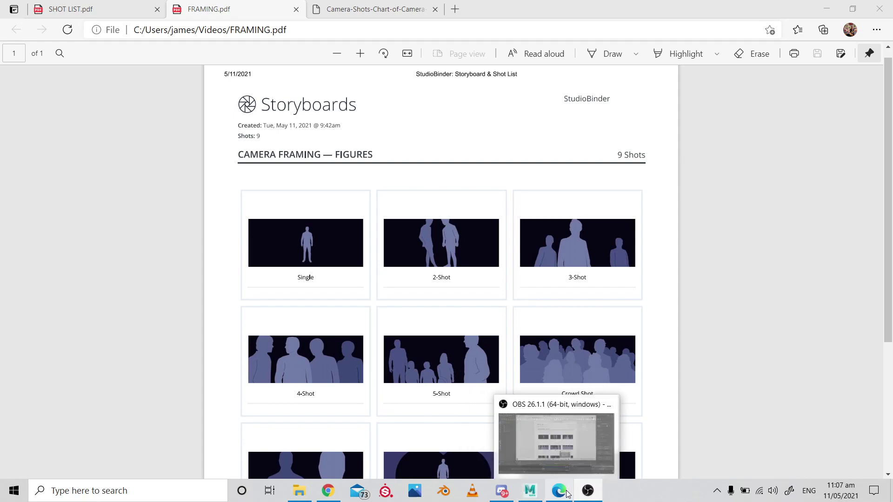
- Check the latest messages in the general channel in Discord and return to Maya
click(535, 495)
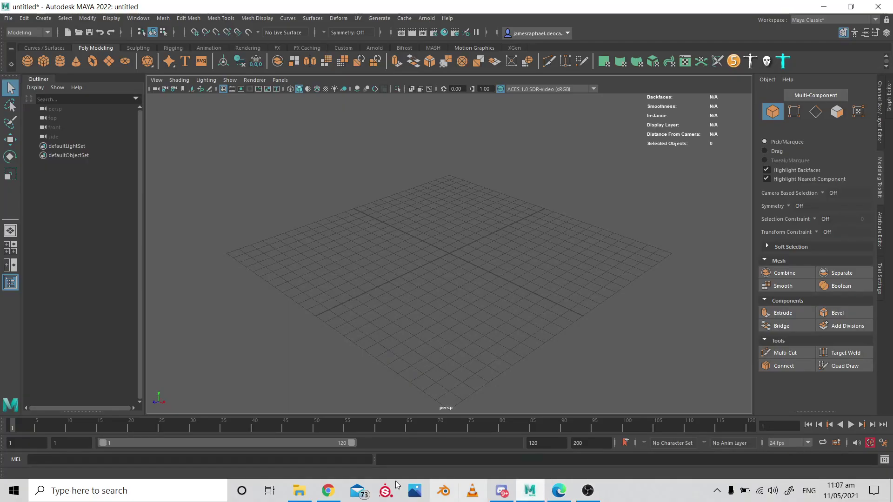
click(501, 491)
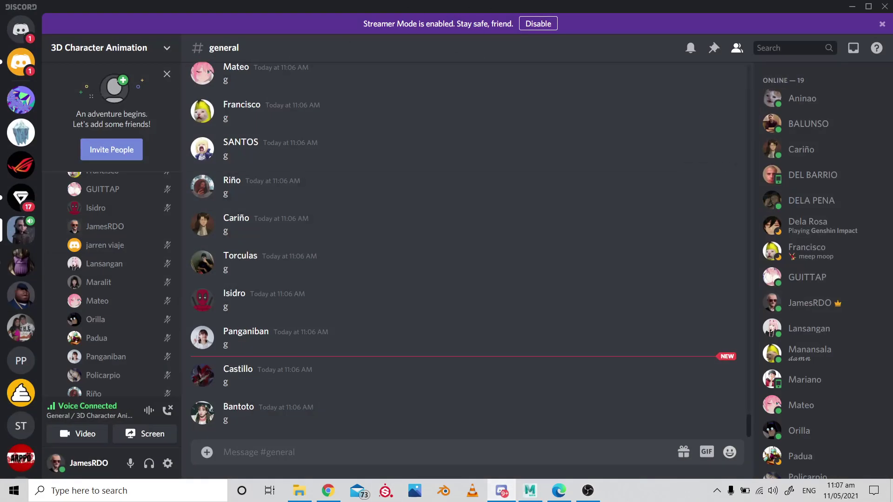
key(alt+Tab)
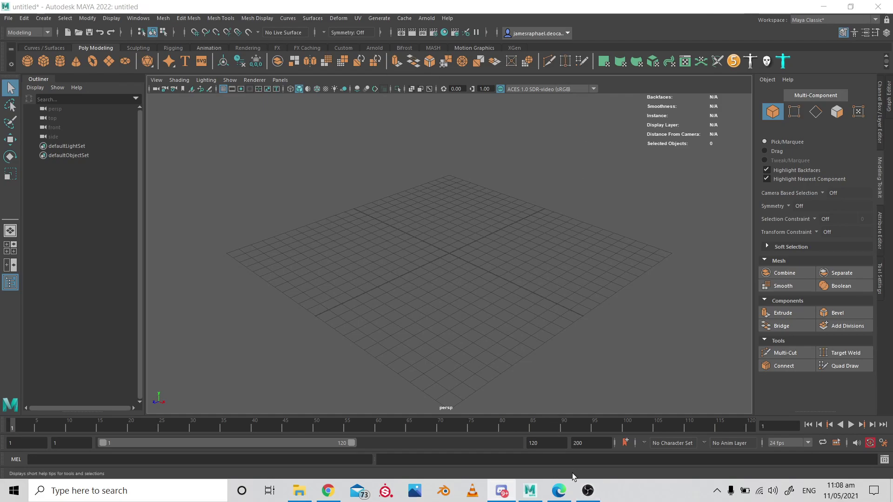
mouse_move(544, 500)
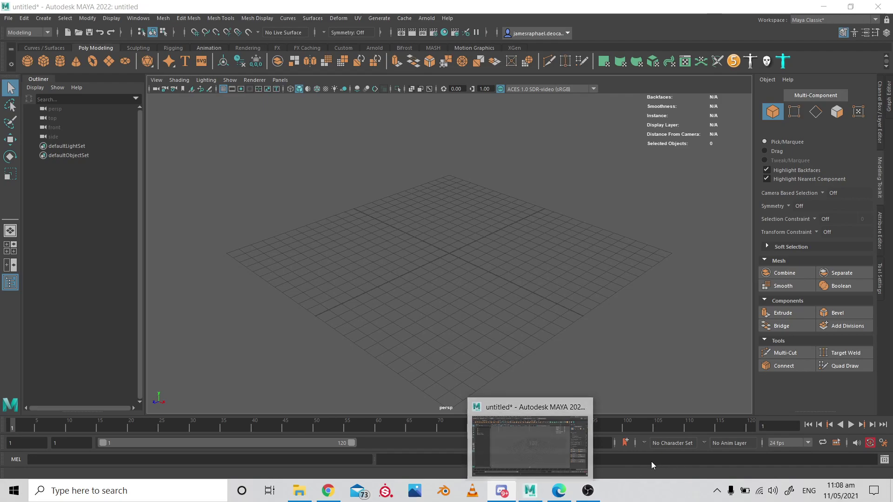
- Switch to Edge, bring up SHOT LIST.pdf and skim all nine shots of the Shot Sizes Cheatsheet
click(558, 496)
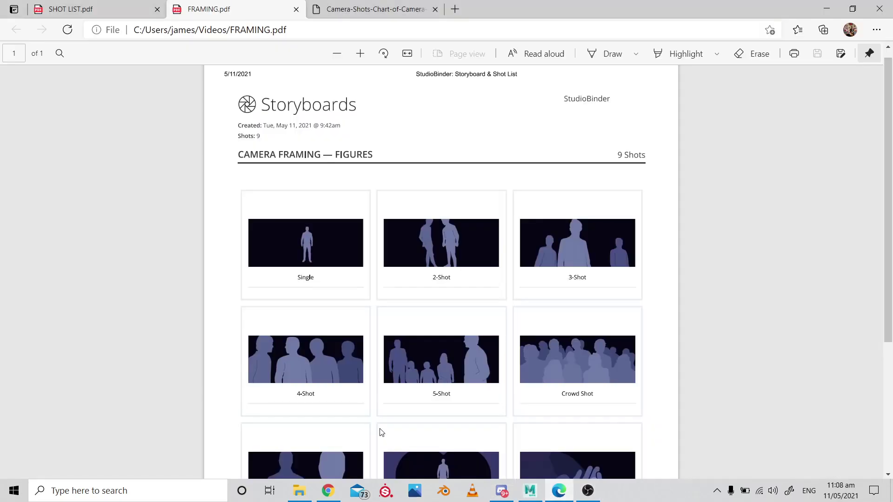
click(148, 10)
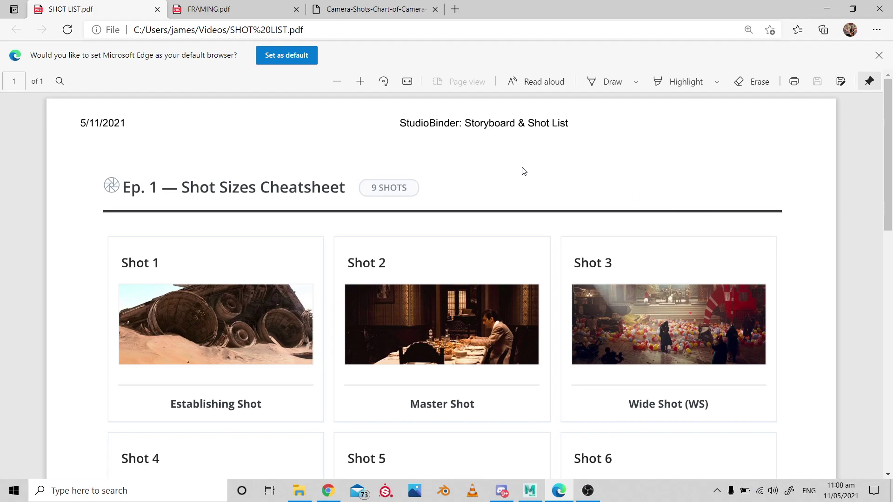
scroll(244, 201, down, 1)
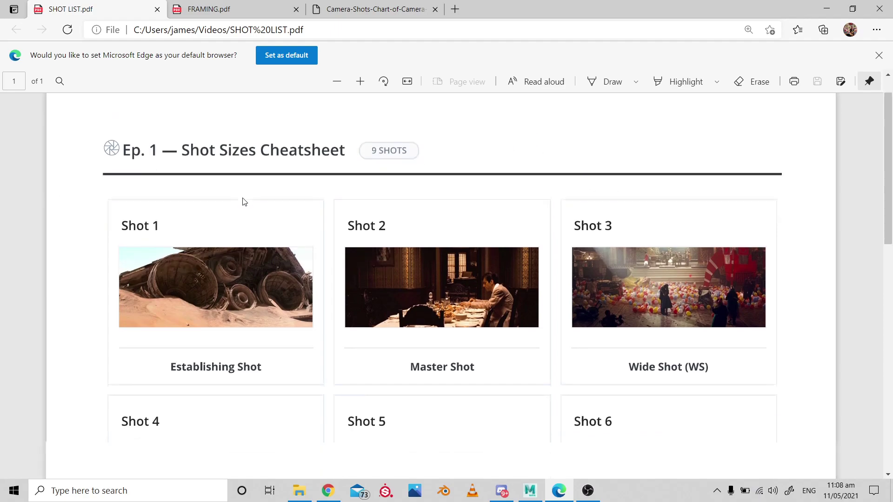
scroll(243, 200, up, 1)
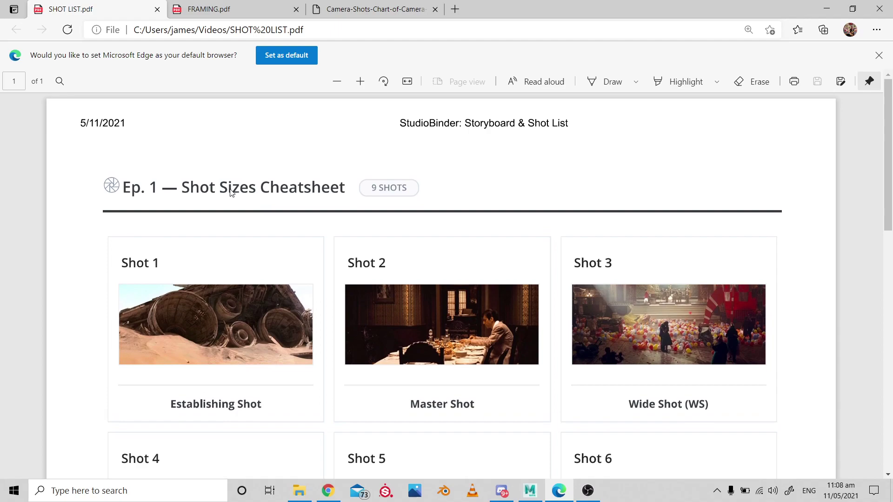
scroll(499, 259, down, 4)
scroll(501, 259, up, 4)
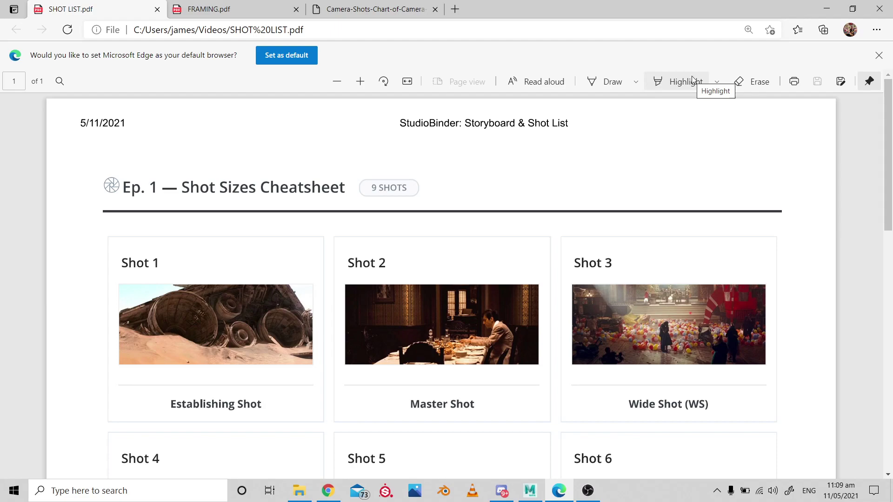
scroll(749, 233, down, 1)
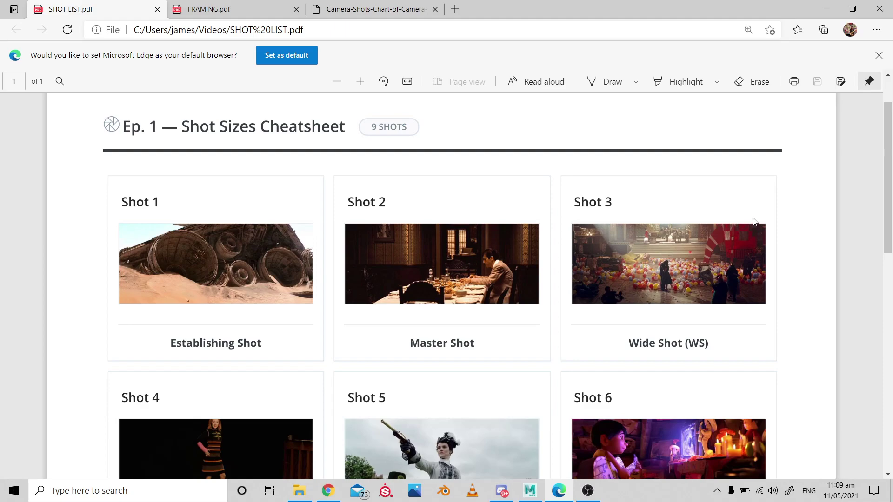
scroll(754, 222, down, 3)
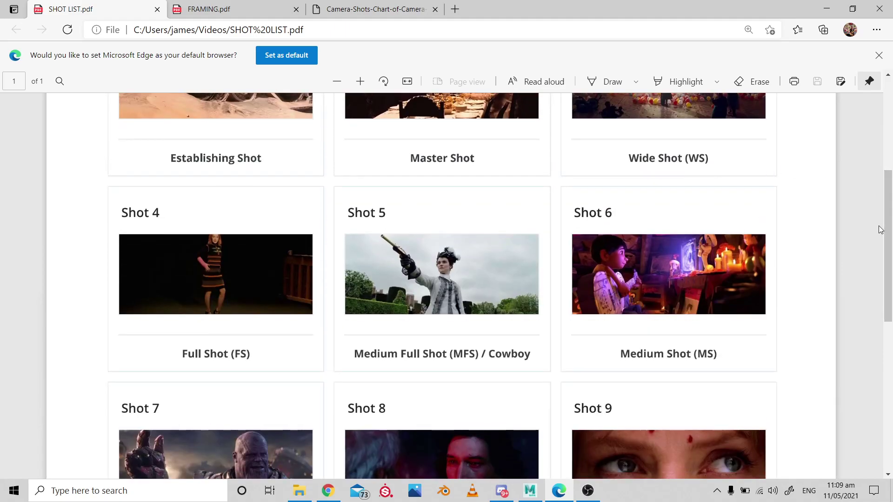
scroll(715, 293, up, 4)
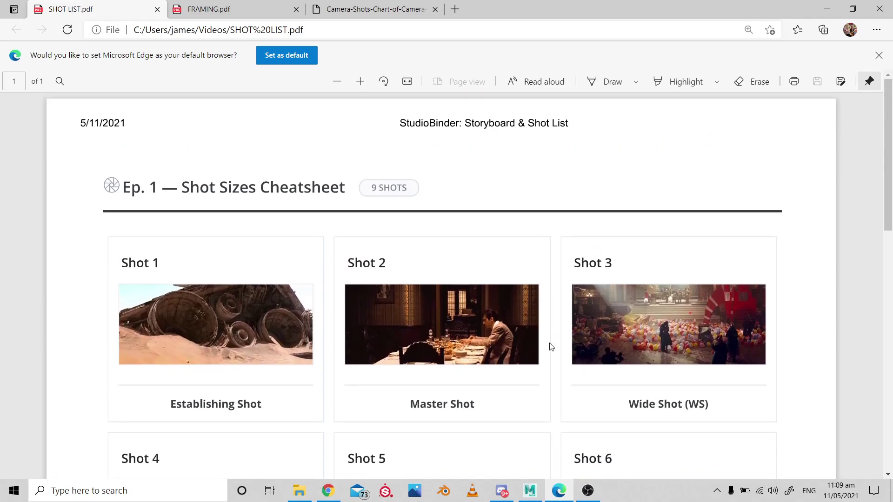
scroll(566, 339, down, 10)
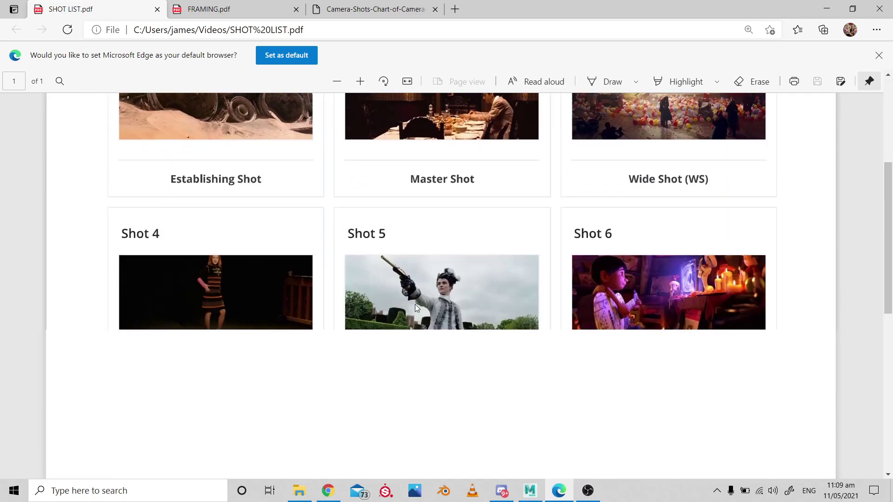
scroll(416, 306, up, 4)
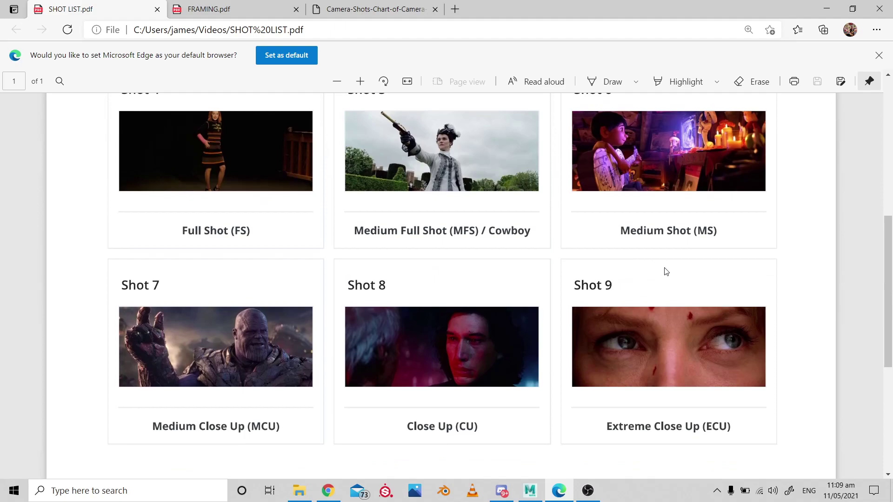
scroll(708, 283, up, 7)
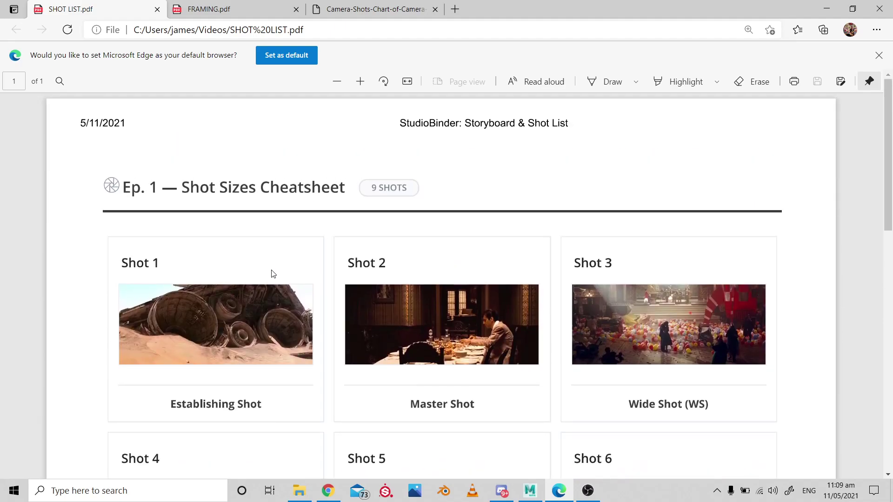
- Enlarge the cheatsheet and examine the Establishing Shot, Master Shot and Wide Shot examples, comparing them with the row below
ctrl+scroll(272, 273, up, 1)
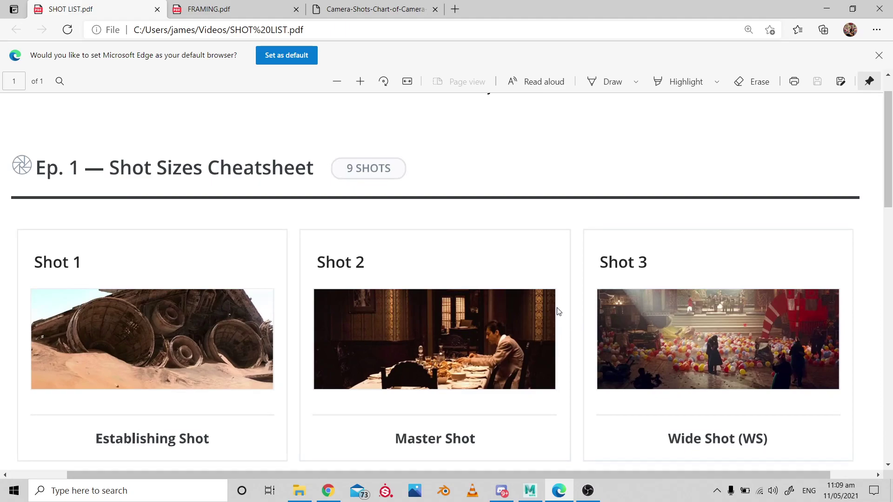
scroll(272, 293, down, 2)
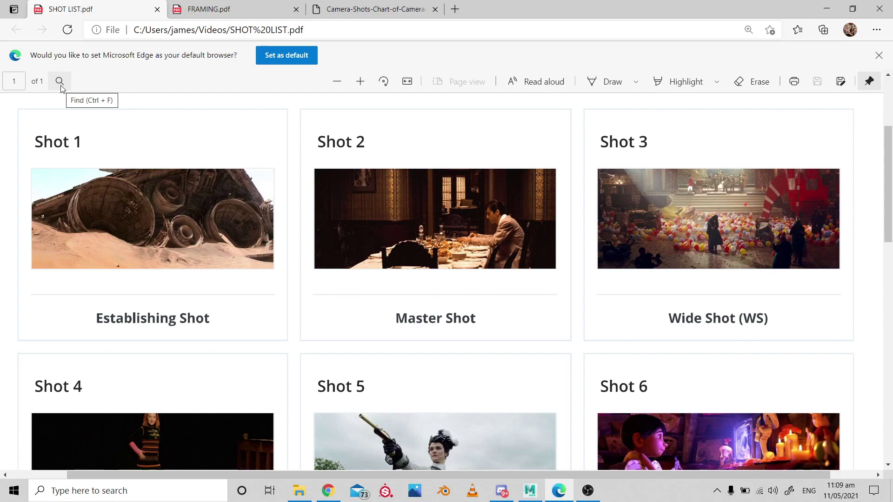
scroll(232, 228, up, 2)
scroll(194, 277, down, 1)
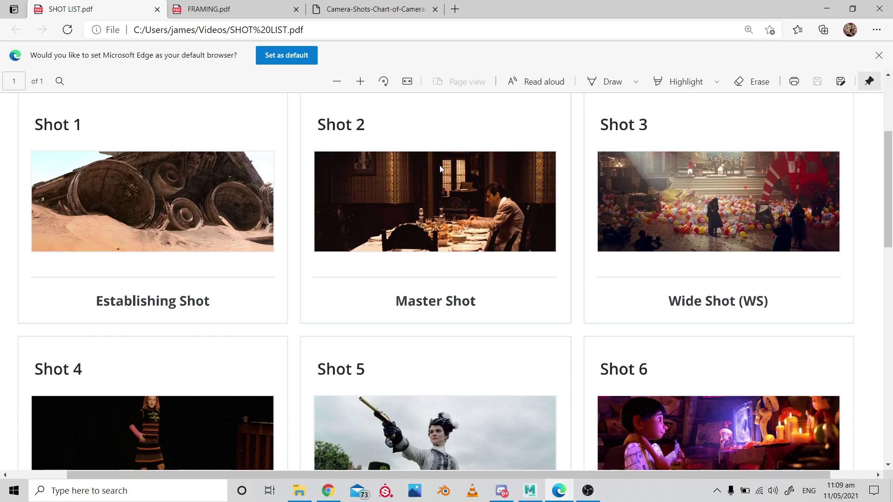
scroll(600, 207, down, 2)
scroll(582, 211, up, 2)
scroll(484, 235, down, 2)
scroll(485, 235, up, 2)
scroll(800, 216, down, 1)
scroll(791, 215, up, 1)
scroll(663, 174, down, 1)
scroll(510, 184, up, 1)
scroll(265, 251, down, 3)
scroll(289, 282, up, 2)
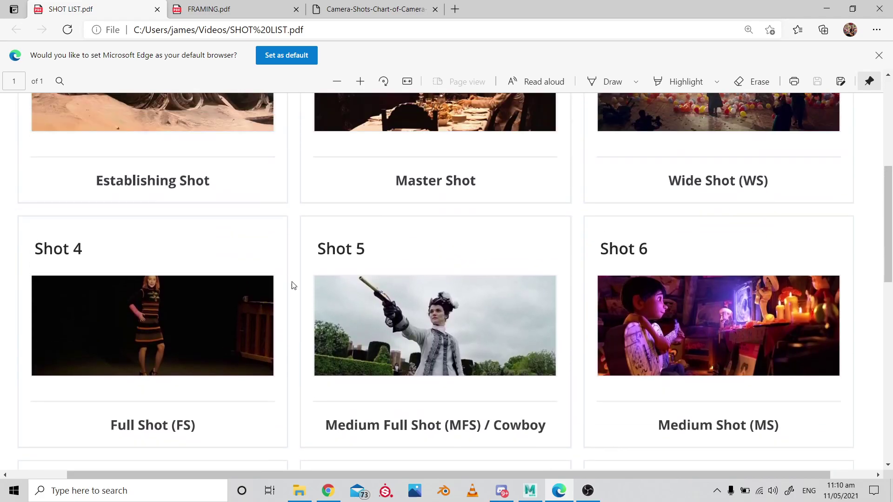
scroll(412, 256, down, 1)
scroll(298, 338, up, 2)
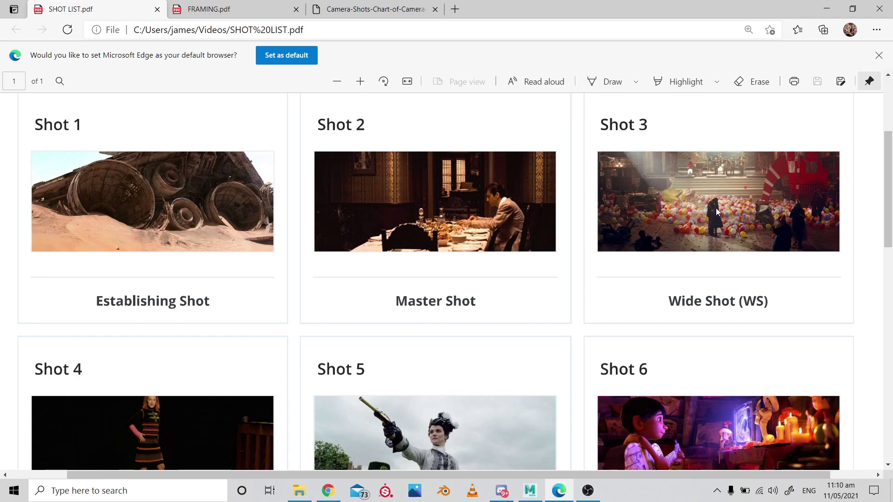
- Examine the Full Shot, Medium Full Shot / Cowboy and Medium Shot examples in the cheatsheet's second row
scroll(716, 207, down, 3)
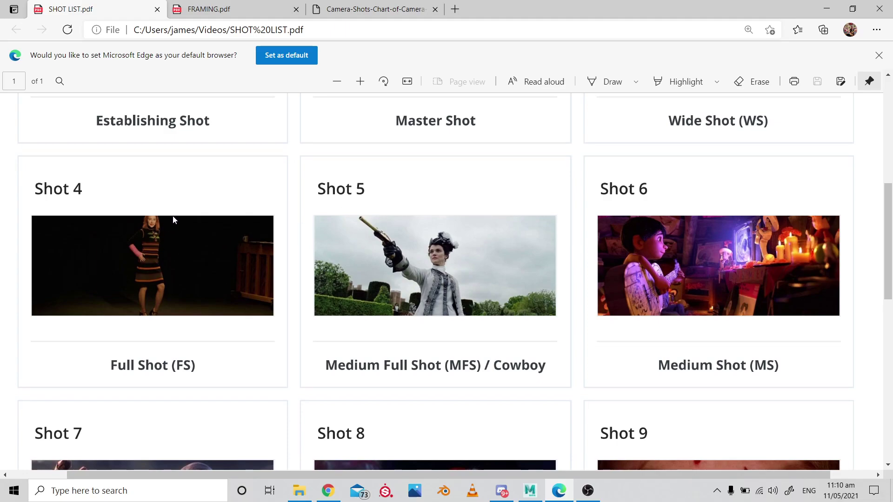
scroll(234, 225, down, 1)
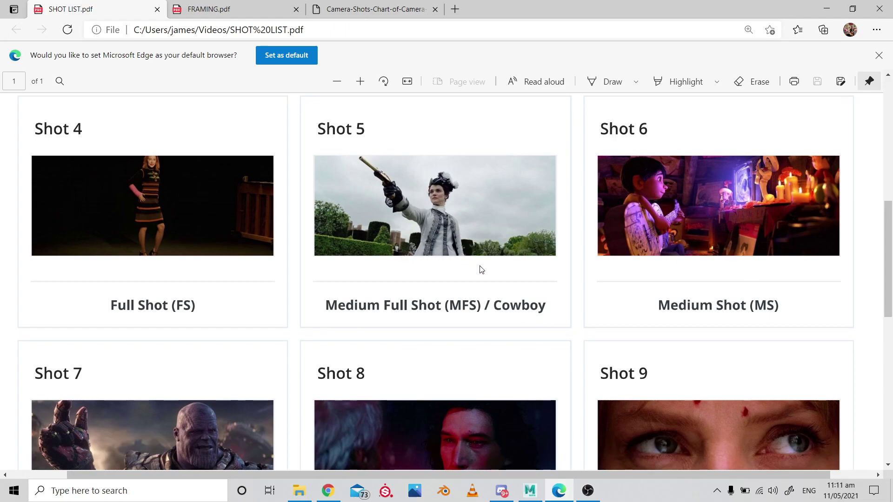
scroll(476, 269, down, 1)
scroll(451, 251, up, 4)
scroll(436, 251, down, 4)
scroll(417, 309, up, 1)
scroll(417, 310, down, 1)
scroll(623, 242, down, 1)
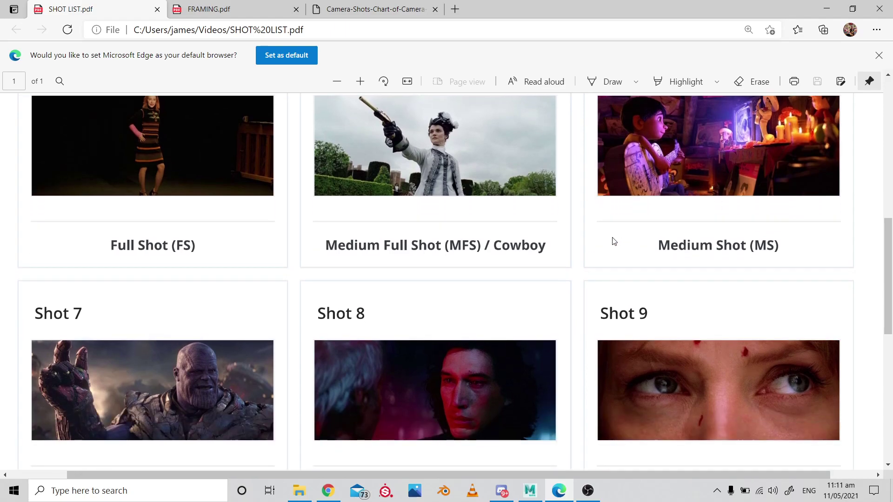
- Examine the Medium Close Up, Close Up and Extreme Close Up examples in the cheatsheet's last row
scroll(472, 236, down, 2)
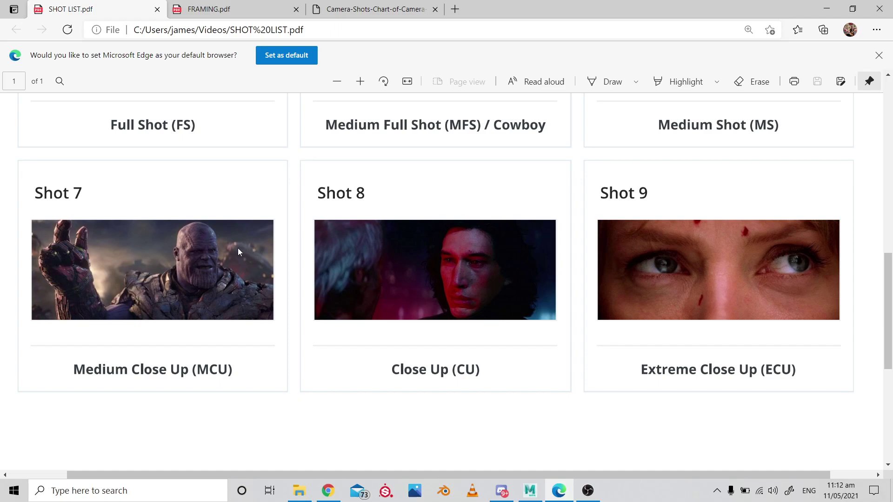
right_click(287, 218)
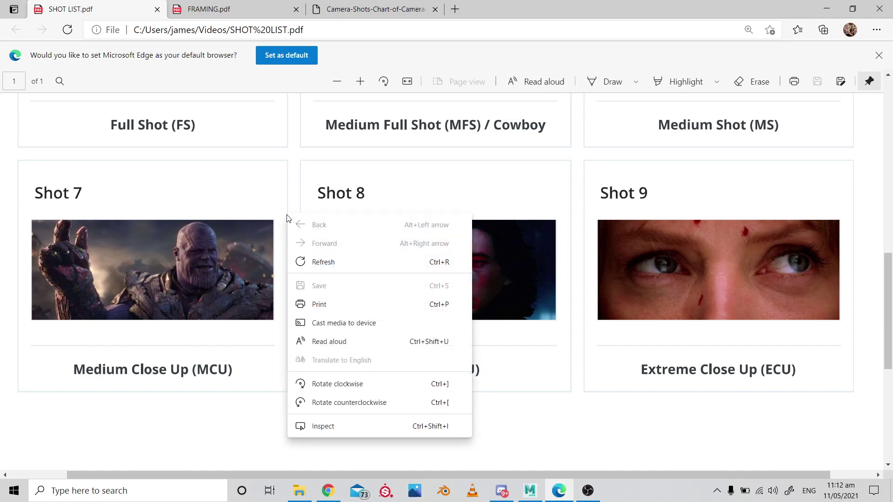
click(289, 160)
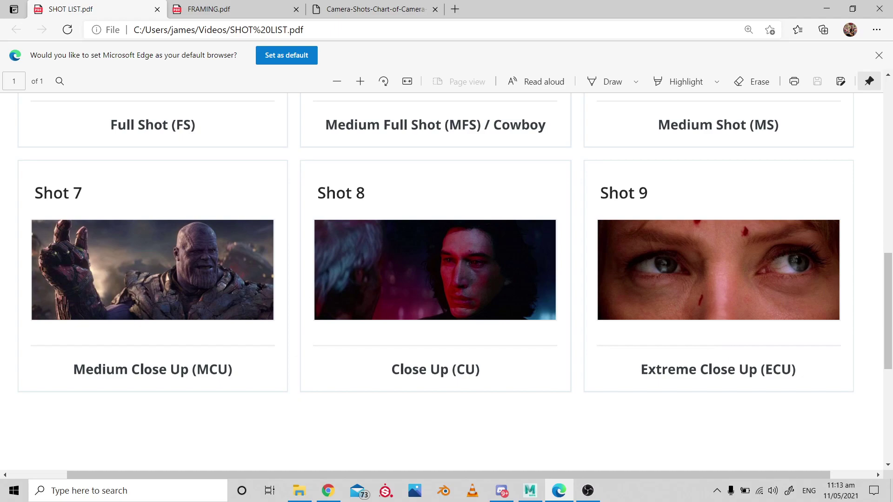
key(alt+Tab)
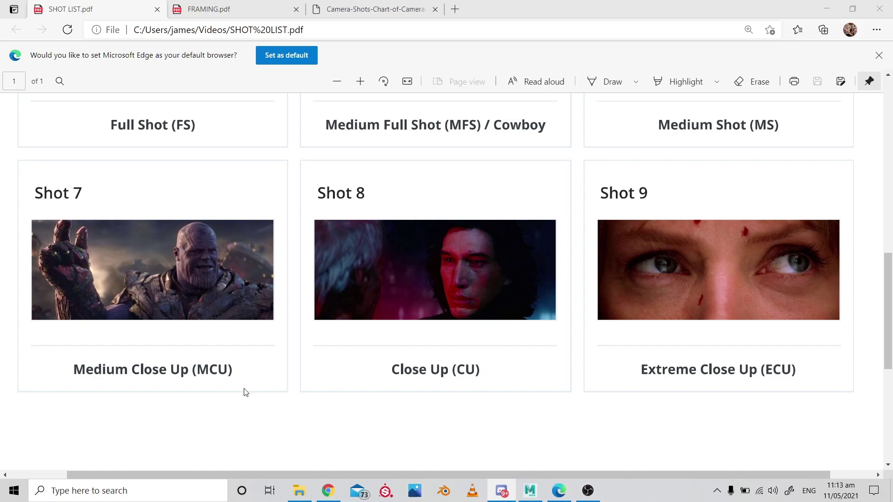
click(563, 421)
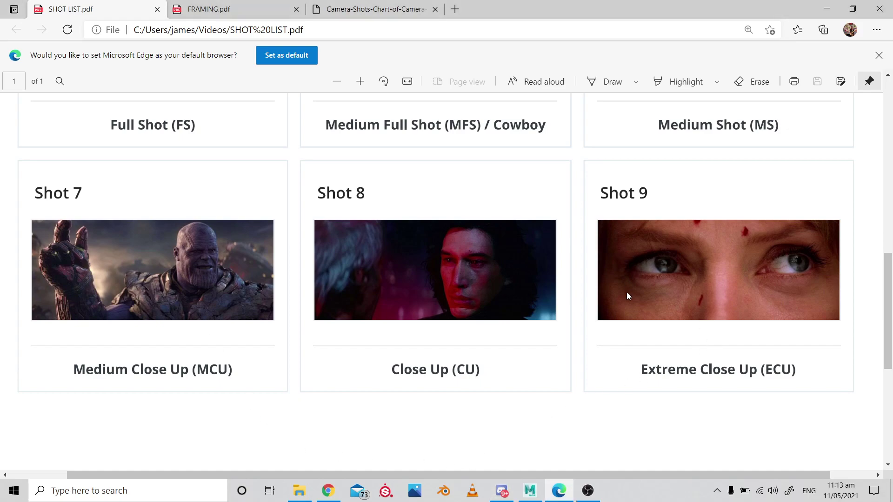
scroll(607, 329, down, 3)
scroll(609, 330, up, 3)
scroll(501, 196, up, 2)
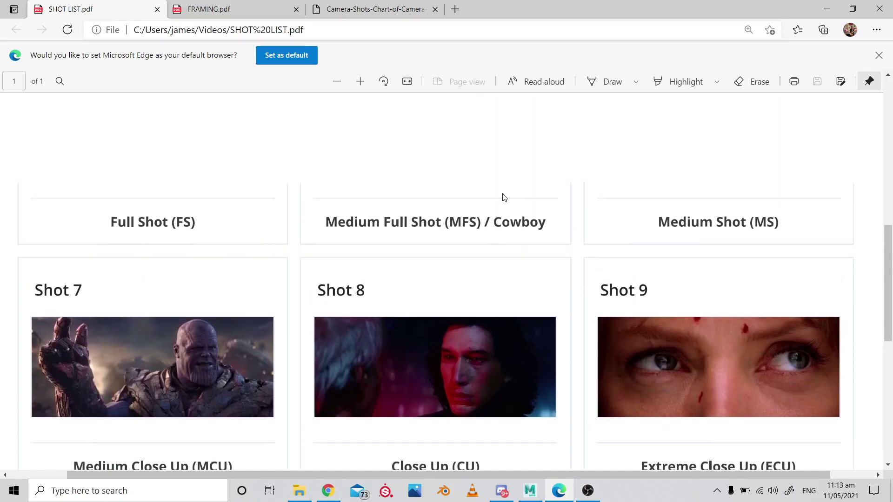
scroll(522, 237, down, 1)
- Reduce the cheatsheet to 100% zoom and review the full set of shot sizes, glancing briefly at FRAMING.pdf
ctrl+scroll(523, 240, down, 3)
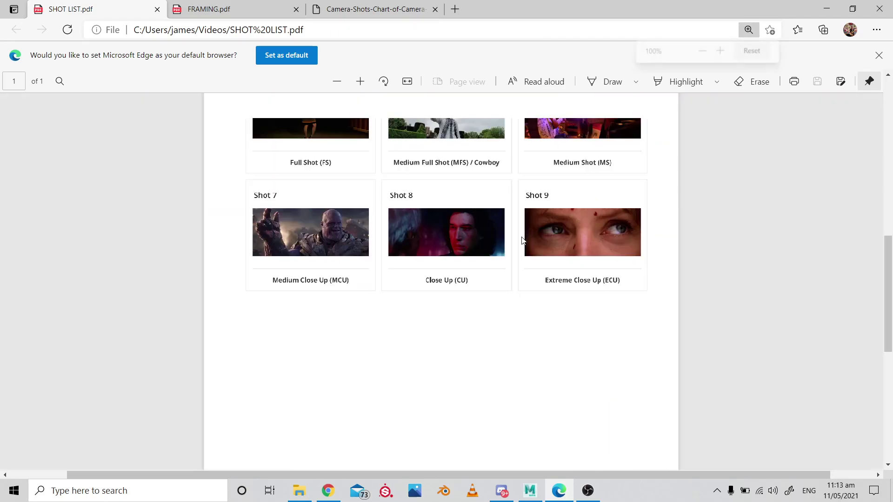
scroll(525, 263, up, 2)
scroll(528, 269, down, 1)
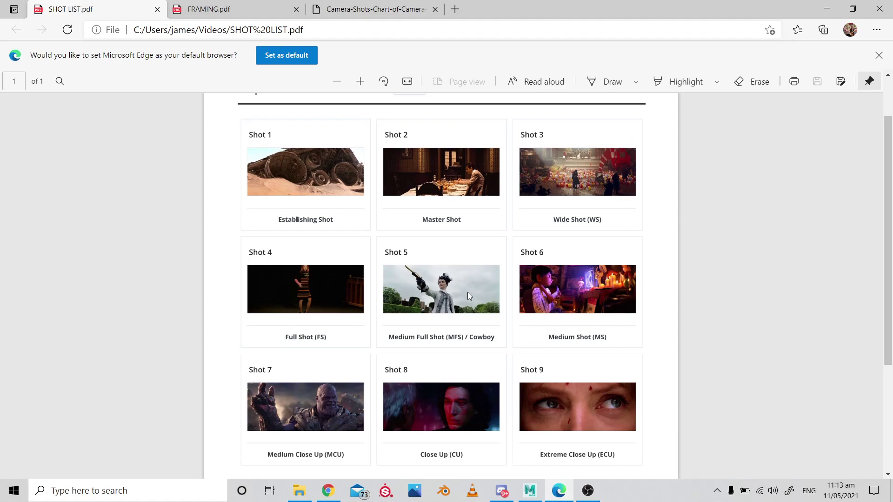
scroll(469, 293, up, 2)
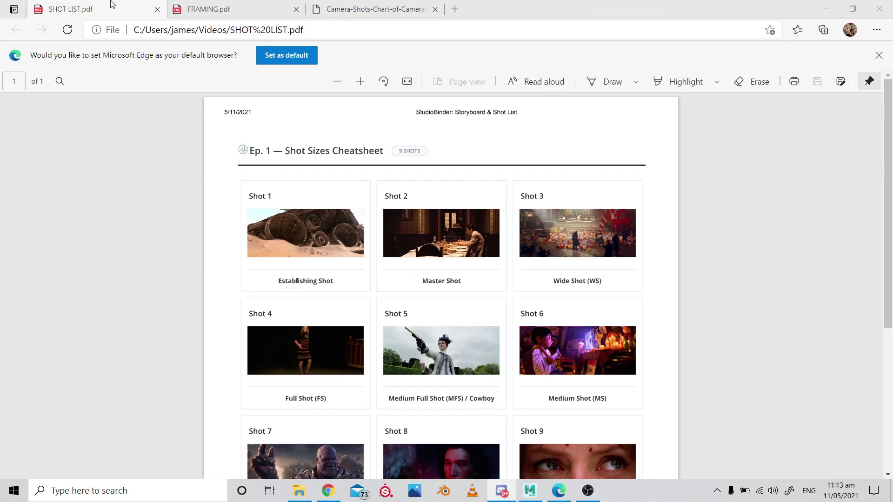
click(262, 5)
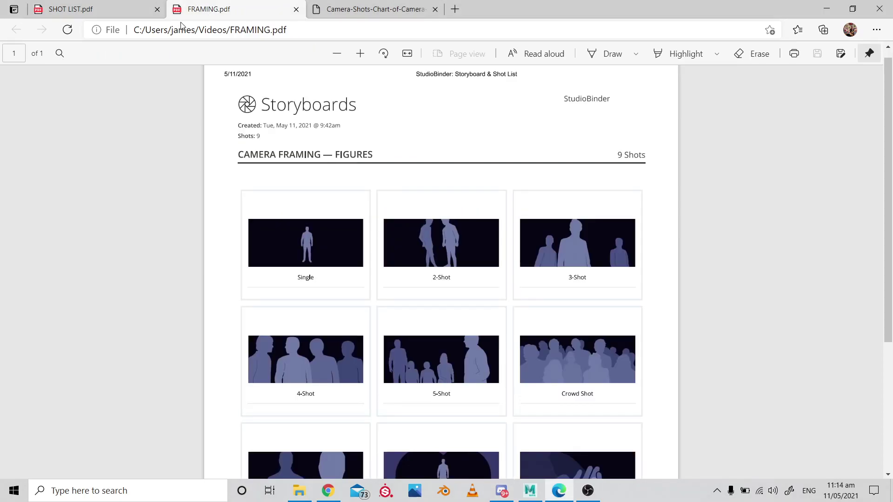
click(107, 3)
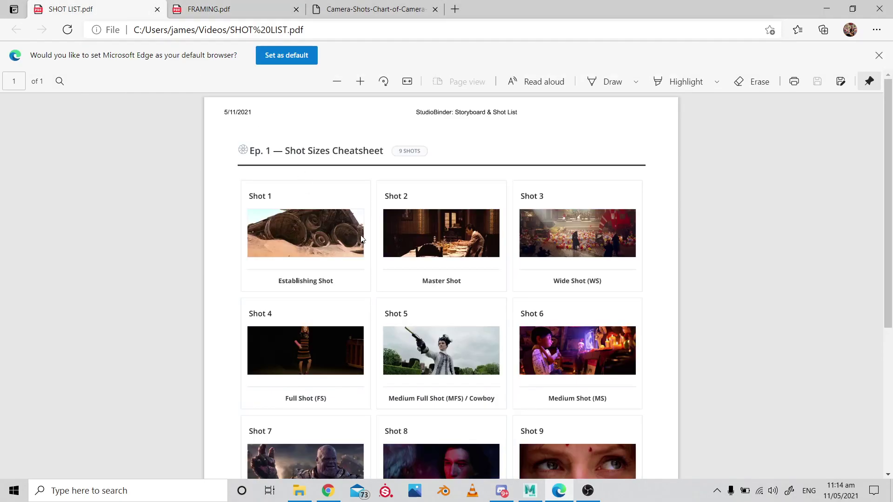
scroll(363, 233, down, 3)
scroll(466, 189, up, 2)
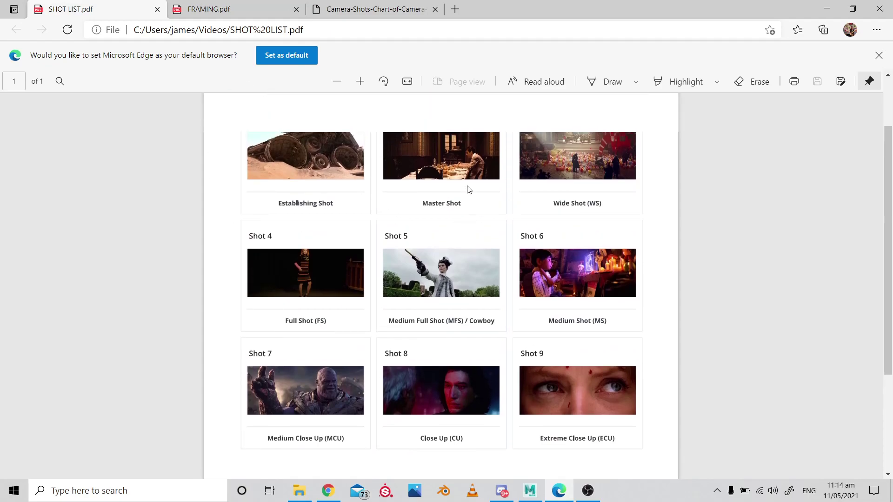
- Open FRAMING.pdf and enlarge it to examine the Single, 2-Shot and 3-Shot framing examples
click(196, 5)
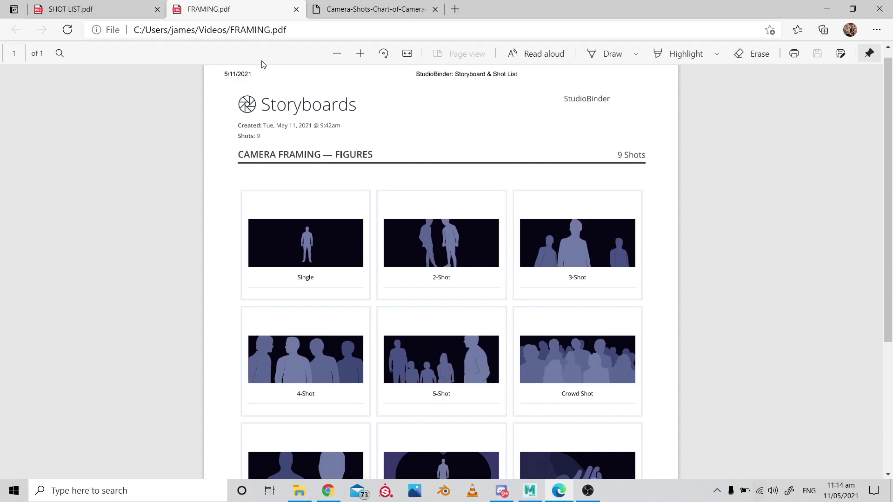
ctrl+scroll(316, 236, up, 5)
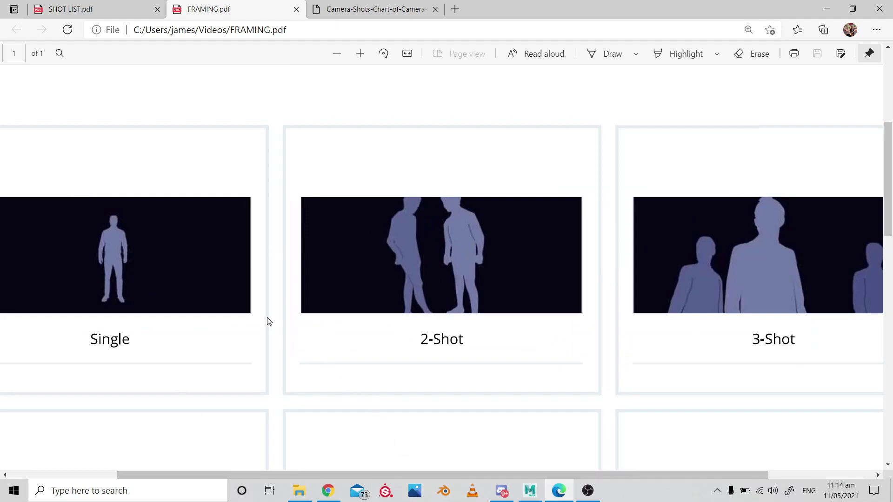
ctrl+scroll(223, 281, down, 2)
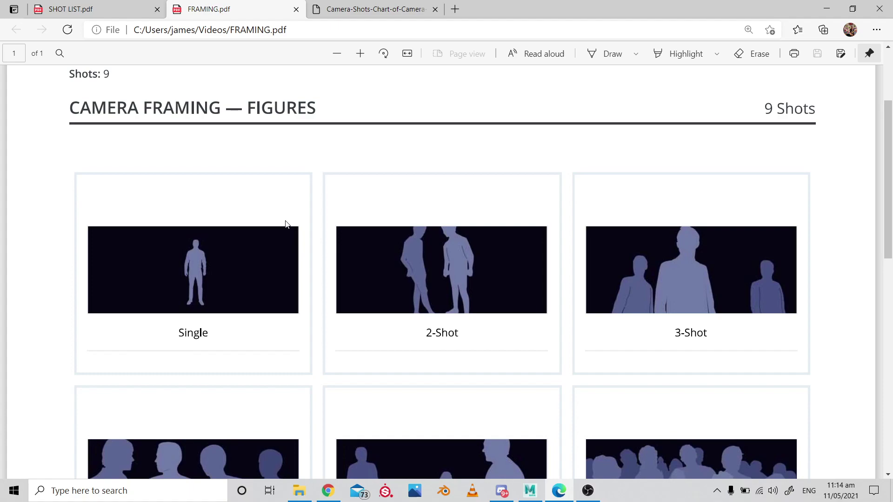
scroll(168, 269, up, 3)
scroll(175, 261, down, 3)
- Switch to the Shot Size Cheatsheet image and enlarge it to examine the labels from Medium Full Shot up to Extreme Closeup
click(338, 4)
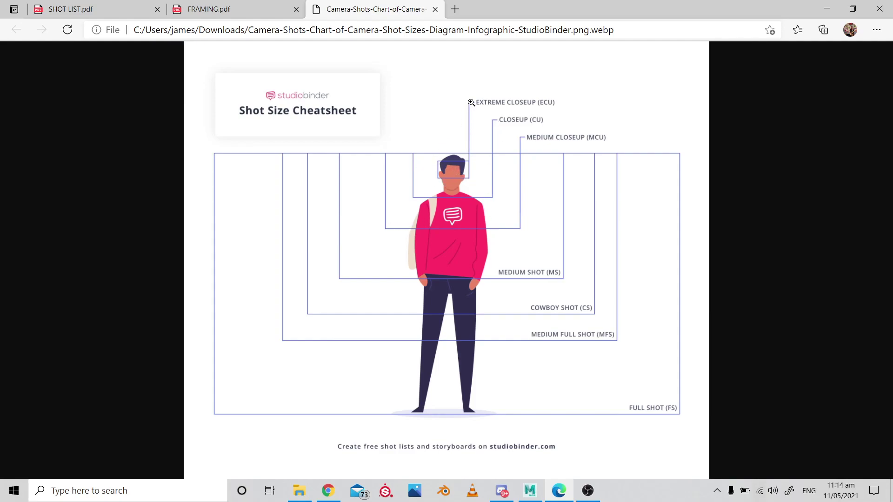
click(252, 9)
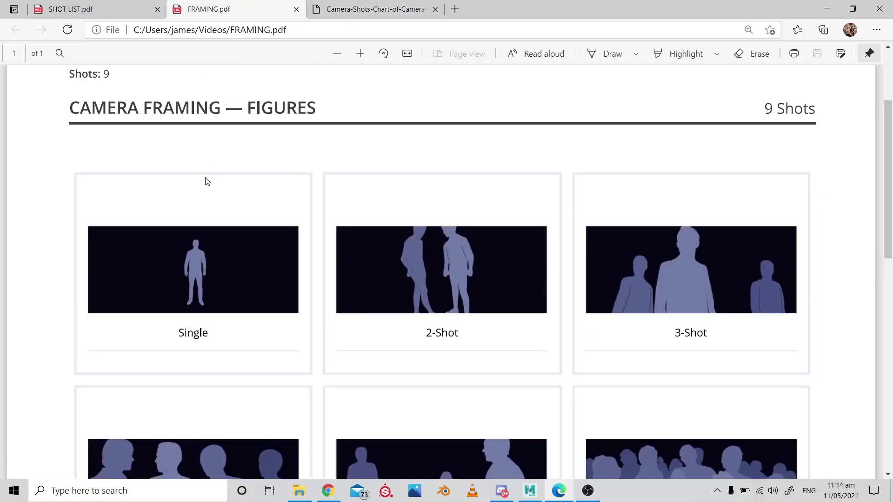
click(365, 9)
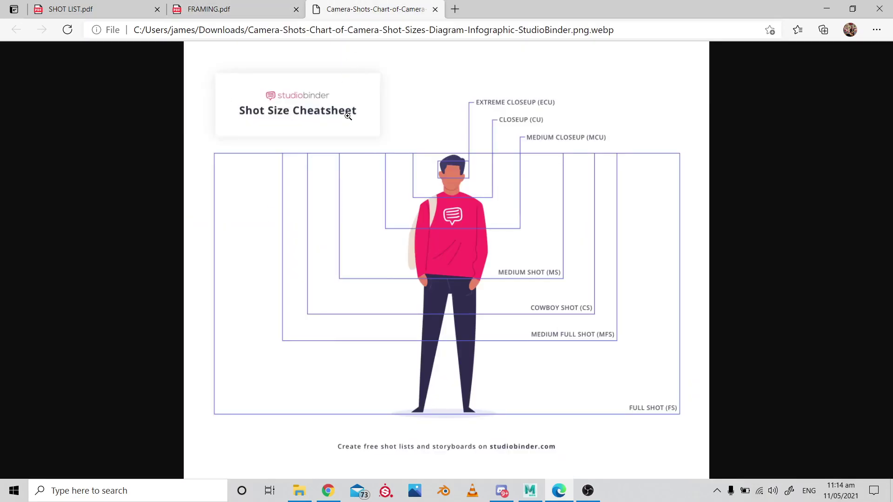
click(537, 327)
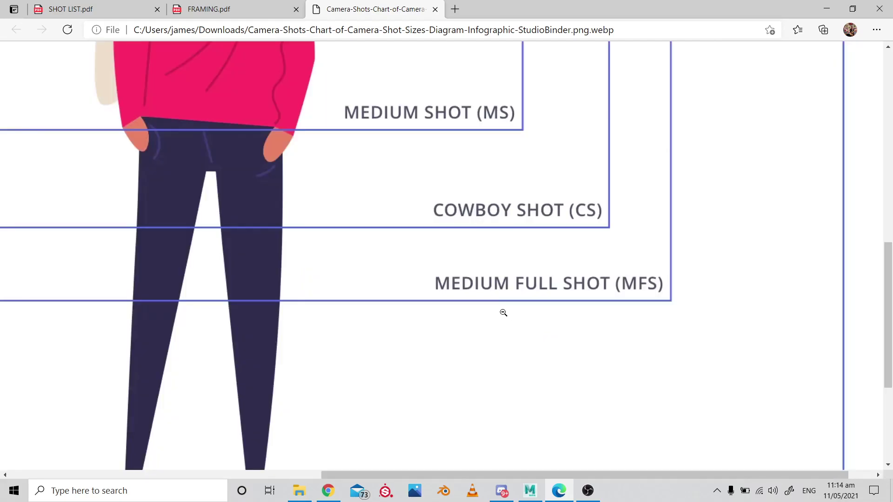
scroll(312, 195, down, 4)
scroll(317, 178, up, 5)
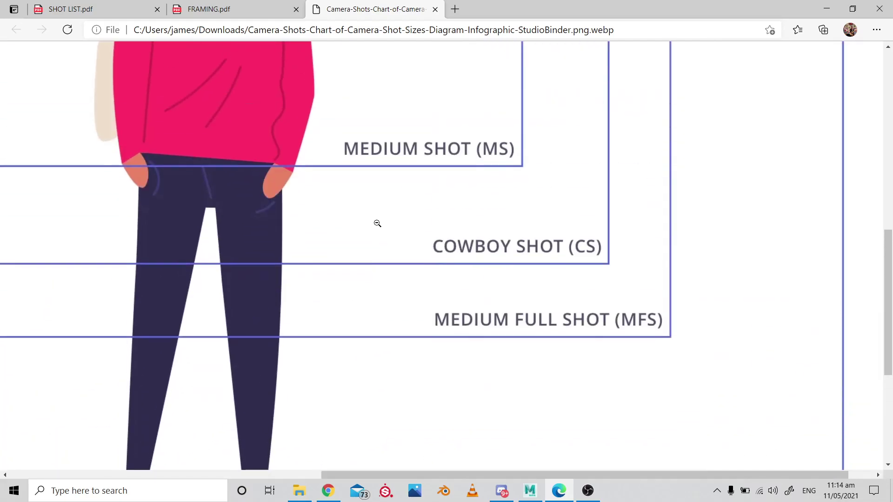
scroll(410, 254, up, 8)
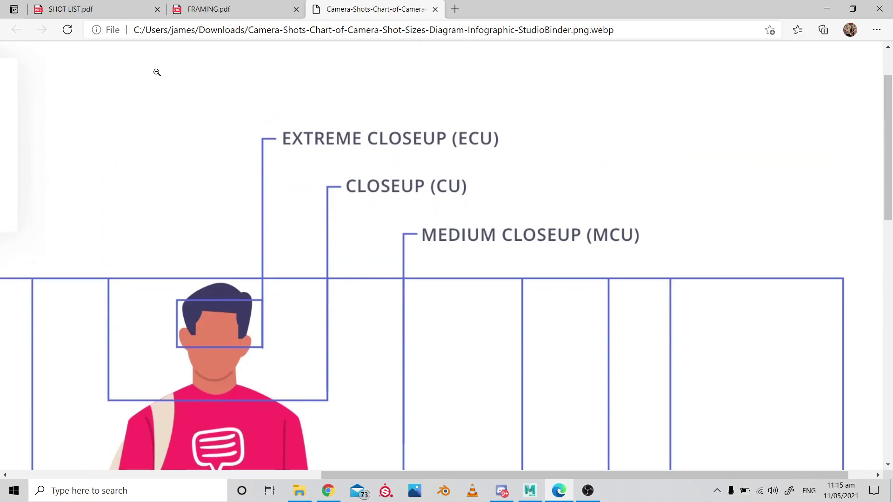
- Compare the Single framing example in FRAMING.pdf with the Full Shot and Medium Full Shot extents on the cheatsheet figure
click(196, 10)
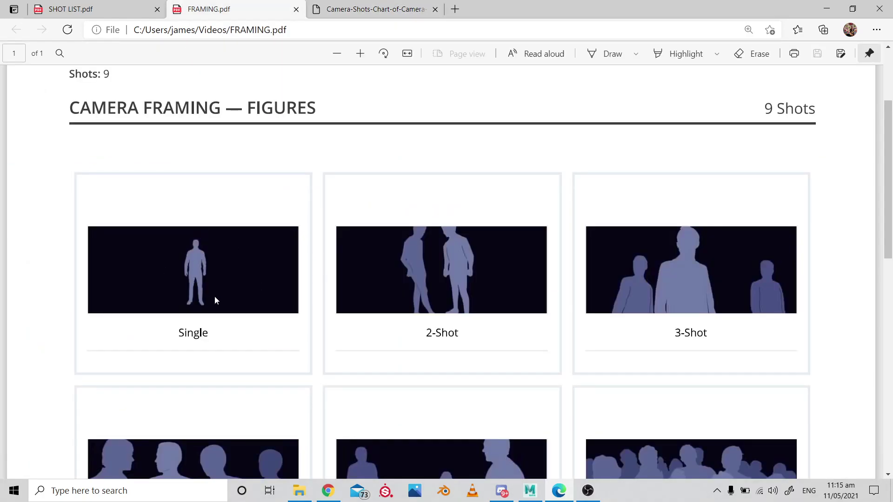
click(372, 10)
scroll(456, 245, down, 15)
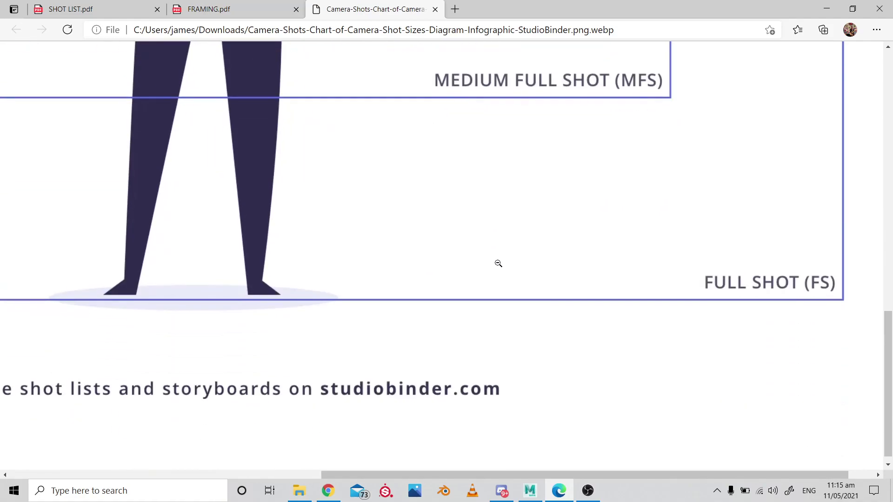
scroll(614, 277, up, 2)
scroll(531, 279, up, 4)
- Return to FRAMING.pdf, reduce it to 125% zoom and review the framing examples from Single to Crowd Shot
click(209, 10)
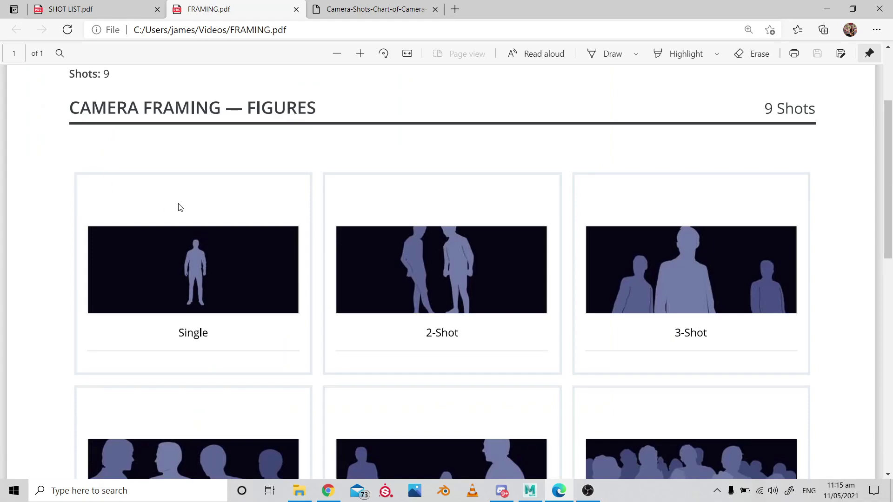
scroll(221, 227, down, 4)
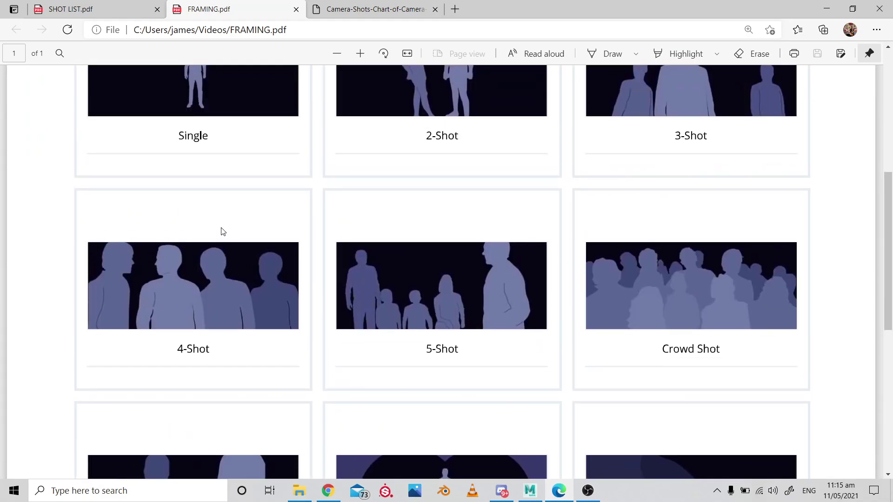
ctrl+scroll(223, 231, down, 2)
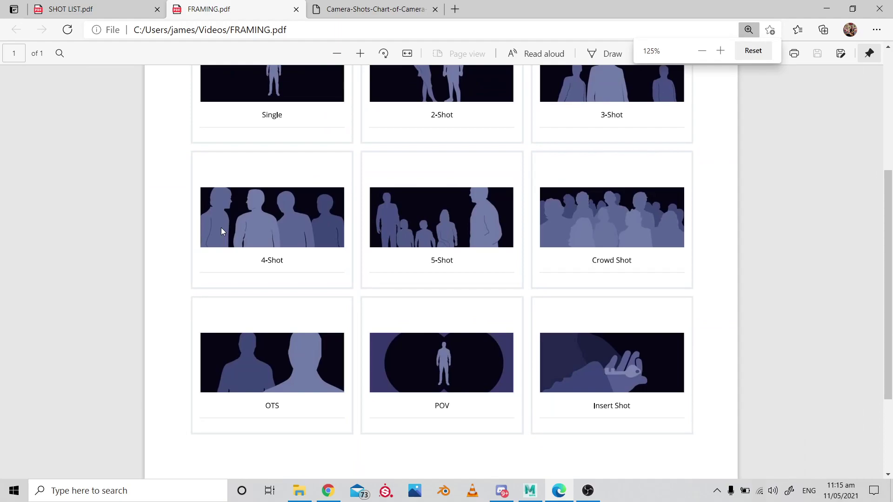
scroll(284, 198, up, 4)
scroll(297, 207, up, 1)
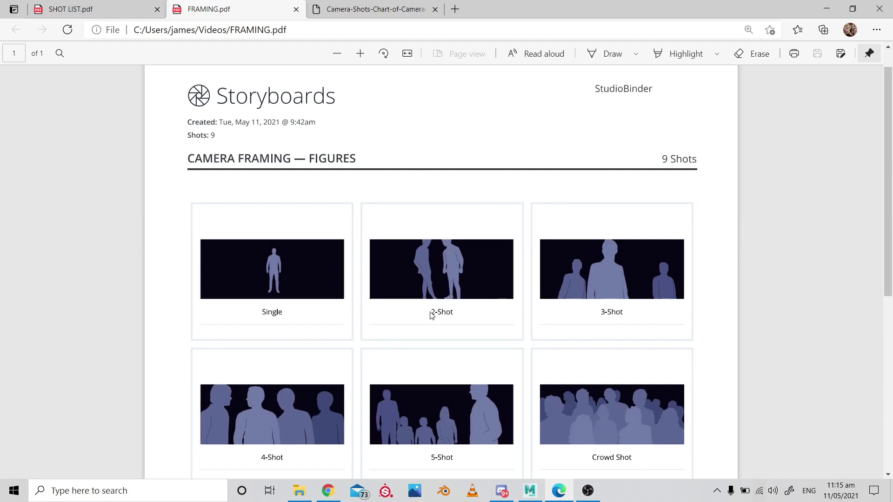
scroll(414, 354, down, 1)
scroll(414, 356, down, 1)
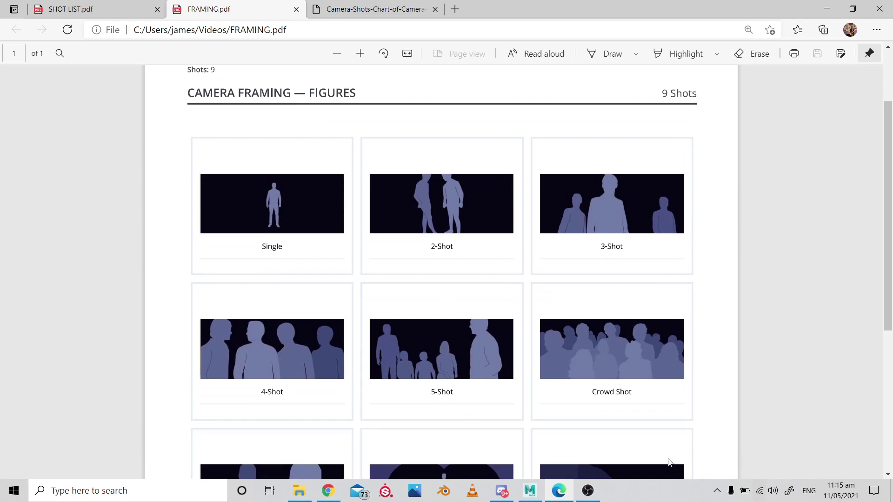
- Compare the figure-count framings with the last row's OTS, POV and Insert Shot examples
scroll(588, 344, down, 2)
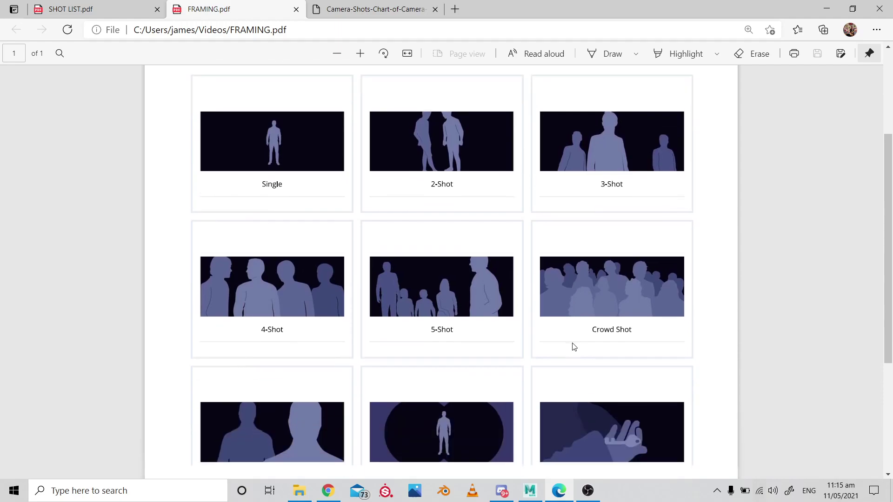
scroll(553, 339, up, 1)
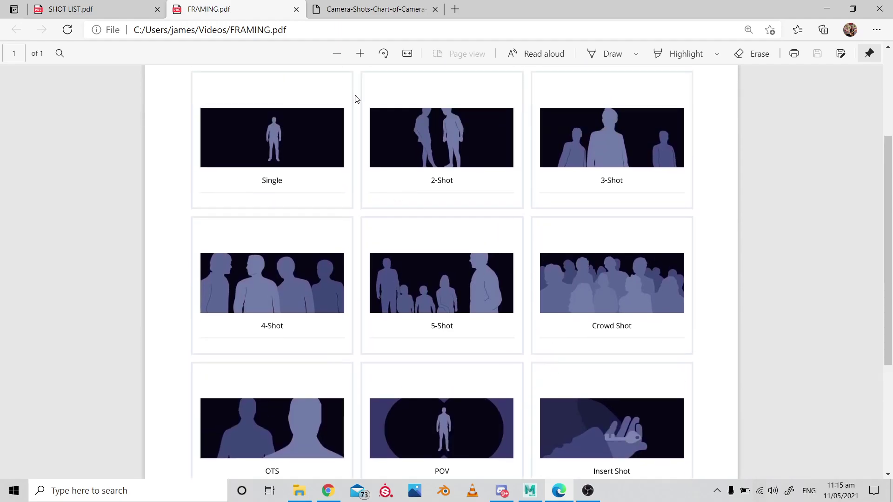
scroll(272, 164, up, 1)
scroll(273, 164, up, 1)
scroll(270, 163, down, 3)
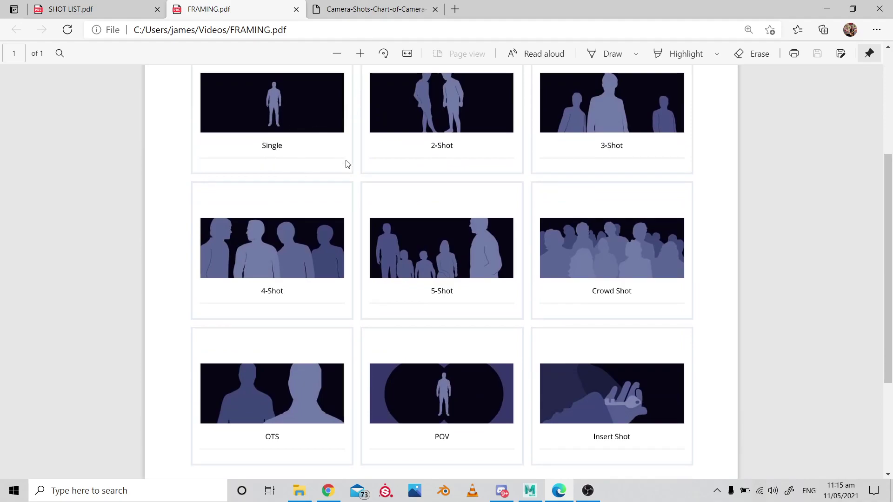
scroll(277, 401, down, 1)
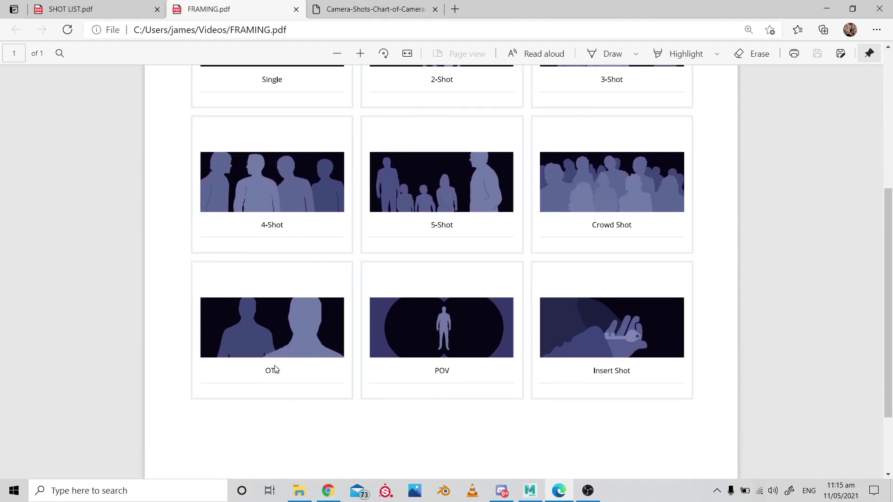
- Search the web for "ots" in a new browser tab and show the image results
click(455, 9)
text(ots)
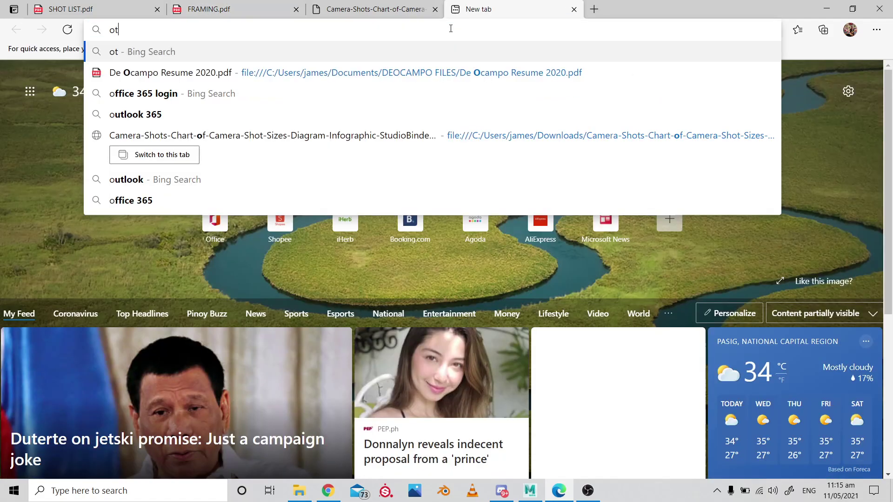
key(Return)
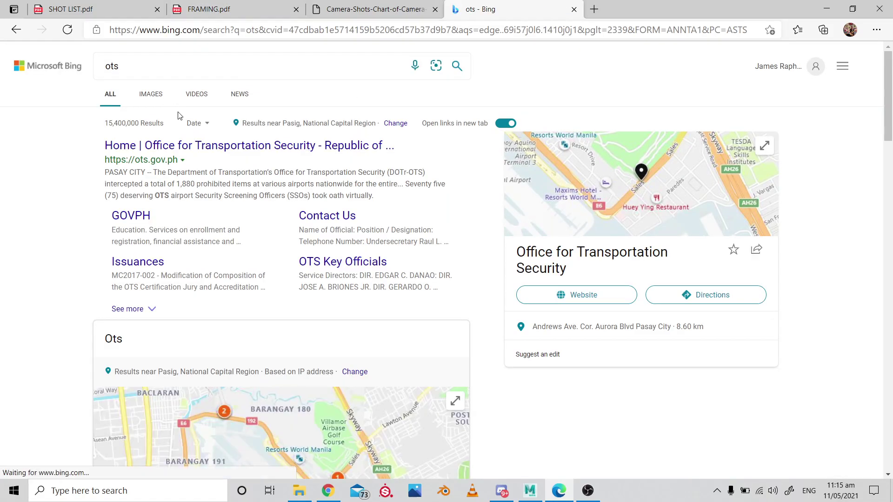
click(156, 99)
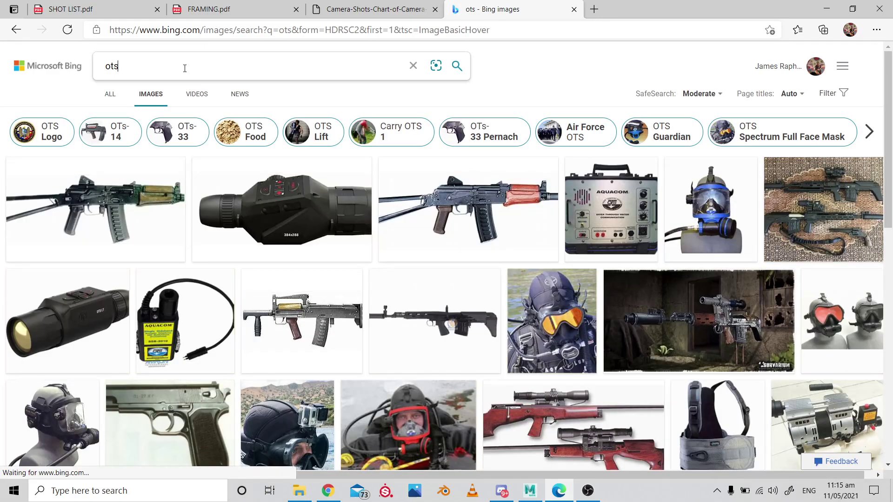
- Replace the image search with the suggested query "over the shoulder shot"
click(186, 66)
text(over the s)
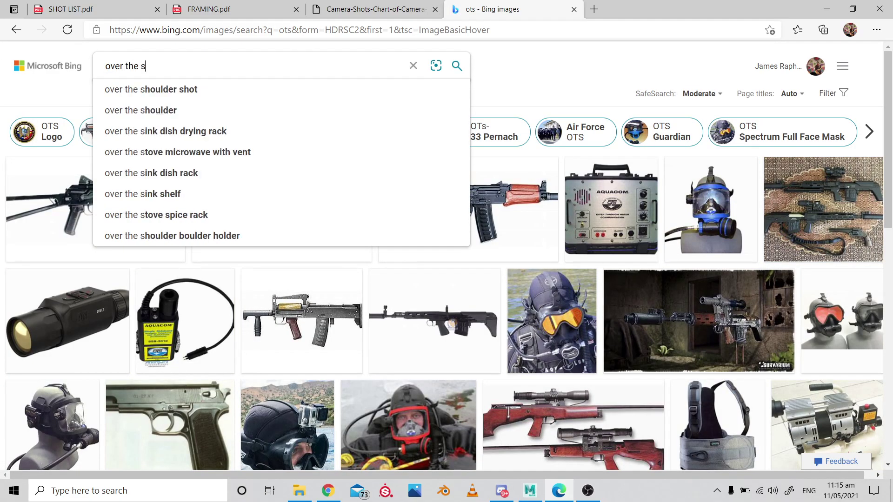
key(Down)
key(Return)
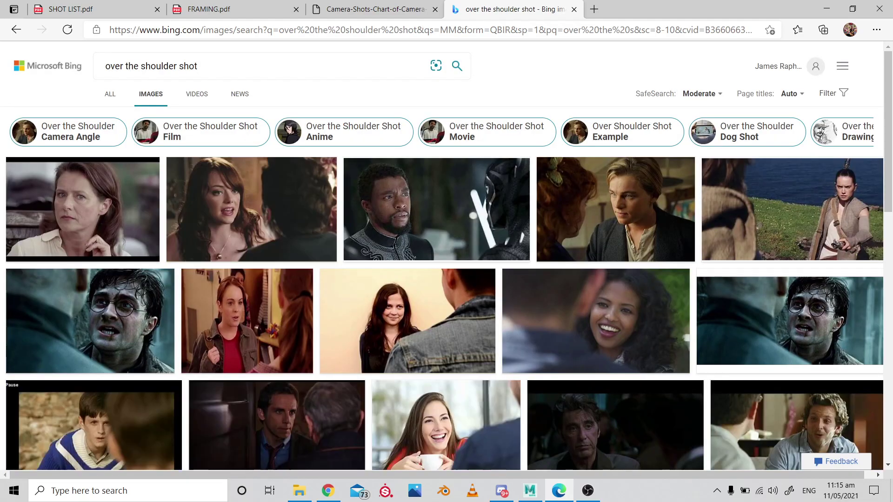
- Open the second over-the-shoulder image result and browse the following examples, going back to the Titanic still
click(258, 218)
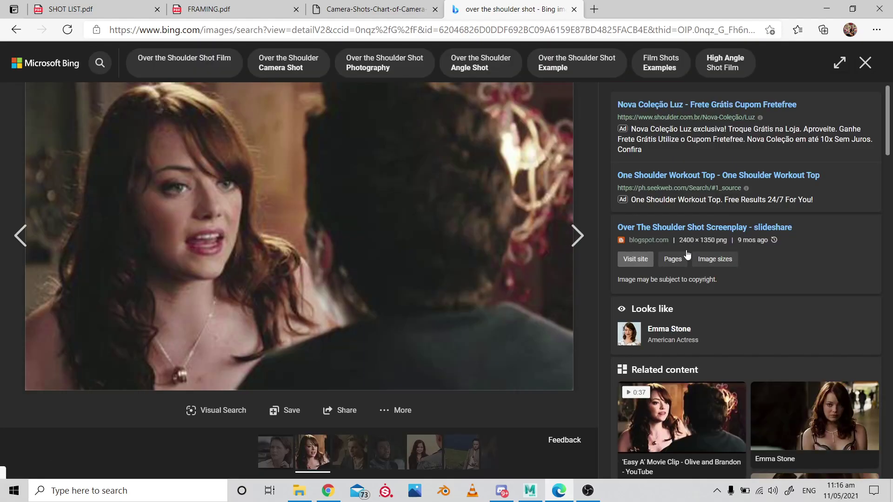
click(573, 234)
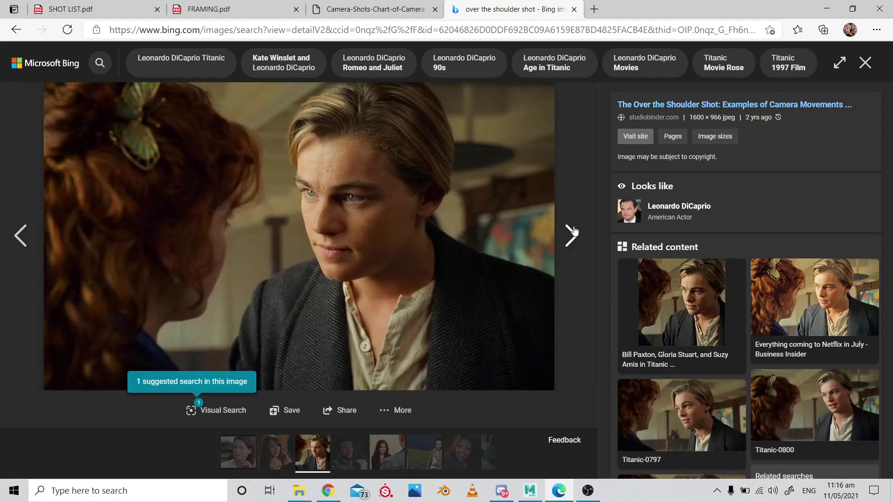
click(573, 234)
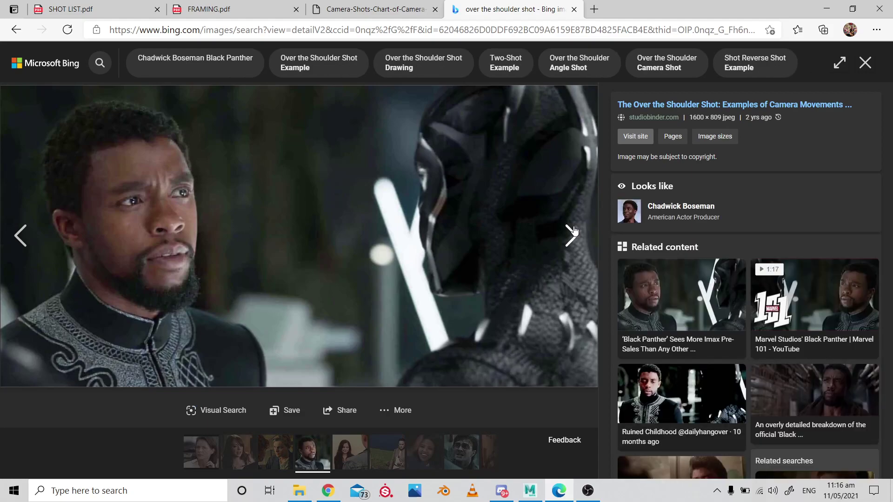
click(573, 233)
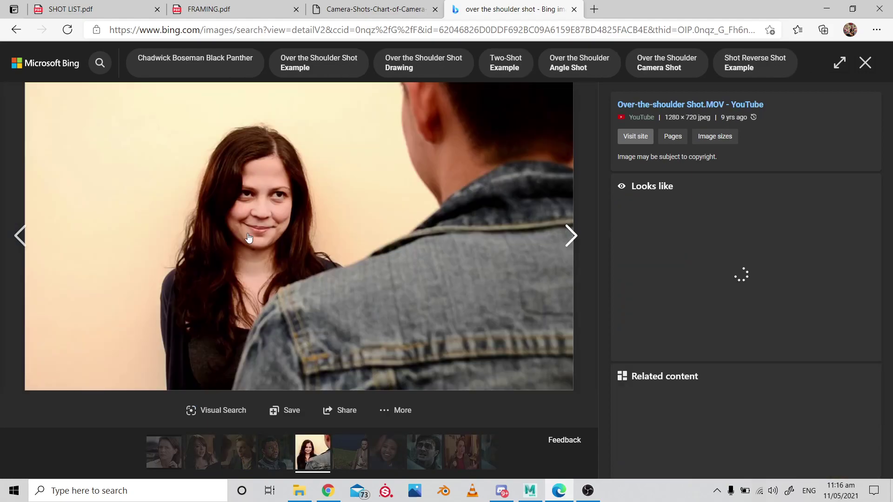
click(24, 236)
click(18, 236)
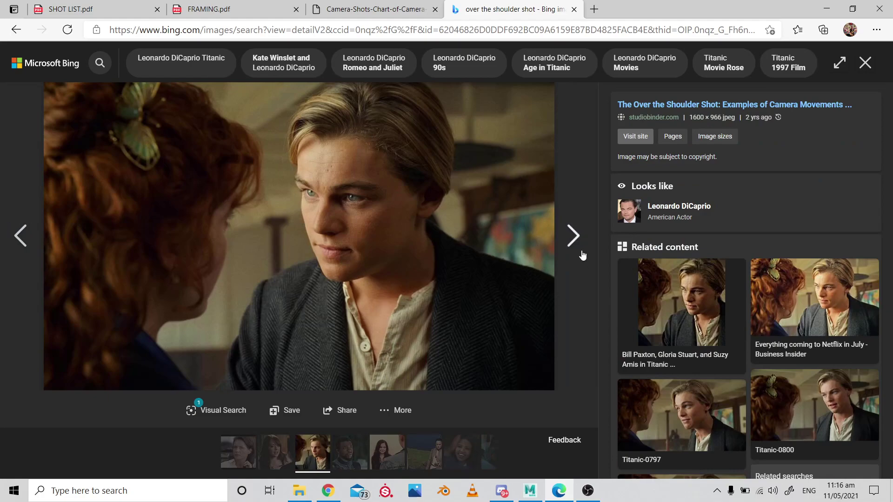
- Browse onward through the over-the-shoulder examples from the Black Panther still to the second Harry Potter still
click(572, 236)
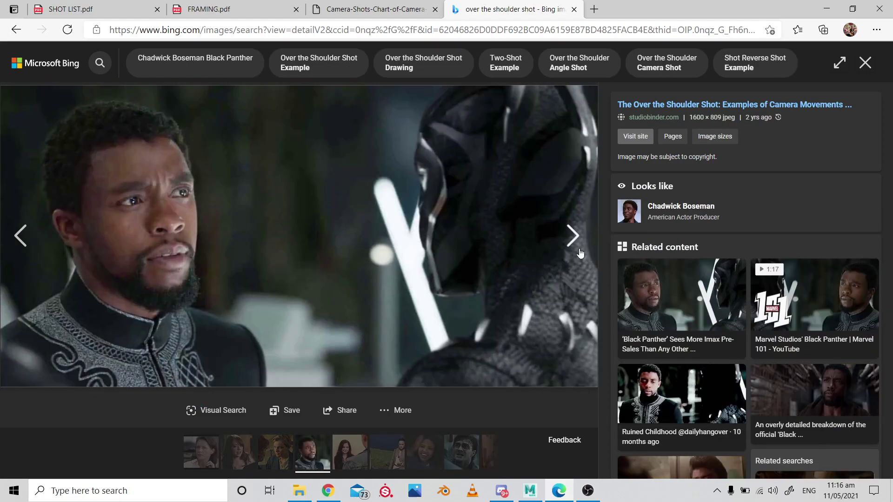
click(575, 237)
click(585, 244)
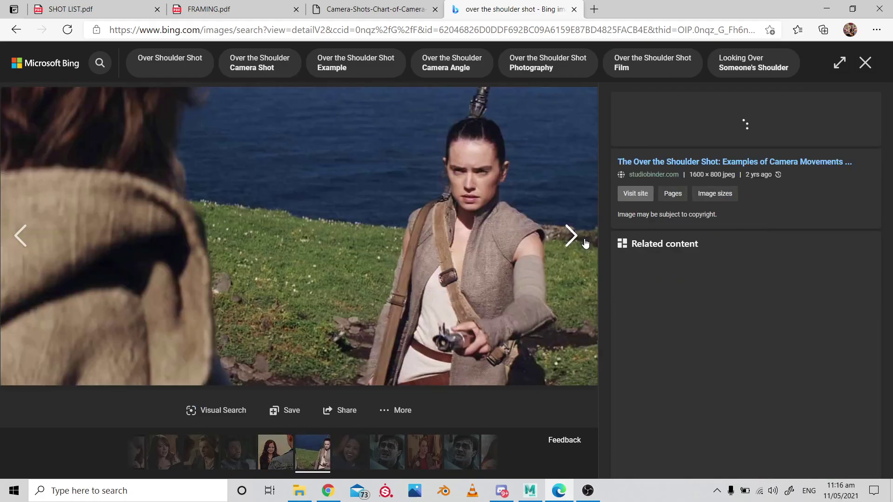
click(585, 244)
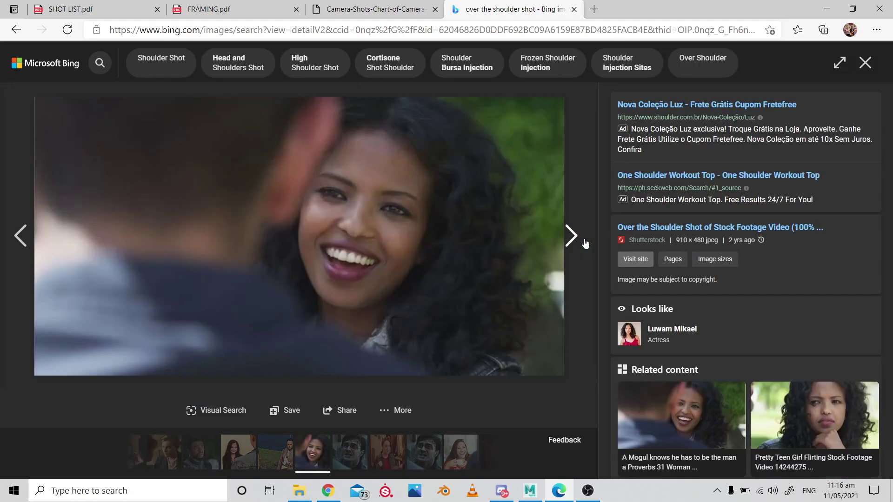
click(585, 244)
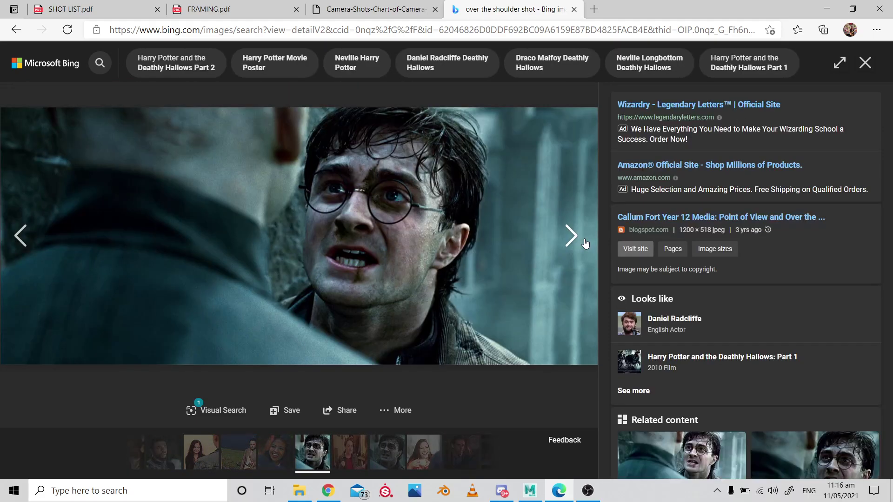
click(585, 244)
click(573, 238)
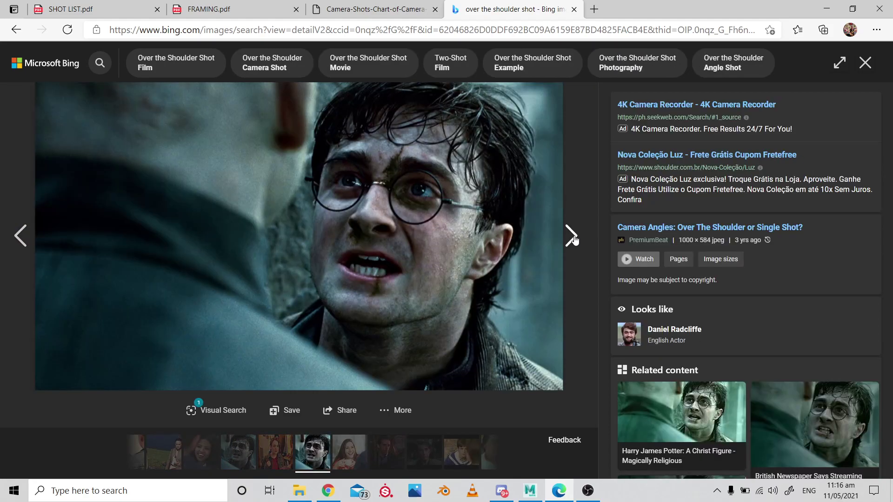
- Browse onward through the over-the-shoulder examples from the second Harry Potter still to the Shutterstock still of the woman in a white sweater
click(573, 238)
click(573, 238)
click(573, 239)
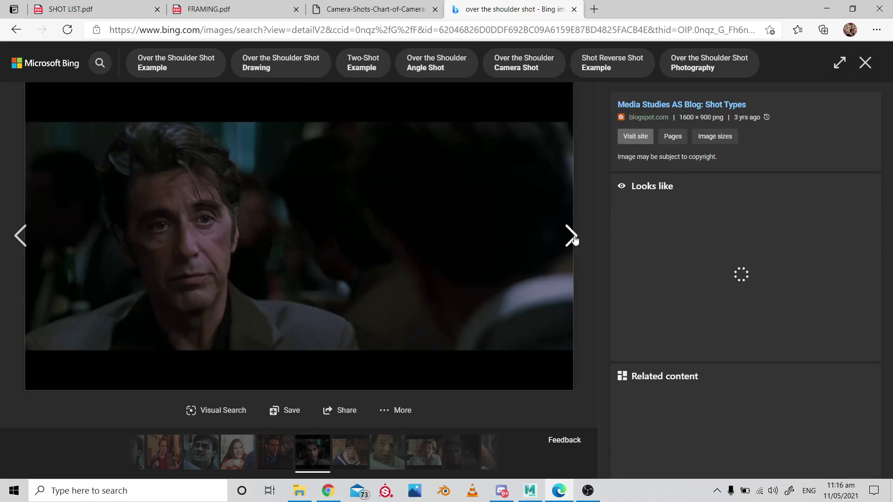
click(573, 238)
click(573, 238)
click(573, 238)
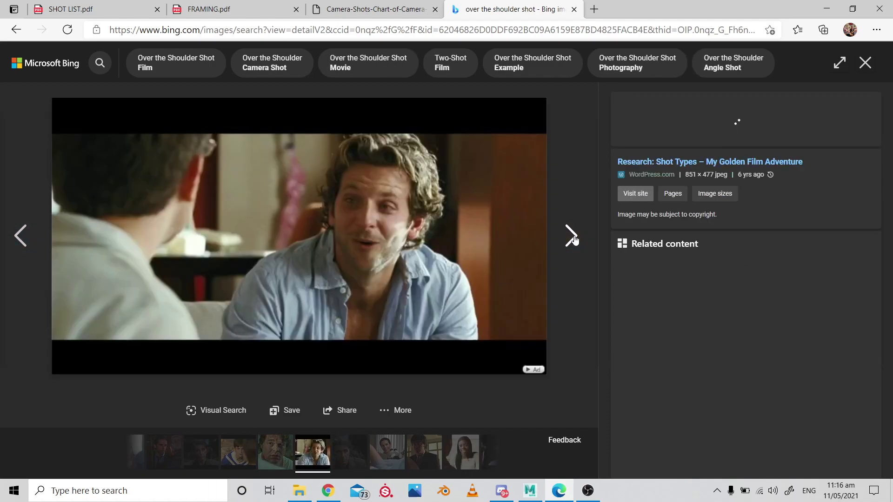
click(573, 238)
click(573, 238)
click(573, 238)
click(573, 238)
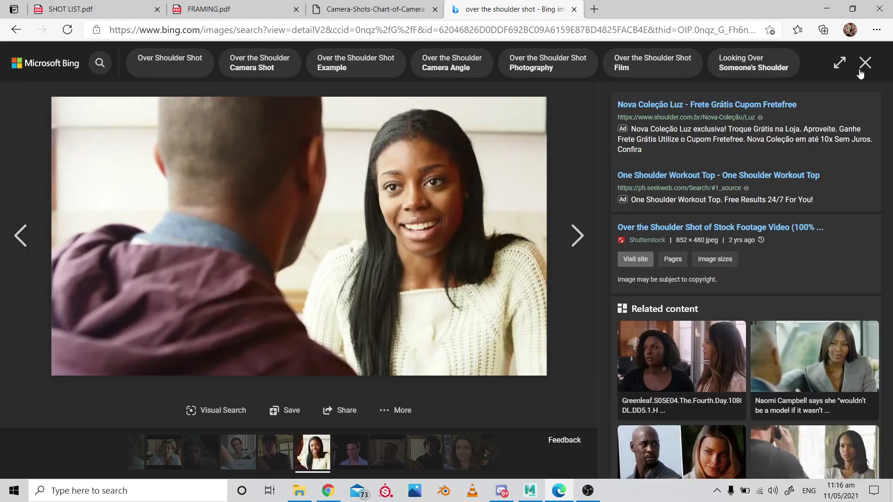
- Review the framing types in FRAMING.pdf down to OTS, POV and Insert Shot, and bring up the camera shot sizes chart
click(390, 4)
click(223, 5)
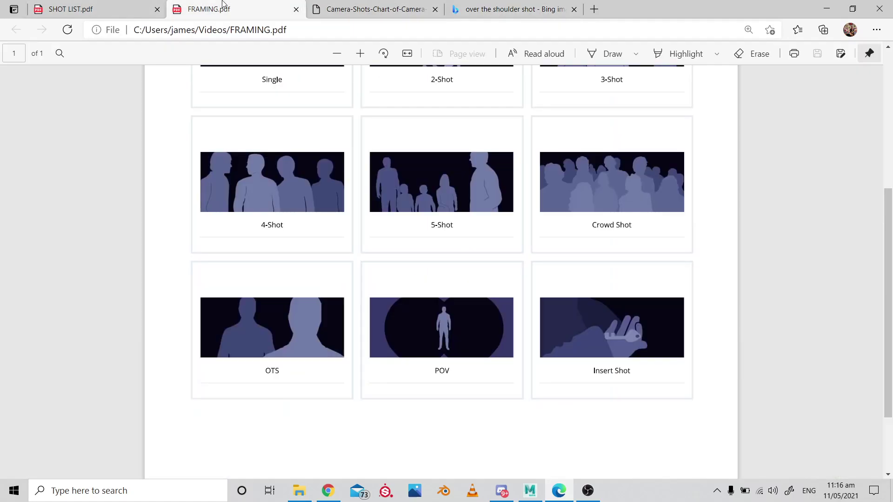
scroll(412, 375, up, 4)
scroll(412, 372, down, 5)
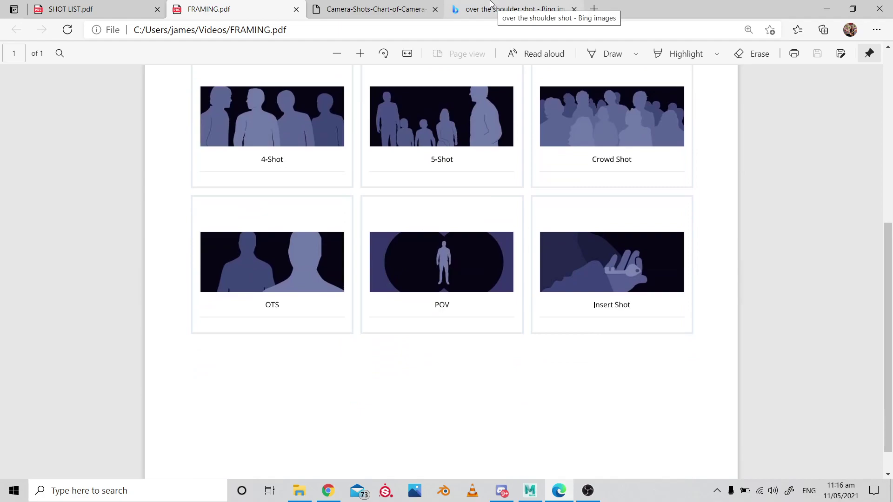
click(405, 10)
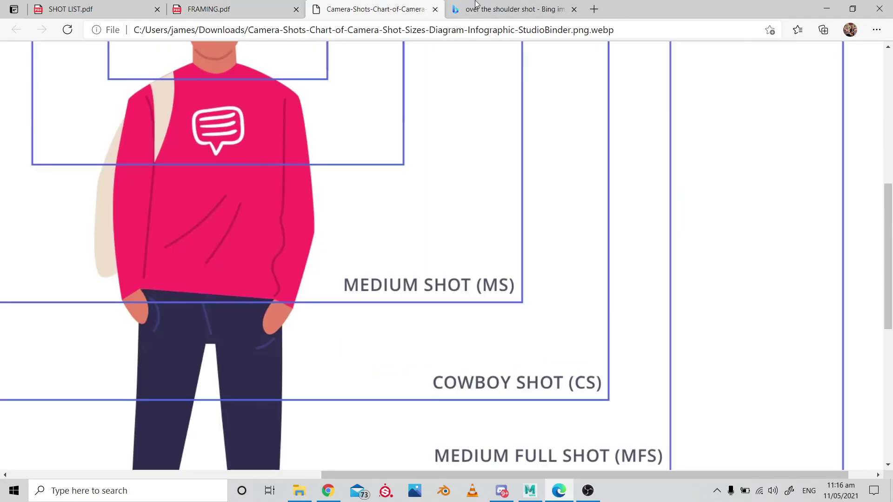
- Close the enlarged over-the-shoulder image and change the image search to "pov shot"
click(493, 9)
click(865, 62)
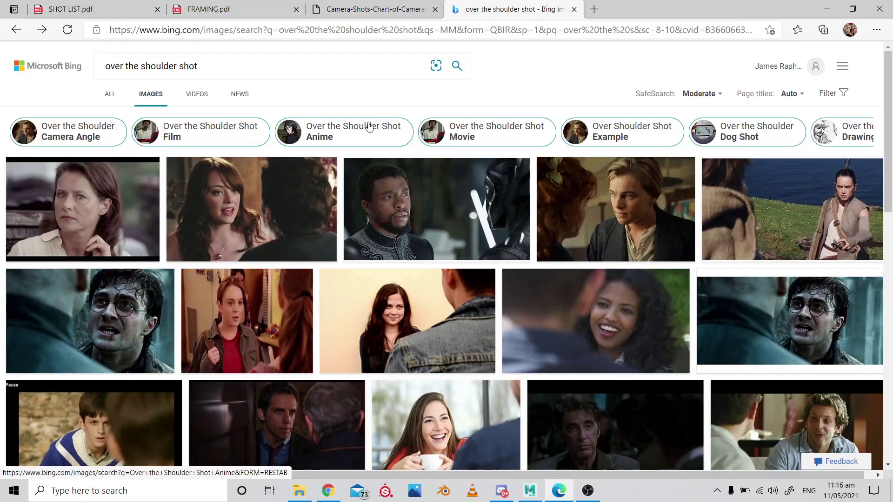
drag(180, 67, 104, 66)
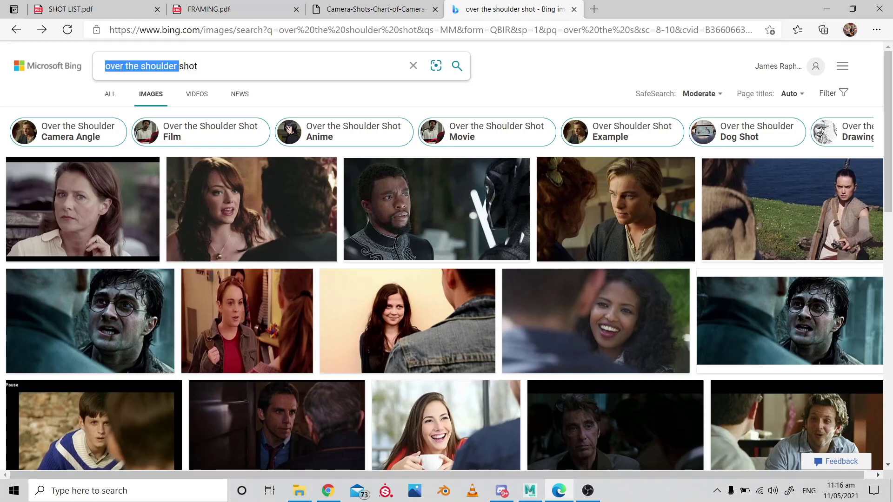
text(pov)
key(Return)
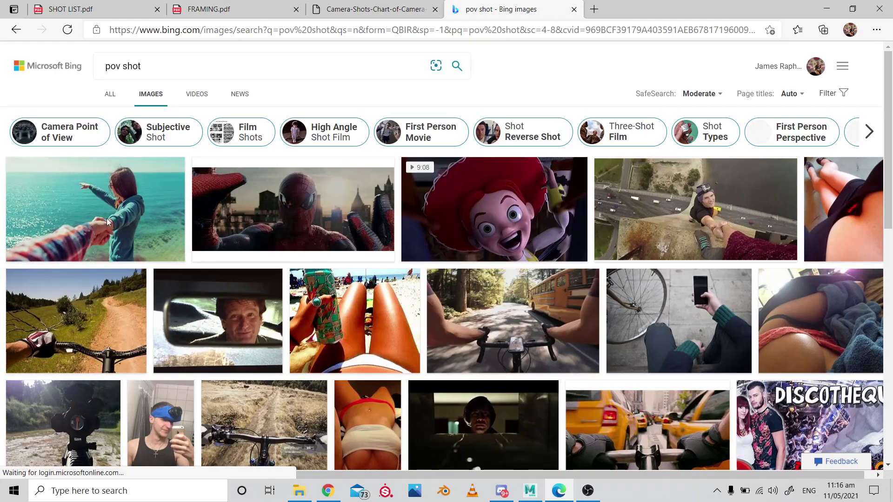
- Look over the first POV shot results and open the Spider-Man image
scroll(648, 214, down, 1)
scroll(480, 176, up, 1)
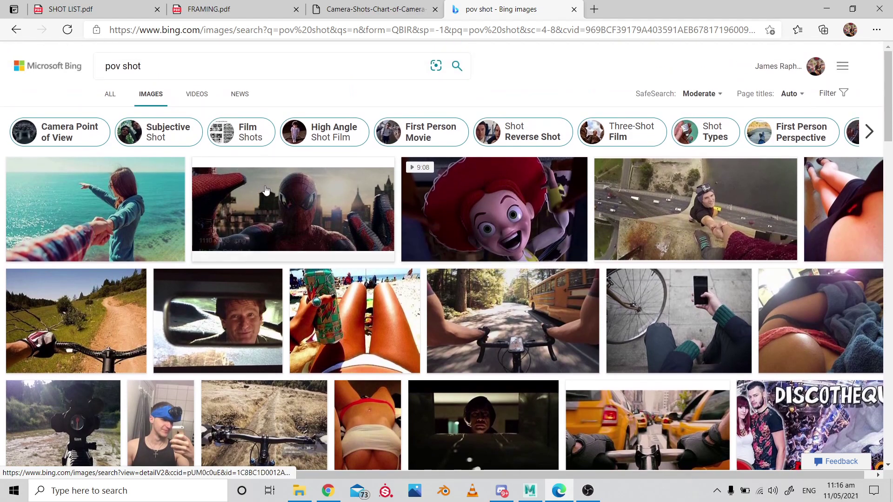
click(288, 186)
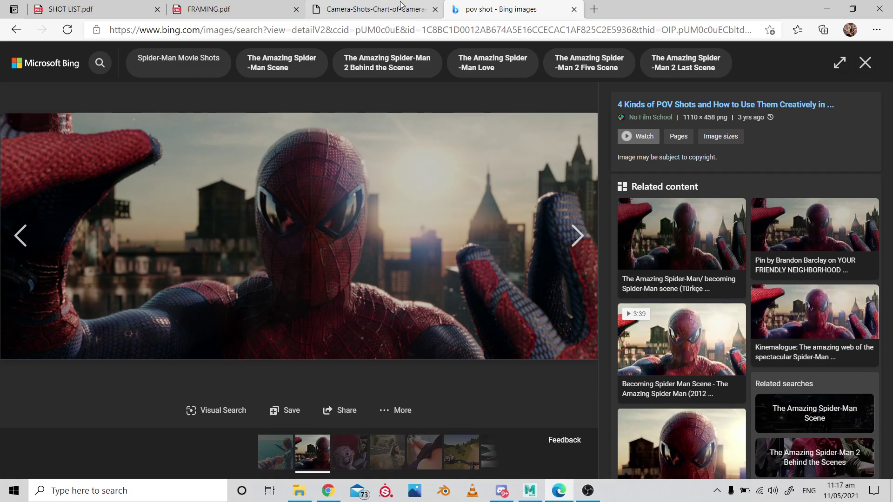
- Compare the Spider-Man POV example with FRAMING.pdf, the close-ups in SHOT LIST.pdf and the shot sizes chart, ending on FRAMING.pdf
click(373, 6)
click(198, 6)
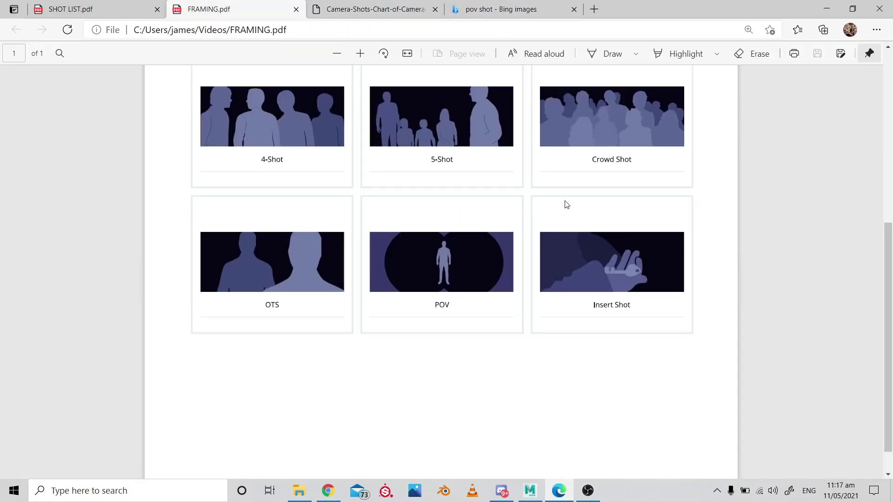
click(113, 5)
scroll(566, 312, down, 4)
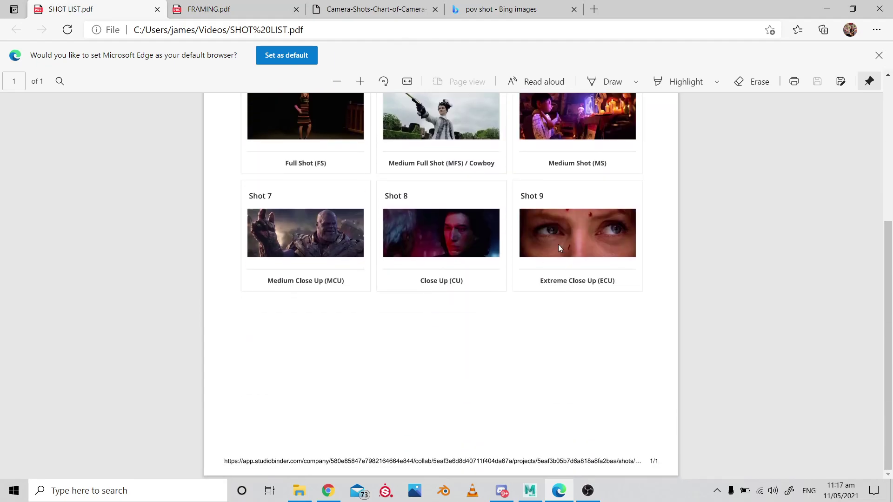
click(501, 9)
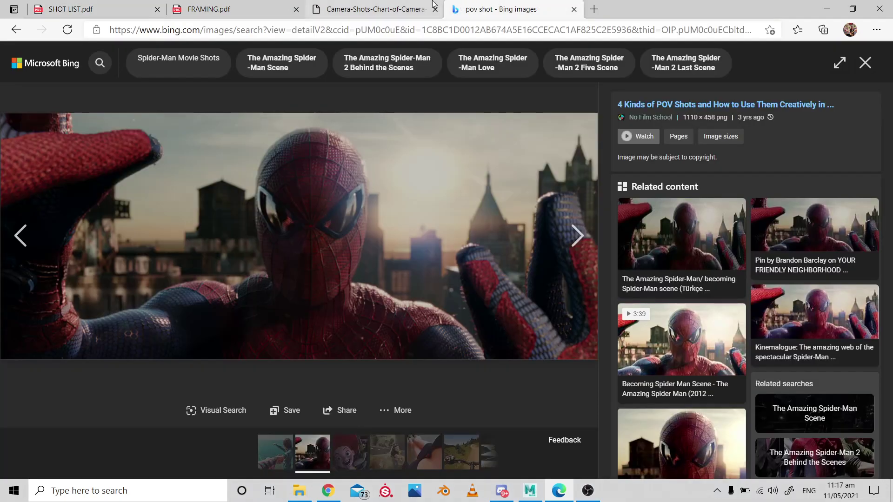
click(365, 5)
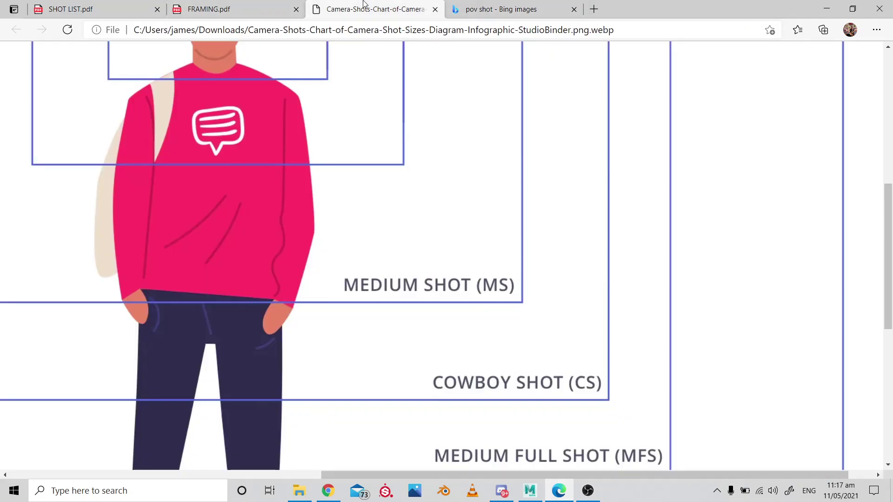
click(244, 5)
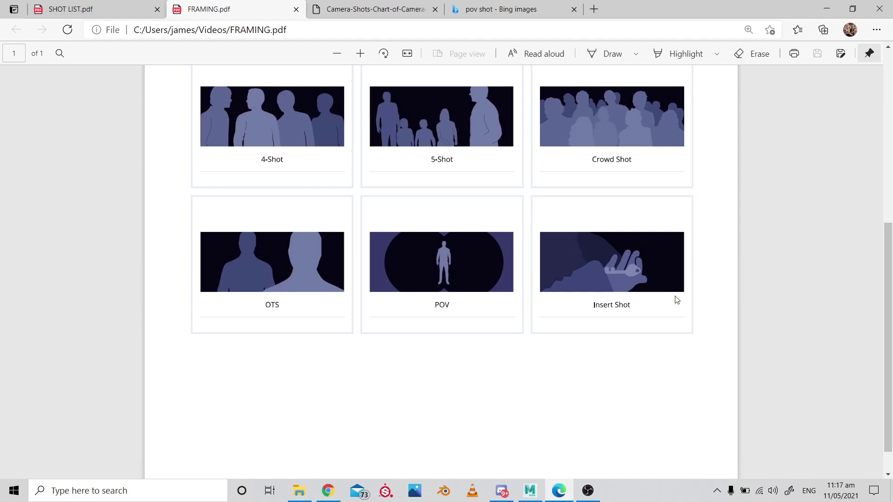
- Close the enlarged Spider-Man image and change the image search to "insert shot"
click(500, 8)
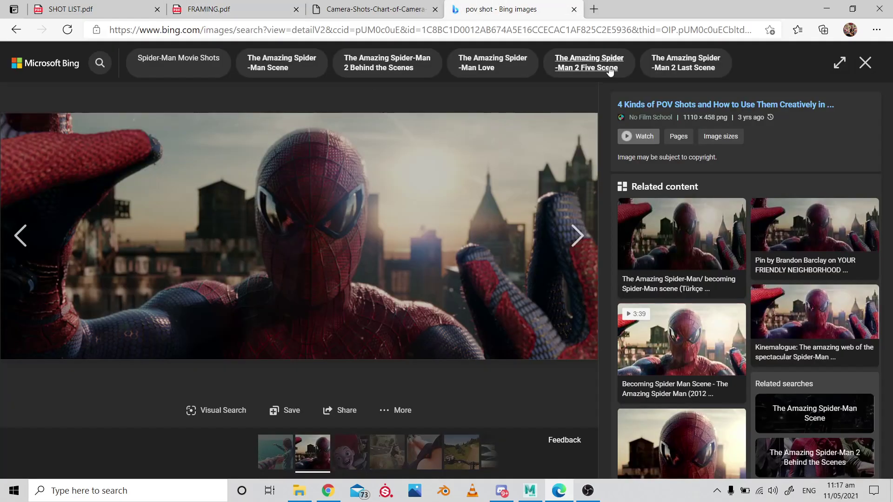
click(865, 62)
double_click(131, 66)
key(Left)
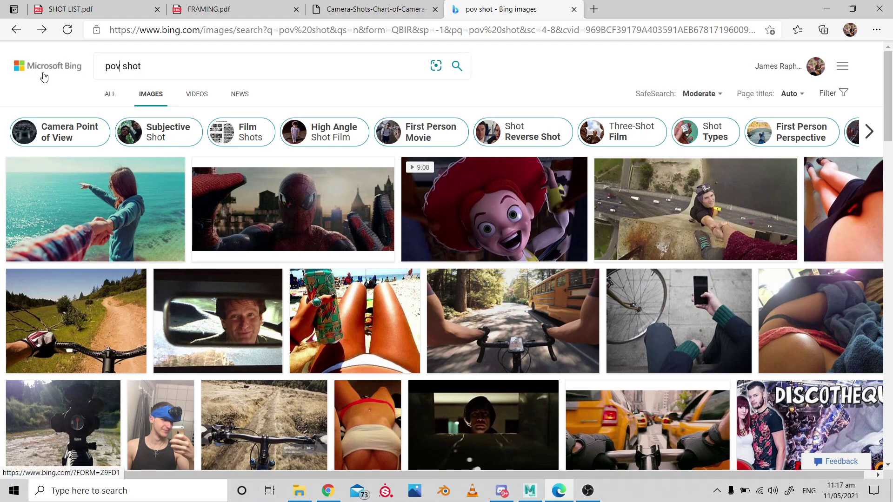
key(BackSpace)
key(BackSpace)
key(BackSpace)
key(BackSpace)
text(inser)
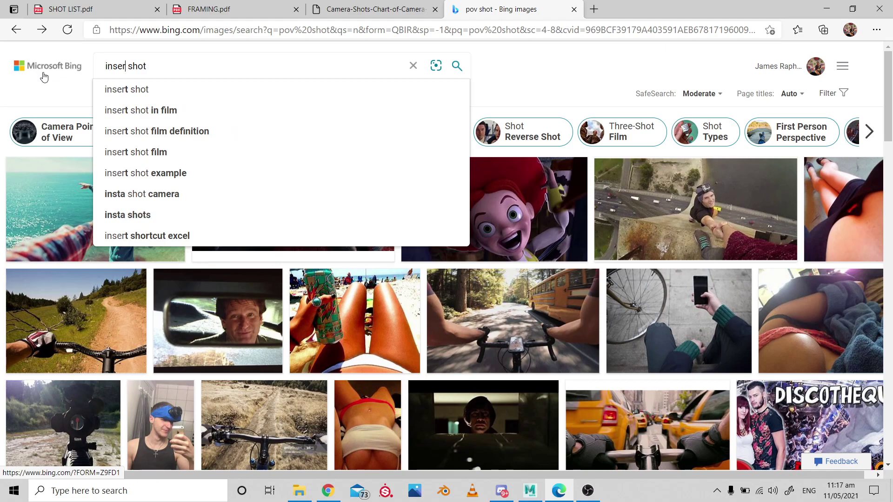
text(t)
key(Return)
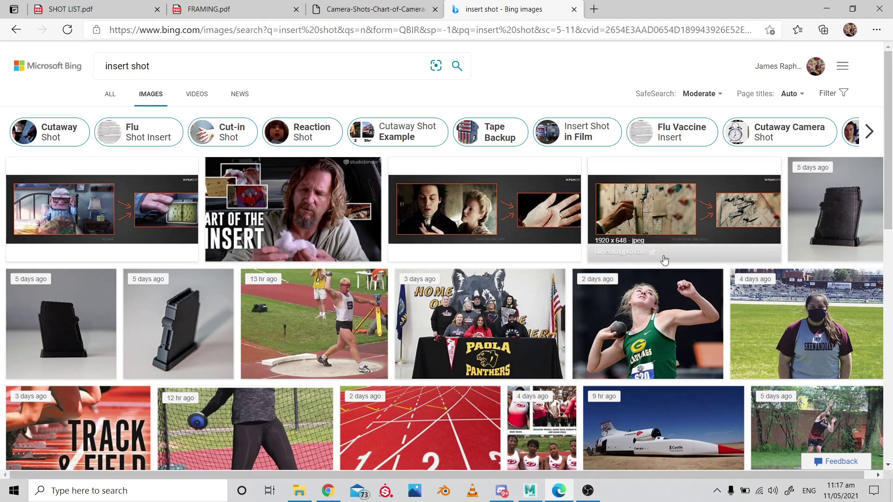
- View the Imitation Game insert shot example enlarged, close it and return to the framing types in FRAMING.pdf
click(632, 207)
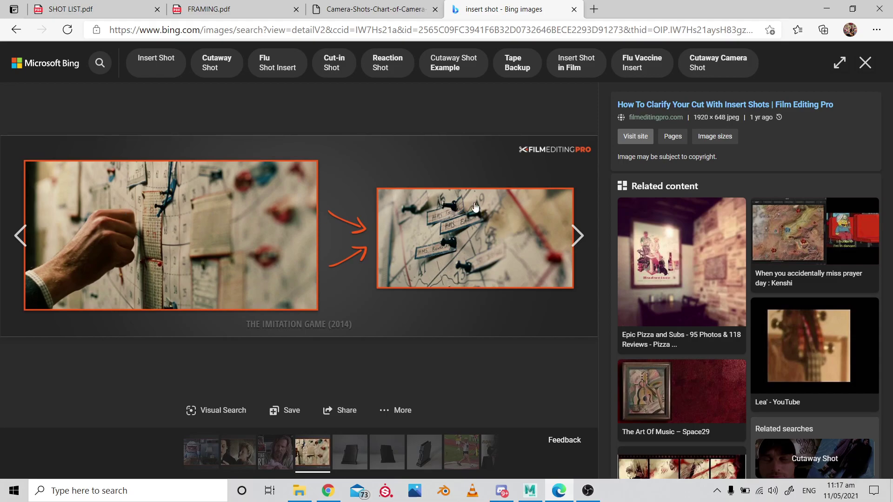
click(865, 62)
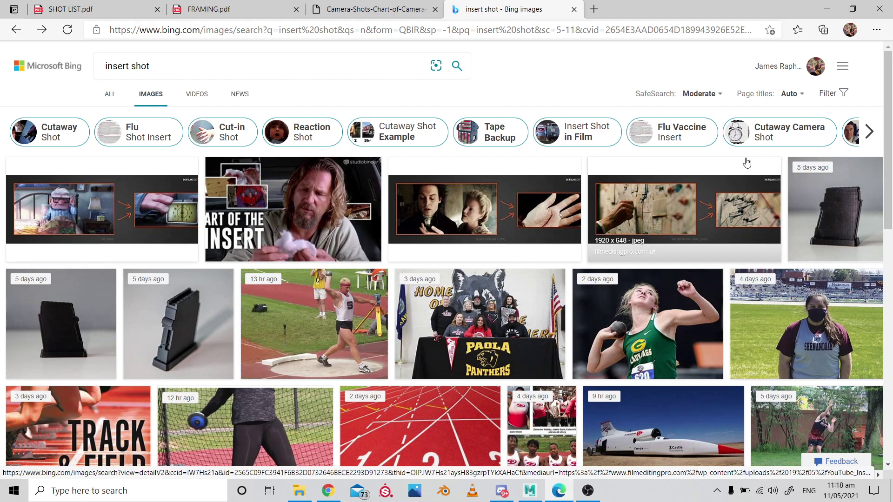
click(373, 8)
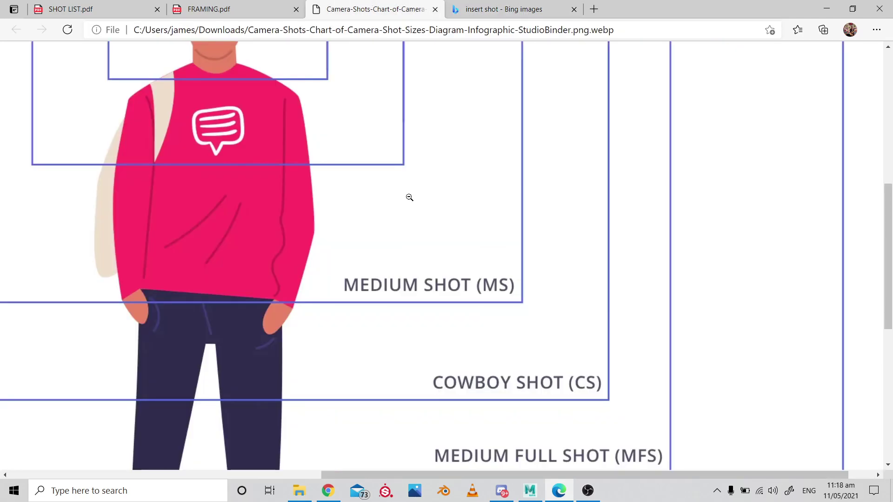
click(250, 5)
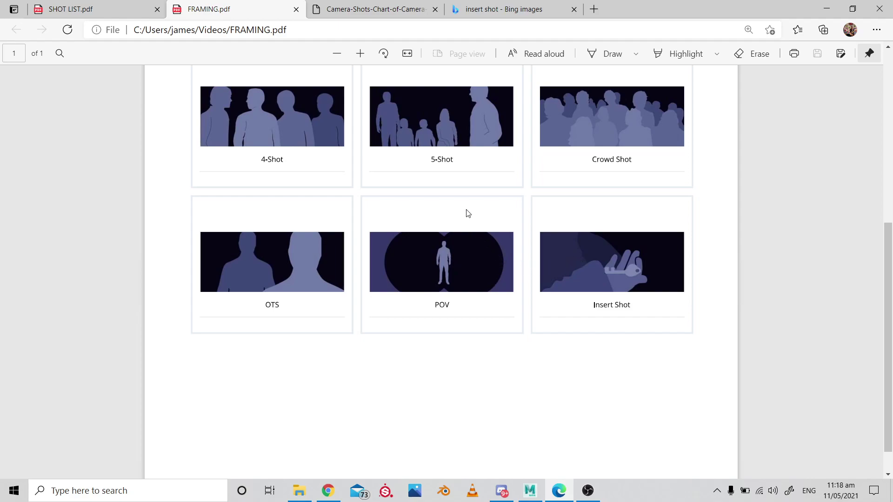
- Change the image search from insert shots back to "pov shot"
click(456, 5)
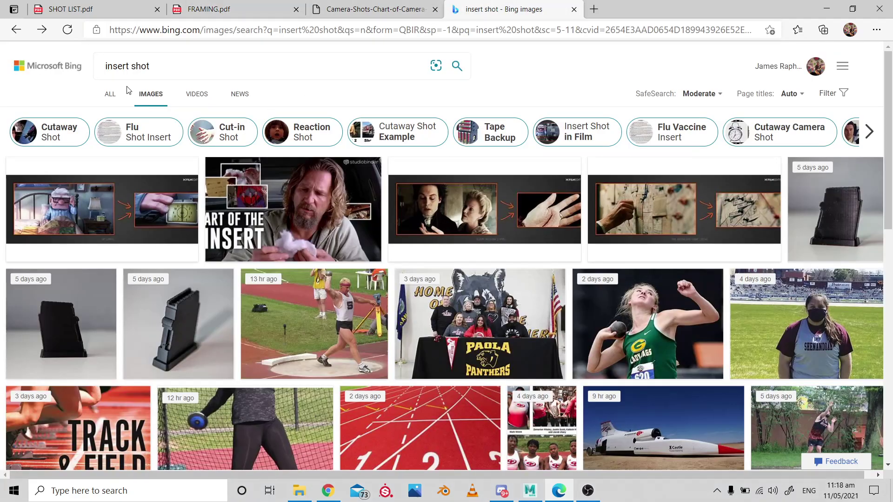
double_click(116, 66)
text(pov)
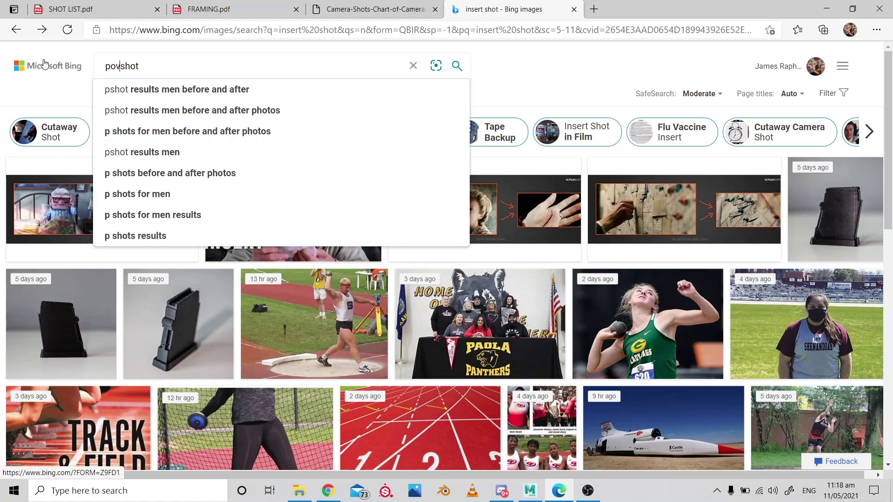
key(Return)
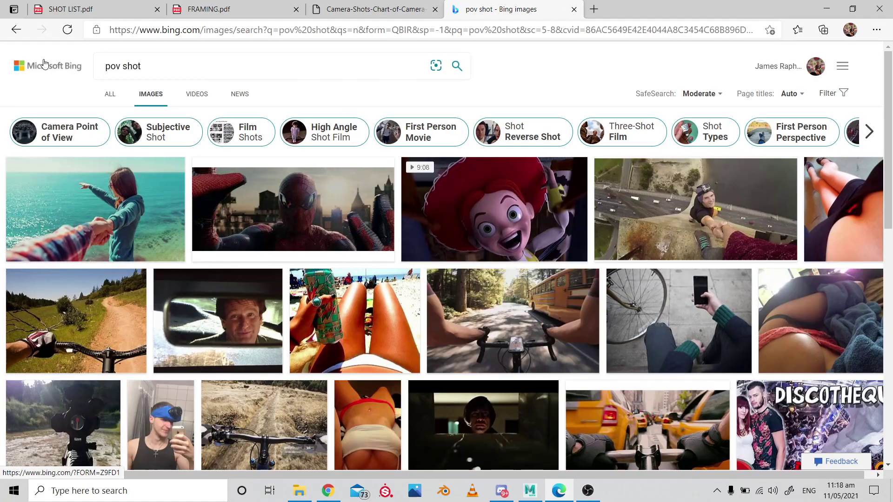
- View the Toy Story Jessie POV example enlarged, close it and browse the POV shot results for more examples
click(515, 215)
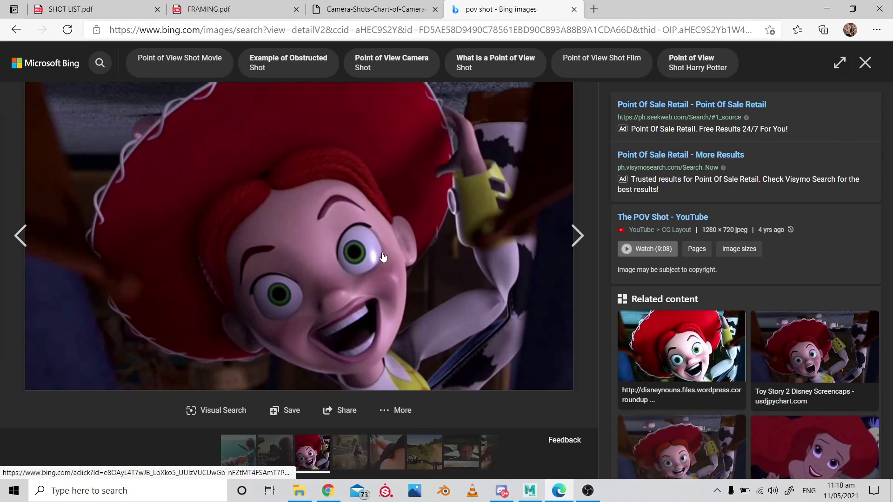
click(865, 62)
scroll(558, 177, down, 15)
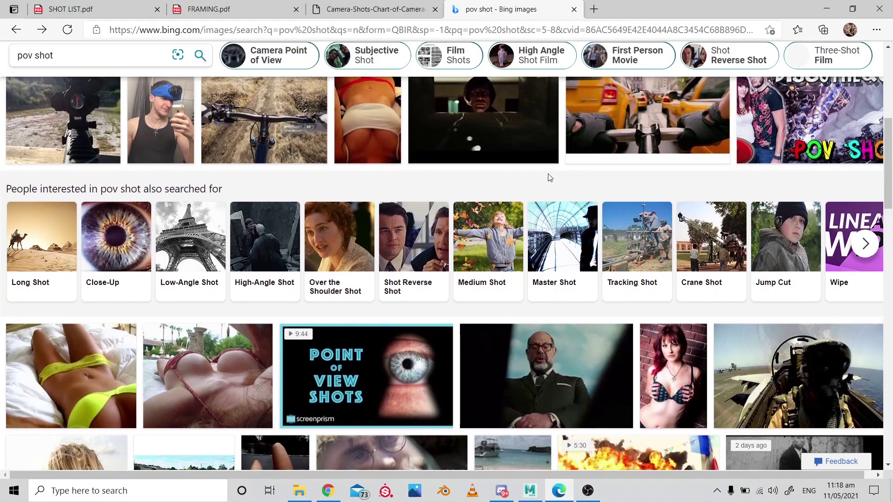
scroll(549, 179, down, 10)
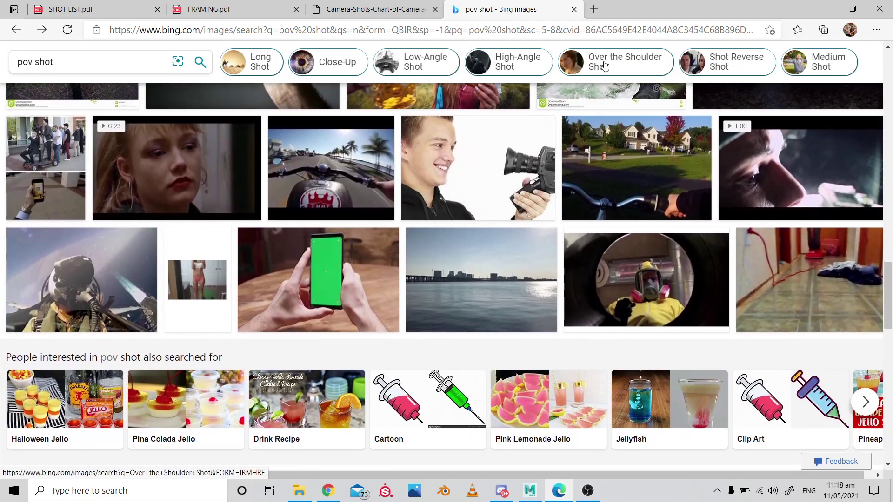
scroll(512, 186, down, 10)
scroll(508, 195, up, 20)
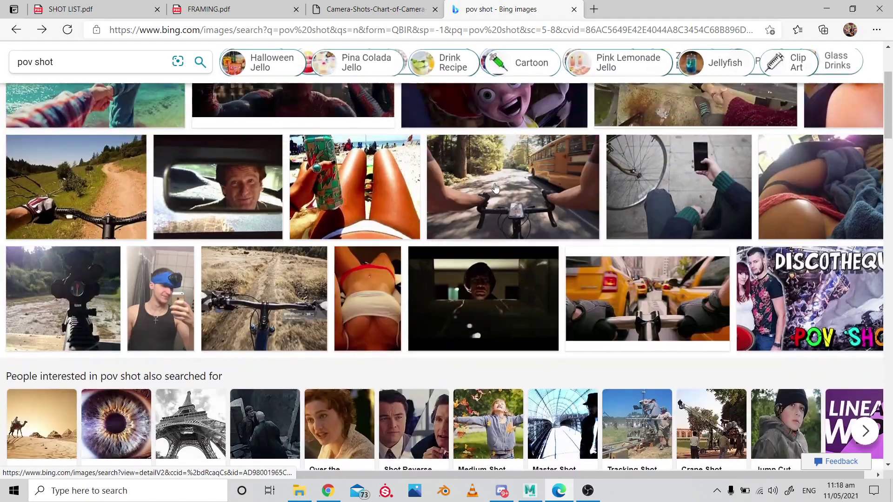
- Reopen the Spider-Man POV image, check the shot sizes chart and return to the enlarged image
click(286, 195)
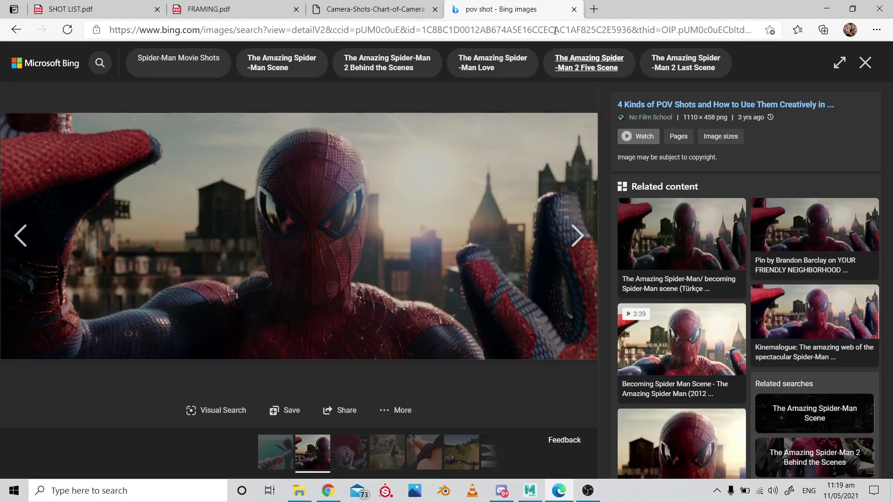
click(377, 7)
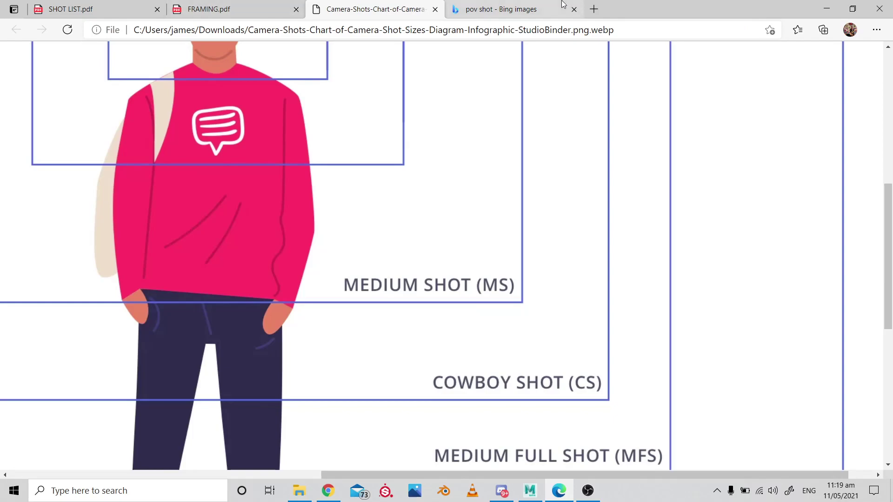
click(500, 9)
- Change the image search to "insert shot" and view the Art of the Insert example enlarged
click(17, 29)
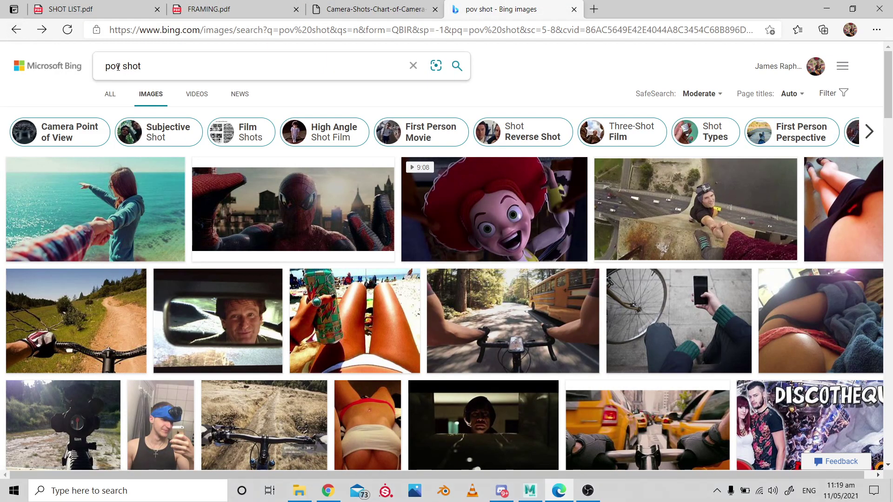
double_click(120, 65)
text(i)
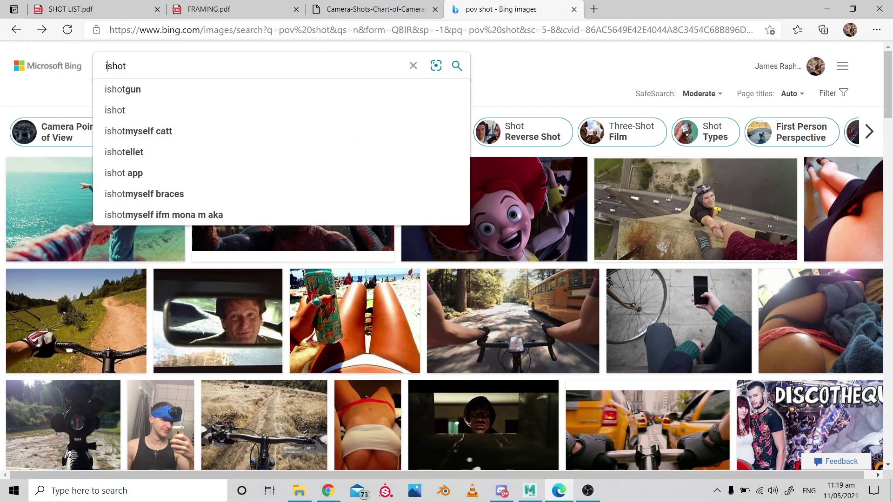
text(nsert)
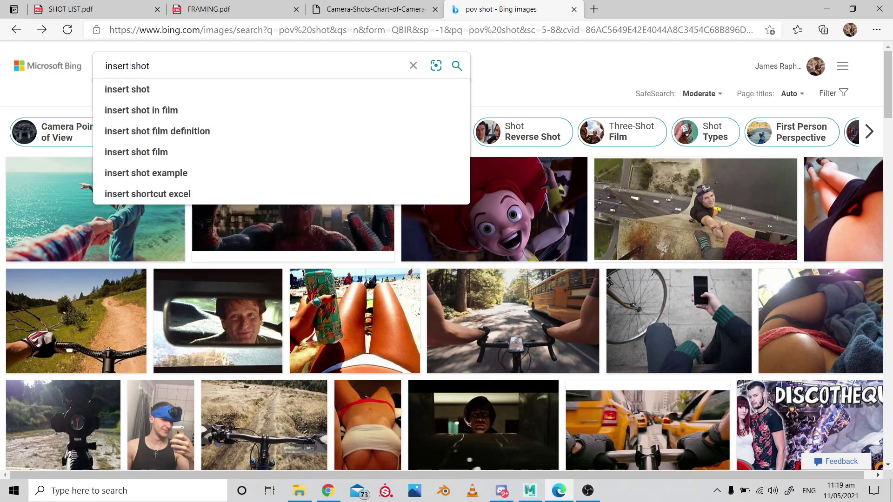
key(Return)
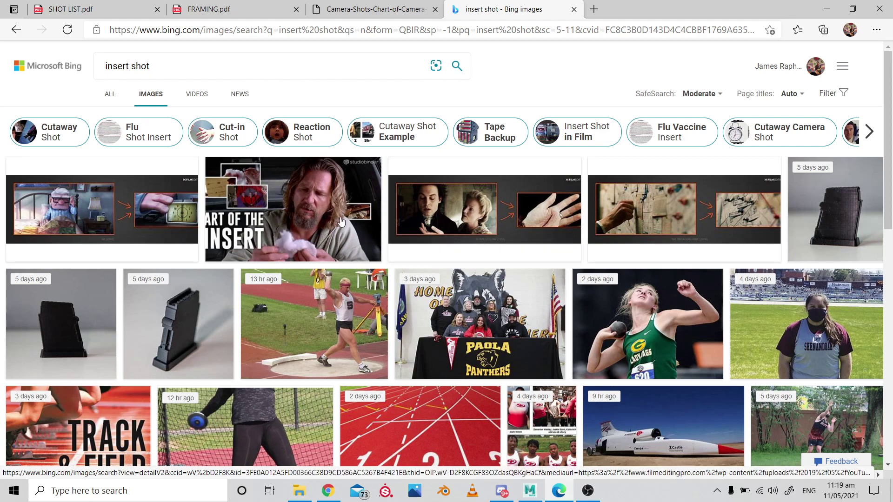
click(319, 220)
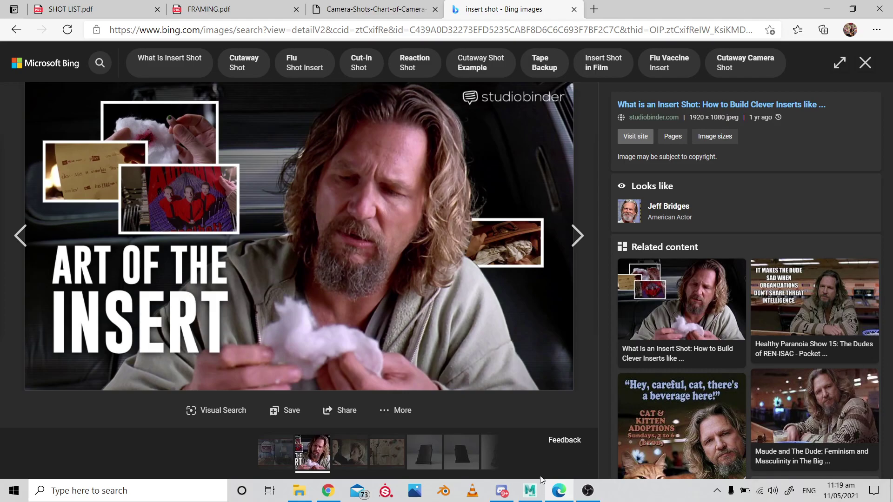
- Switch to Maya and browse to the SAMPLE ANIMATION folder for a file import
click(529, 490)
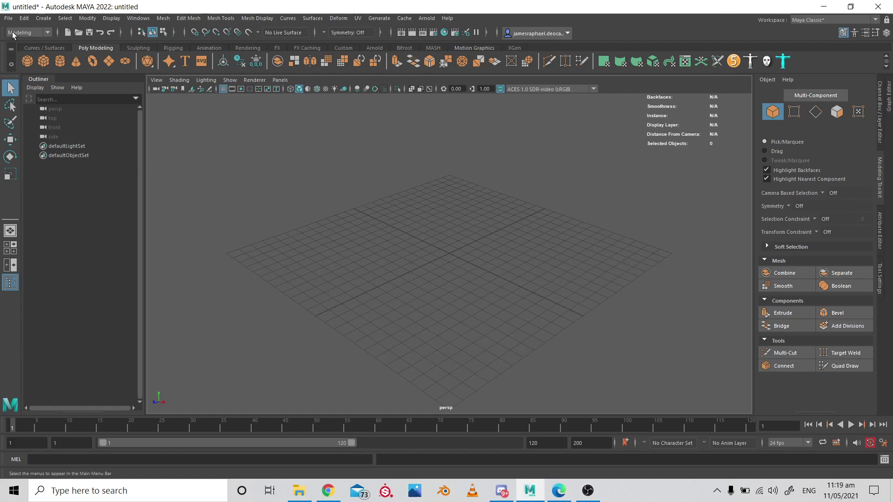
click(8, 18)
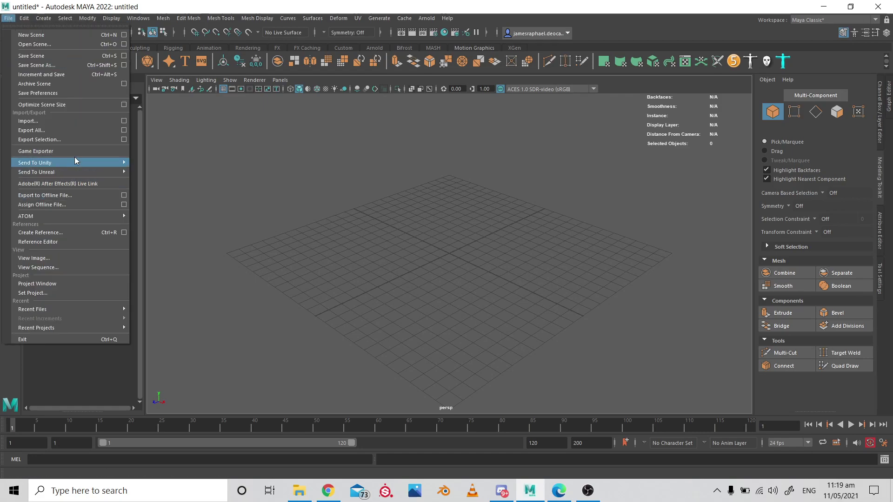
click(41, 121)
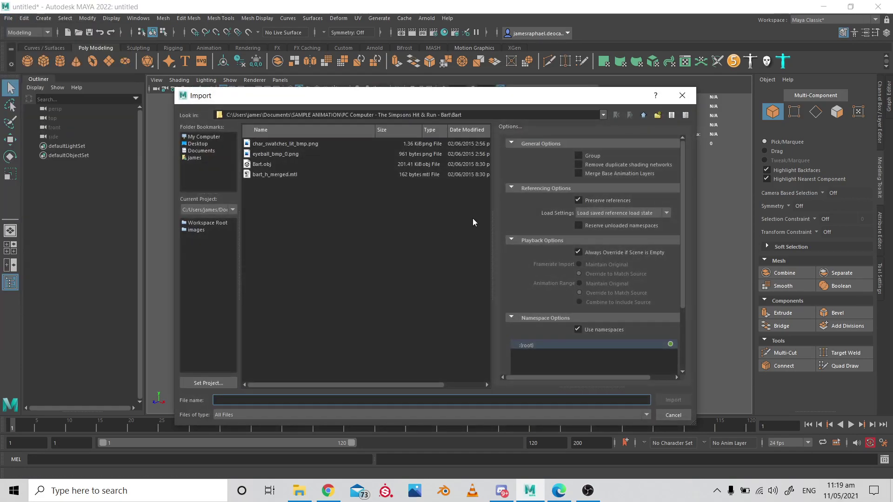
click(643, 116)
click(643, 116)
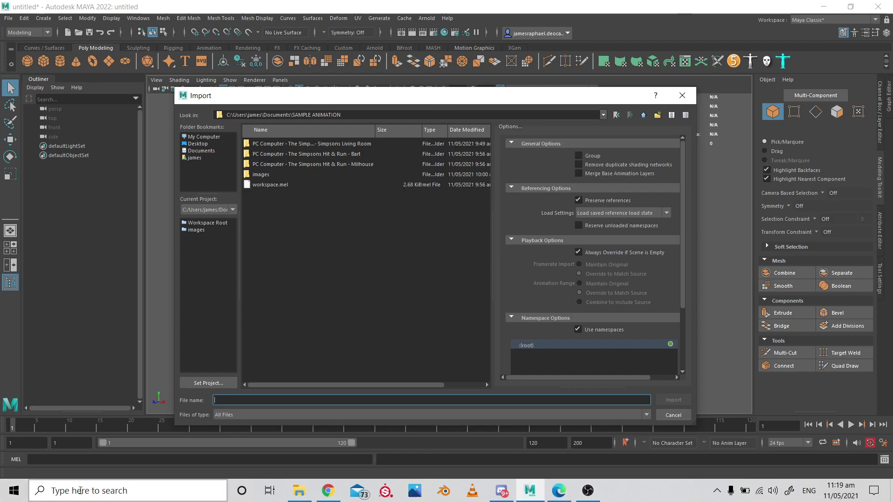
- Open a blank Notepad document and maximize its window
click(87, 492)
text(note)
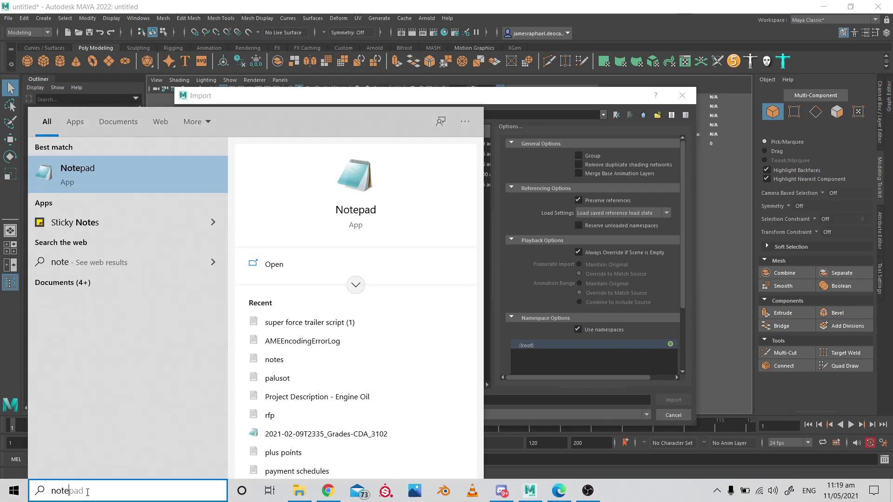
key(Return)
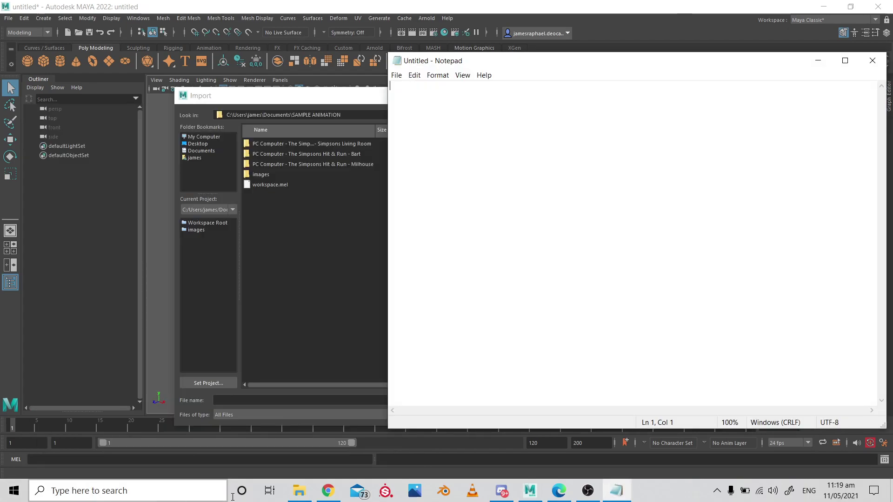
click(845, 61)
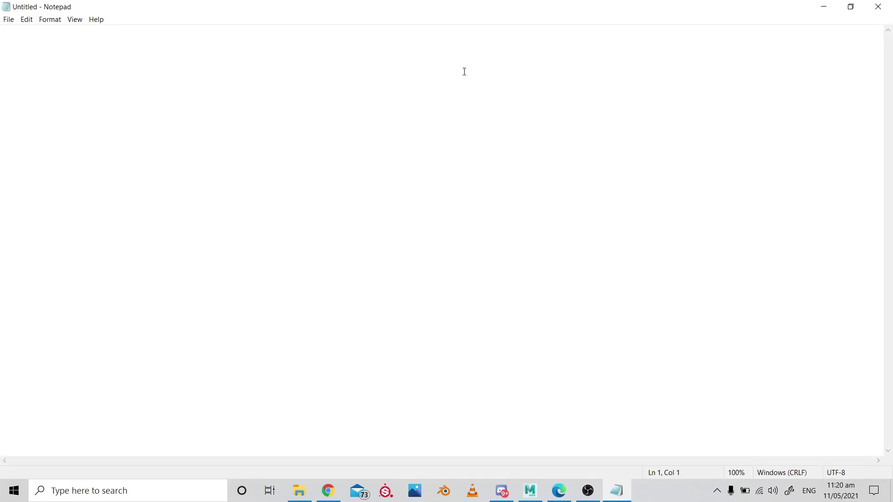
- Start a numbered list of production steps with "1. STORY" as its first item
text(FIRST)
key(ctrl+z)
text(1)
text(..)
key(BackSpace)
text(1.1)
key(BackSpace)
key(BackSpace)
key(BackSpace)
text(STORY)
key(Return)
- Add "2. MODEL ASSETS (CHARACTERS, ENVIRONMENT)" to the list and begin item 3
text(2. MODEL )
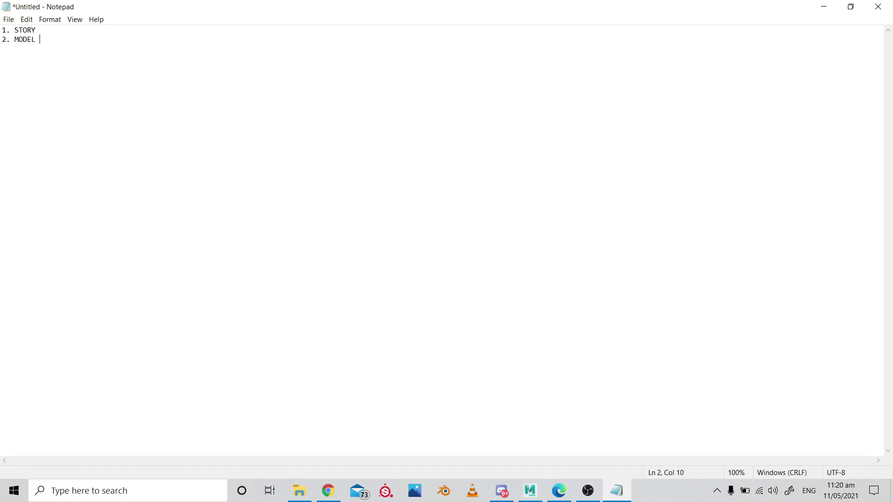
text(ASSETS)
text( ())
text(CHARACTT)
key(BackSpace)
text(ERS)
text(, ENVI)
text(RONMENT)
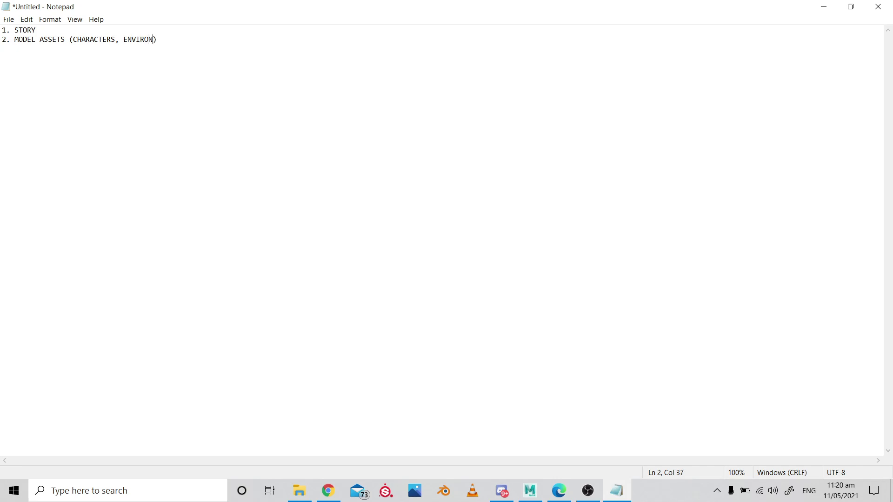
key(End)
click(45, 38)
text(3.)
- Return to Maya, dismiss the open import and start a new scene without saving the current one
click(823, 9)
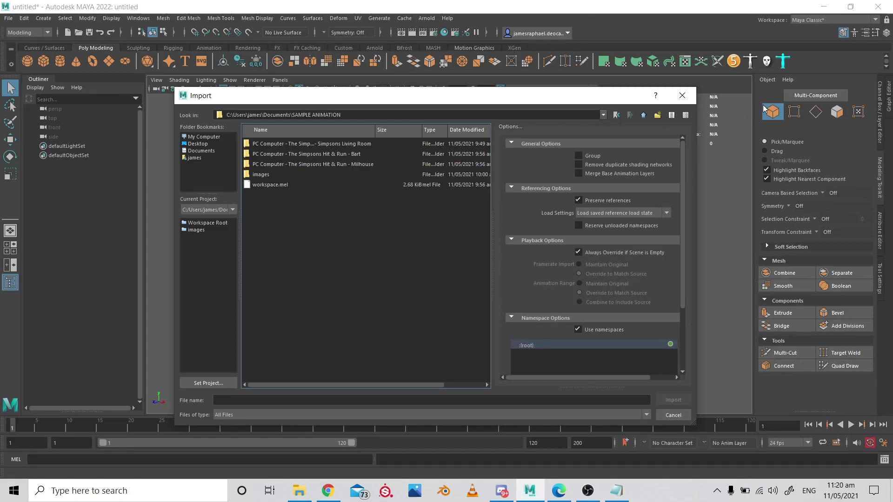
click(682, 96)
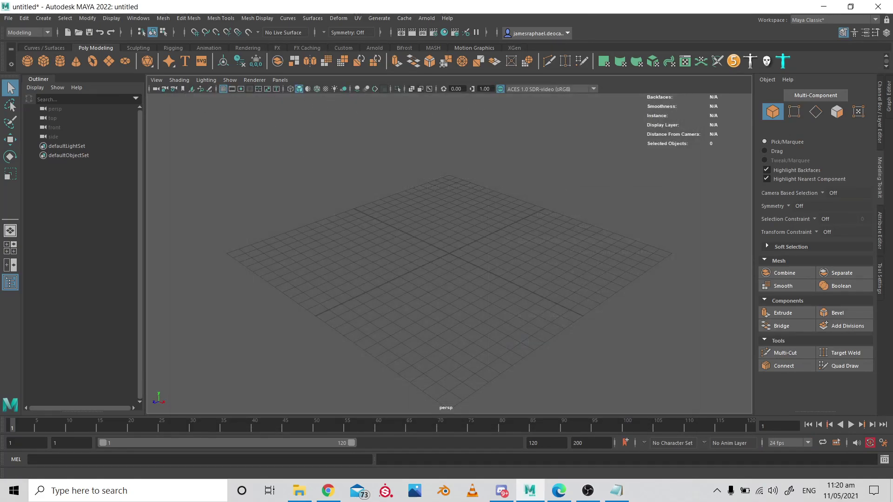
click(9, 18)
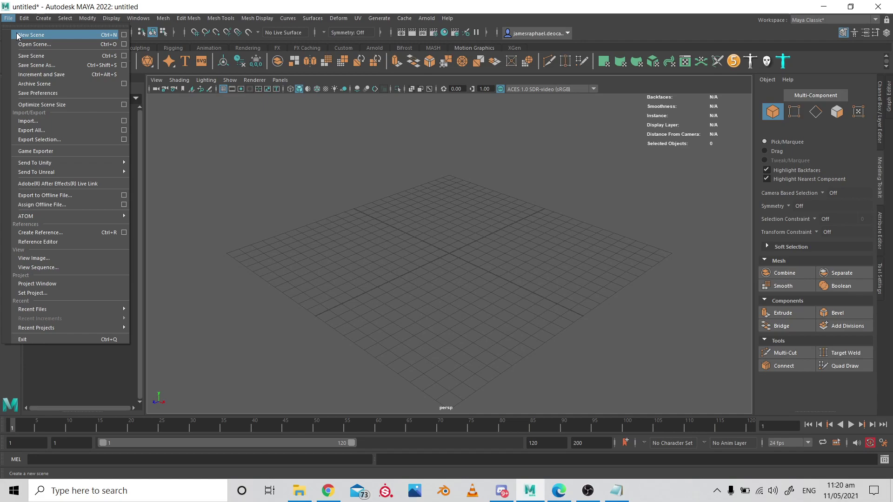
click(31, 35)
click(447, 247)
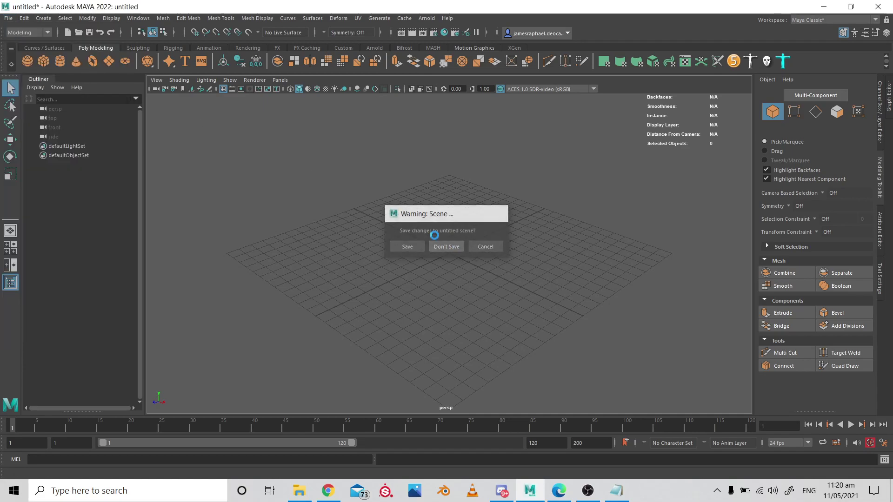
- Import the SimpsonsCouchRoom model from the Simpsons Couch Room folder inside the Simpsons Living Room download
click(8, 18)
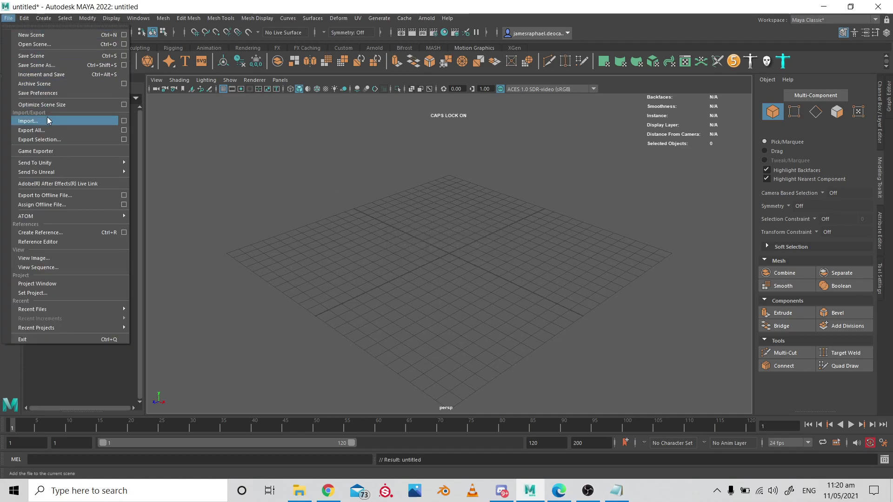
click(8, 19)
click(9, 19)
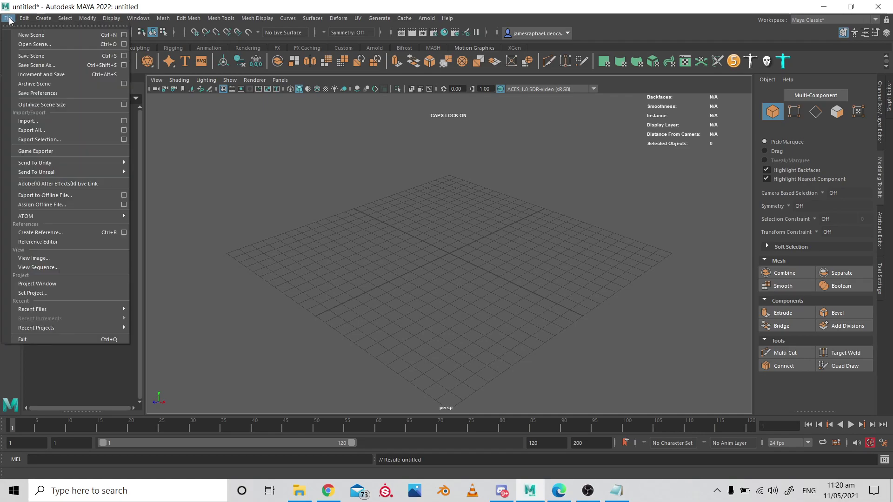
click(27, 121)
click(643, 115)
click(643, 115)
double_click(339, 146)
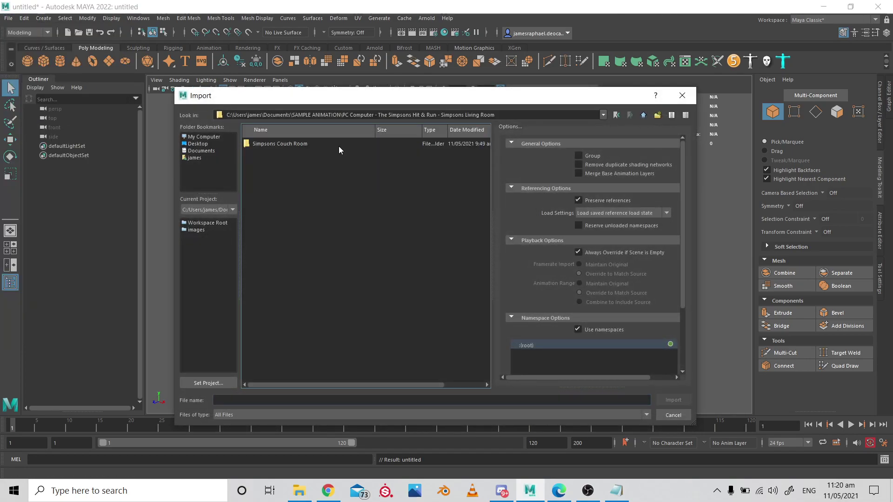
double_click(308, 146)
scroll(326, 186, down, 7)
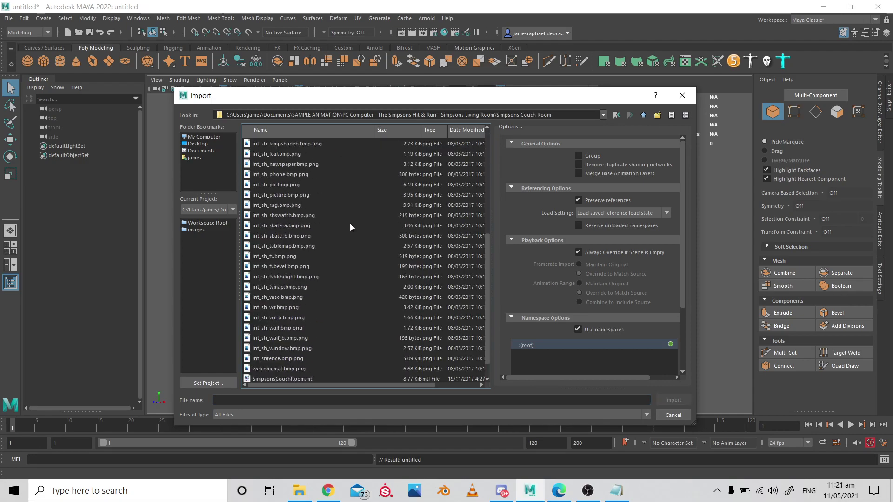
double_click(317, 369)
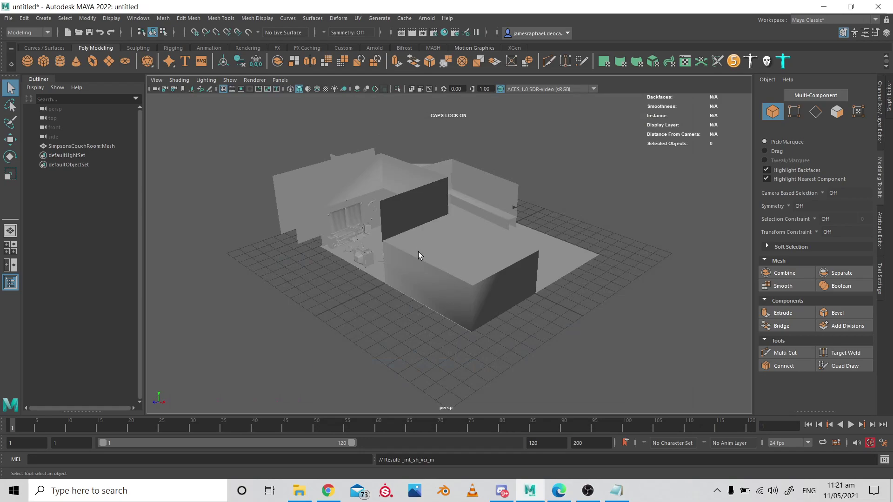
- Display the imported living room with its textures in the perspective view, facing the couch from behind the TV
scroll(416, 224, up, 10)
alt+drag(416, 224, 468, 202)
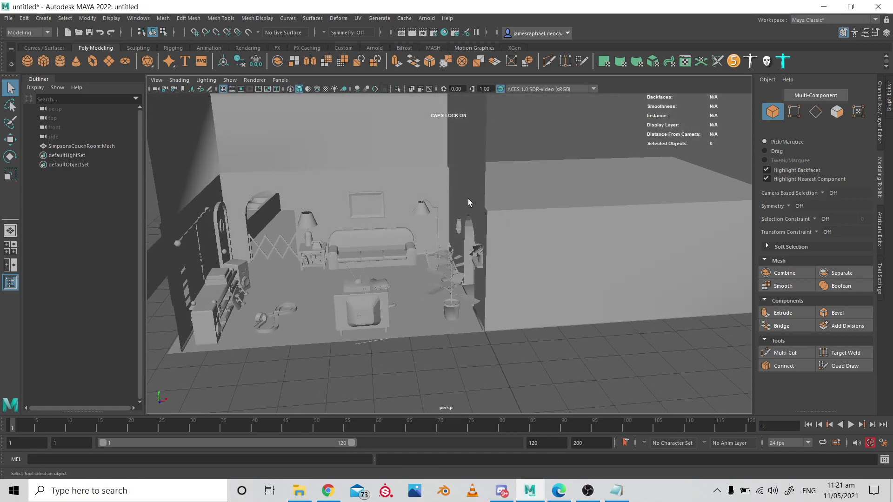
click(325, 88)
scroll(327, 160, up, 5)
alt+drag(327, 156, 367, 173)
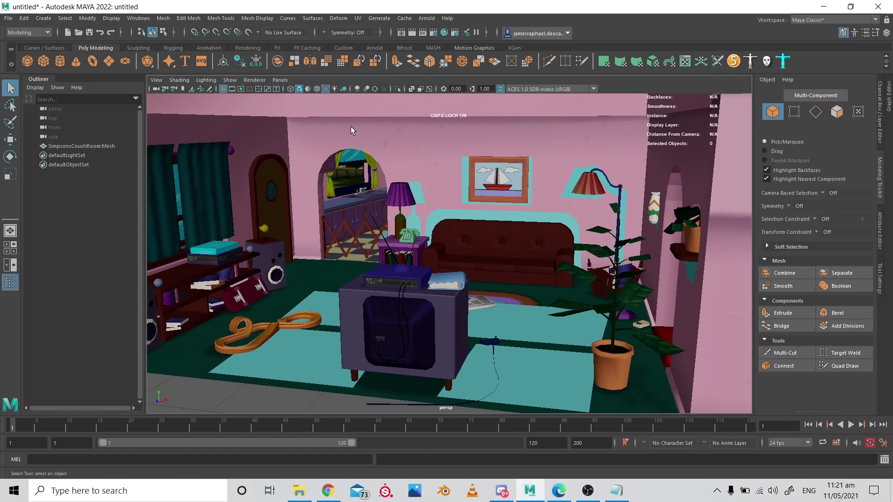
scroll(432, 188, down, 3)
scroll(429, 189, up, 6)
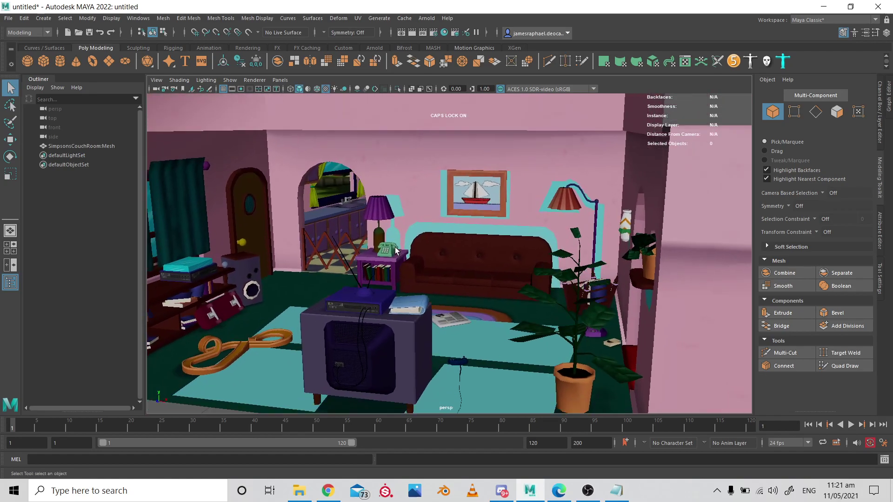
scroll(396, 253, down, 3)
- Enable scene lighting, shadows, ambient occlusion and anti-aliasing in the perspective viewport
click(340, 88)
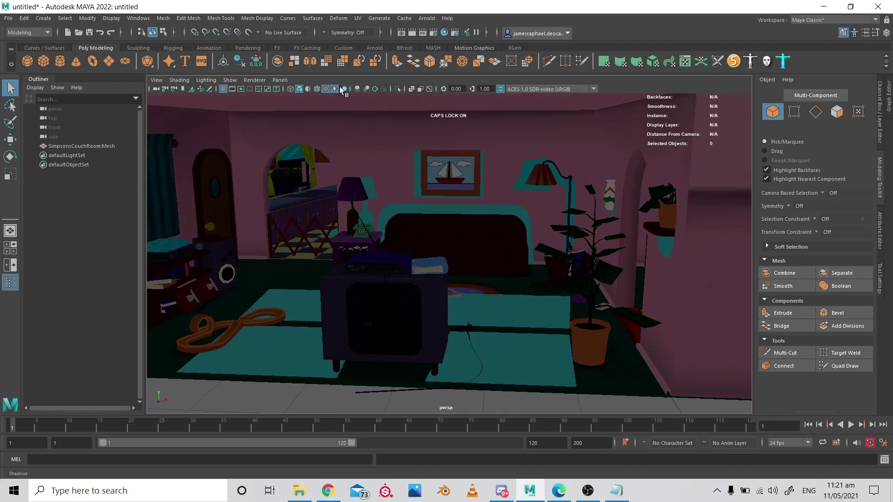
click(357, 88)
click(374, 89)
alt+drag(387, 113, 404, 121)
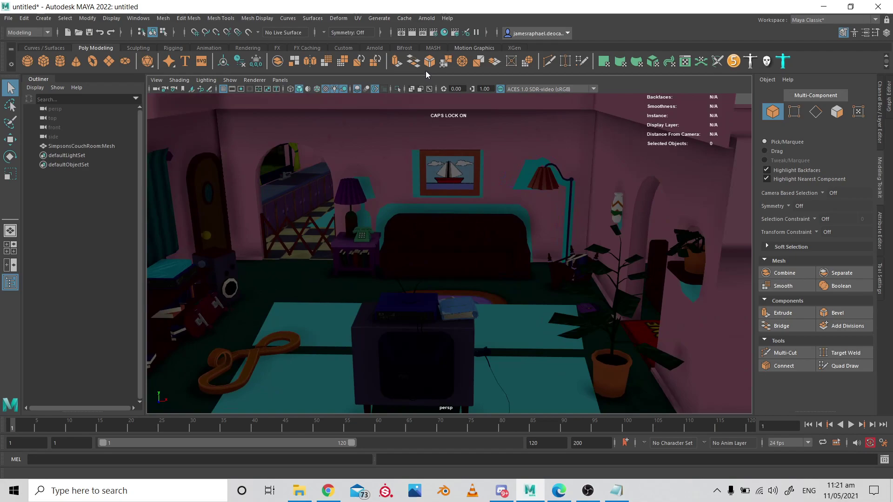
- Test-render the room with Arnold and switch the renderer to Maya Hardware 2.0
click(411, 35)
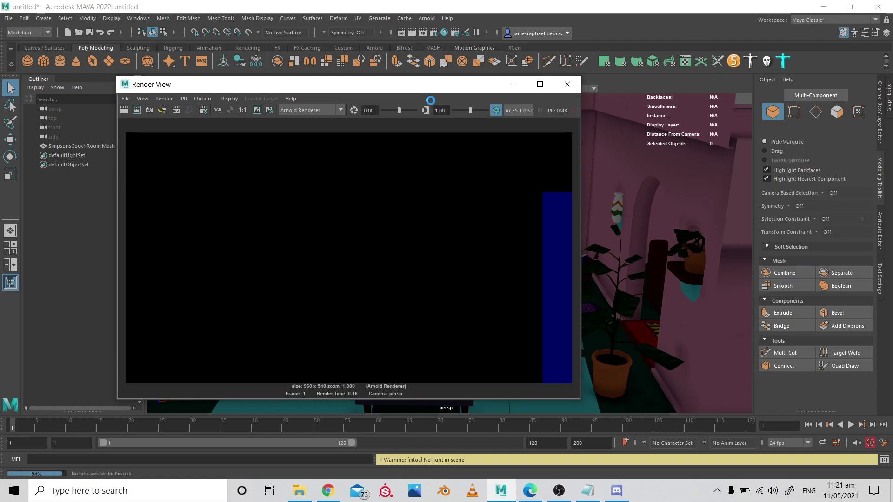
click(567, 84)
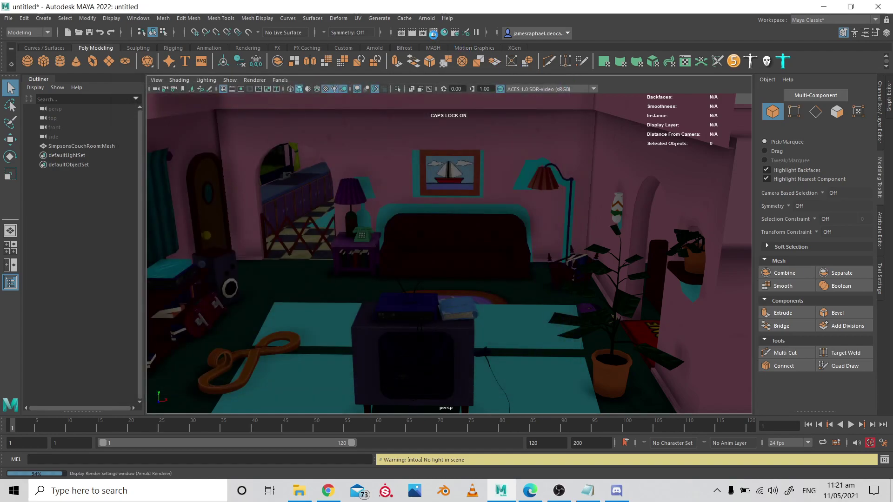
click(433, 33)
click(189, 122)
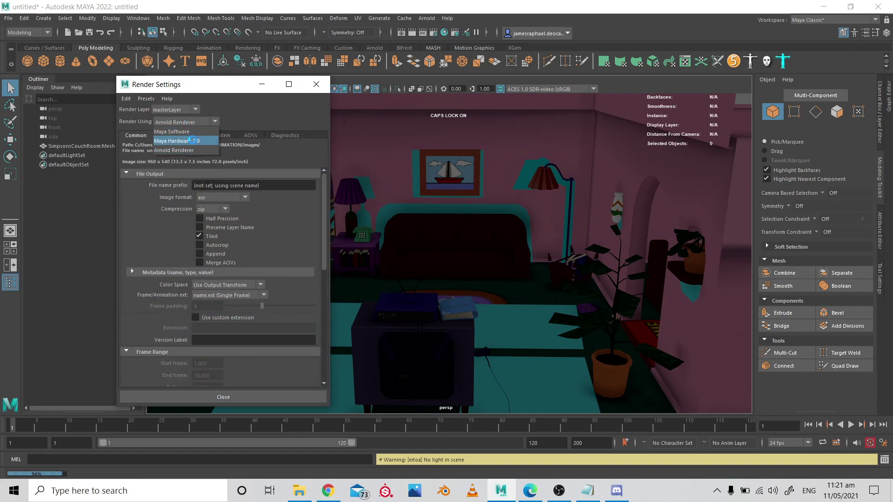
click(190, 139)
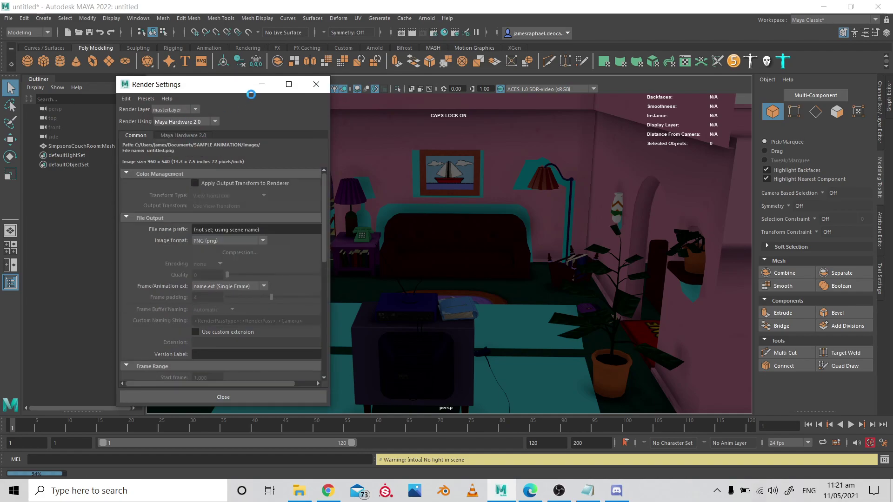
click(316, 84)
- Render the living room with Maya Hardware 2.0, inspect the image and close the render window
click(412, 32)
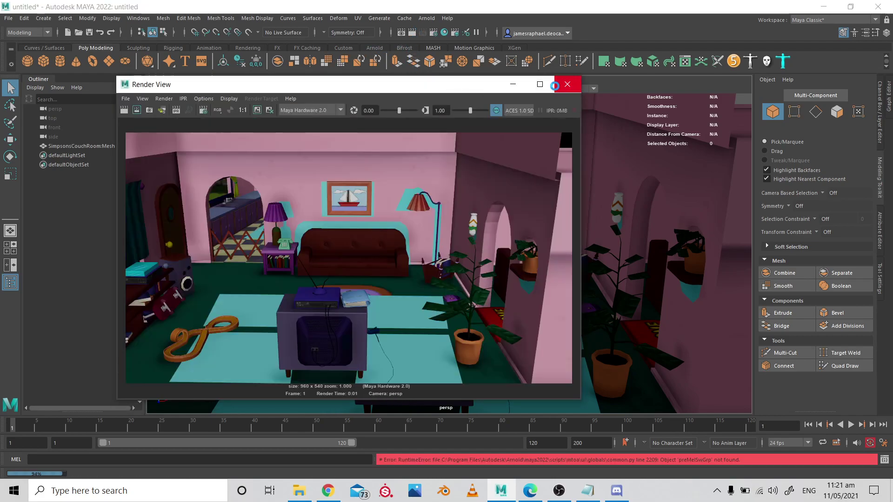
scroll(504, 126, down, 1)
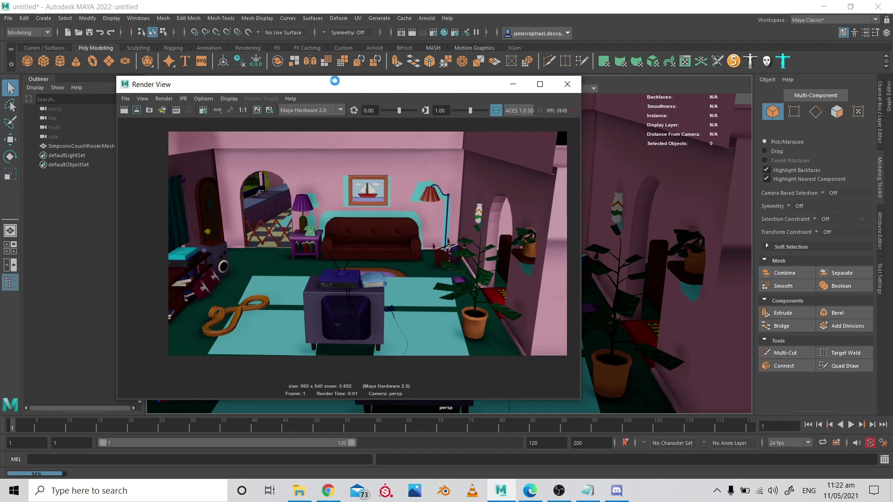
drag(332, 80, 426, 81)
click(662, 85)
click(660, 111)
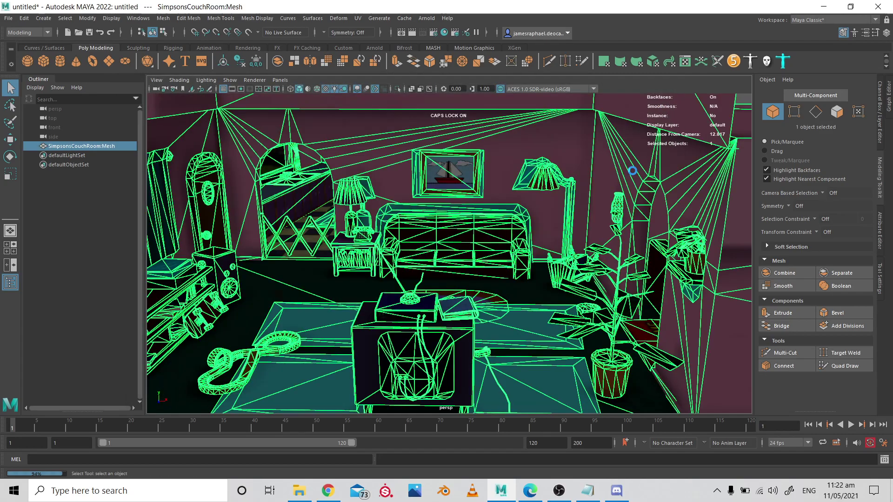
- Look through the living room mesh's attributes and deselect the mesh
click(889, 216)
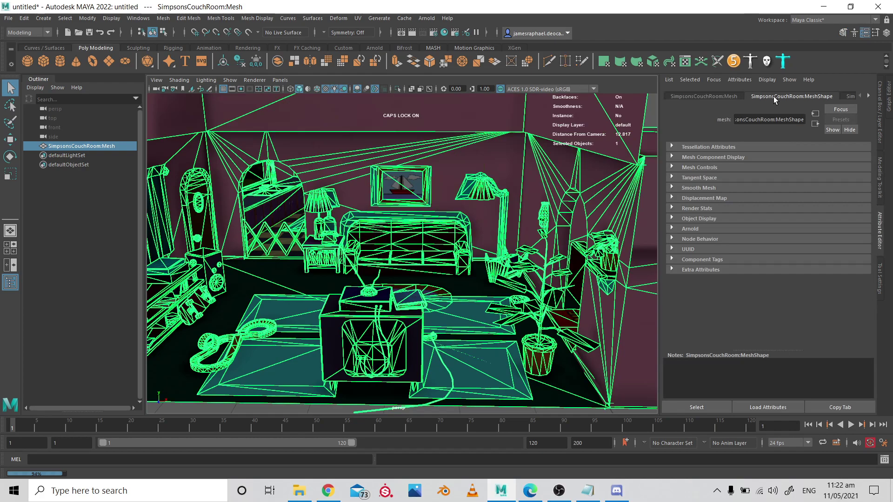
scroll(774, 99, down, 5)
scroll(774, 96, up, 5)
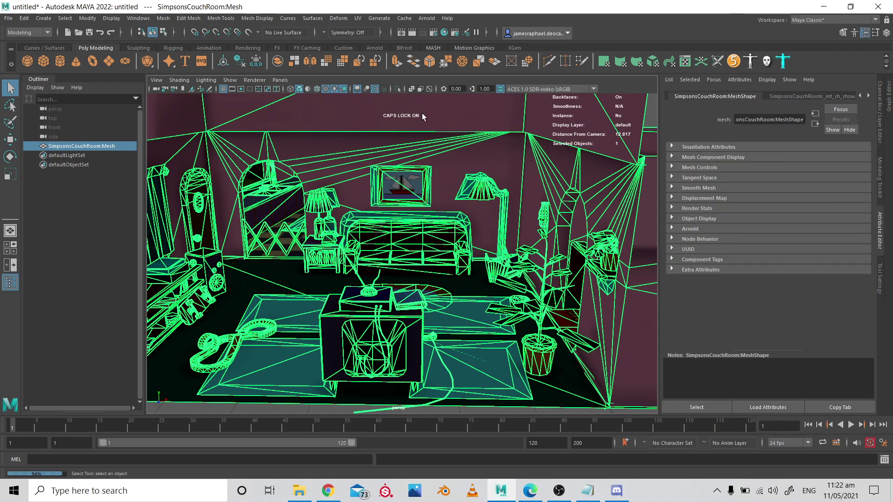
scroll(421, 117, down, 3)
click(351, 363)
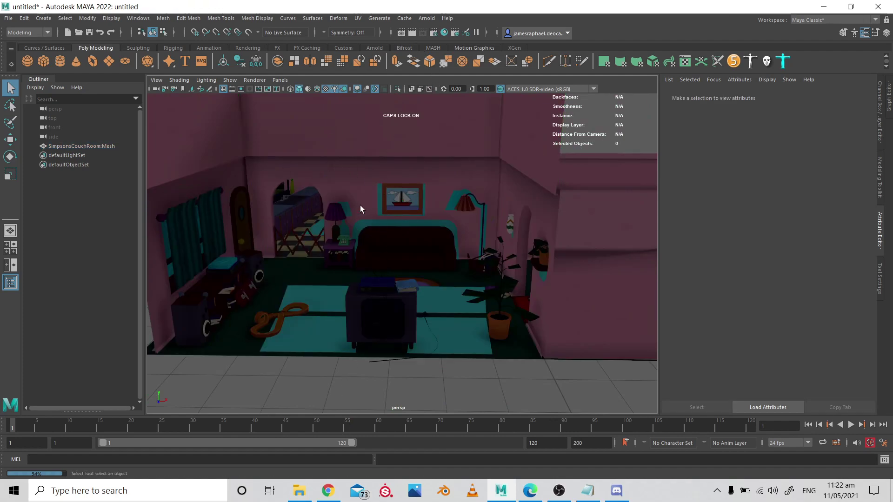
- Render the whole living room with Maya Hardware 2.0, inspect the image up close and minimize the render window
click(412, 37)
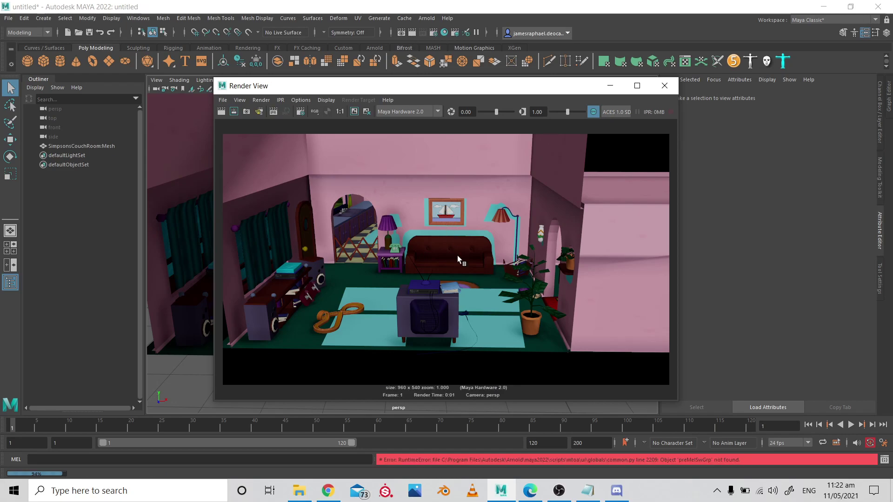
scroll(457, 256, up, 5)
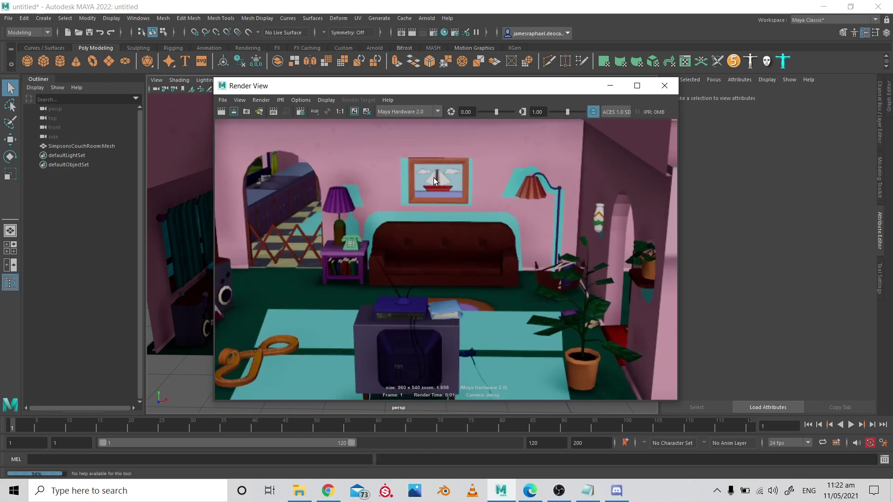
click(611, 88)
- Select the living room mesh and examine the attributes of its Phong materials, including shswatch, tvbevel and vcr
click(415, 129)
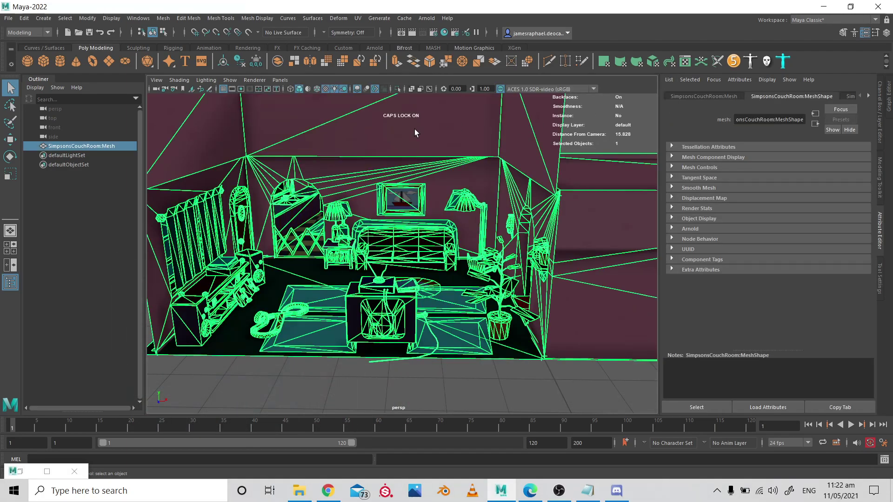
click(780, 97)
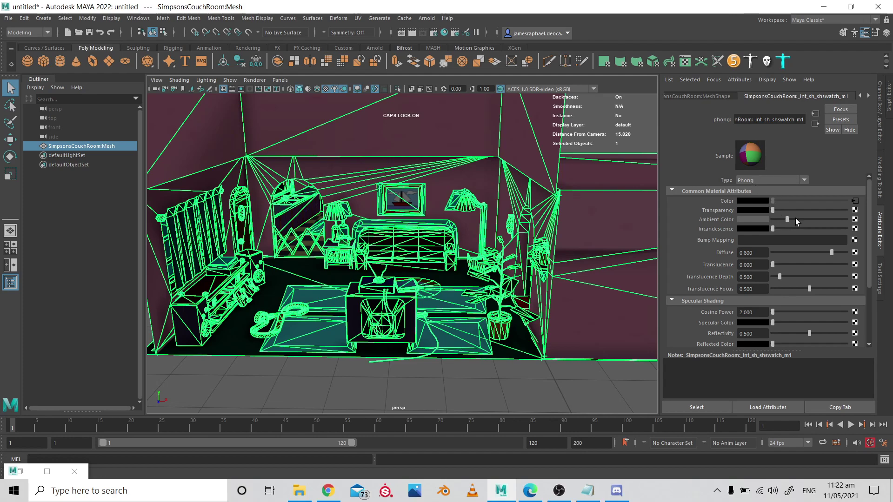
scroll(801, 97, down, 4)
scroll(802, 96, down, 4)
scroll(802, 97, down, 5)
scroll(802, 96, down, 3)
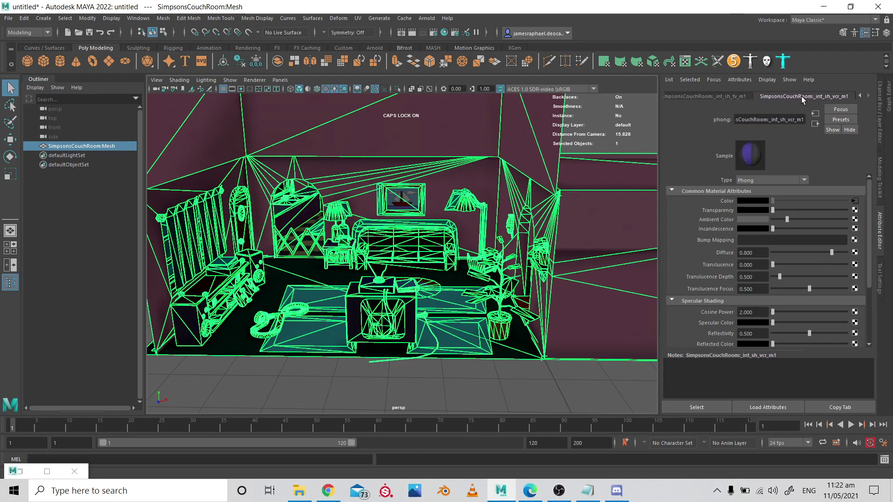
scroll(802, 96, down, 4)
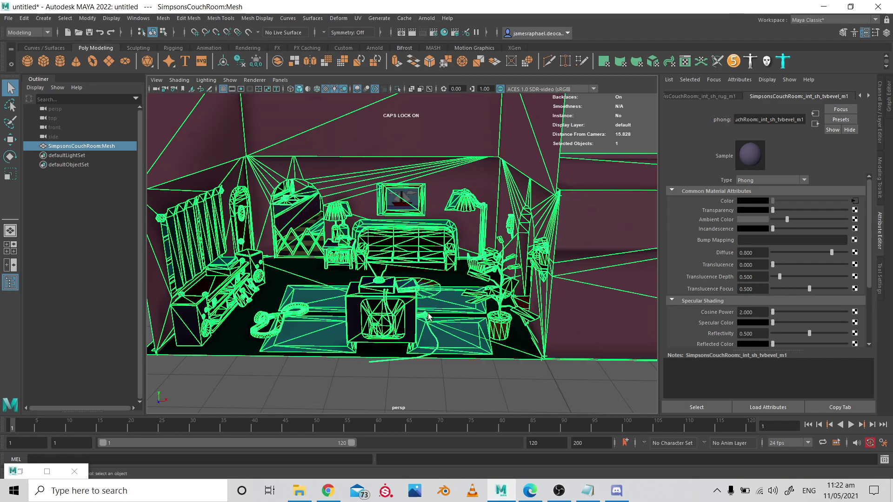
click(450, 392)
click(426, 276)
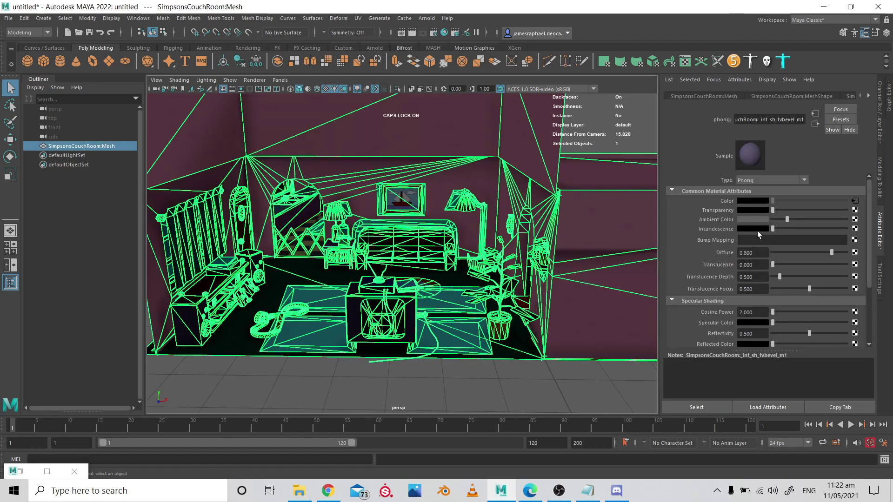
scroll(736, 95, down, 4)
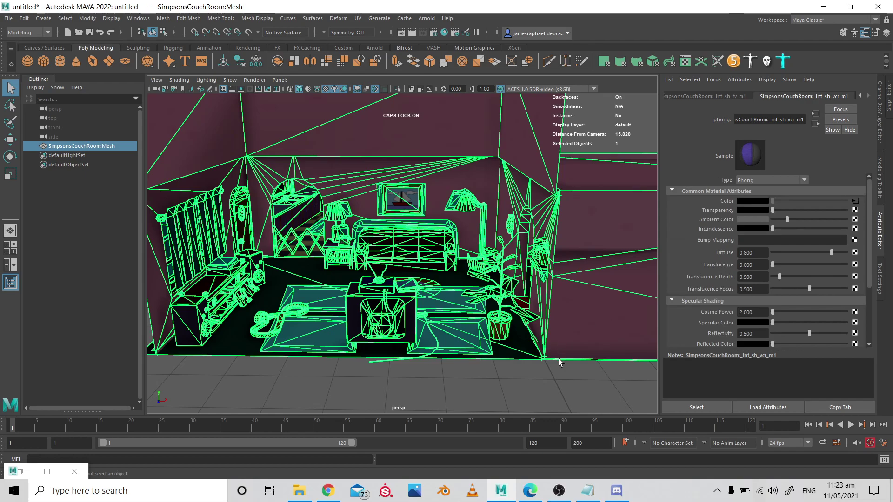
scroll(565, 337, down, 5)
scroll(479, 126, up, 5)
- Lower the Ambient Color to black on the int_sh_vcr_m1 and int_sh_tv_m1 materials
alt+middle_drag(449, 143, 438, 162)
mouse_move(438, 162)
alt+mouse_down()
mouse_move(441, 174)
mouse_move(444, 160)
alt+mouse_up()
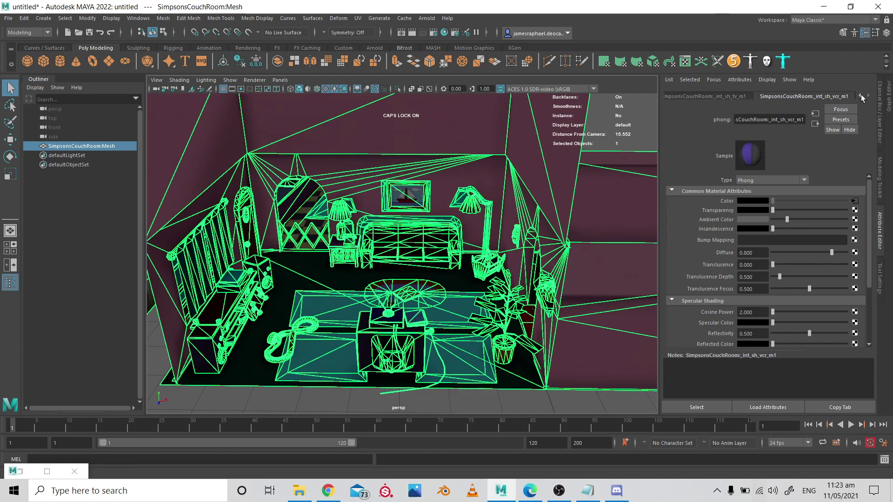
drag(787, 220, 750, 219)
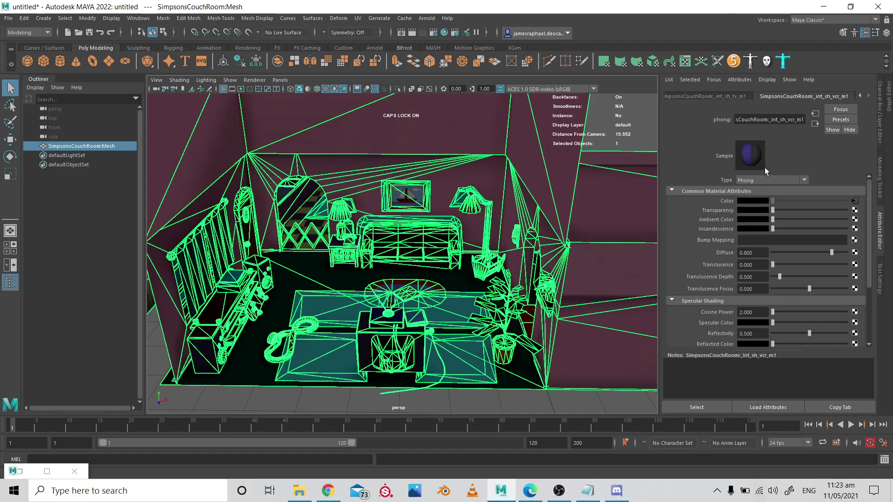
click(731, 96)
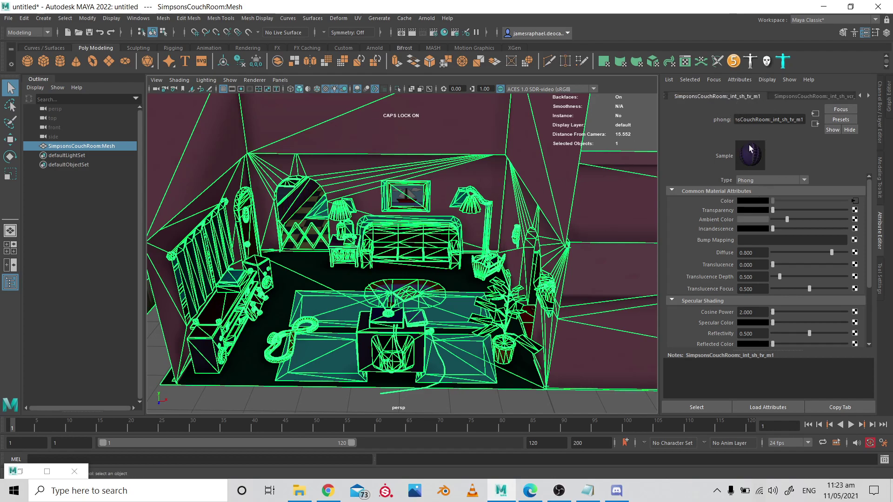
drag(786, 220, 699, 214)
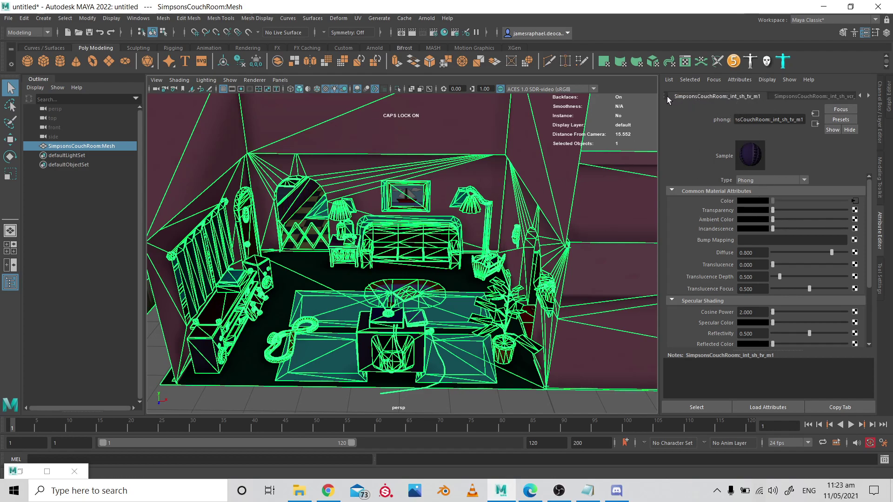
- Lower the Ambient Color to black on the babytalker, controller, lampshadeb and vcr_b materials
click(859, 97)
click(861, 95)
click(860, 96)
click(822, 96)
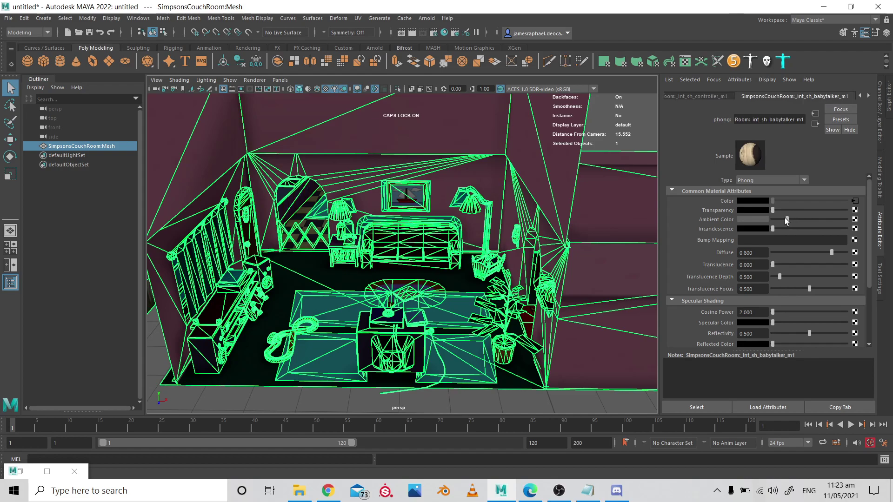
click(689, 97)
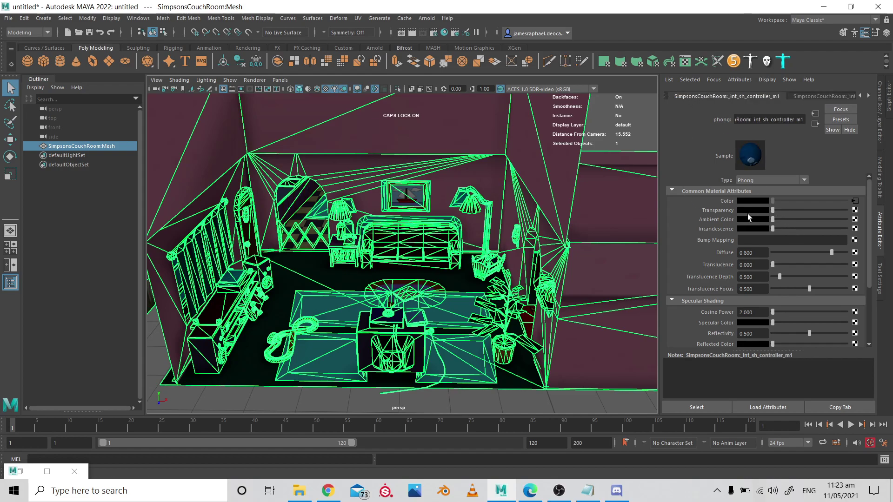
click(669, 99)
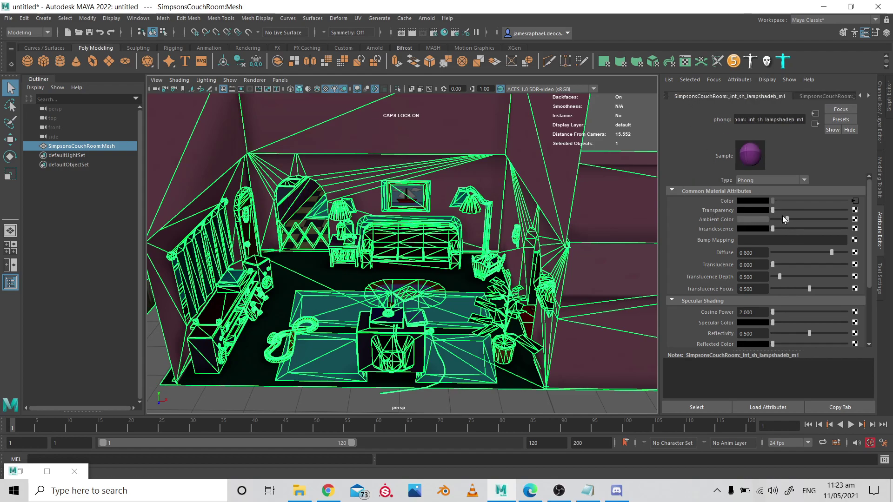
click(668, 99)
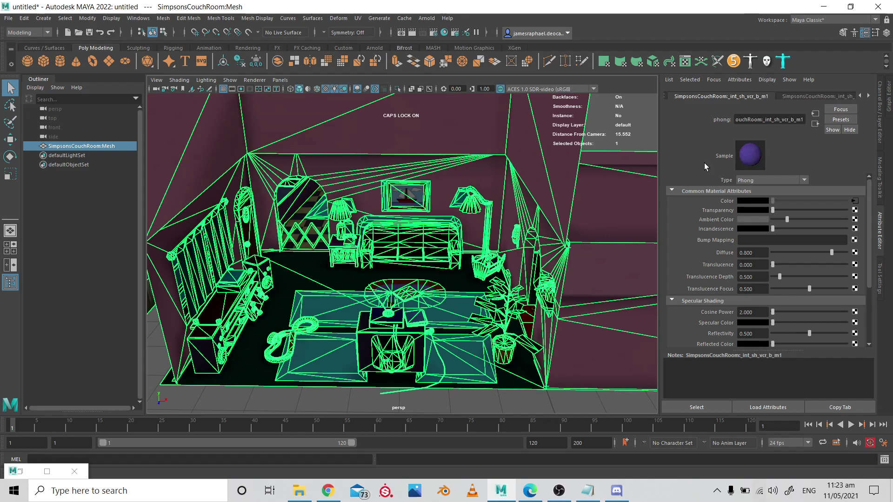
click(667, 99)
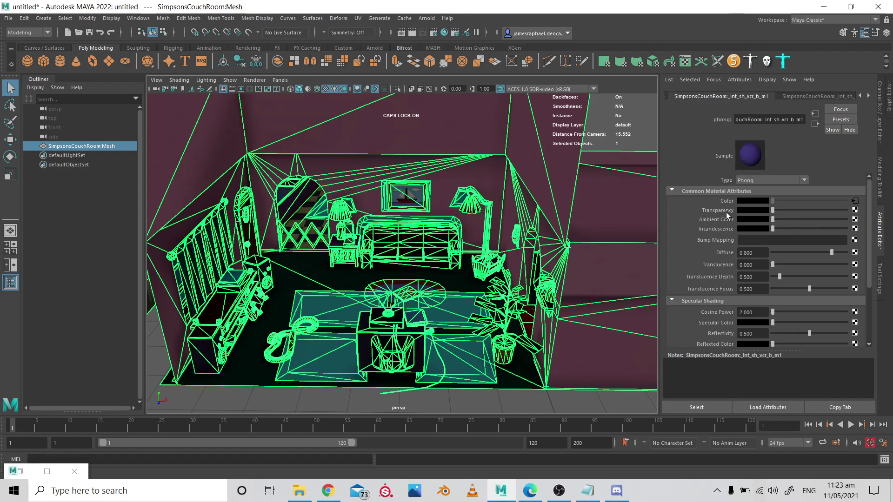
- Lower the Ambient Color to black on the char_swatches_m_006, babymonitor, backdrop, shfence and picture materials
click(666, 98)
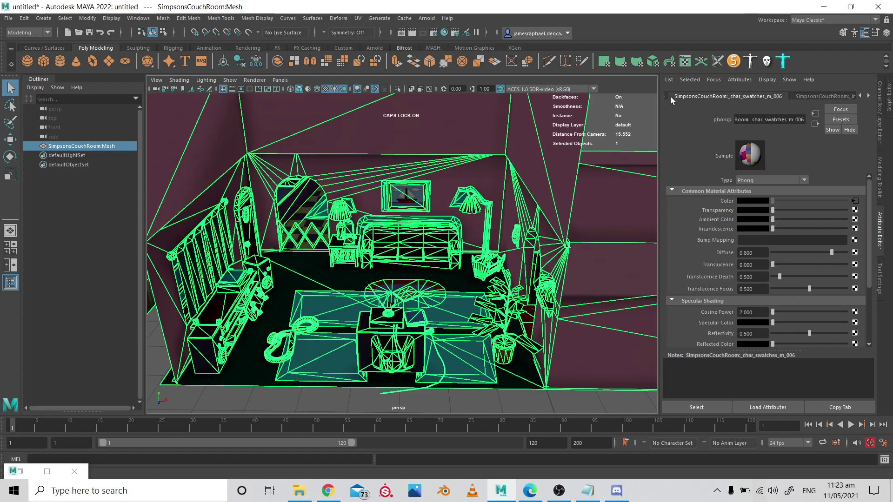
click(667, 99)
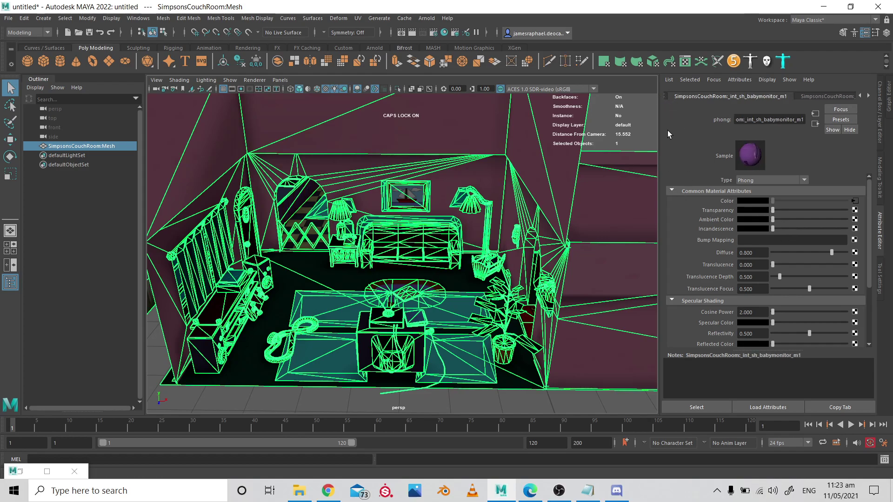
click(666, 98)
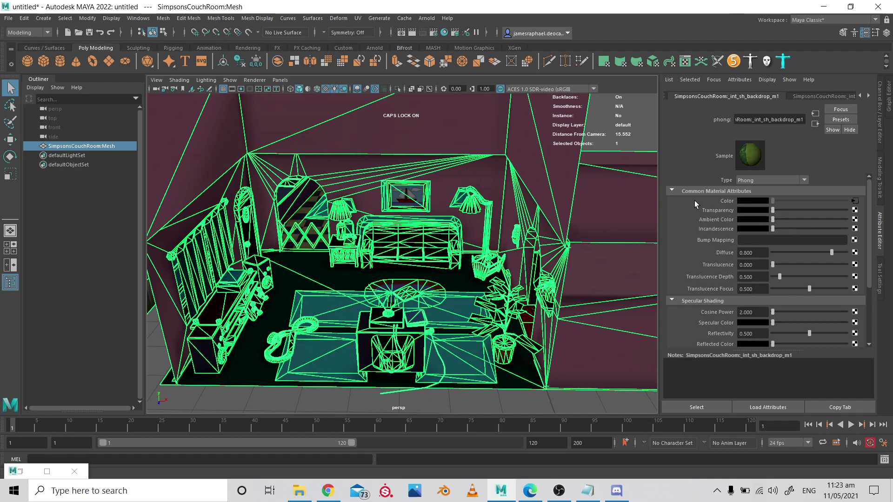
click(667, 99)
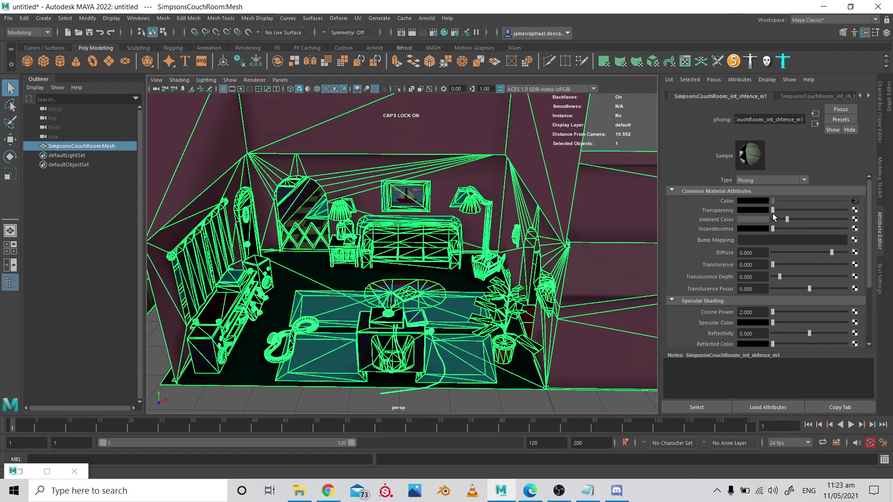
click(667, 99)
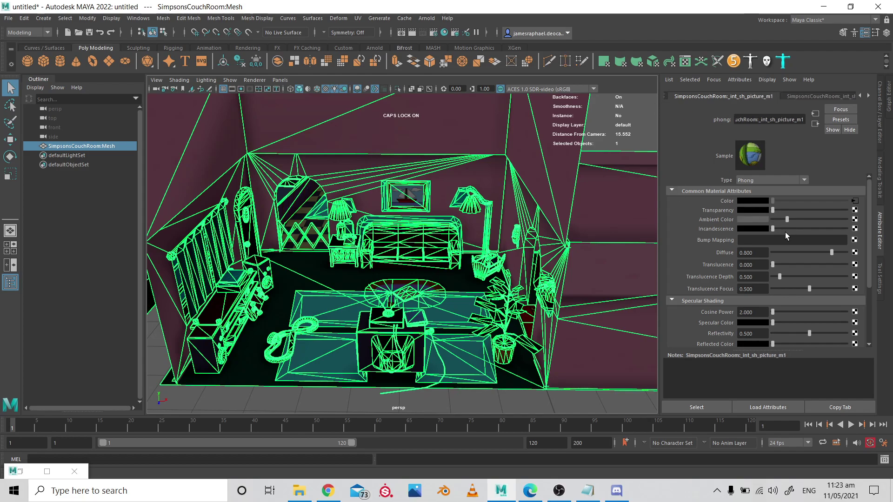
drag(781, 220, 680, 218)
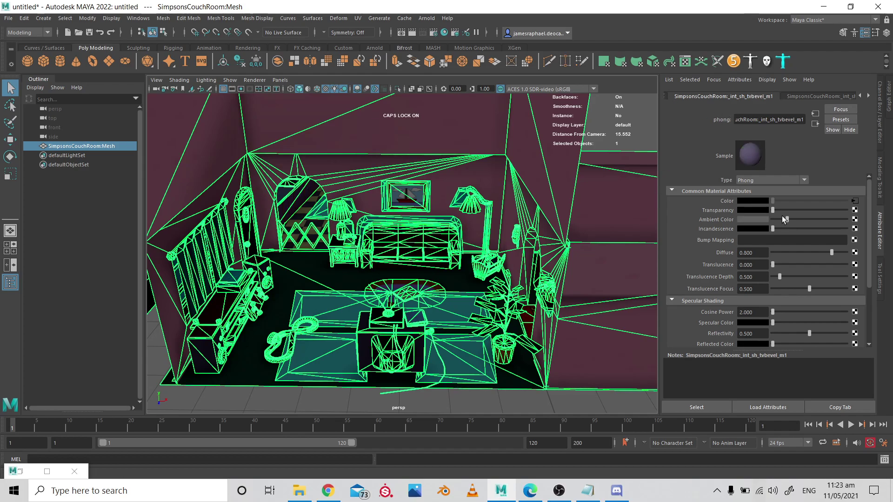
- Lower the Ambient Color to black on the tvbevel, rug and chimney materials
click(666, 97)
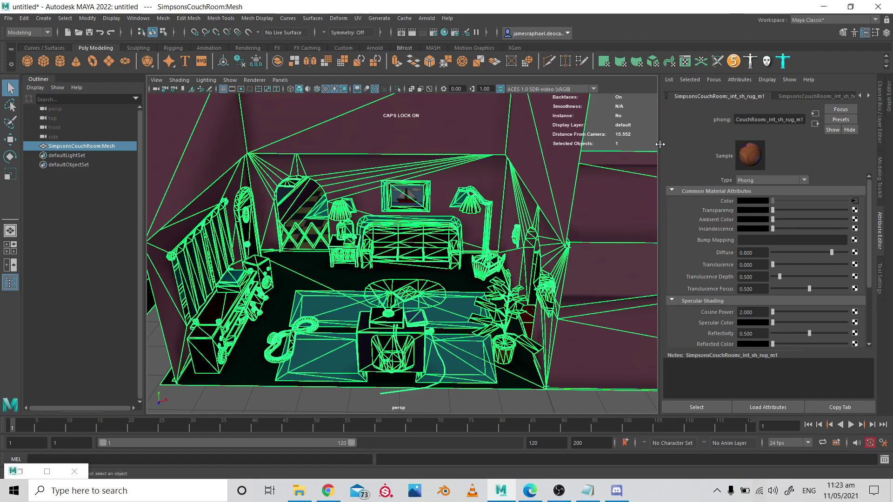
click(666, 97)
click(668, 97)
click(781, 220)
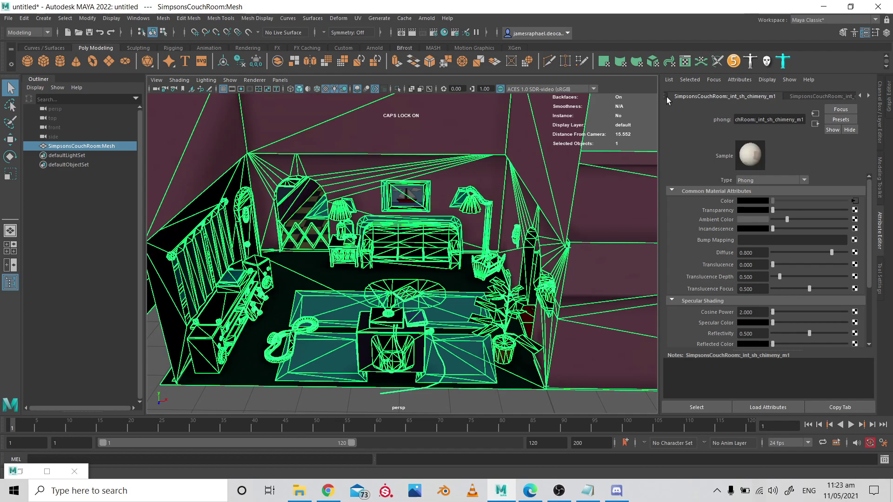
drag(781, 222, 689, 137)
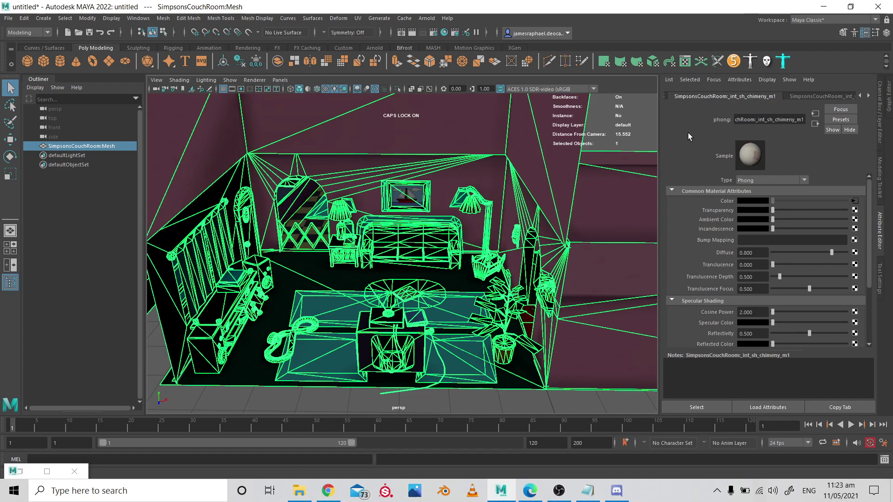
- Lower the Ambient Color to black on the carpetmap and cupboard materials
click(673, 101)
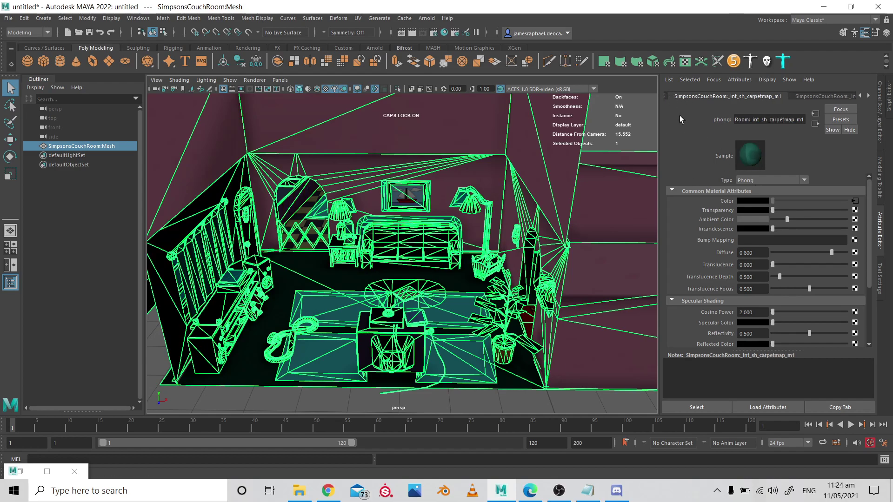
drag(782, 220, 604, 186)
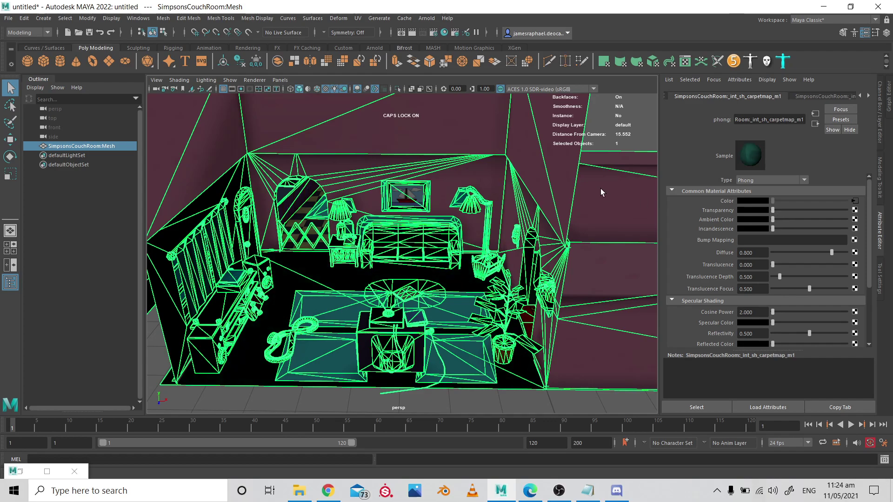
click(669, 101)
drag(772, 221, 497, 228)
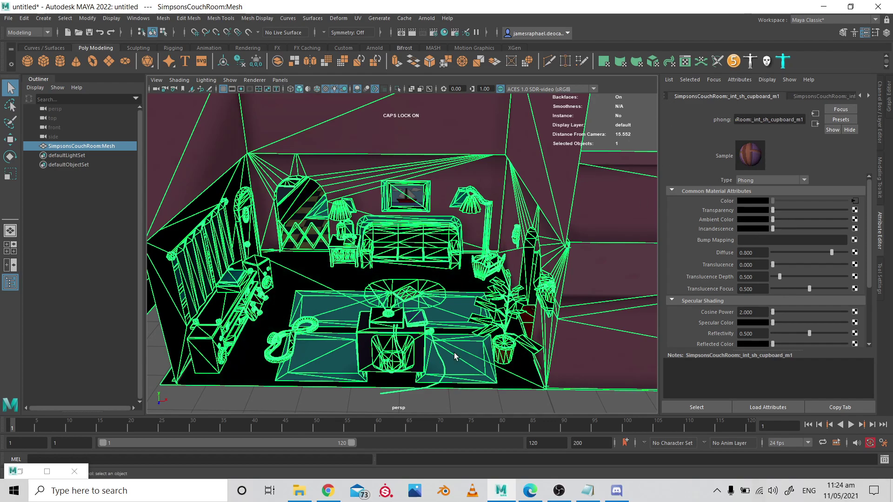
- Deselect the room to check its materials with viewport lighting toggled off and on, and reselect the mesh
click(441, 408)
alt+drag(452, 395, 439, 347)
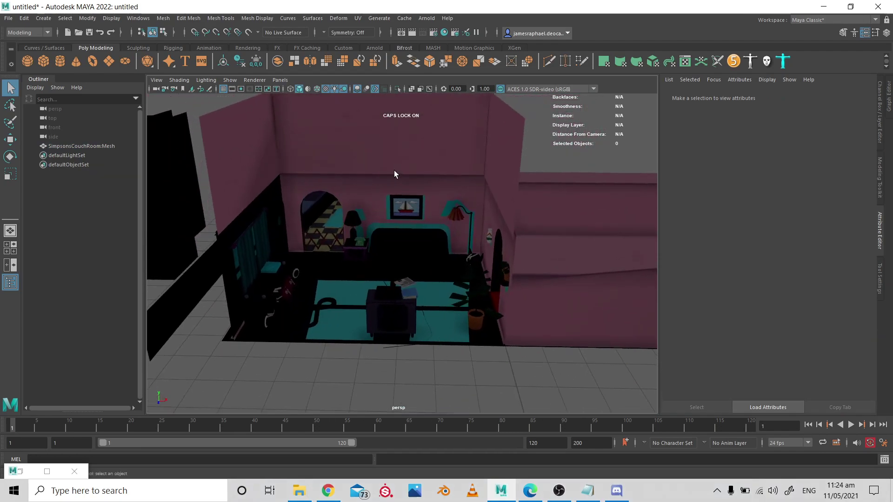
scroll(368, 188, up, 2)
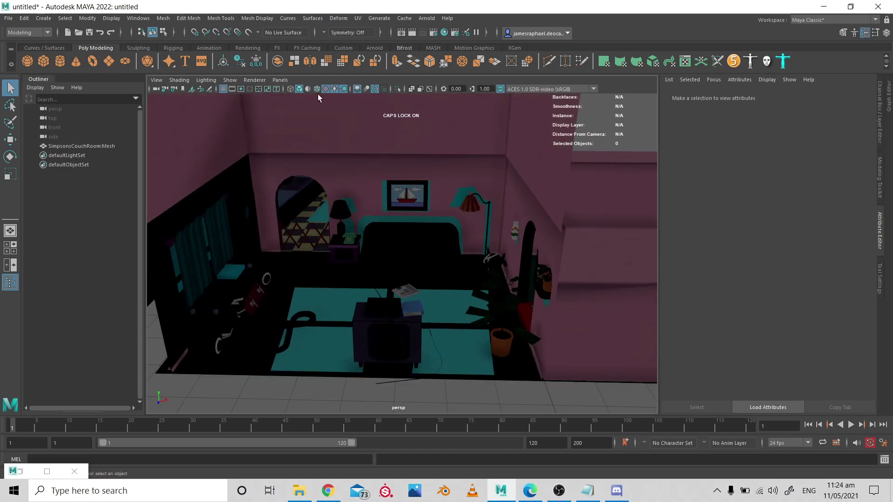
click(333, 87)
click(333, 88)
click(333, 87)
click(334, 88)
click(412, 256)
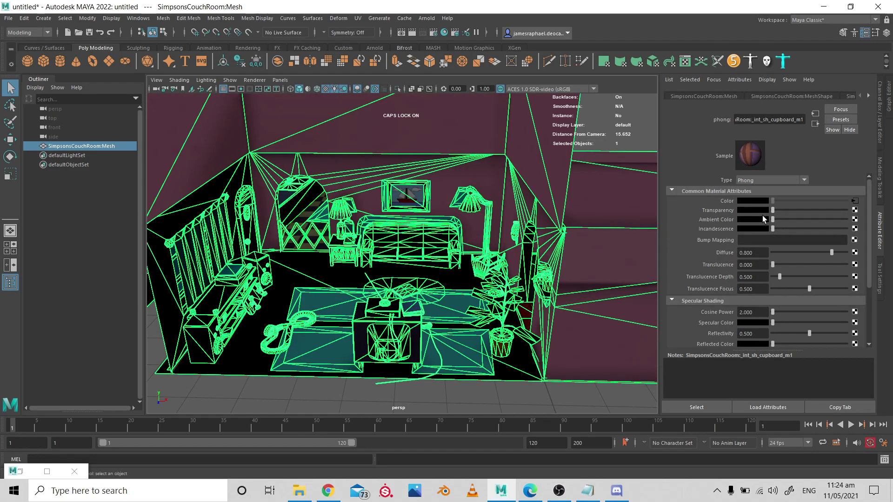
- Lower the Ambient Color to black on the shswatch, floor, window and pic materials
click(786, 97)
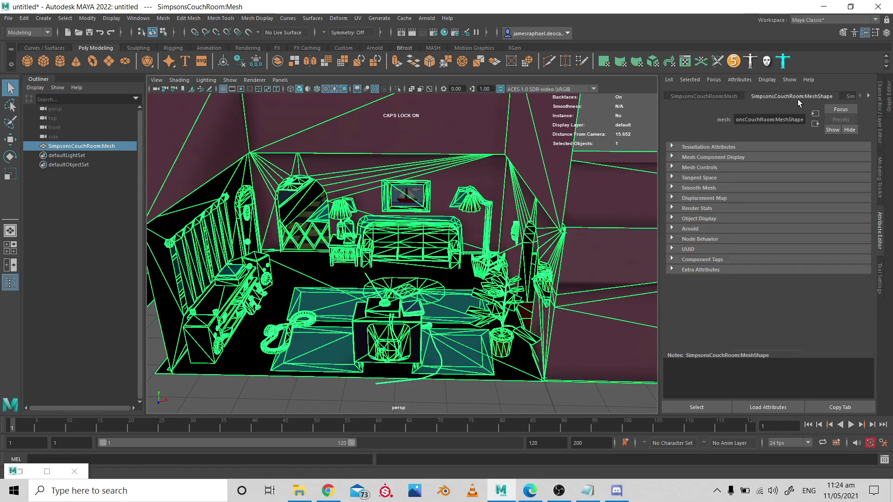
click(848, 96)
drag(786, 219, 773, 219)
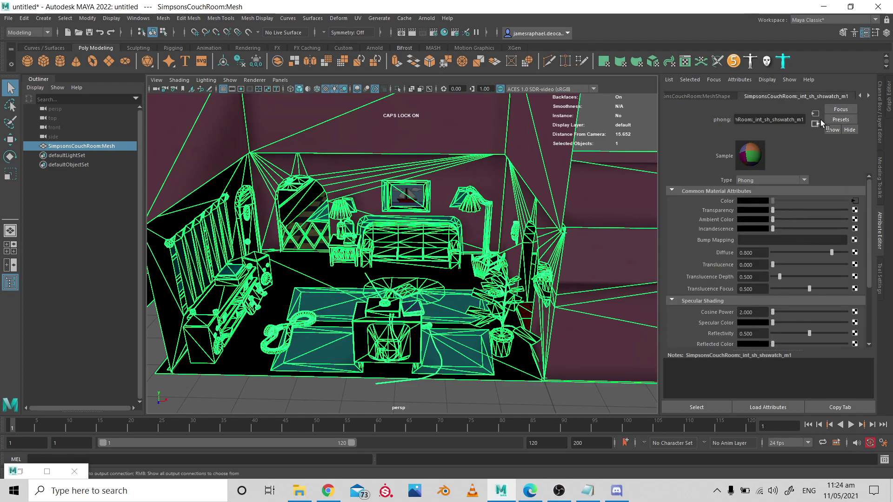
click(869, 96)
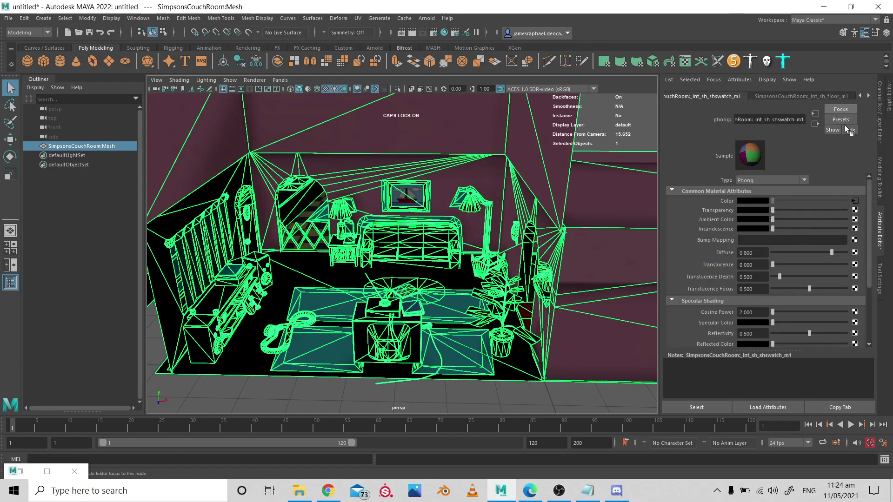
click(804, 98)
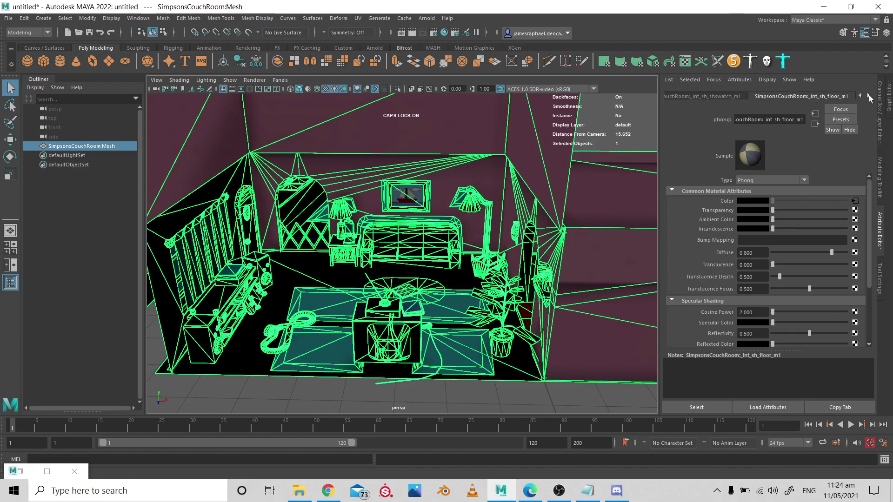
click(869, 96)
click(803, 96)
drag(769, 218, 772, 219)
click(867, 95)
click(805, 97)
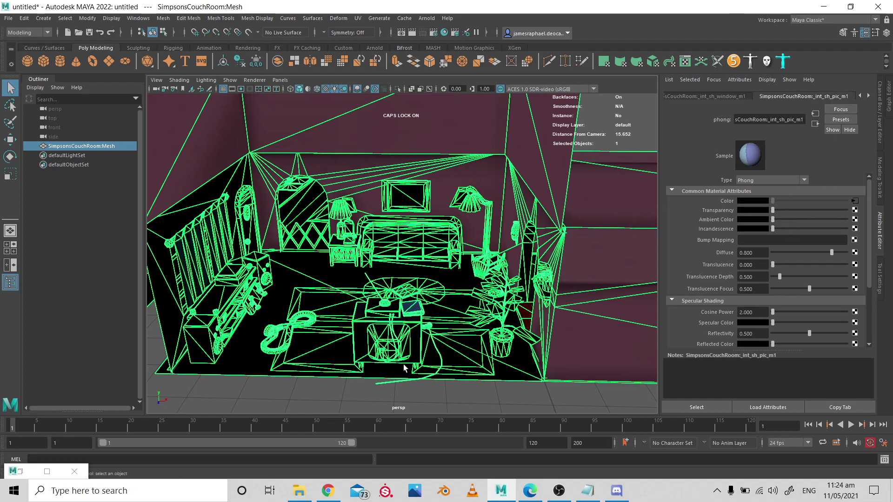
- Deselect the room, test-render the perspective view in Maya Hardware 2.0, and close the render
click(437, 401)
click(415, 32)
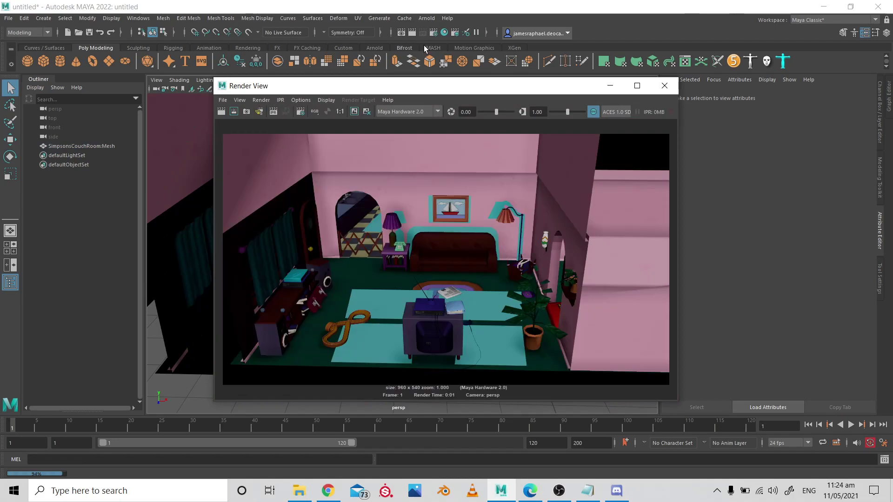
click(665, 86)
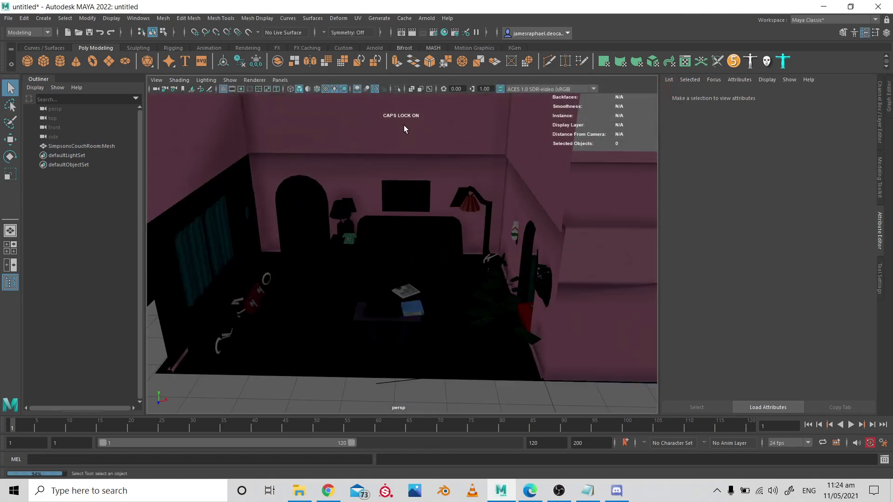
- Create a point light and raise it above the living room floor, in front of the couch on the standing-lamp side
click(46, 19)
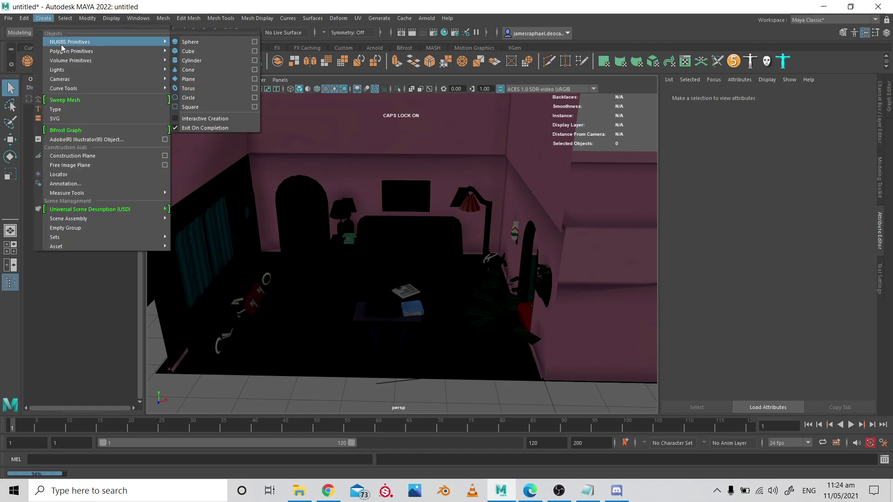
mouse_move(84, 74)
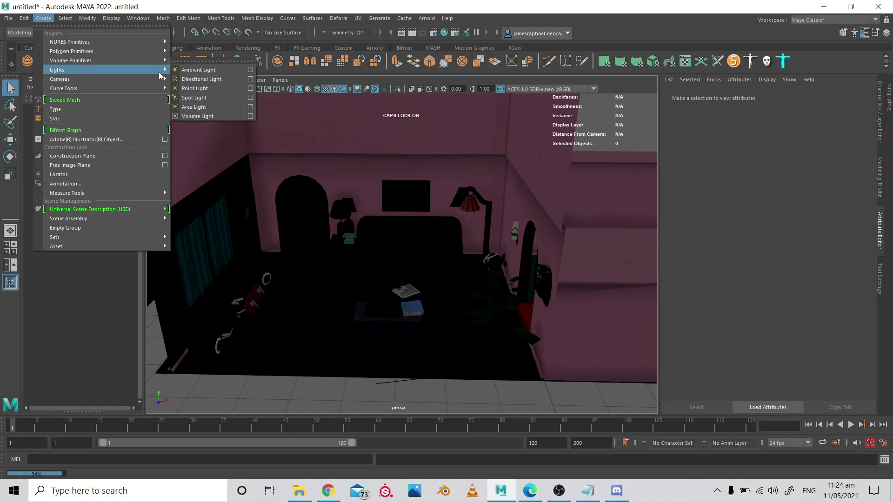
click(201, 89)
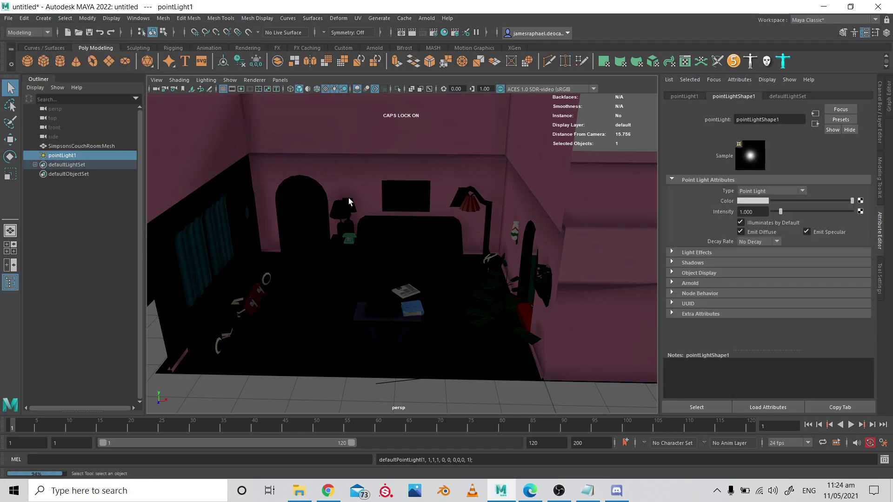
key(w)
drag(498, 244, 524, 318)
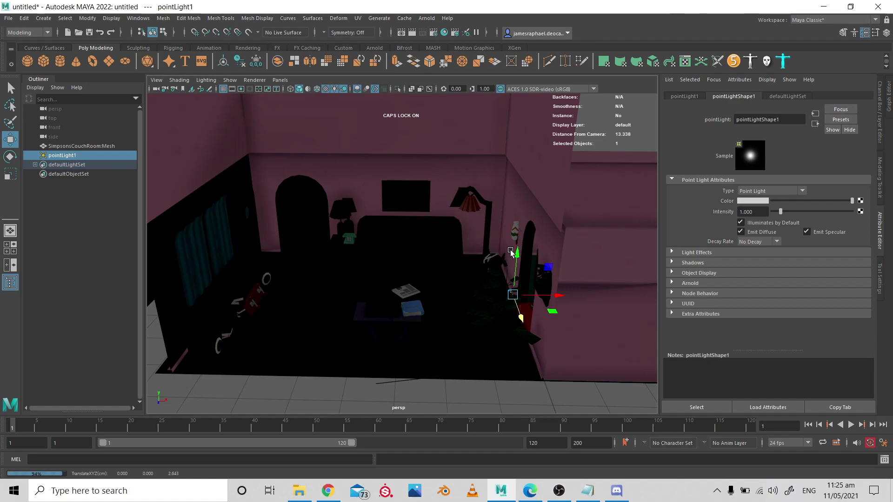
drag(517, 259, 524, 155)
drag(550, 200, 483, 207)
drag(456, 179, 442, 204)
- Show textures in the top view and duplicate the point light, placing the copy across the room near the window wall at about X -5.8
key(space)
key(space)
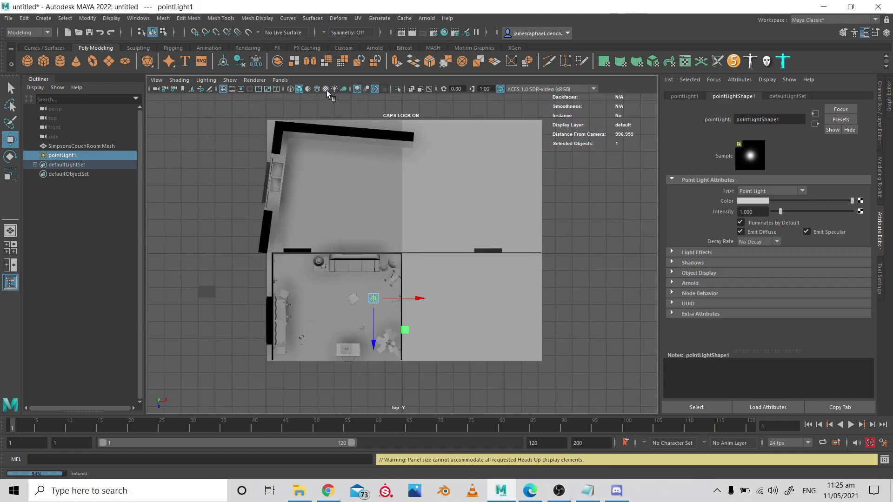
click(326, 90)
scroll(411, 251, up, 5)
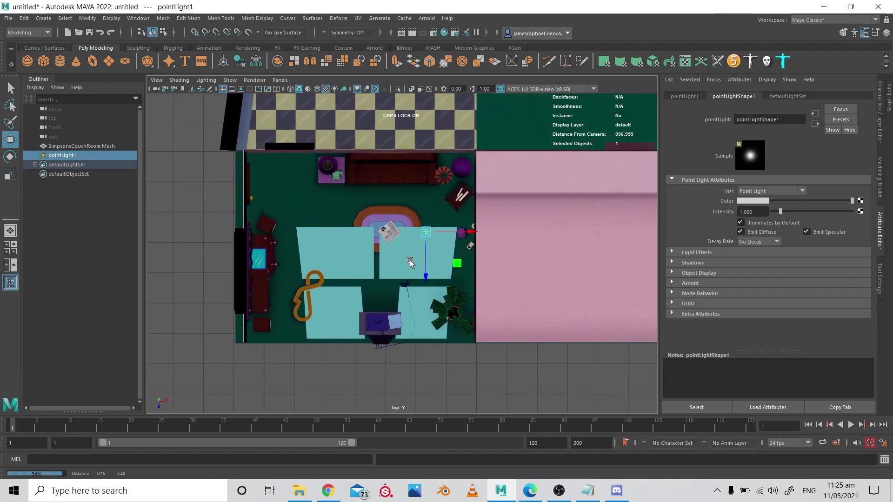
mouse_move(428, 275)
mouse_down()
mouse_move(426, 248)
mouse_move(430, 289)
mouse_move(432, 274)
mouse_up()
key(ctrl+d)
drag(452, 234, 323, 235)
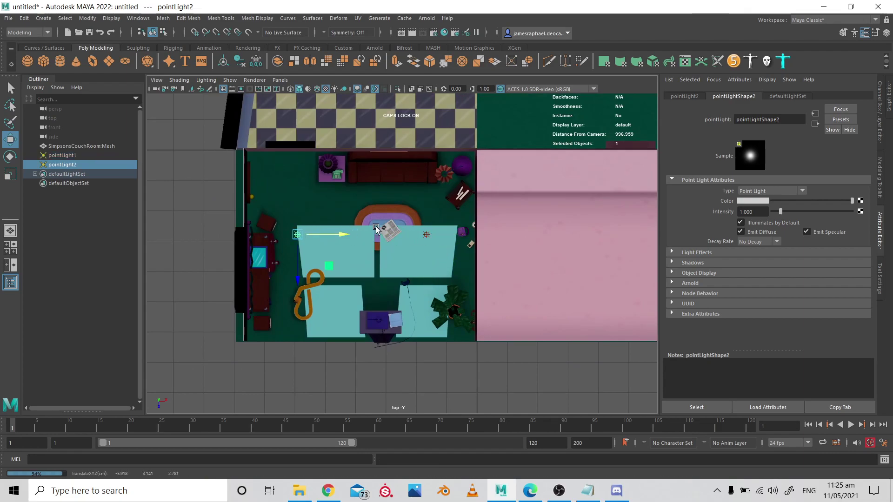
key(1)
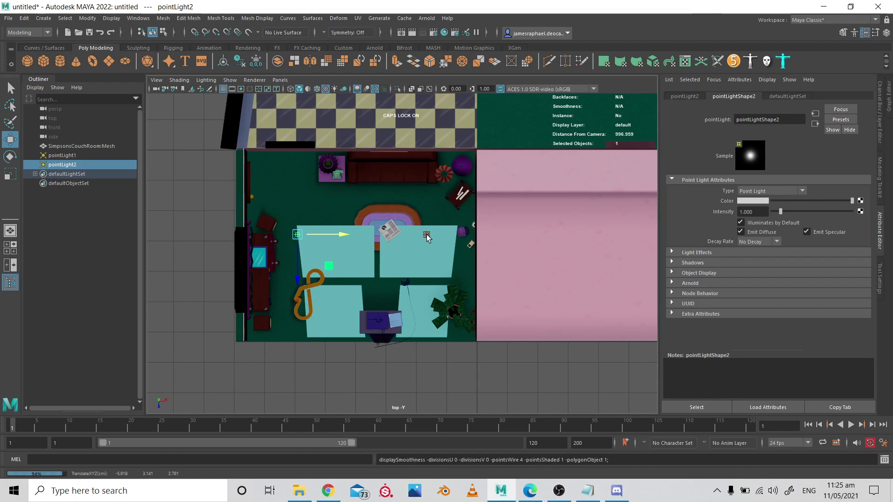
- Shift both point lights back toward the couch and duplicate the pair toward the TV end of the room
shift+click(426, 237)
drag(424, 278, 424, 246)
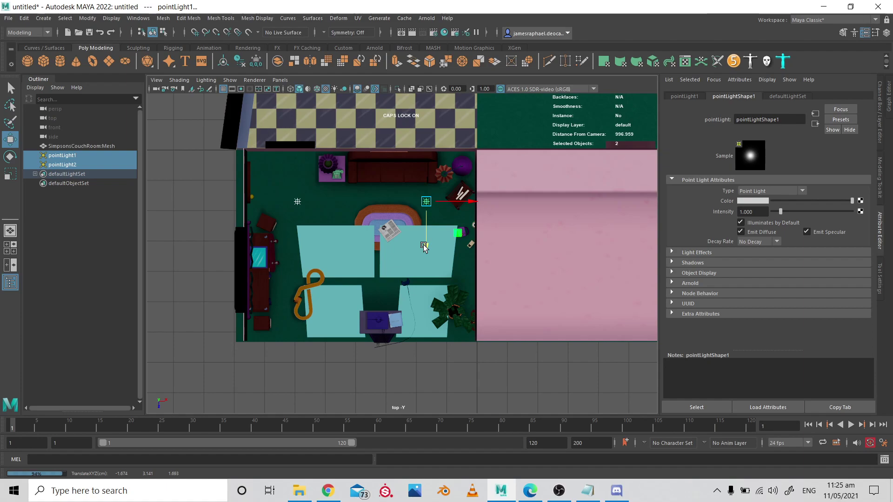
key(ctrl+d)
drag(423, 246, 419, 319)
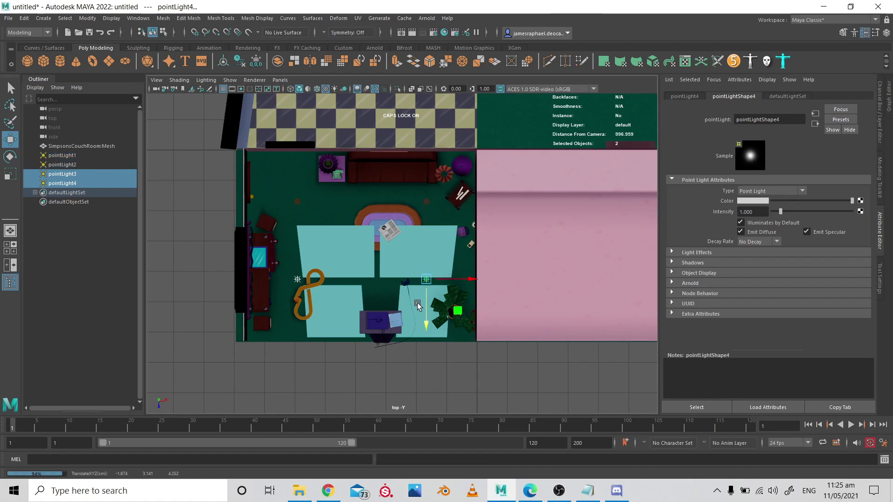
- Check the four lights in the perspective view and delete the duplicated pair nearest the TV
key(space)
key(space)
alt+drag(465, 242, 466, 211)
scroll(293, 229, up, 5)
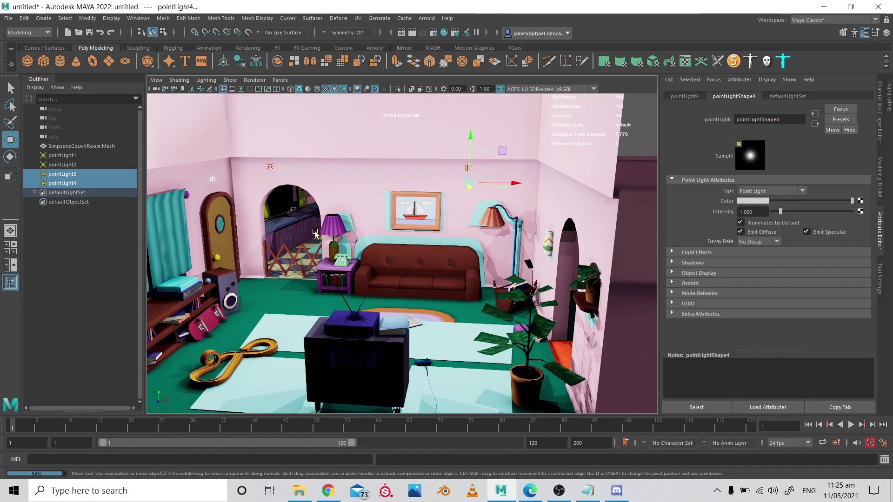
scroll(320, 200, down, 4)
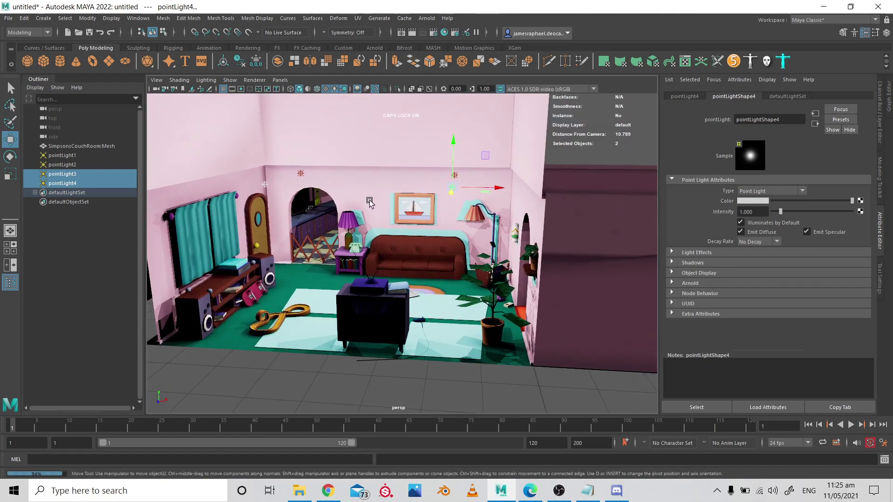
key(Delete)
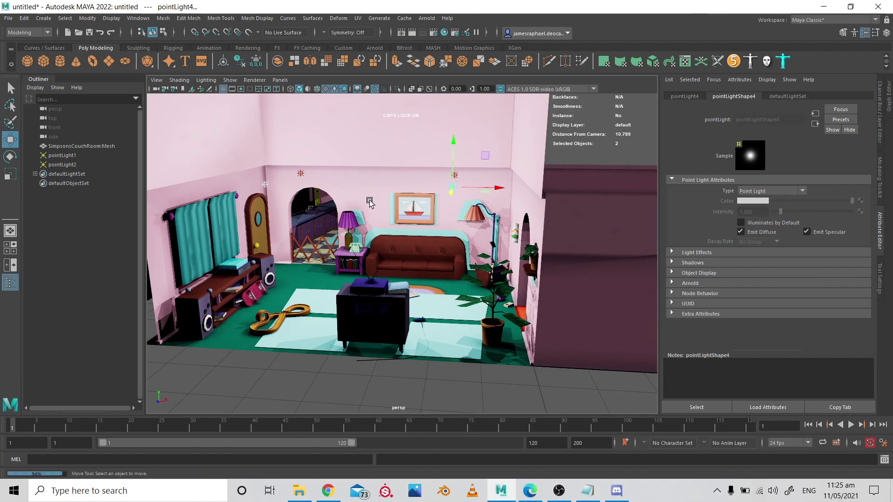
- Select the two remaining point lights and move them together away from the couch wall toward the middle of the room
alt+drag(370, 201, 296, 183)
click(300, 182)
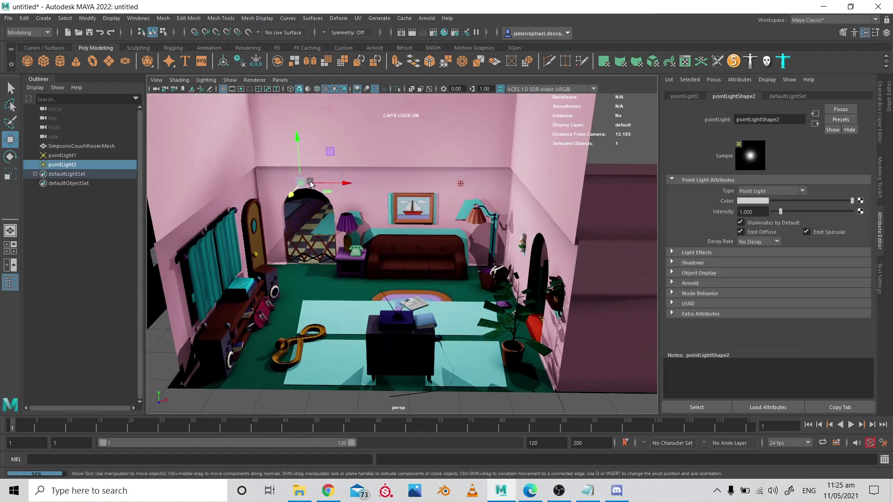
shift+click(460, 183)
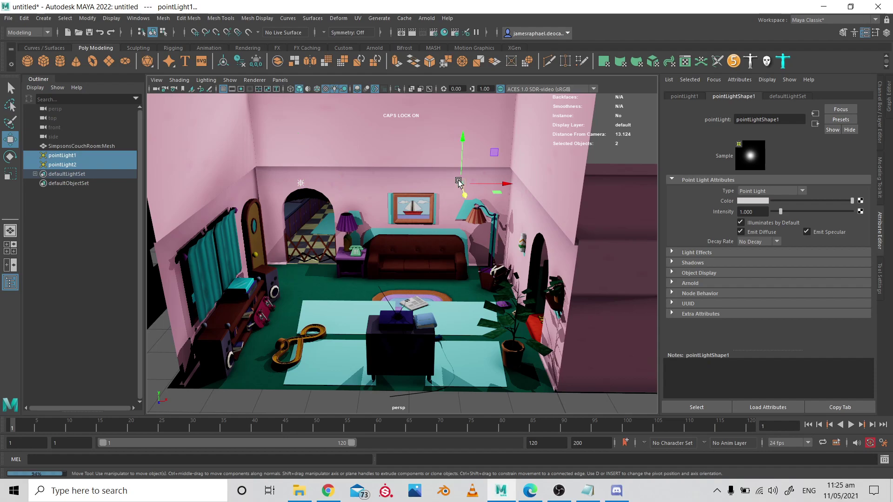
drag(466, 195, 516, 195)
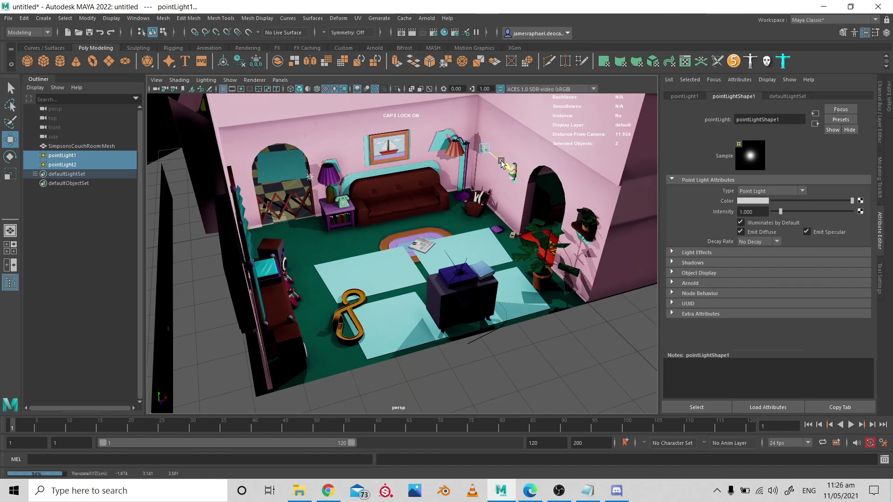
- Duplicate both point lights in the top view and move the copies toward the TV end of the room
key(space)
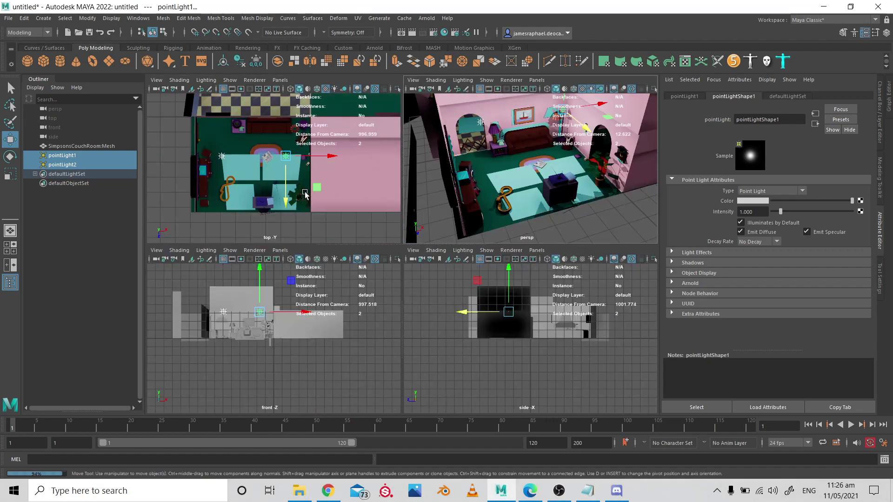
key(space)
shift+drag(424, 262, 423, 334)
key(space)
key(space)
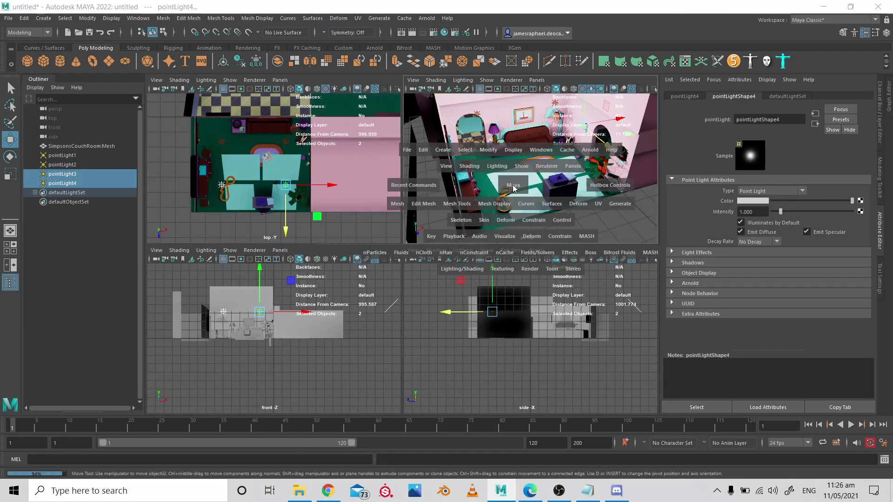
- Frame the couch and TV in the perspective view, test-render it in Maya Hardware 2.0, and minimize the render
scroll(495, 177, up, 5)
scroll(494, 177, up, 3)
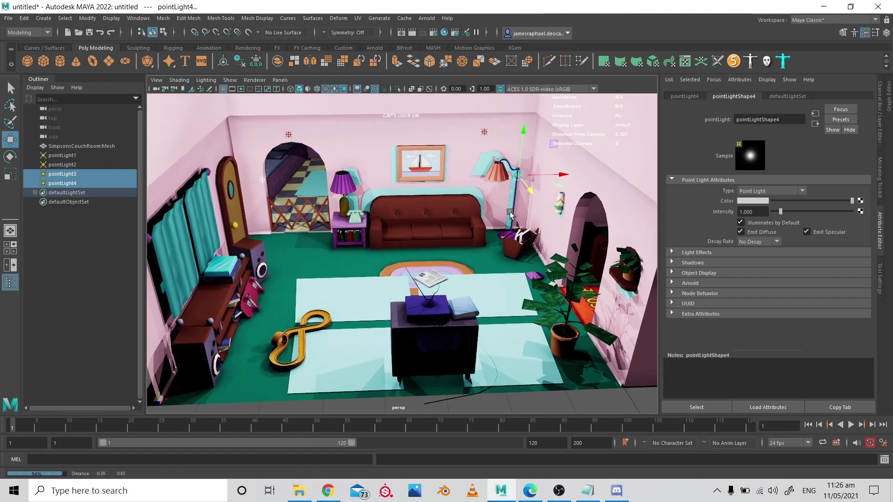
alt+drag(494, 176, 438, 198)
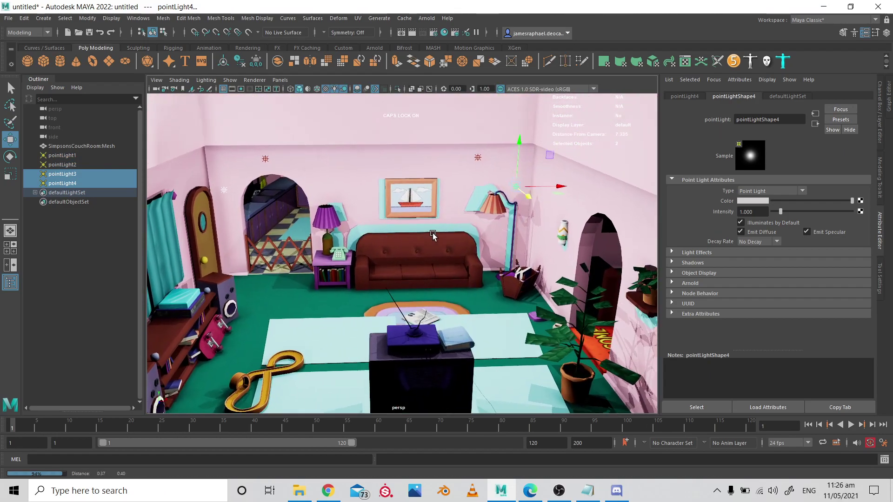
right_click(439, 194)
key(q)
scroll(439, 195, down, 5)
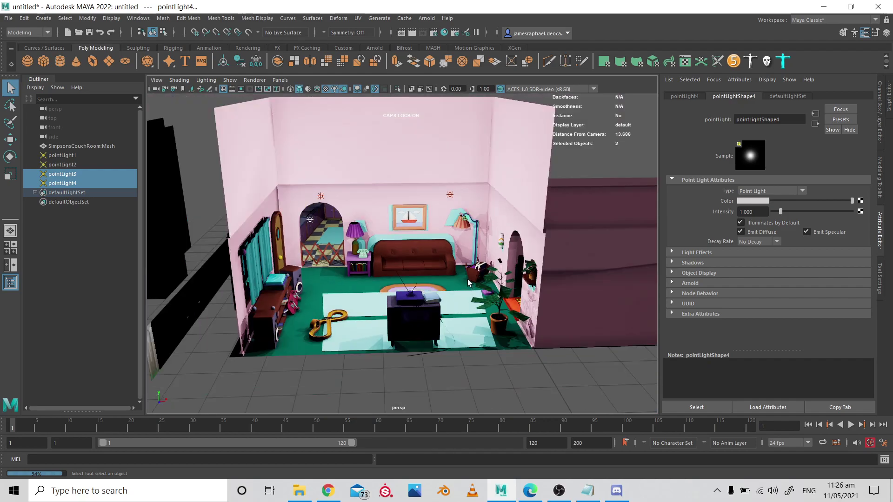
scroll(458, 213, up, 8)
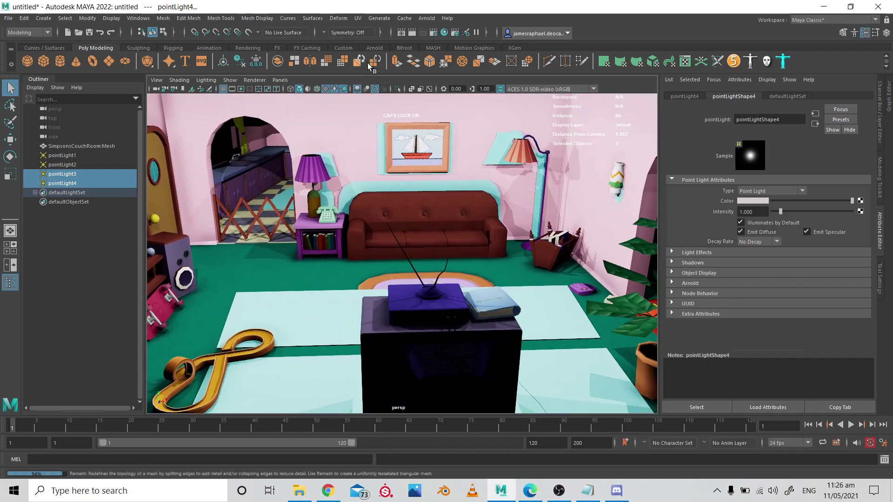
click(401, 32)
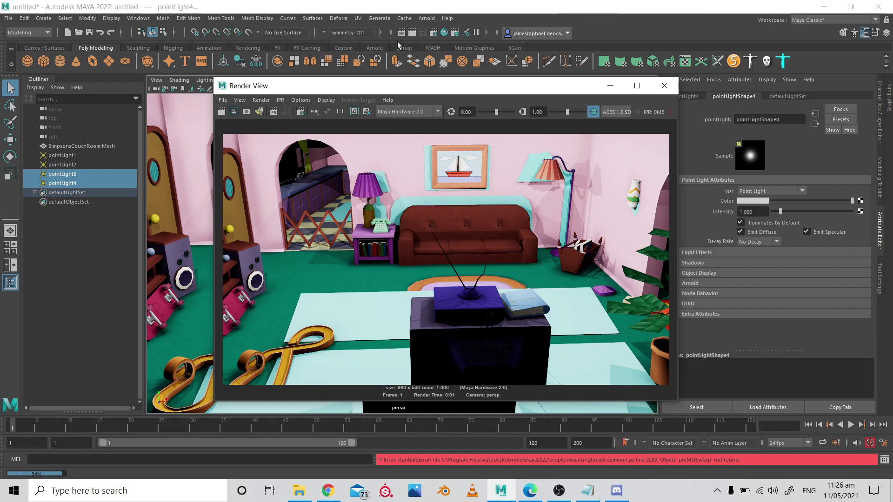
click(611, 86)
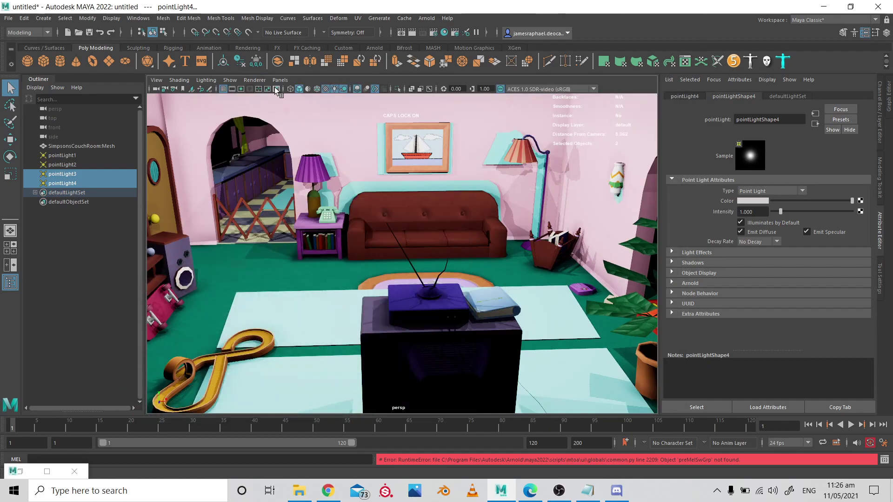
- Preview the room's framing with the 960 x 540 resolution gate and hide the gate again
click(249, 89)
scroll(379, 194, down, 4)
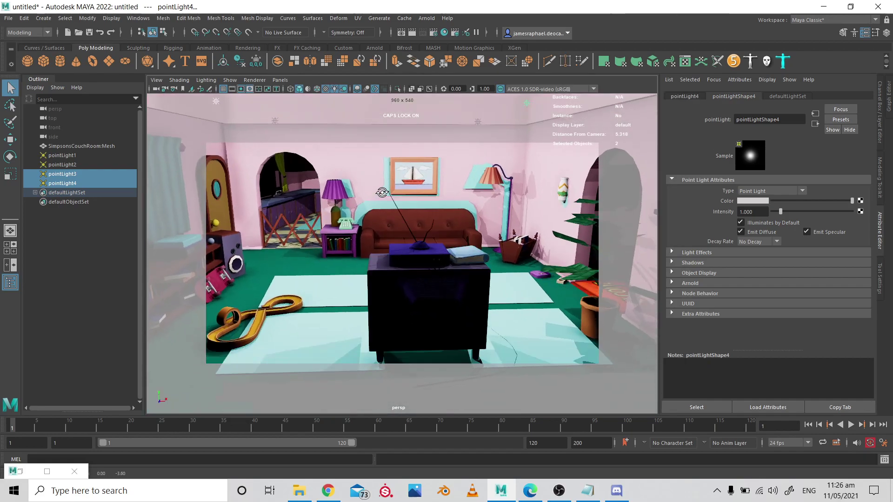
alt+middle_drag(379, 194, 379, 226)
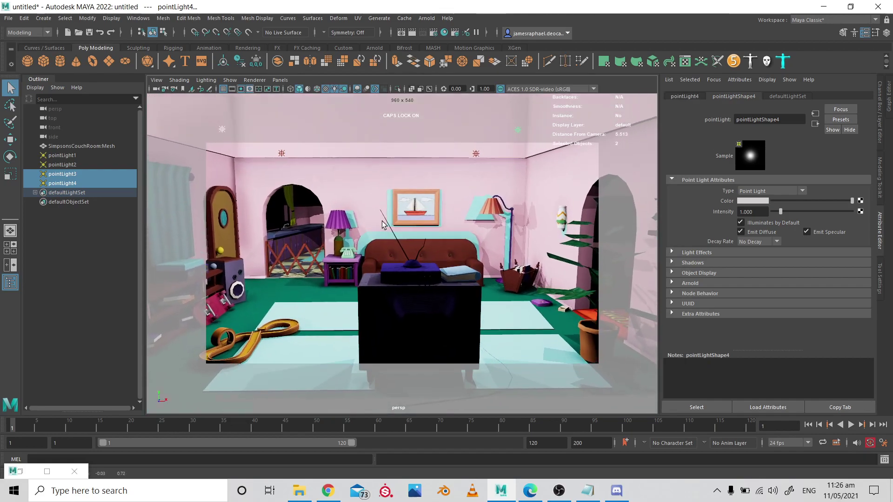
click(249, 89)
click(241, 89)
scroll(327, 189, down, 2)
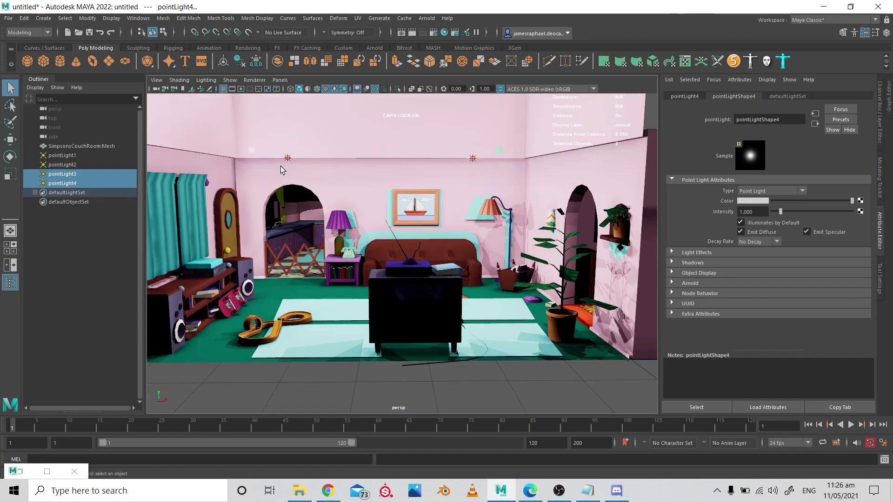
scroll(280, 170, up, 4)
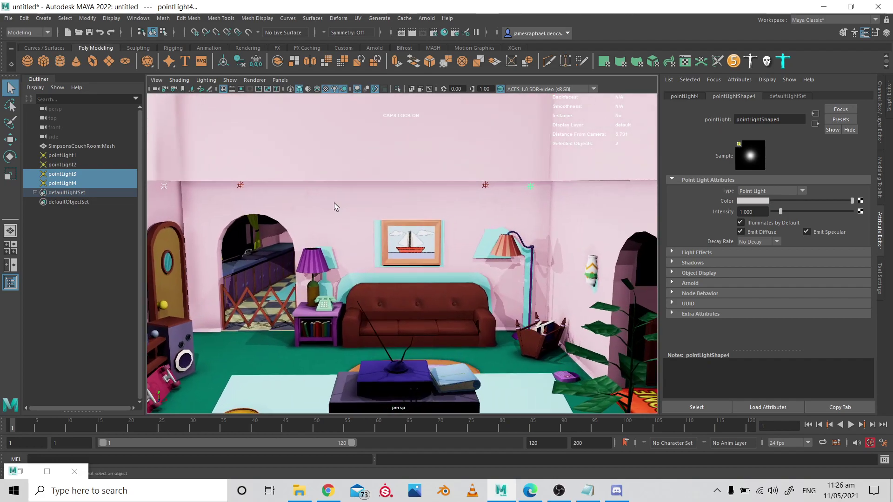
- Delete all four point lights from the living room
alt+drag(335, 206, 358, 204)
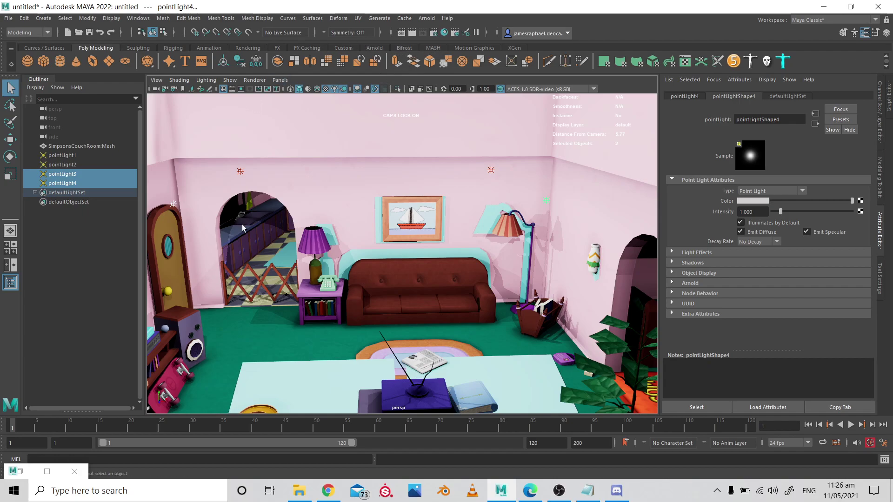
click(241, 176)
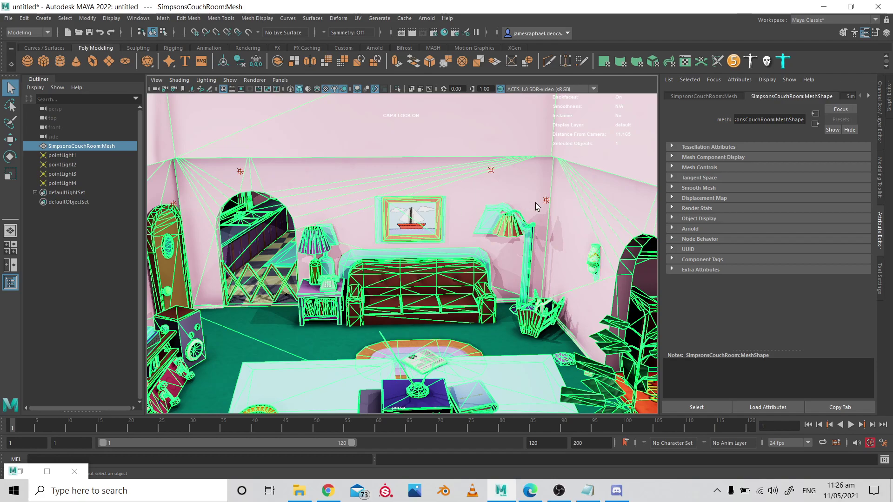
scroll(530, 192, down, 6)
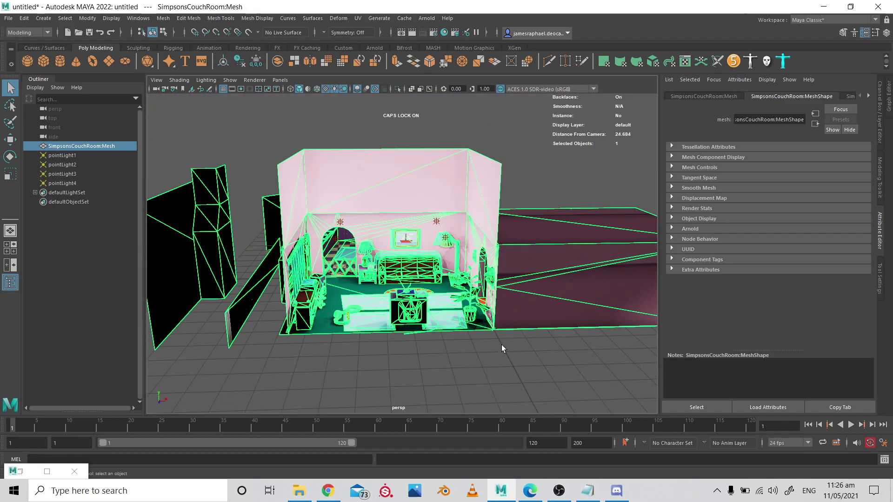
click(504, 343)
click(445, 240)
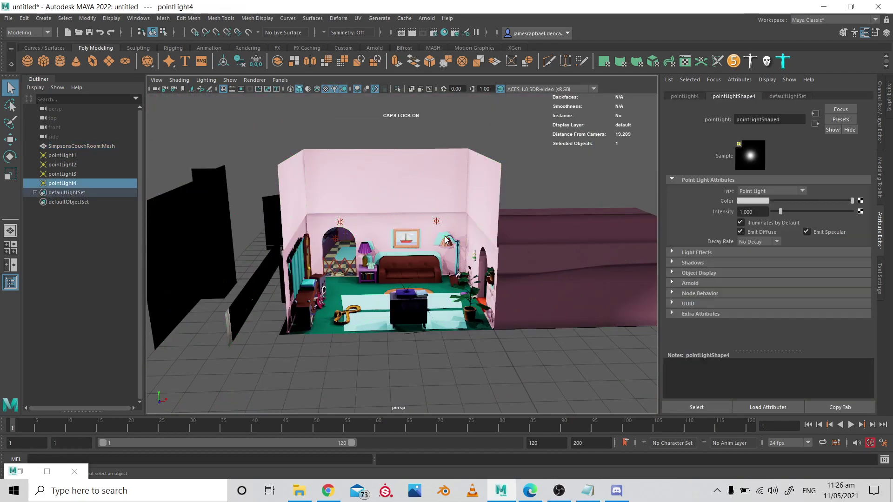
key(Delete)
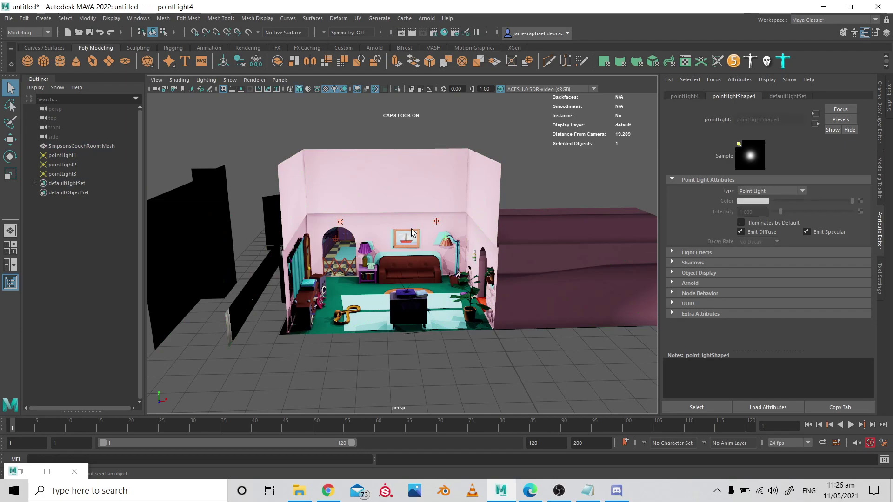
click(437, 219)
key(Delete)
click(350, 224)
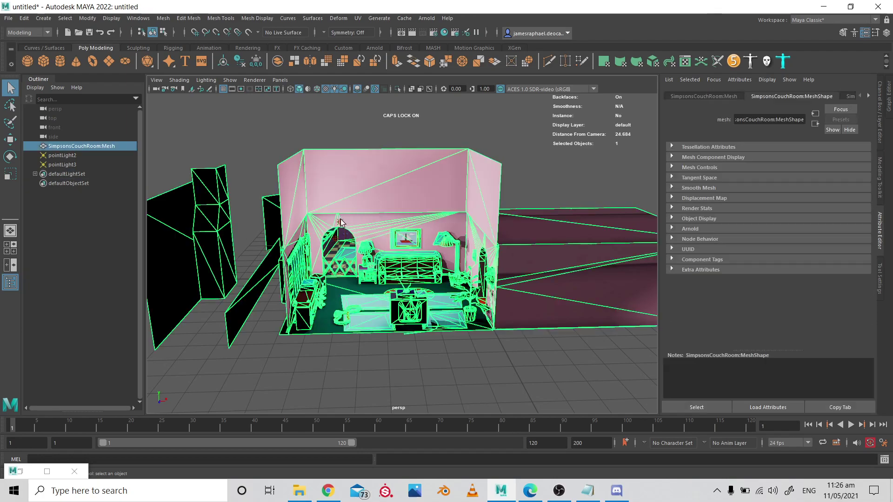
click(340, 222)
key(Delete)
click(336, 240)
key(Delete)
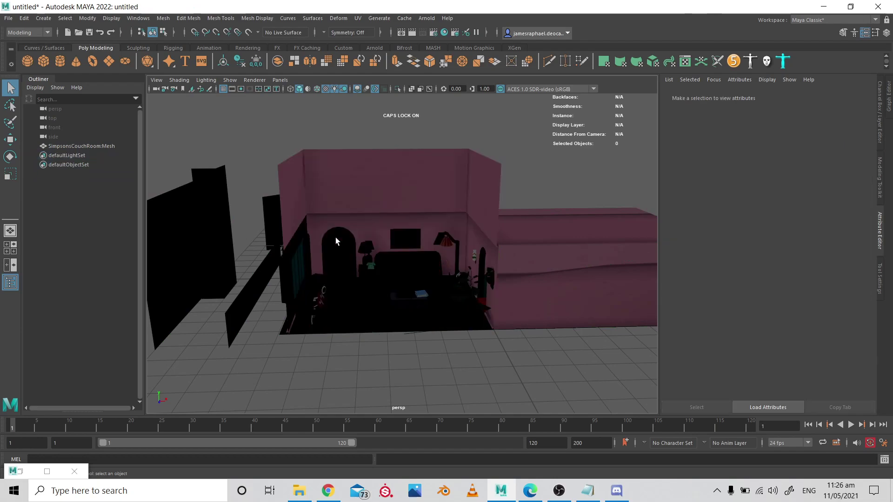
click(374, 48)
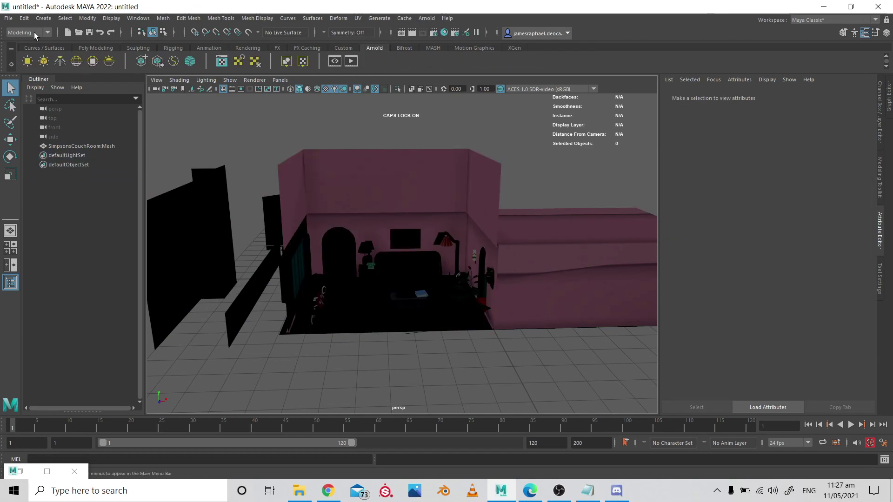
click(44, 19)
mouse_move(83, 70)
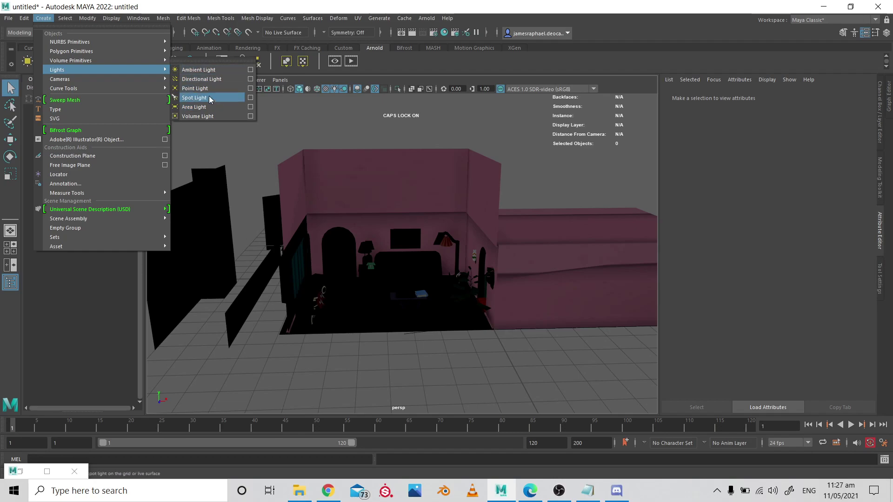
click(43, 18)
click(43, 18)
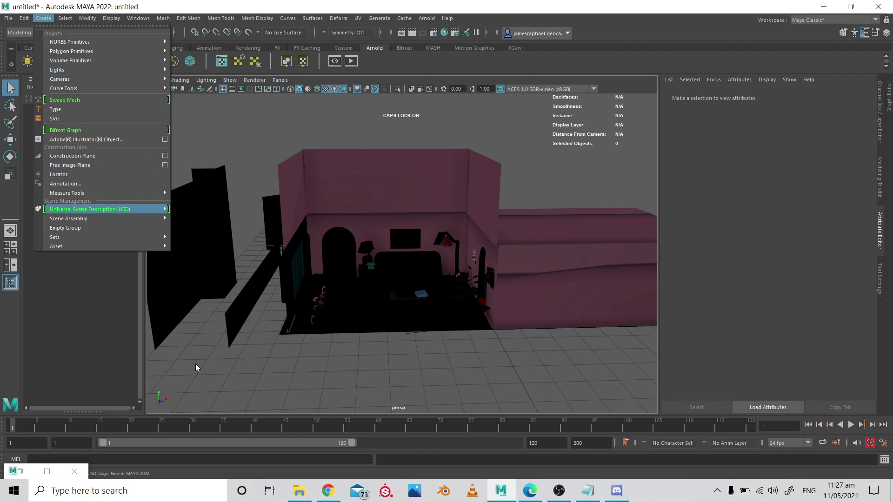
- Switch to File Explorer and open the inner Release folder inside Downloads
click(302, 492)
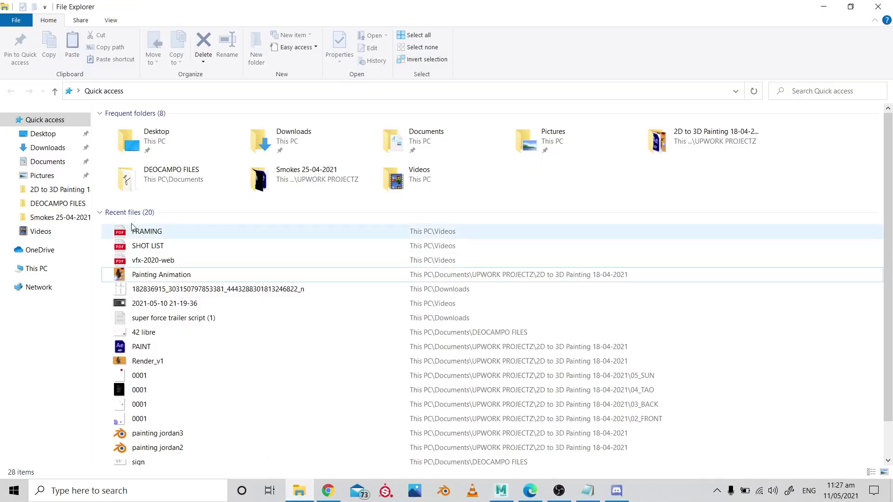
click(46, 147)
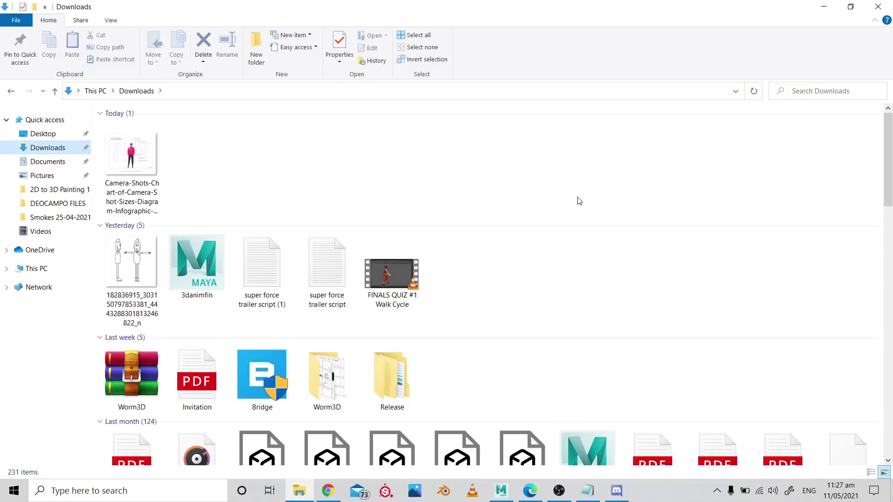
double_click(393, 376)
click(149, 129)
double_click(149, 128)
- Launch the Carnac application and minimize File Explorer to return to Maya
click(156, 142)
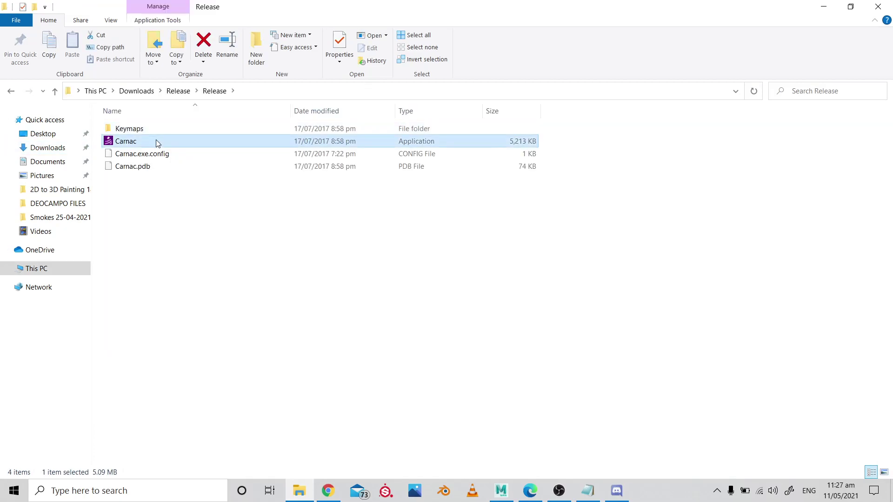
click(473, 263)
click(129, 142)
click(129, 142)
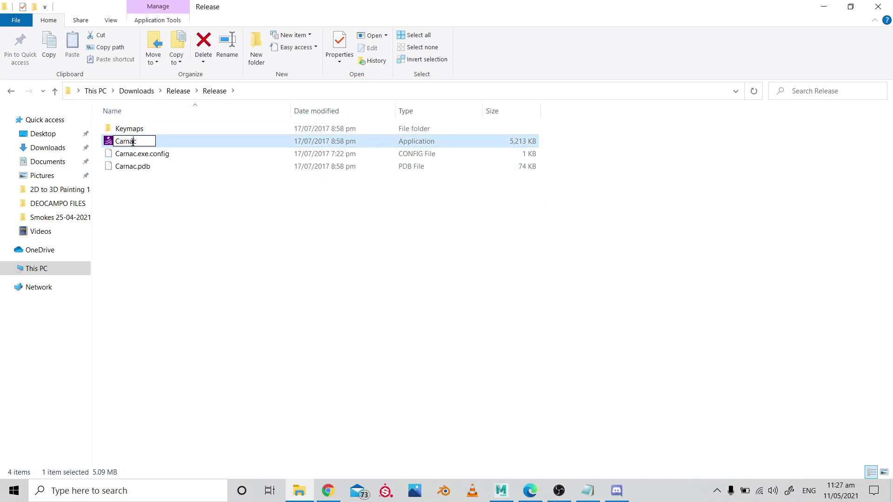
click(389, 319)
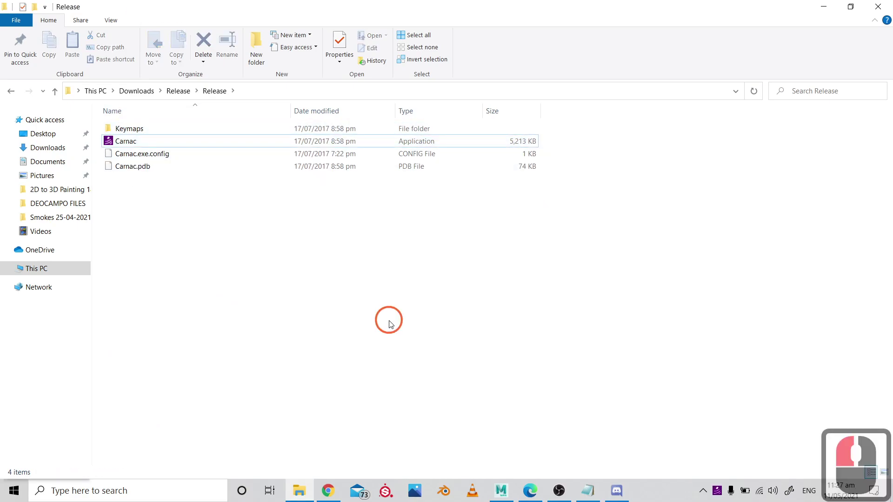
click(560, 264)
click(823, 7)
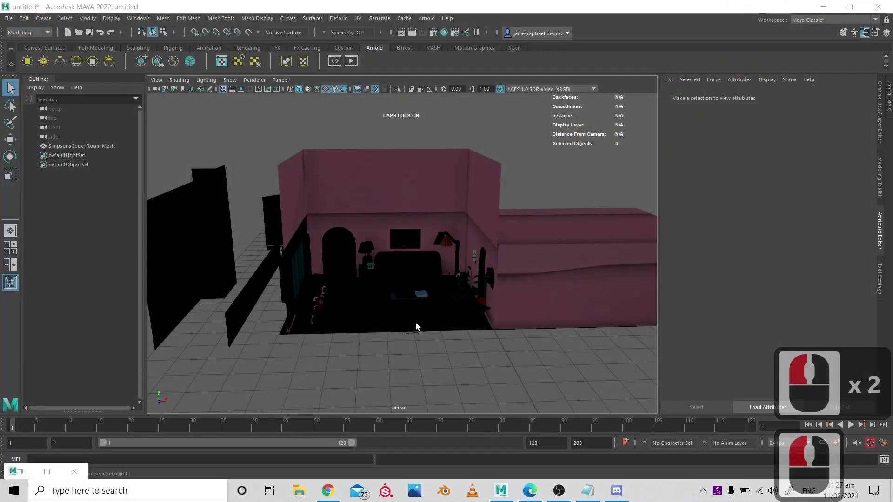
- Try lighting the room with a directional light, rotated toward the floor and moved toward the TV
scroll(416, 323, up, 2)
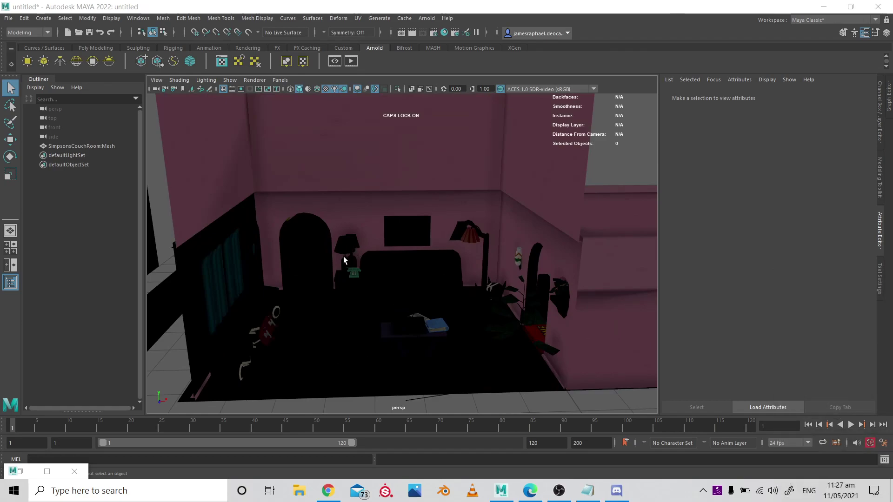
click(43, 18)
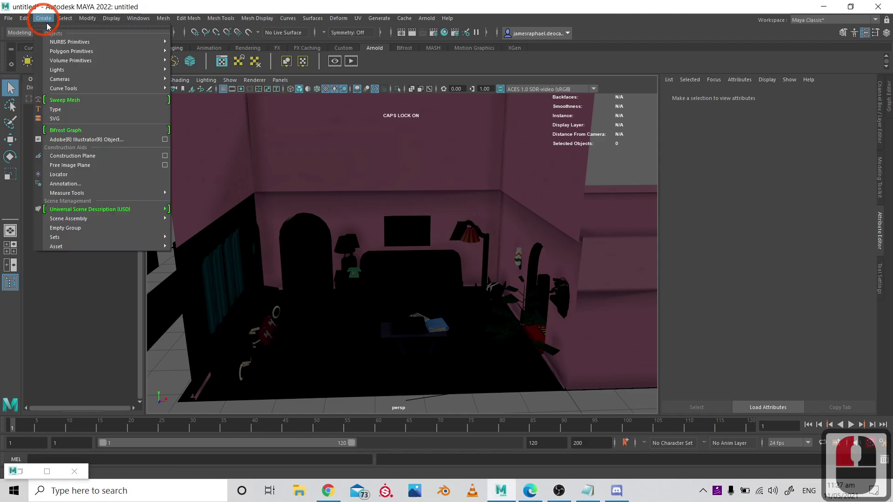
click(116, 70)
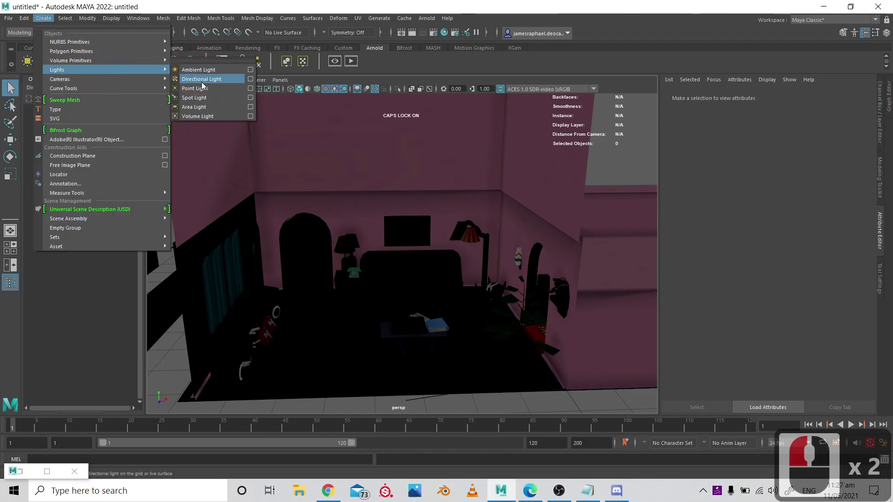
click(228, 84)
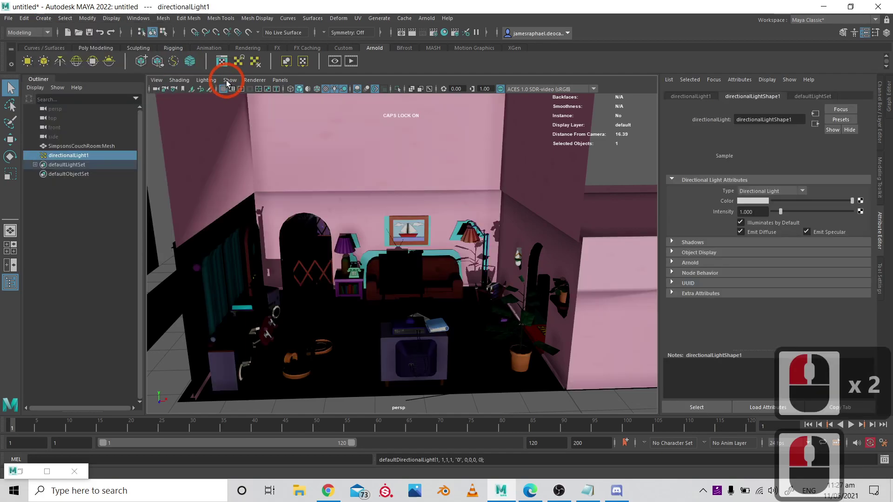
key(e)
drag(512, 294, 558, 305)
key(w)
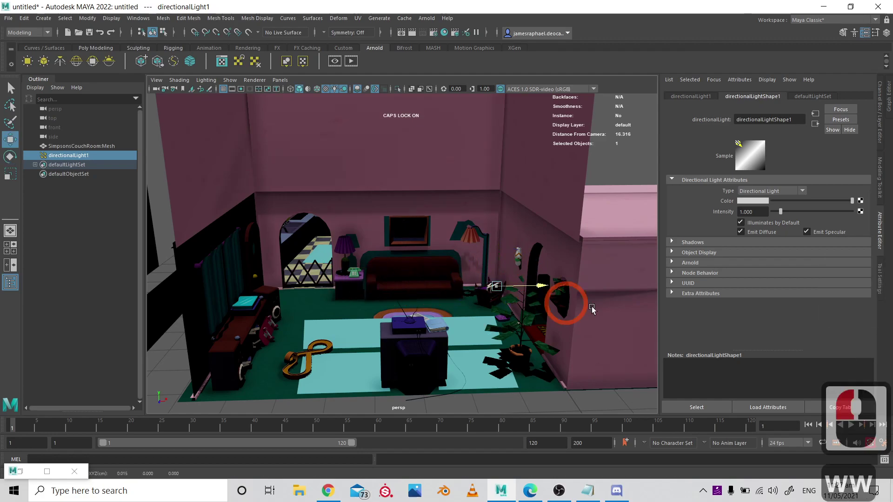
drag(458, 292, 456, 295)
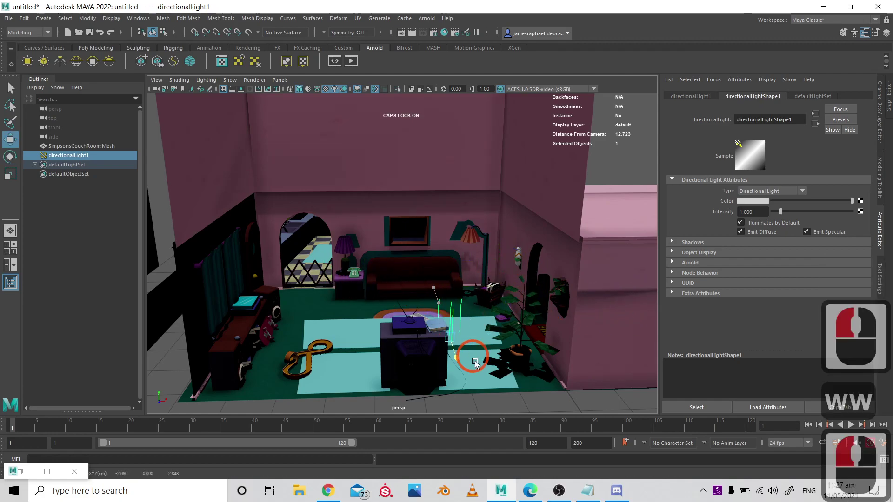
- Undo the directional light's moves and rotations as well as its creation
key(ctrl+z)
key(ctrl+z)
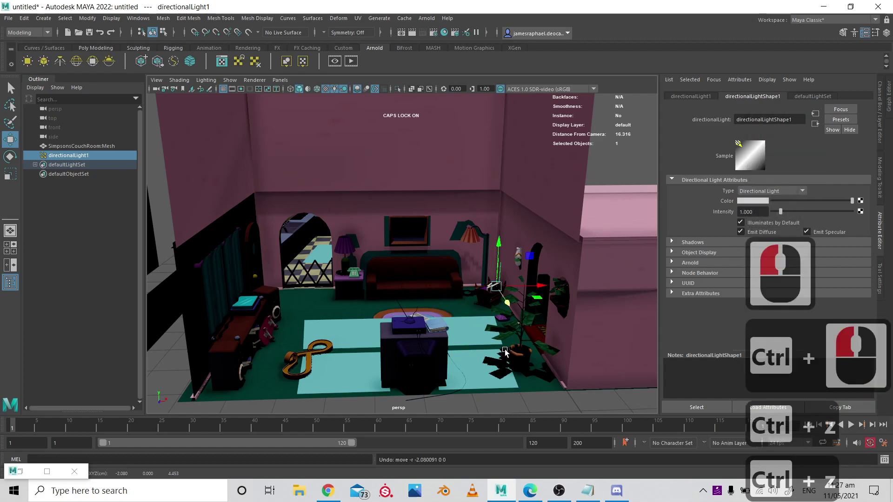
key(e)
drag(502, 267, 472, 269)
key(ctrl+z)
key(ctrl+z)
key(ctrl+z)
key(ctrl+z)
key(ctrl+z)
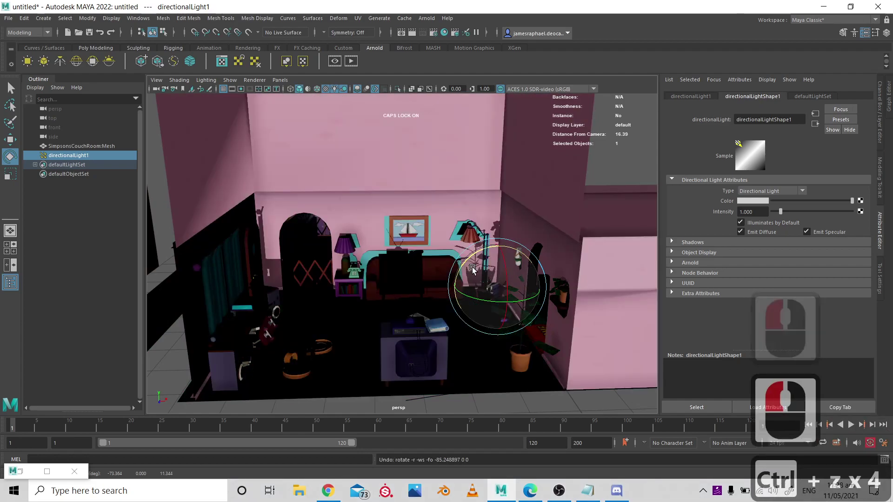
- Create an area light, raise it to about Y 3.35 and Z 3.7, and tilt it toward the floor
click(43, 18)
mouse_move(131, 71)
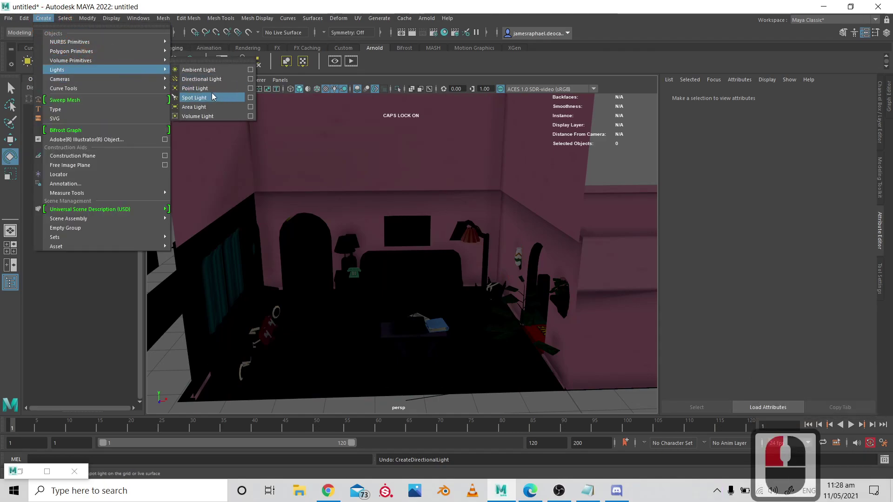
click(203, 108)
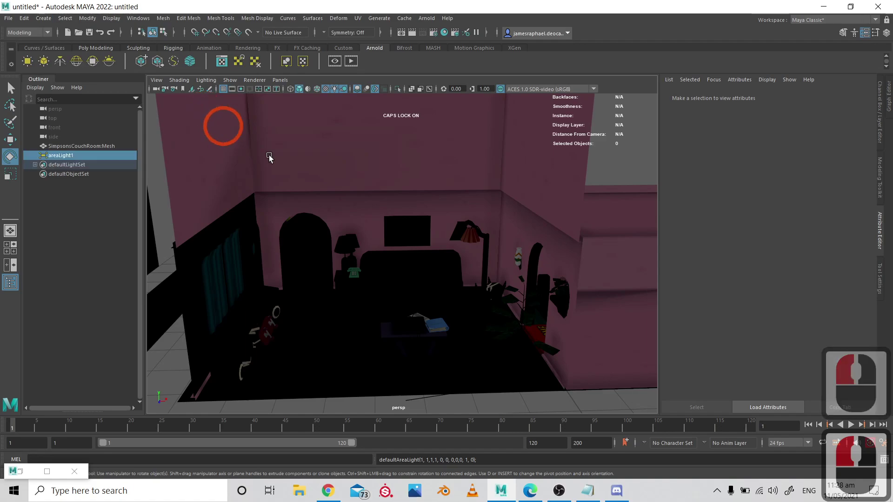
key(w)
drag(504, 301, 549, 176)
key(e)
- Set the area light's rotation to exactly -90 in X, 0 in Y and 0 in Z
click(878, 134)
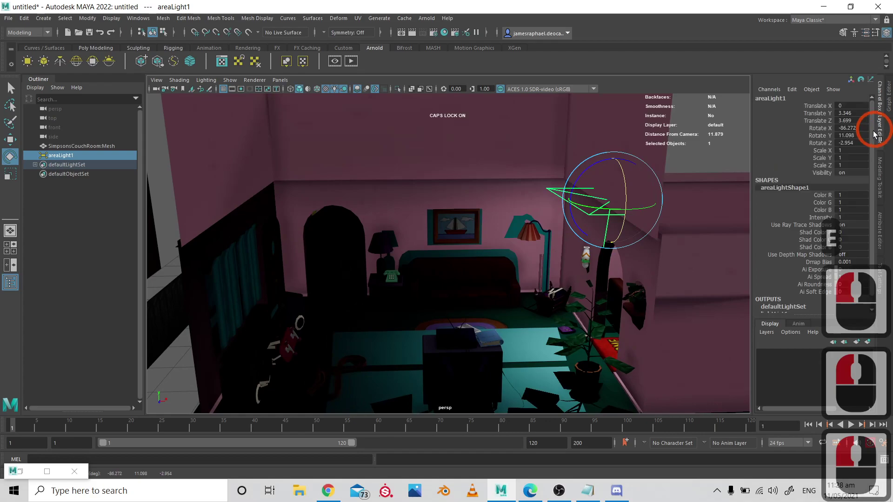
click(842, 128)
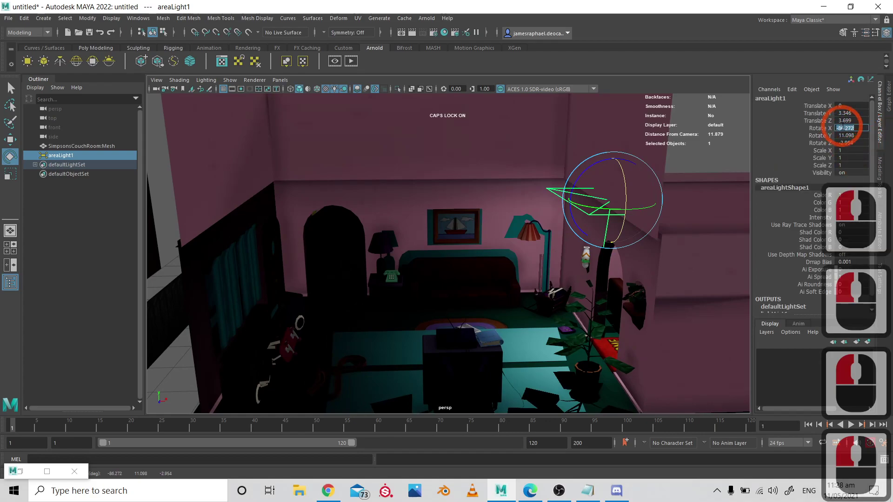
text(-90)
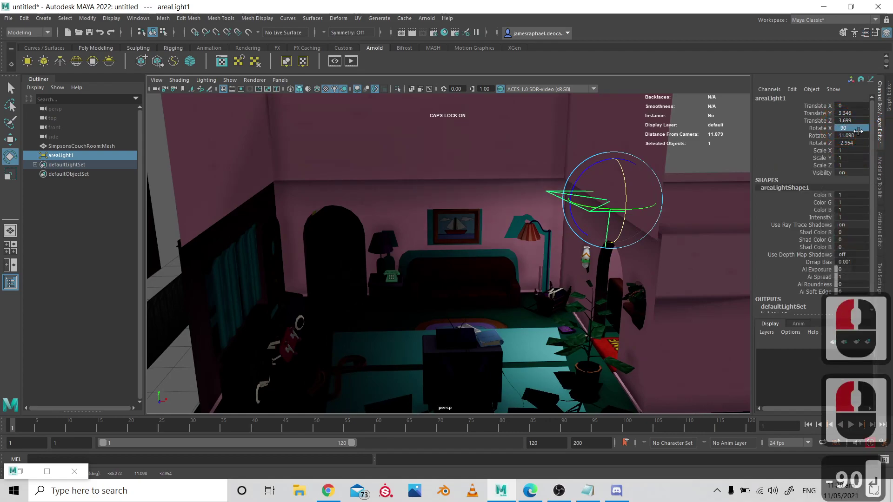
click(853, 142)
text(0)
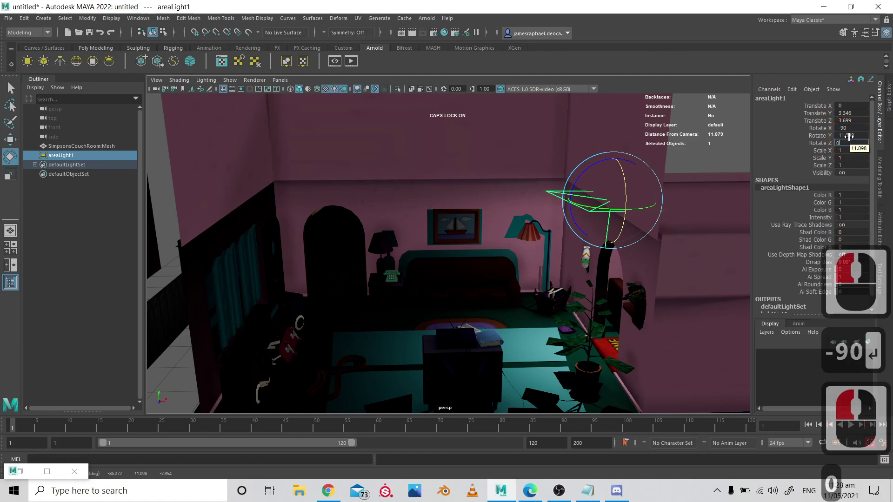
key(Return)
click(850, 136)
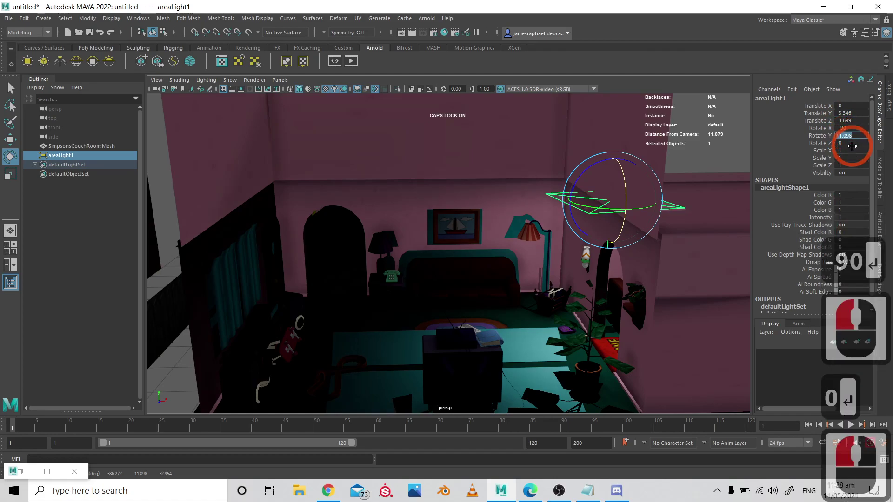
text(0)
key(Return)
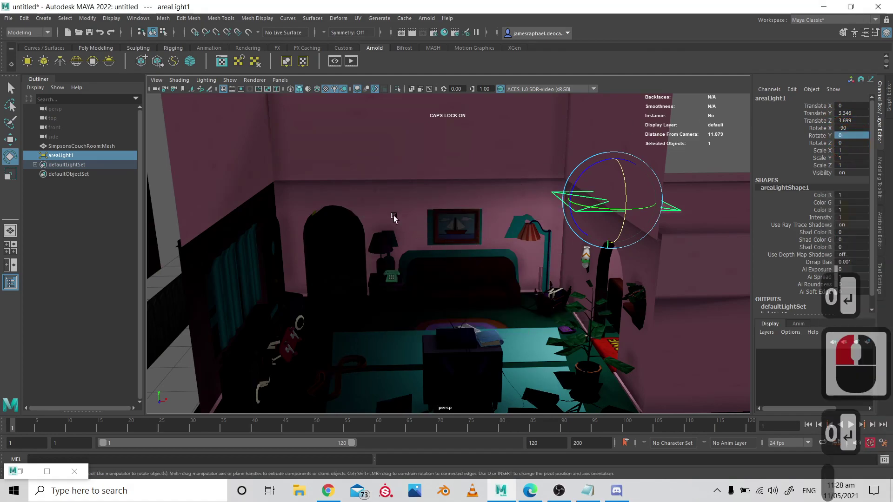
- In the top view, move the area light to about X -1.65, Z 1.55 near the couch and scale it to about 1.35
key(space)
key(space)
key(w)
key(w)
drag(537, 264, 497, 188)
key(r)
- Duplicate the area light and move the copy across to about X -6.08, beside the lamp table
key(ctrl+d)
click(470, 182)
key(ctrl+z)
key(w)
drag(508, 186, 352, 184)
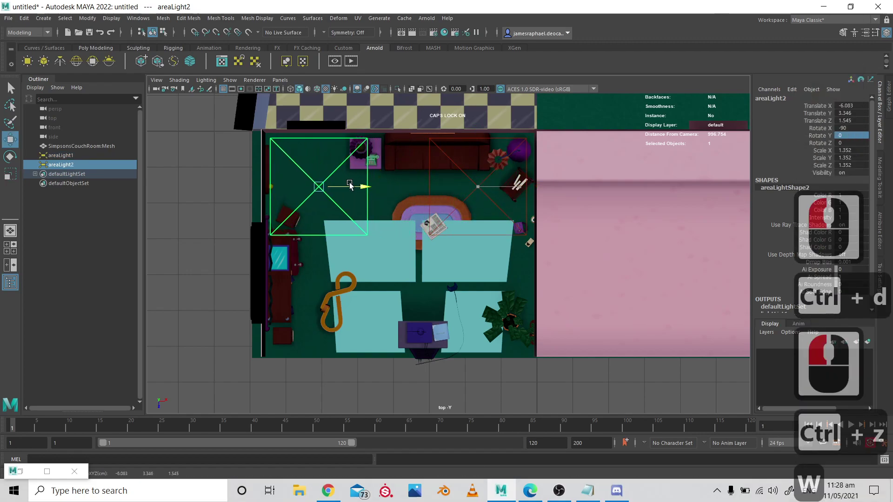
- Duplicate both area lights together and move the copies toward the TV end of the room, to about Z 4.72
shift+click(437, 194)
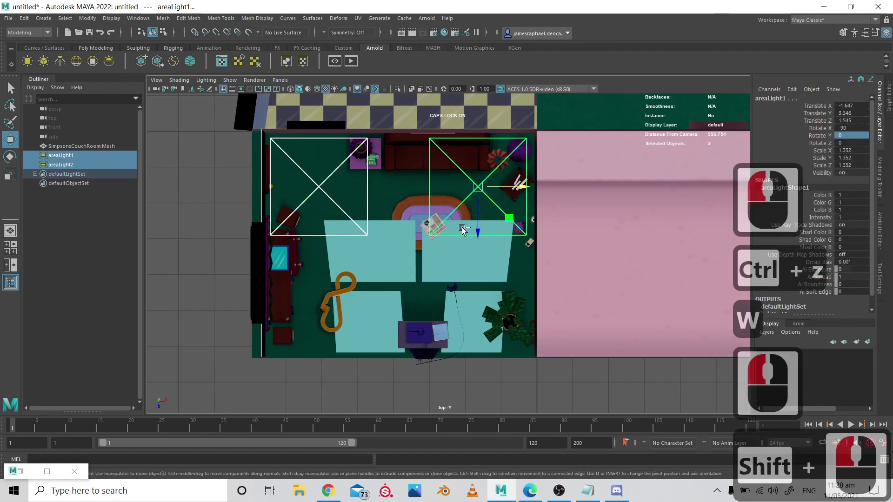
key(ctrl+d)
drag(473, 225, 482, 344)
key(space)
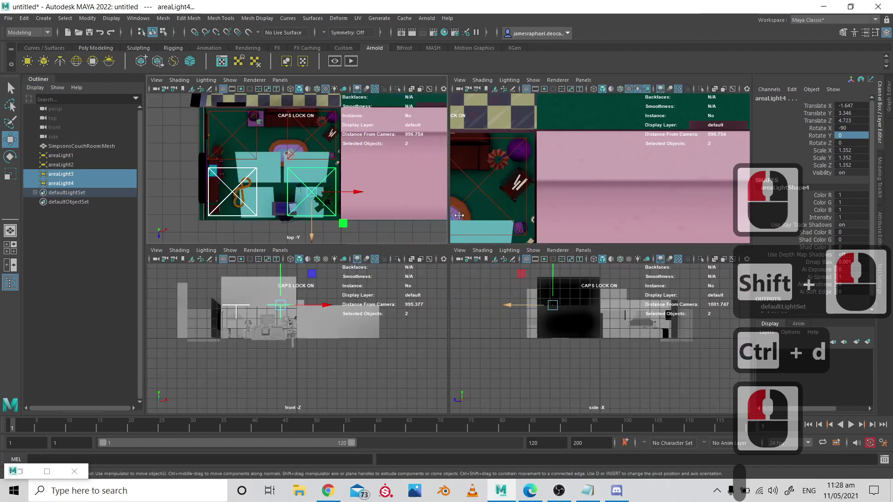
- Maximize the perspective view with the whole living room in frame, and turn on the resolution gate and its gate mask
key(space)
alt+middle_drag(465, 205, 517, 219)
alt+drag(516, 218, 496, 315)
key(q)
click(541, 388)
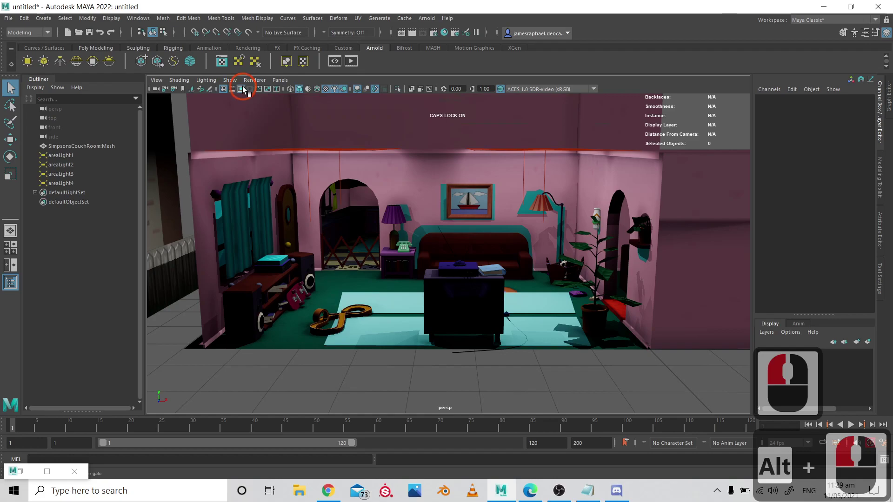
click(242, 88)
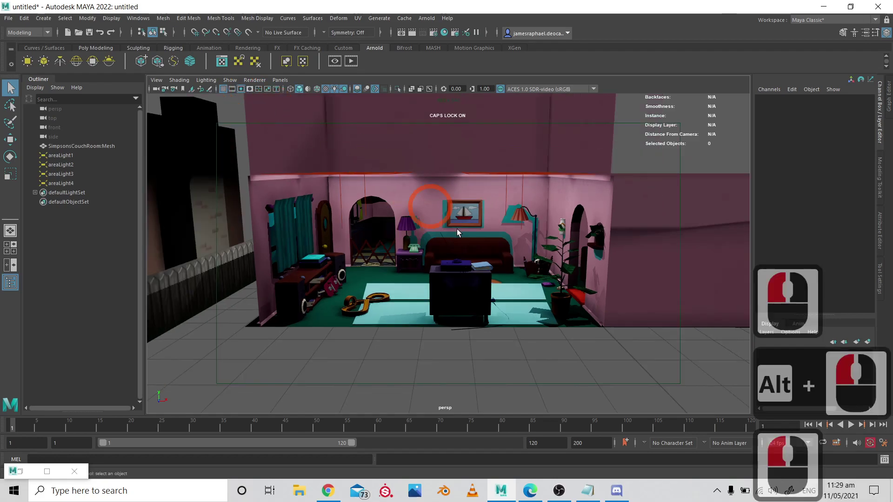
click(247, 91)
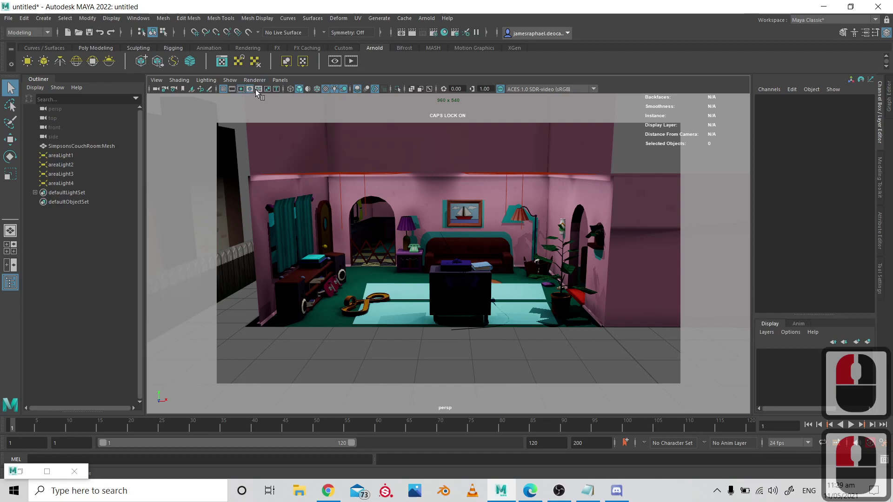
click(250, 89)
click(250, 88)
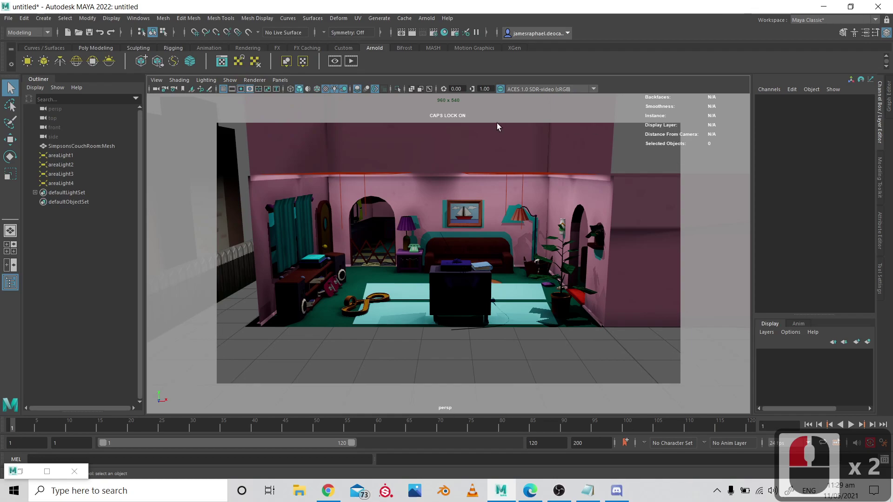
- Frame the couch from behind the TV, render the current frame as a test, and close the render window
alt+drag(502, 261, 552, 255)
alt+right_drag(552, 255, 534, 276)
alt+middle_drag(534, 275, 535, 277)
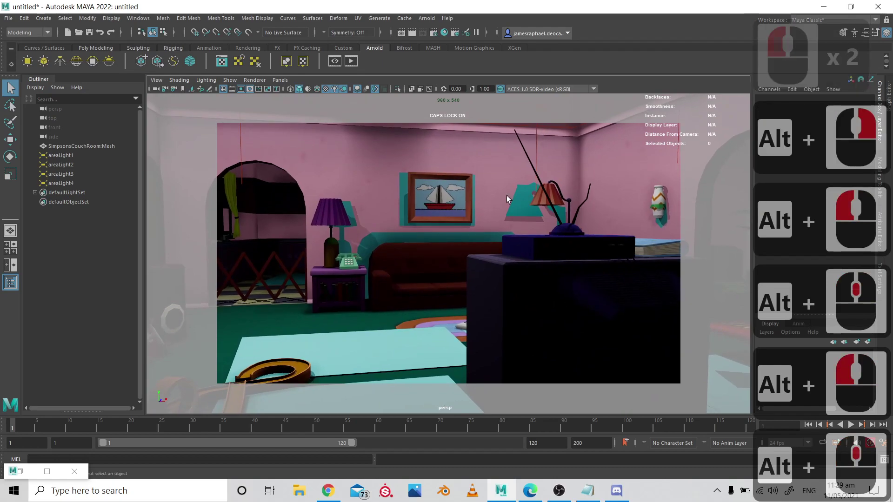
click(411, 33)
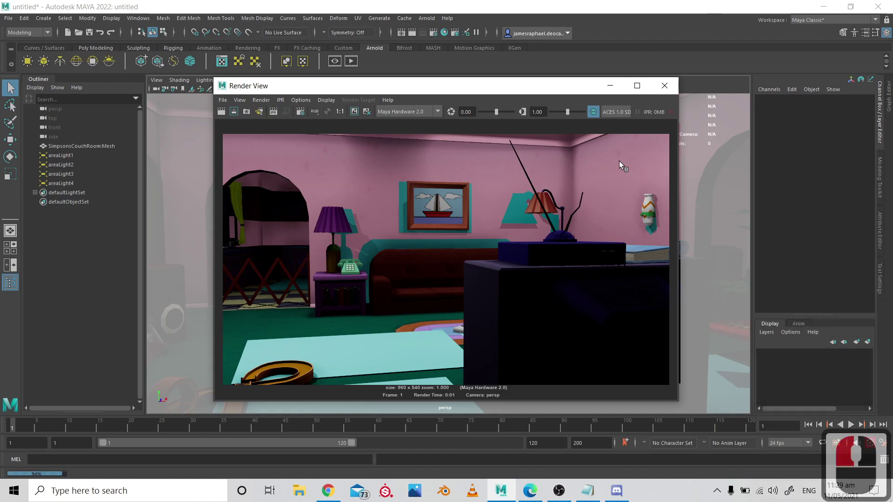
click(670, 88)
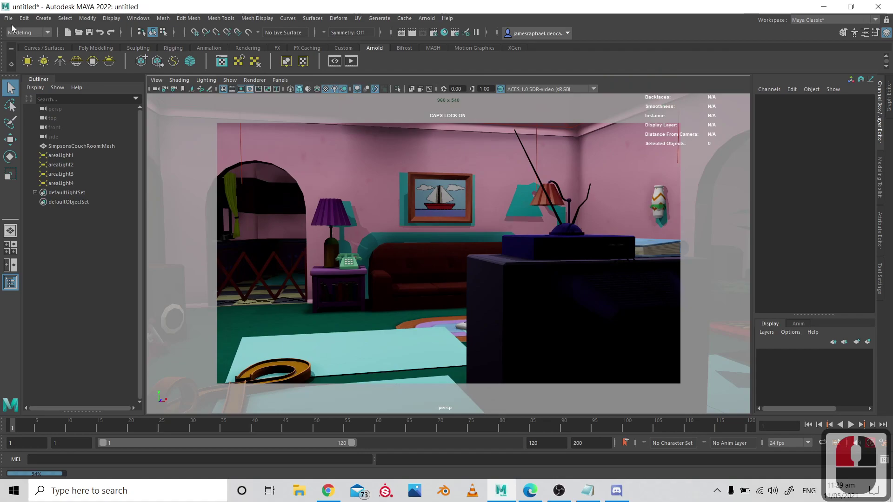
- Import Bart.obj from the project's "PC Computer - The Simpsons Hit & Run - Bart" folder into the scene
click(8, 19)
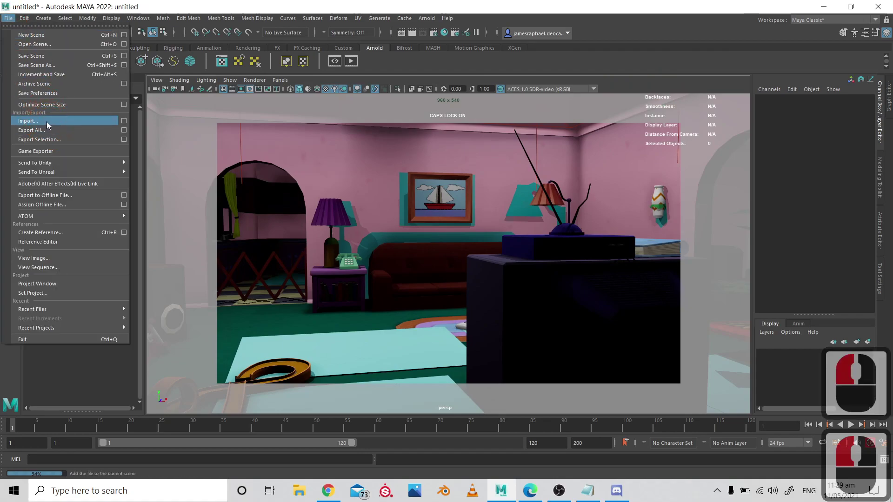
click(44, 123)
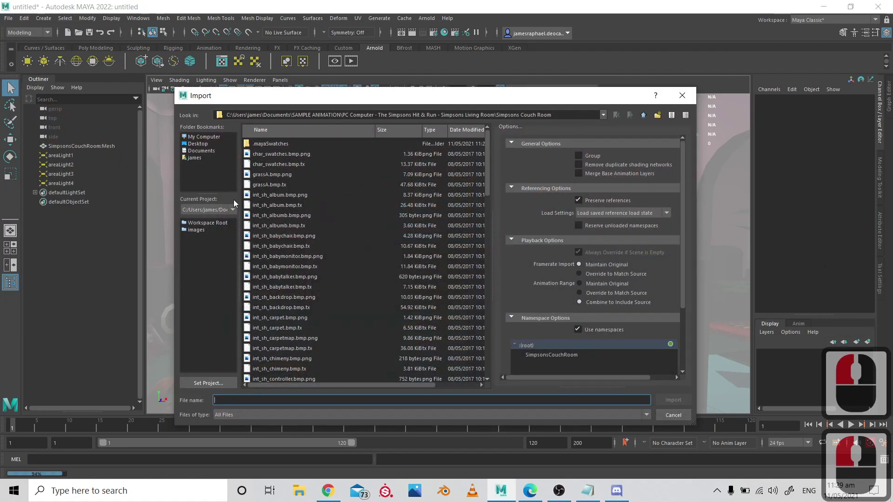
click(198, 223)
double_click(322, 166)
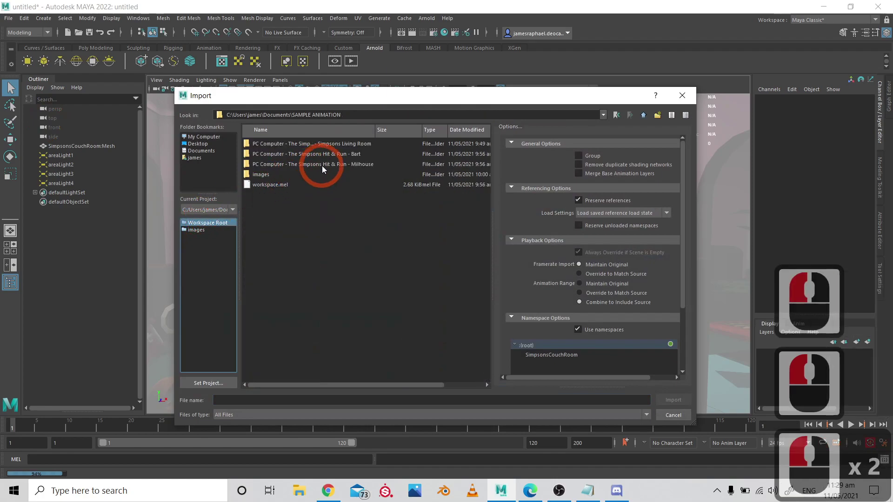
double_click(331, 152)
double_click(297, 144)
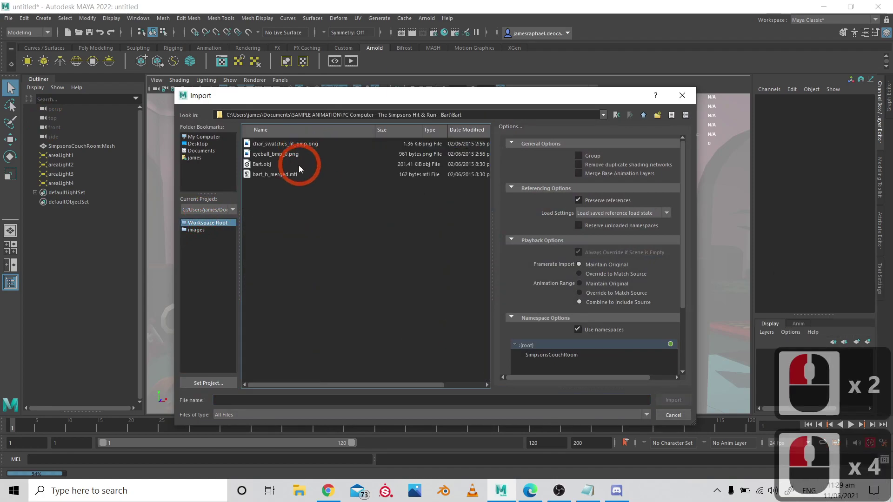
double_click(261, 166)
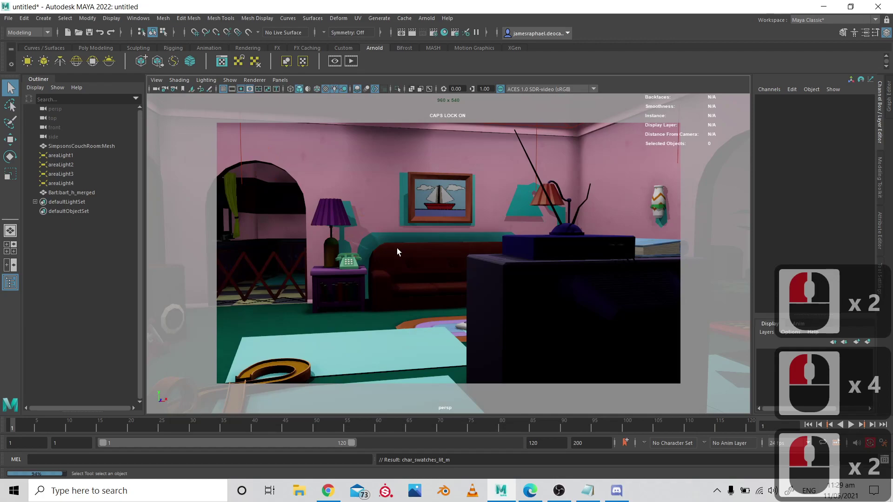
- Move the imported Bart model to about X -2.27, Z 1.91, between the couch and the TV
click(92, 192)
alt+middle_drag(353, 216, 446, 246)
alt+drag(447, 246, 471, 251)
key(w)
key(w)
drag(573, 270, 491, 326)
- Rotate Bart to about 177 degrees in Y so he faces the TV, and deselect everything
key(e)
key(e)
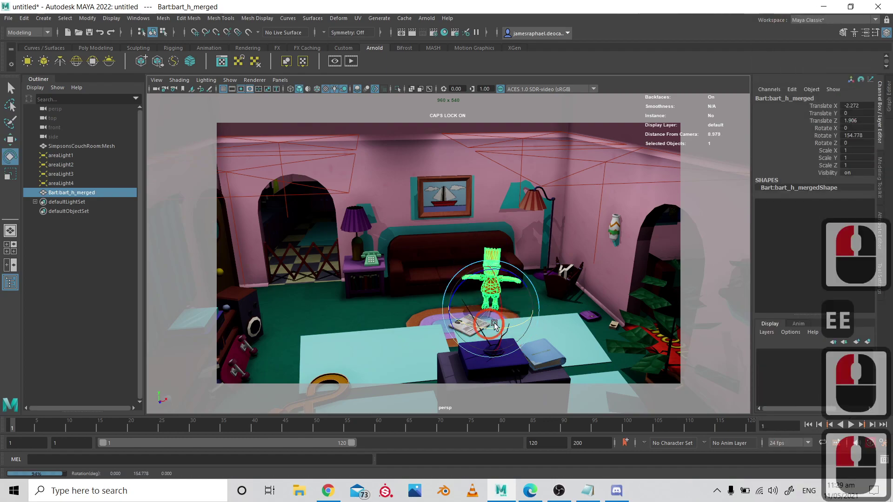
key(q)
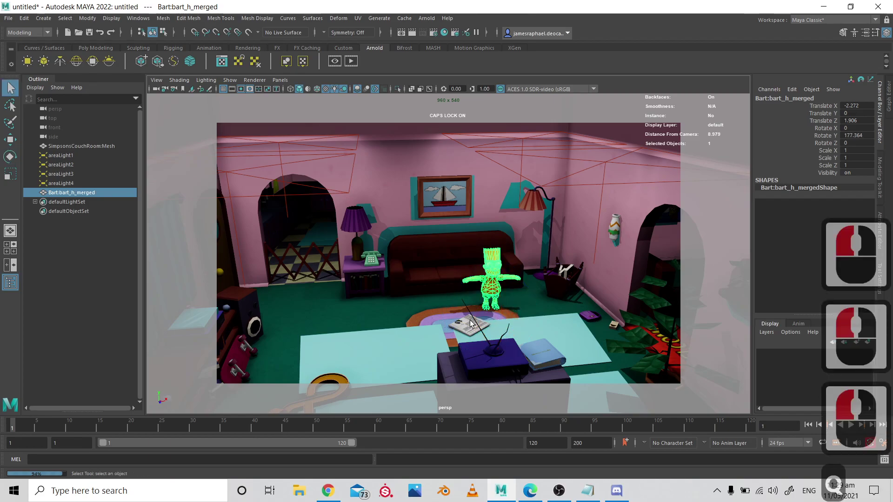
click(456, 321)
alt+scroll(455, 320, down, 2)
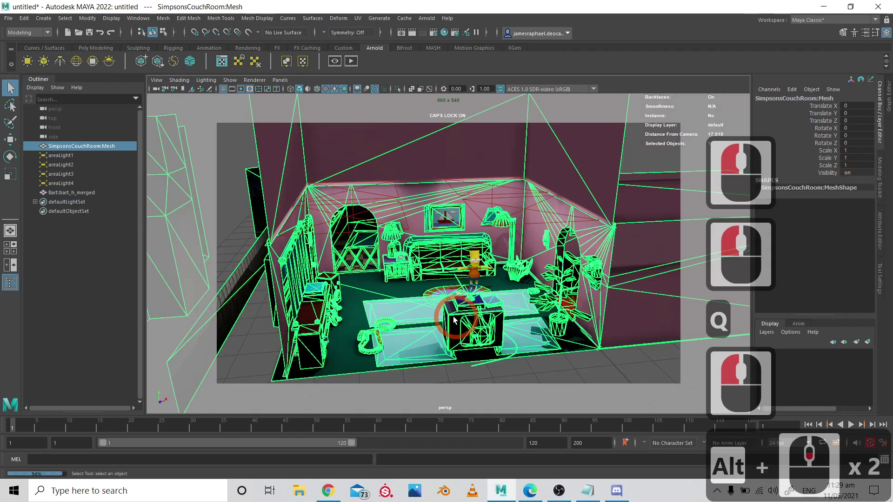
click(617, 375)
key(q)
alt+drag(617, 375, 528, 269)
alt+right_drag(527, 268, 595, 256)
alt+middle_drag(594, 255, 600, 279)
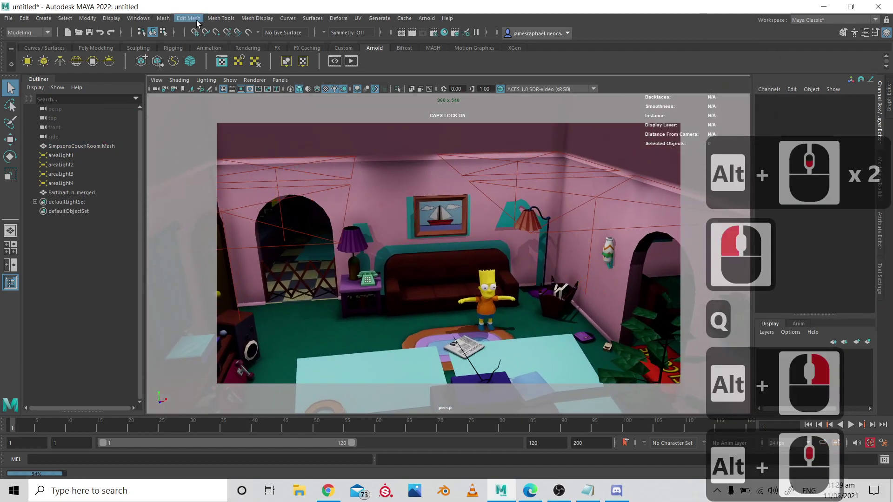
click(9, 18)
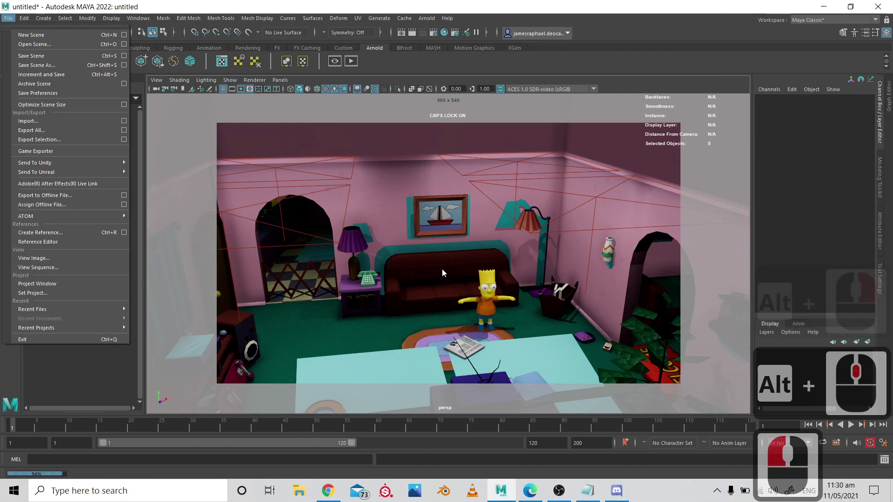
click(418, 225)
click(420, 225)
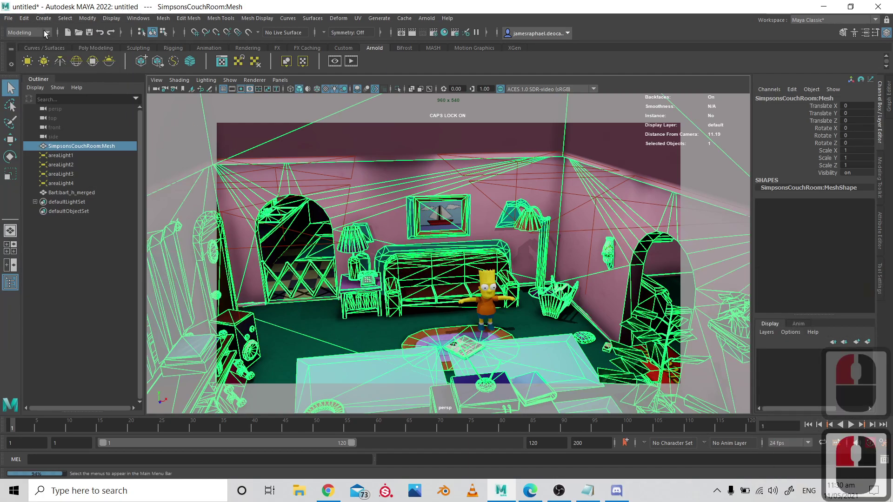
click(8, 18)
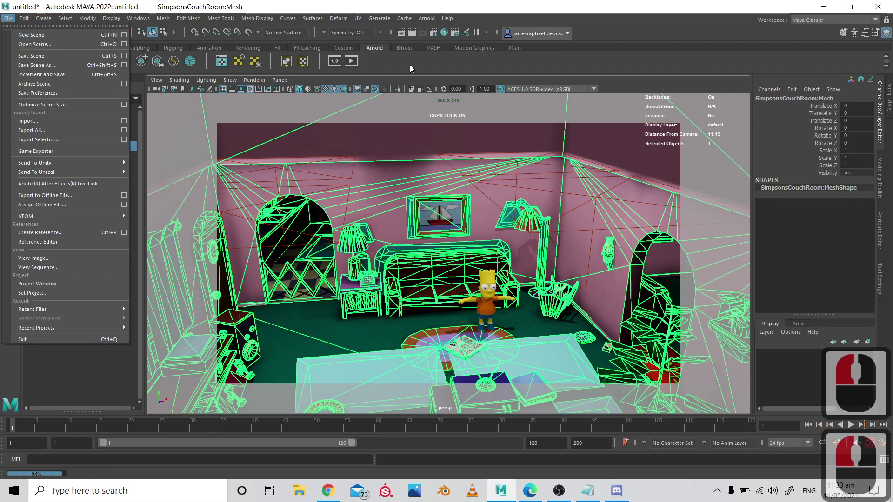
click(247, 41)
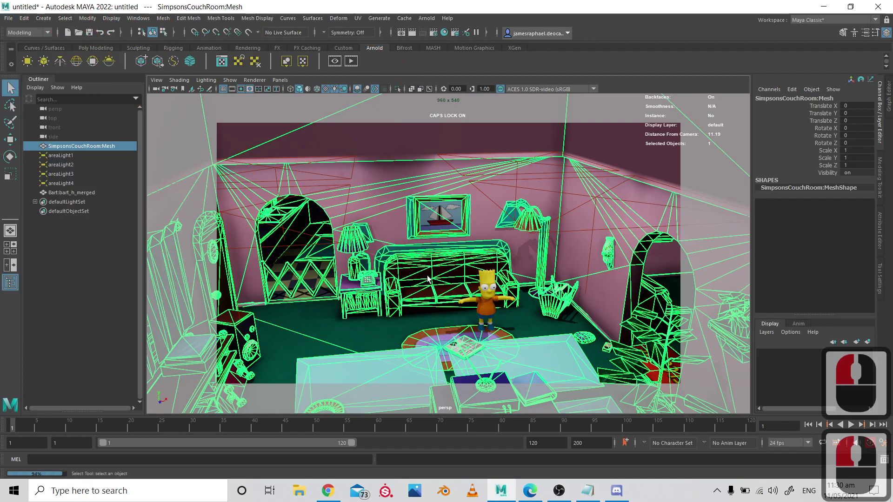
click(581, 5)
click(675, 62)
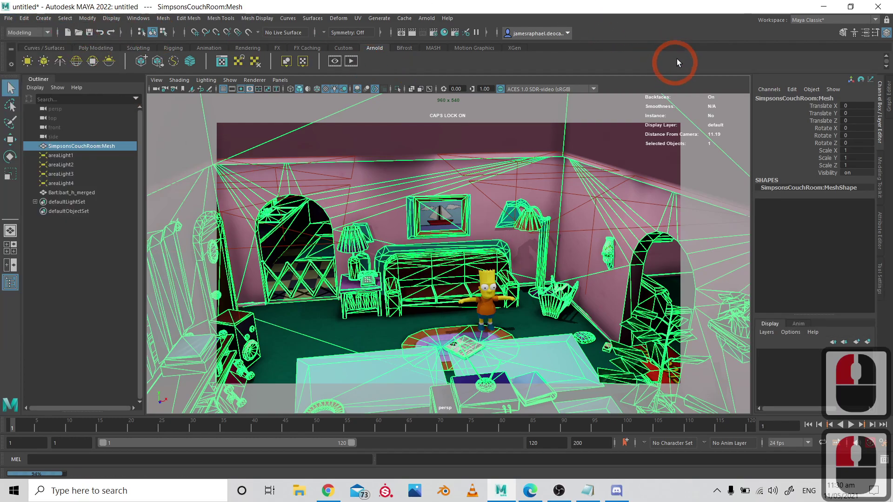
- Save the scene as a Maya Binary file named SCENE 1 in the SAMPLE ANIMATION folder
key(ctrl+shift+s)
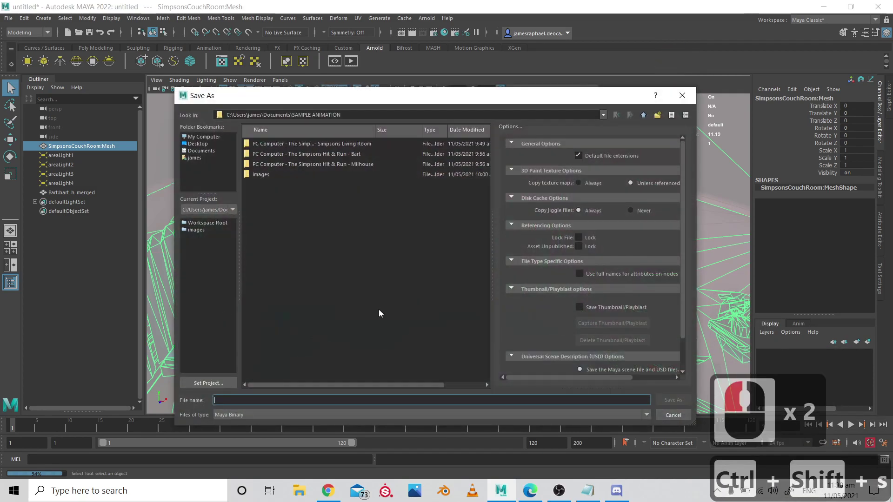
text(SCENE)
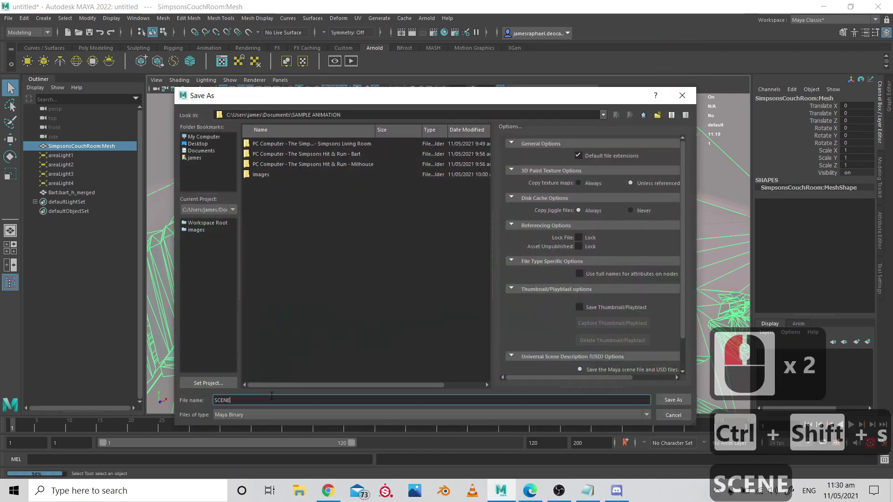
text( 1)
key(Return)
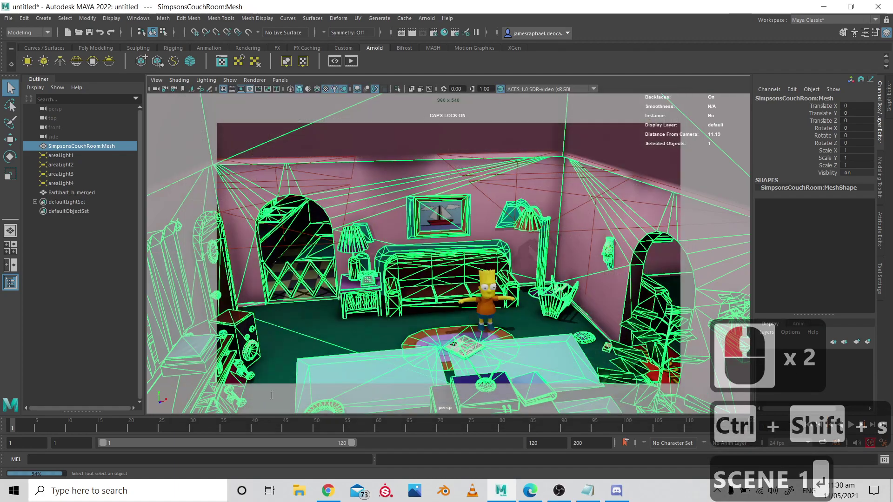
- Move Bart sideways along X to about -3.02, in front of the middle of the couch
click(404, 234)
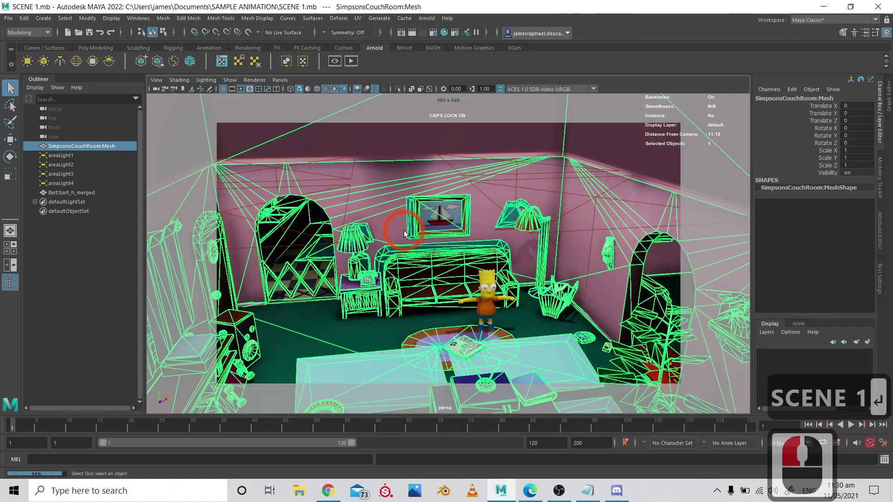
click(502, 328)
alt+scroll(514, 302, down, 2)
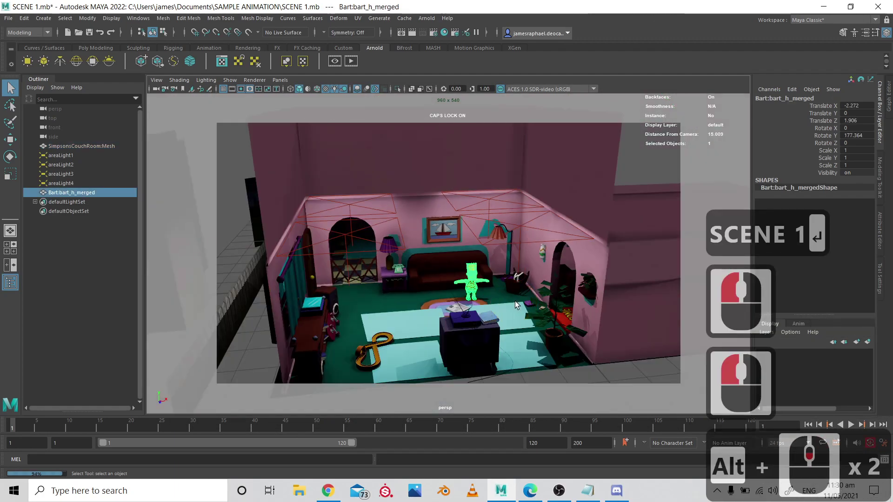
alt+scroll(510, 305, up, 2)
alt+scroll(510, 305, up, 3)
alt+scroll(446, 314, up, 1)
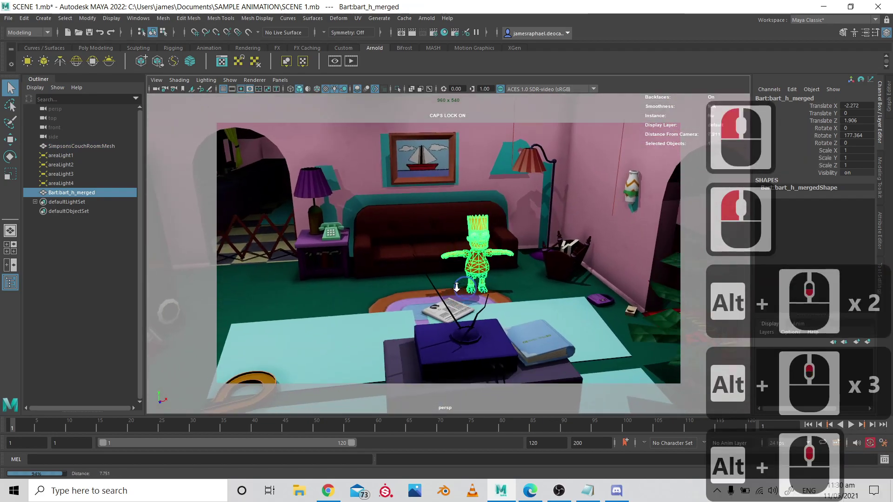
alt+scroll(447, 314, up, 1)
alt+scroll(447, 314, down, 2)
alt+right_drag(429, 233, 482, 266)
click(482, 266)
key(w)
key(w)
drag(515, 313, 452, 314)
- Frame the whole room from above with Bart near the center, render the current frame, and close the render window
alt+right_drag(452, 314, 369, 271)
alt+middle_drag(370, 270, 370, 238)
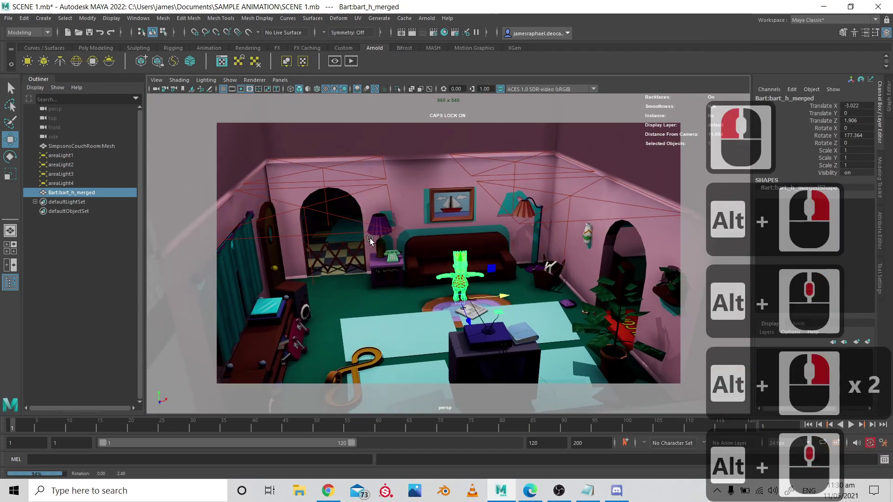
alt+right_drag(370, 238, 372, 234)
alt+middle_drag(372, 235, 374, 227)
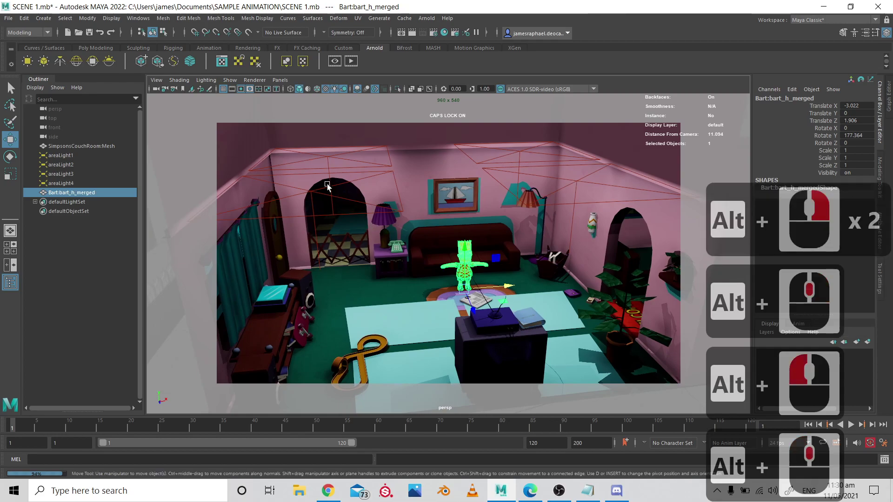
click(402, 32)
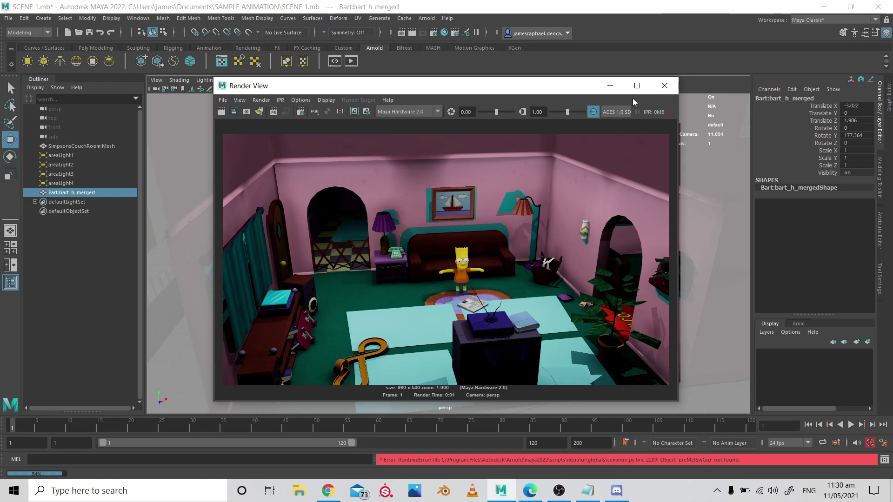
click(665, 88)
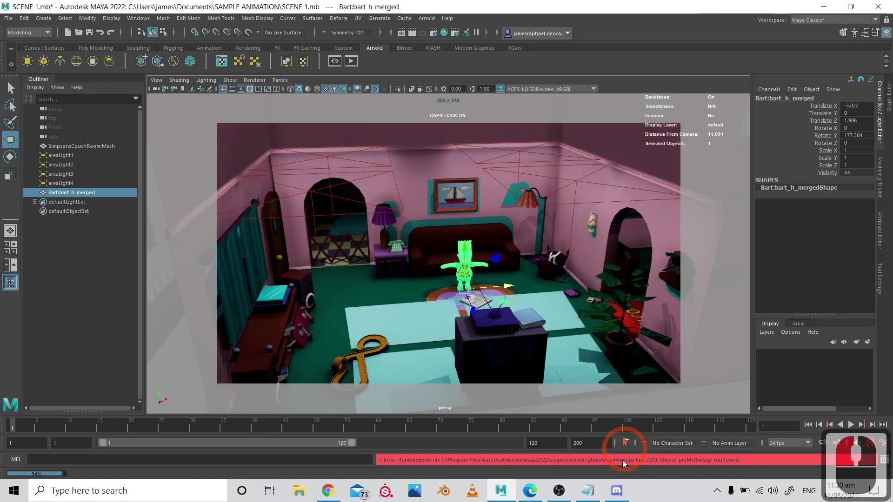
- Switch to the Notepad notes and add the heading MINIMUM REQUIREMENT NG PROJECT two lines below the numbered list
click(588, 491)
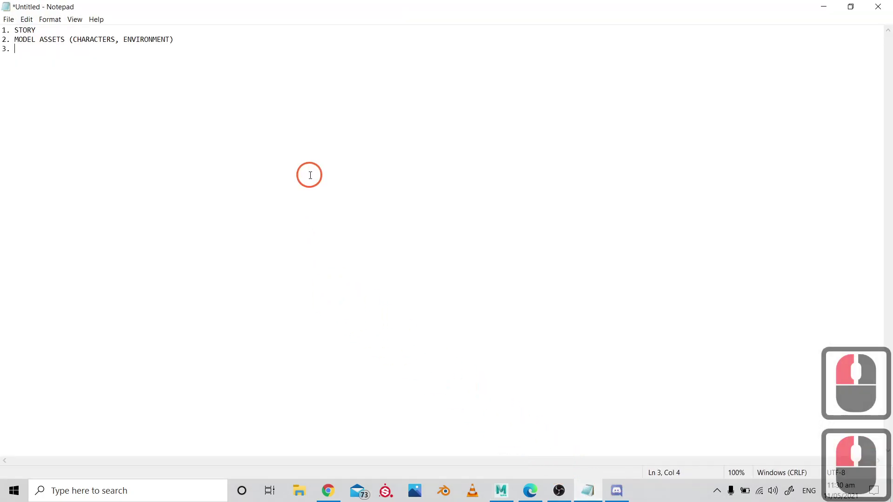
click(261, 185)
key(Return)
key(Return)
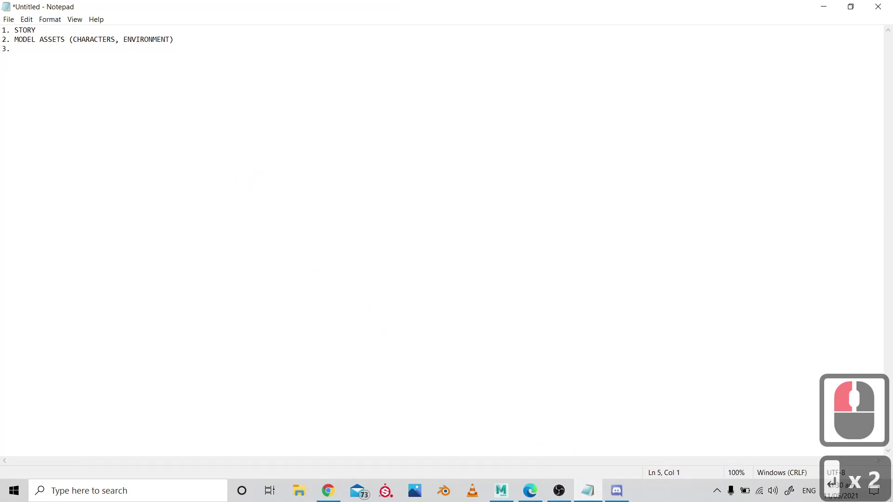
text(MINIMUM)
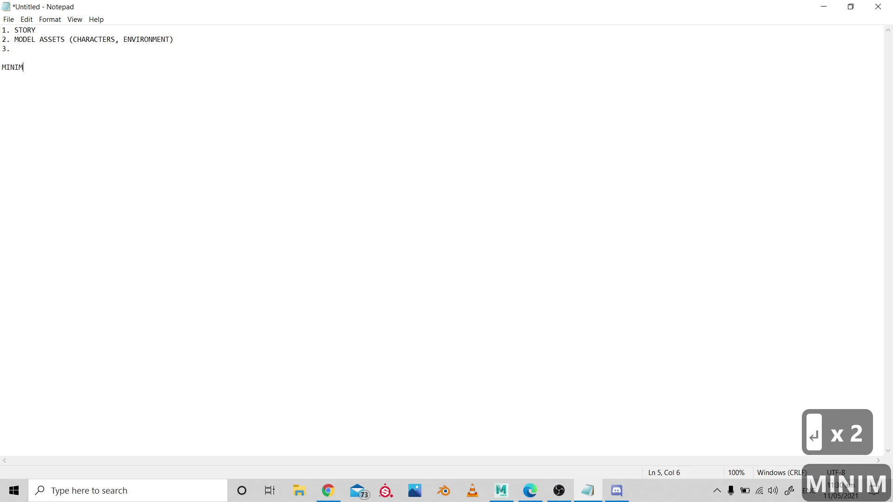
text(QUI)
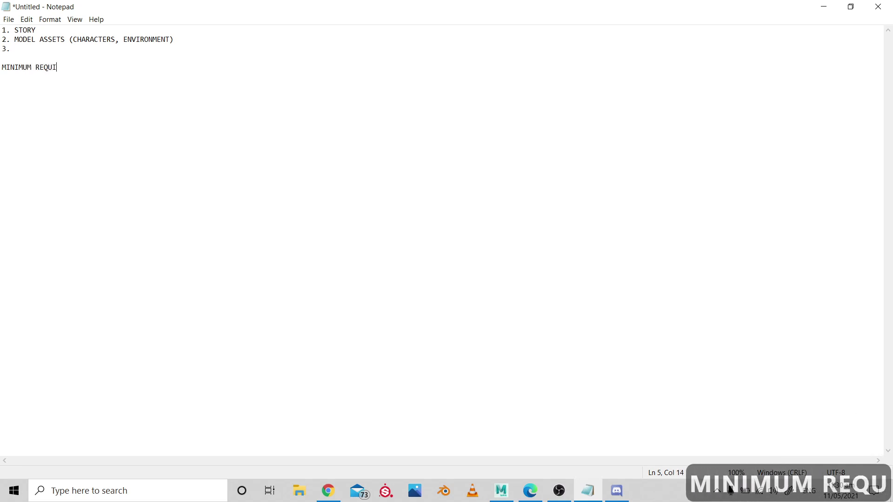
text(REMENT NG P)
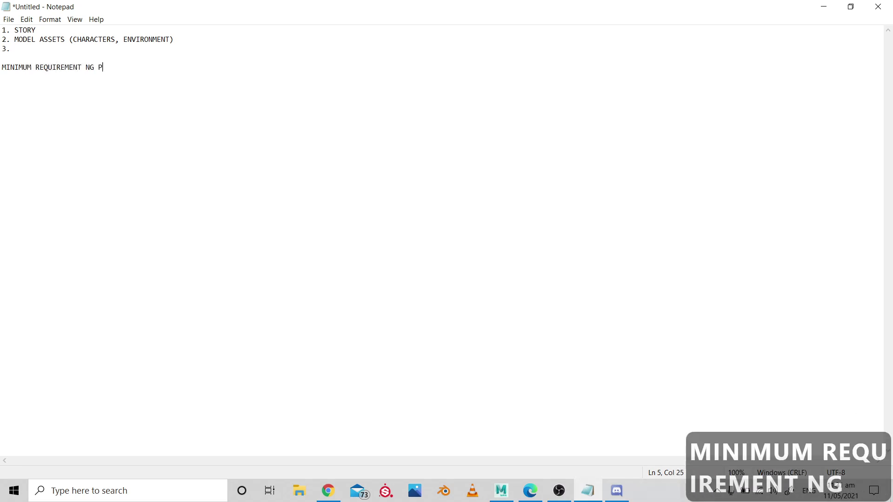
text(ROJECT)
key(Return)
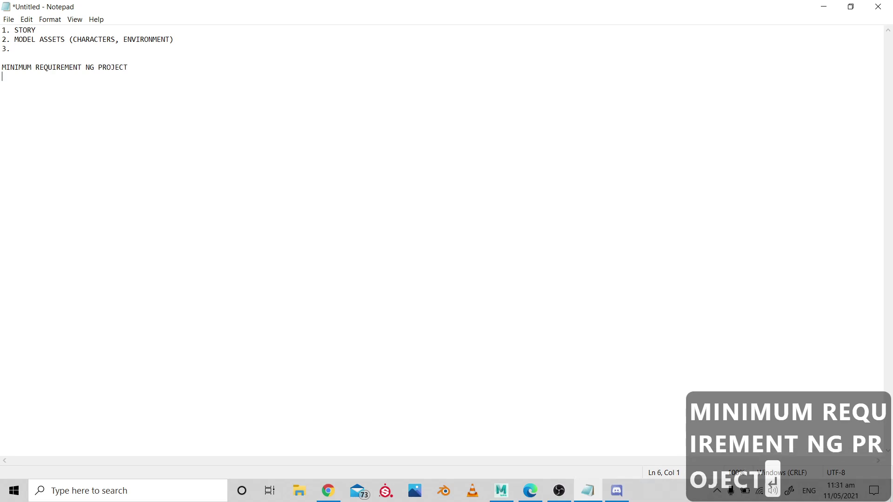
- Add the lines "1-MINUTE ANIMATION" and "60-secs" under the minimum requirement heading
text(1-MINUTE ANIMATION)
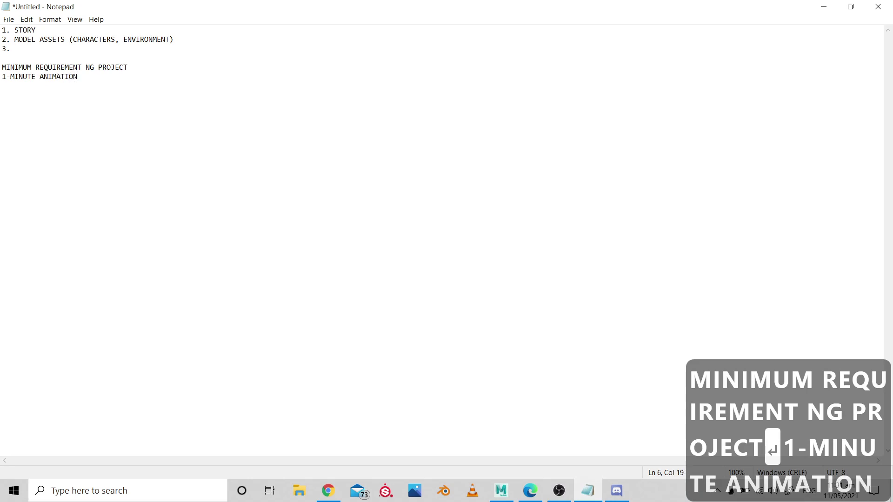
key(Return)
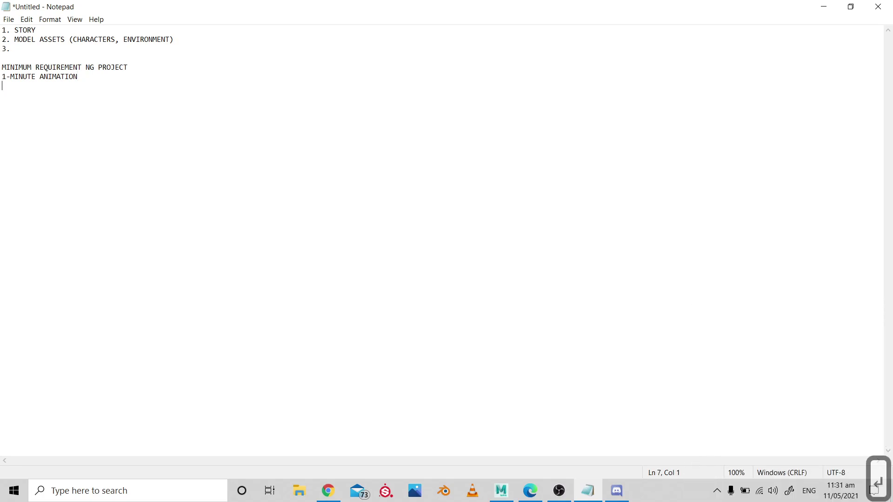
text(60-SECS)
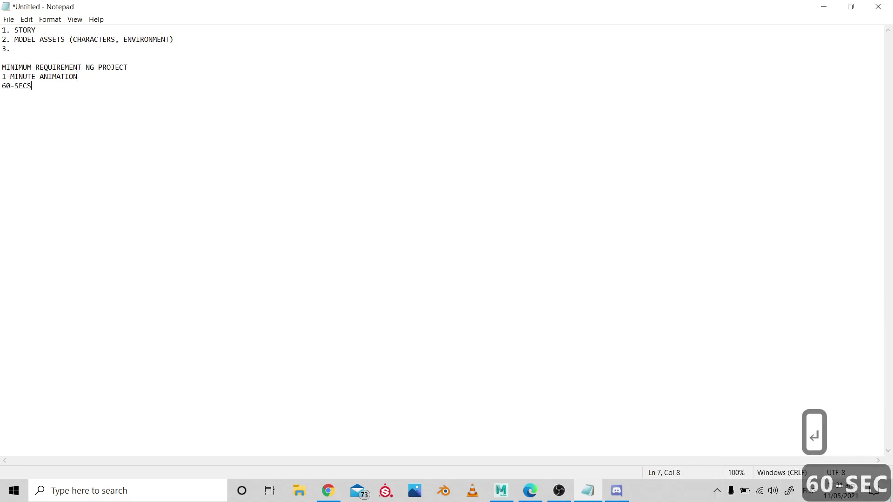
key(BackSpace)
key(BackSpace)
key(BackSpace)
key(BackSpace)
key(Caps_Lock)
text(se)
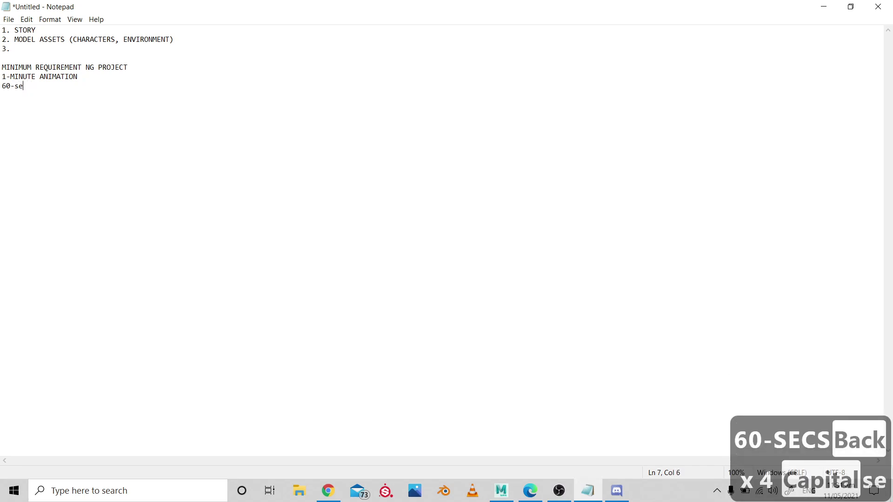
text(cs)
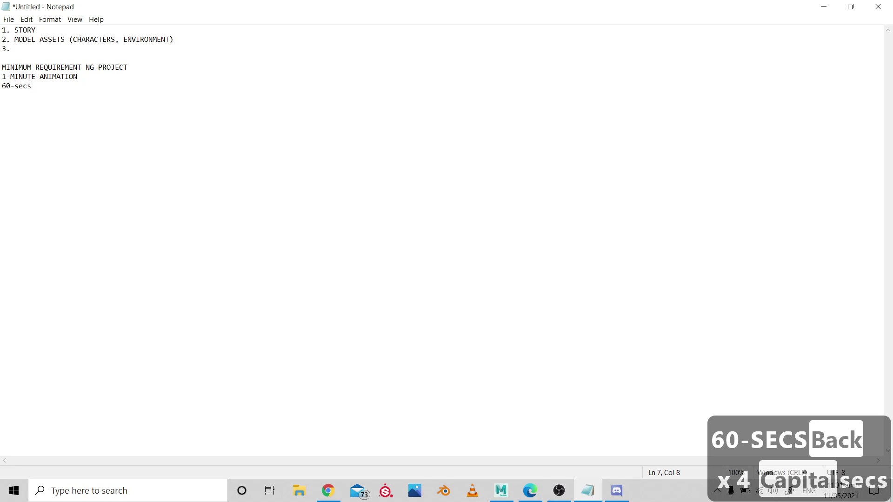
- Add the lines "24-frames" and "1440-frames" below the 60-secs line
key(Return)
text(2)
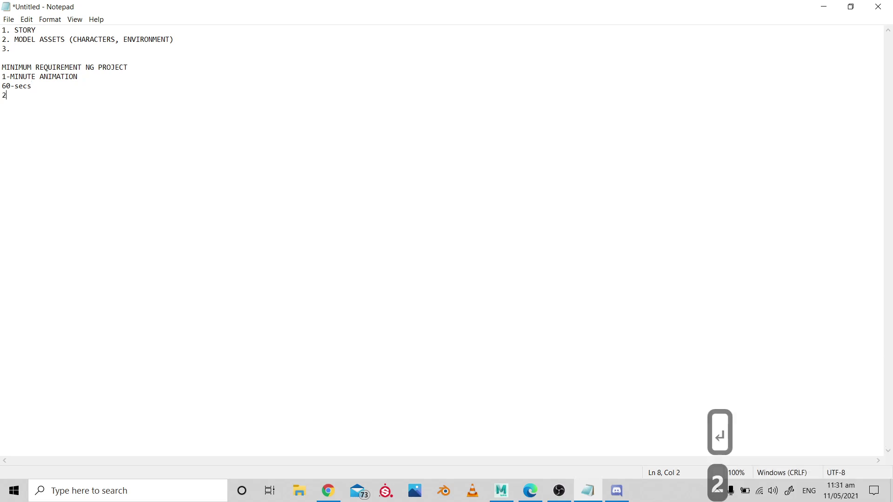
text(4-frames)
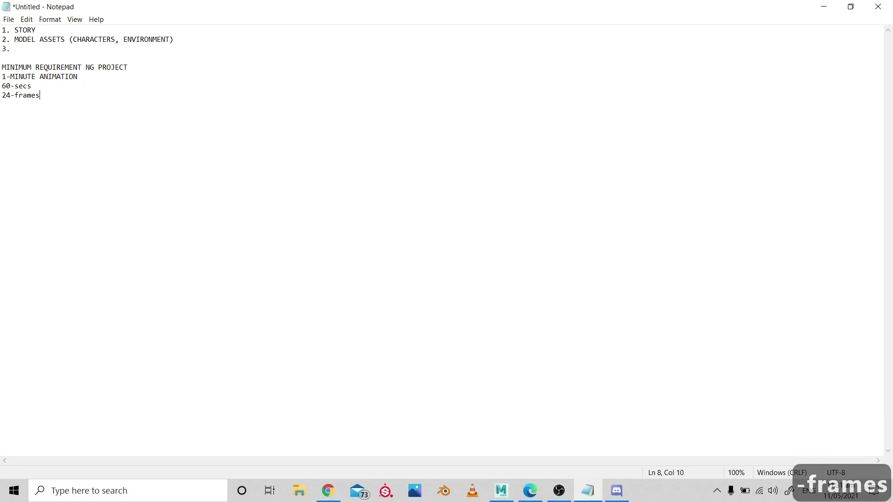
key(Return)
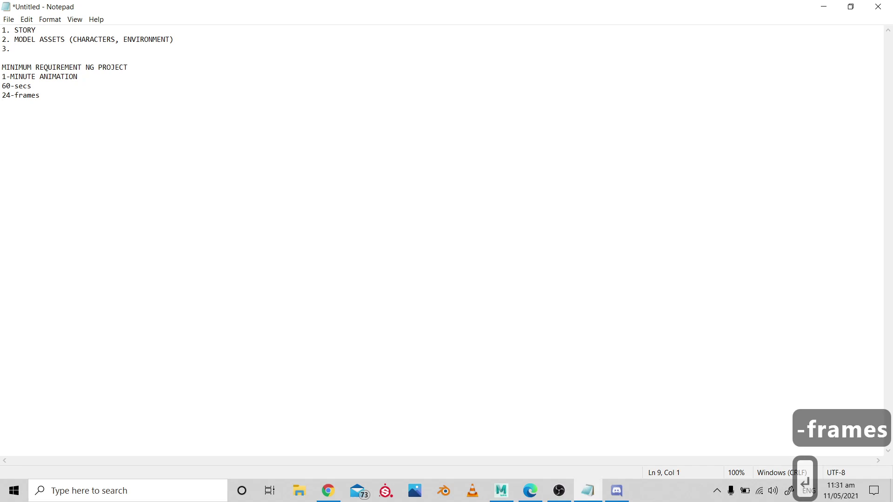
text(1440)
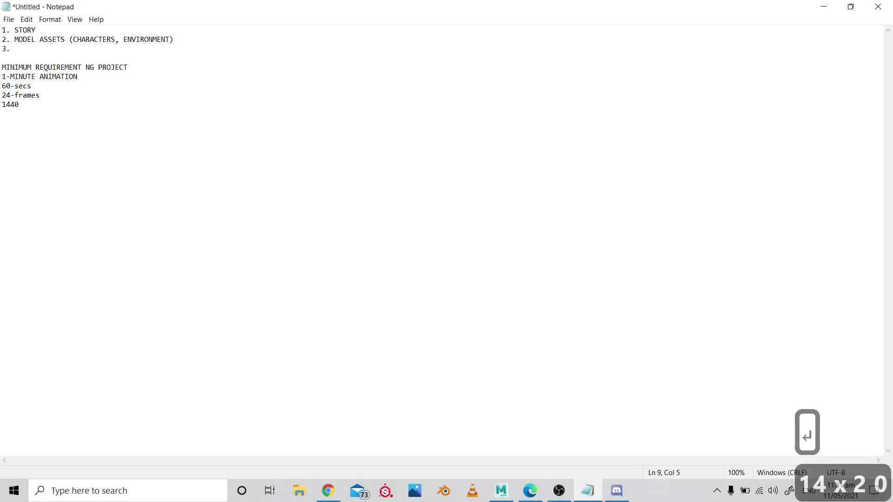
text(-fra)
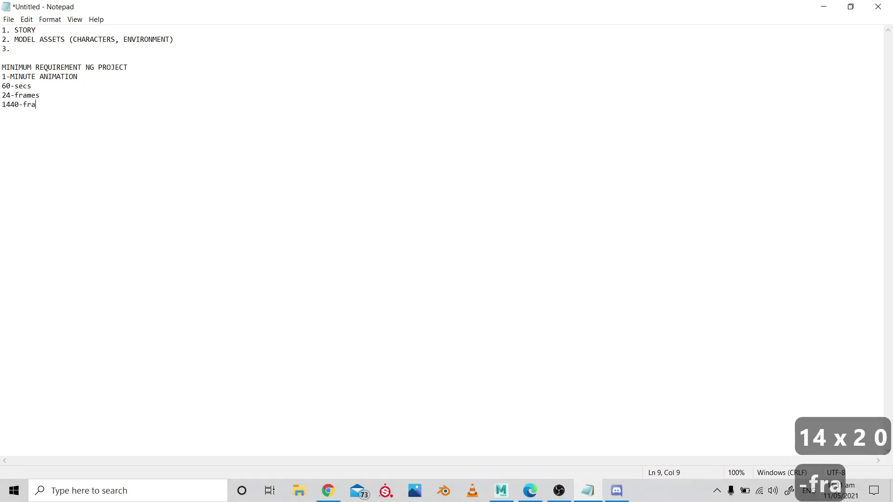
text(mes)
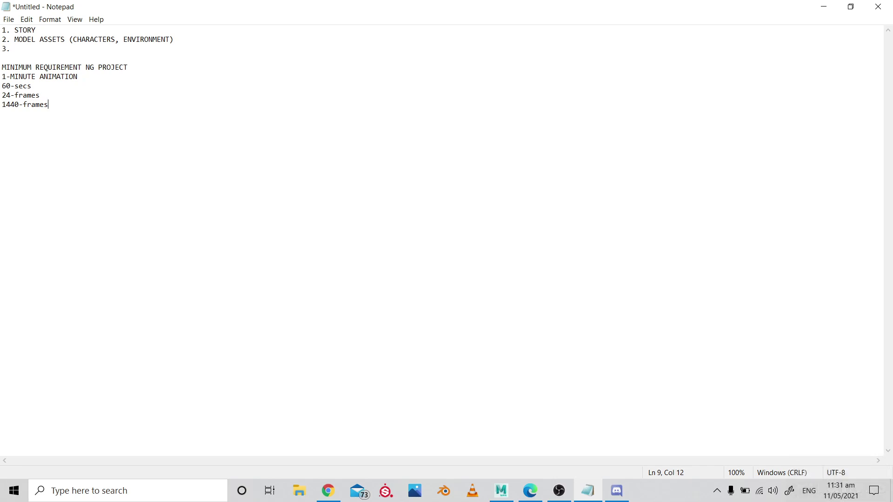
- Open the Calculator app and move its window near the middle of the notes
key(super)
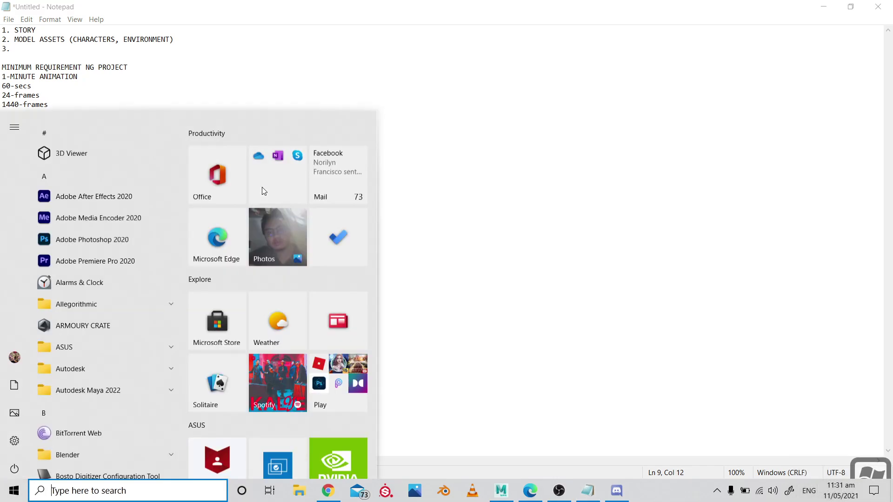
text(ca)
key(Return)
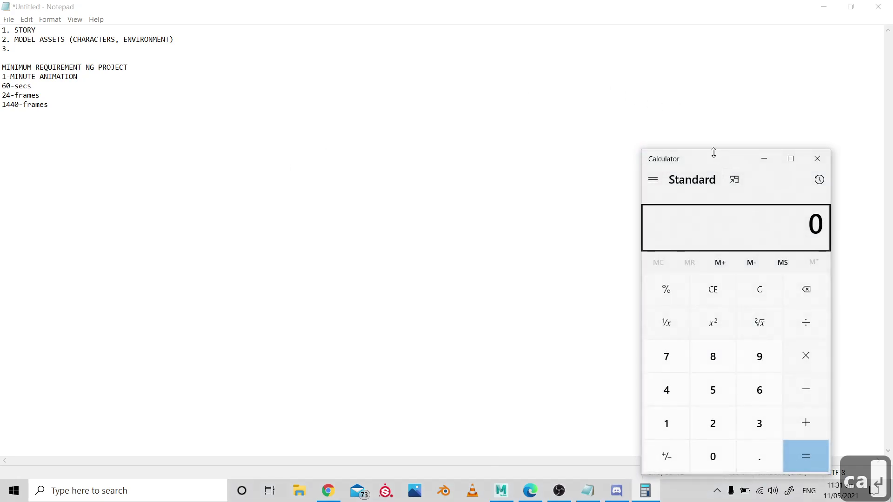
drag(702, 161, 501, 85)
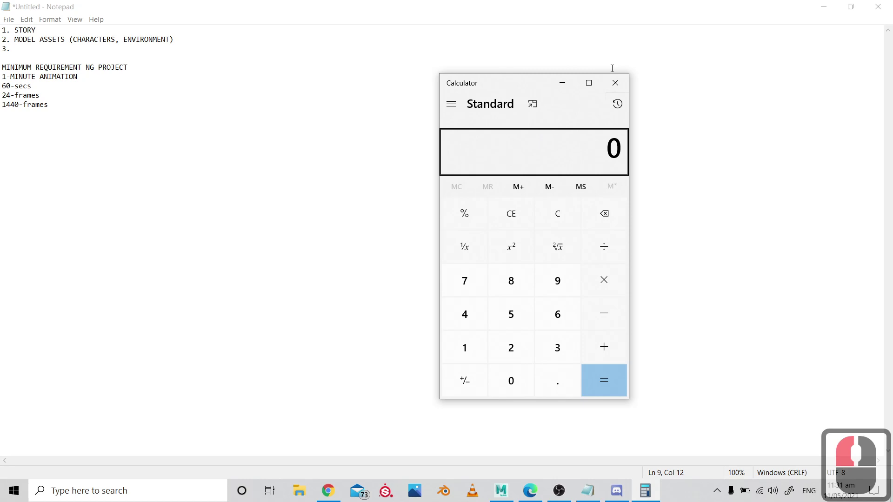
- Divide 1440 by 5 in the calculator, highlight the result, and minimize the calculator
click(472, 343)
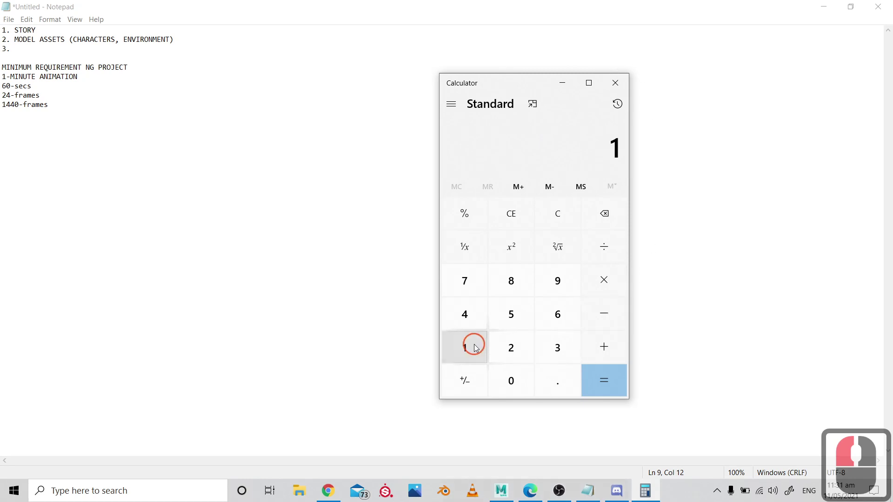
click(477, 320)
click(476, 319)
click(520, 392)
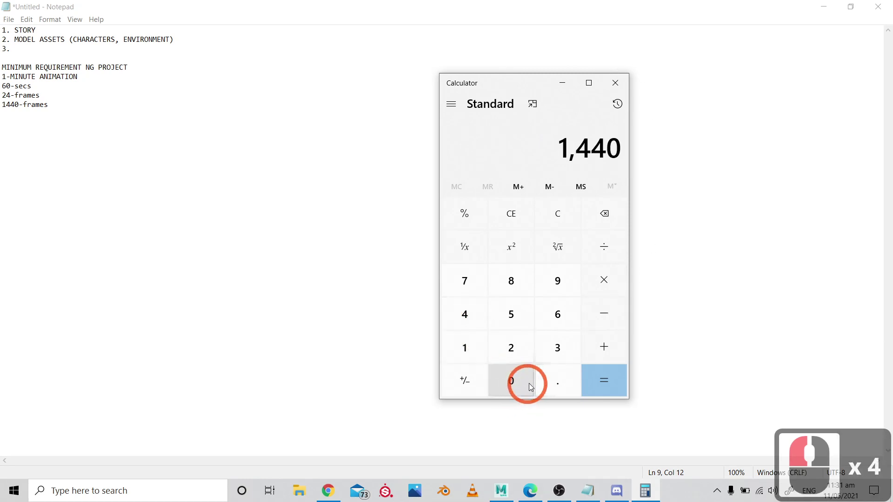
click(613, 253)
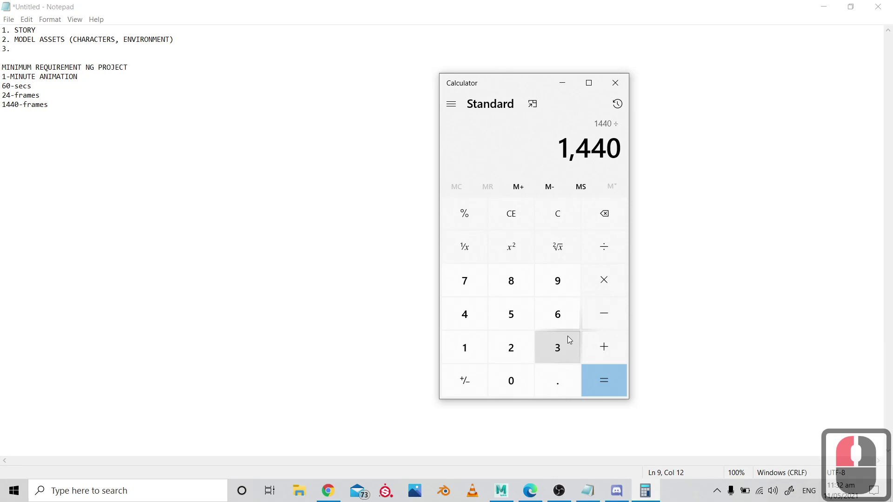
click(533, 324)
click(618, 378)
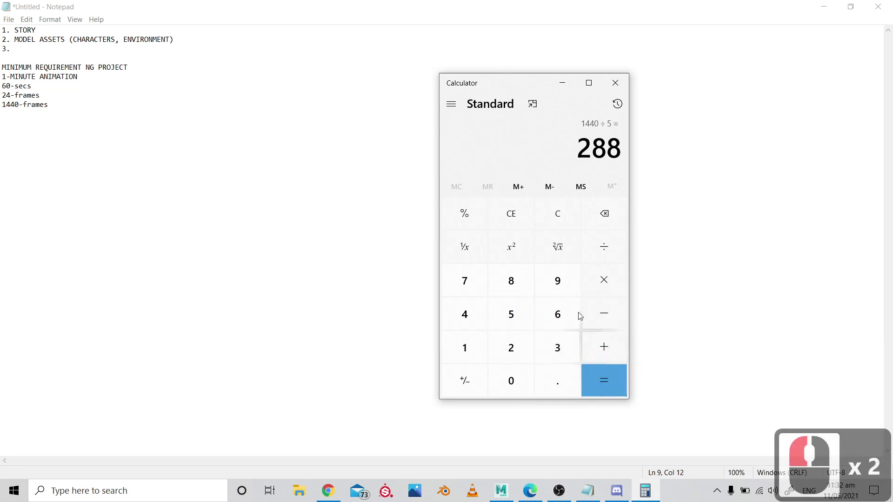
double_click(586, 147)
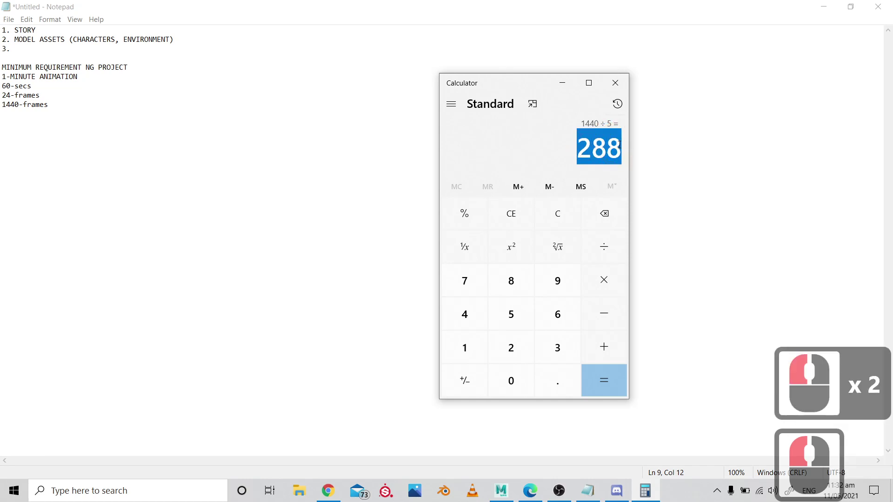
click(590, 148)
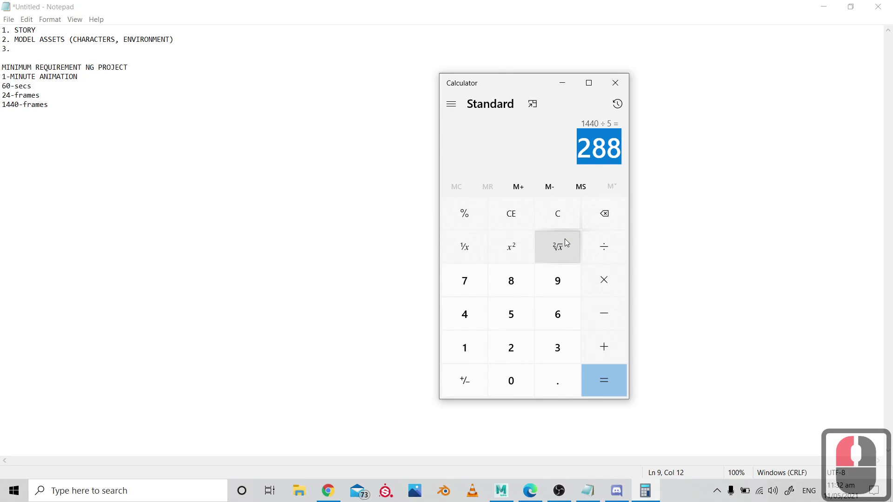
click(562, 83)
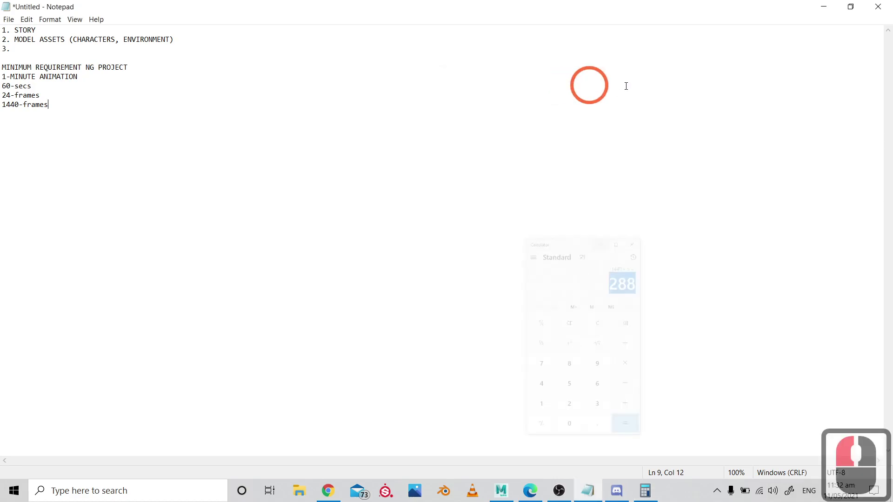
- Switch back to Maya and set the end frame of the playback range to 228
click(493, 491)
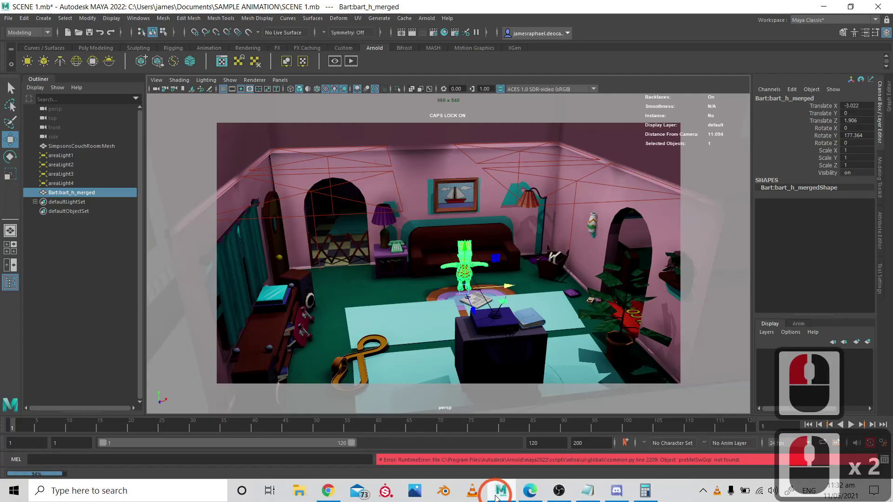
click(472, 491)
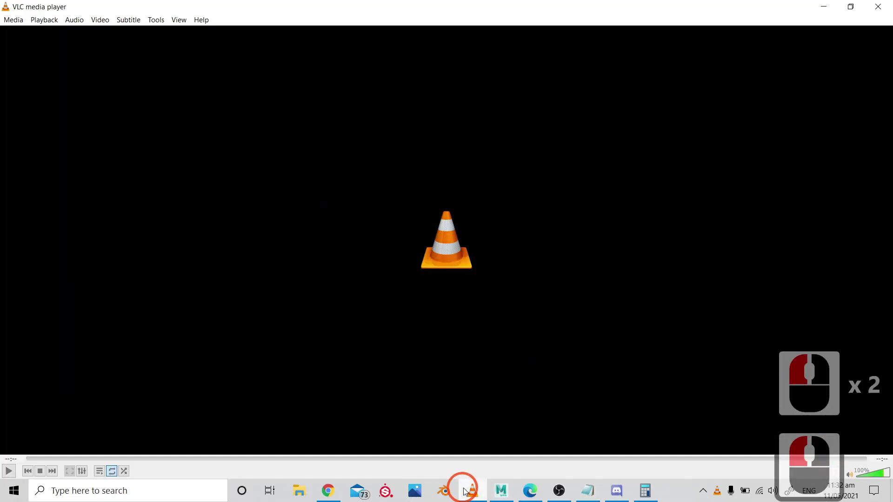
click(881, 7)
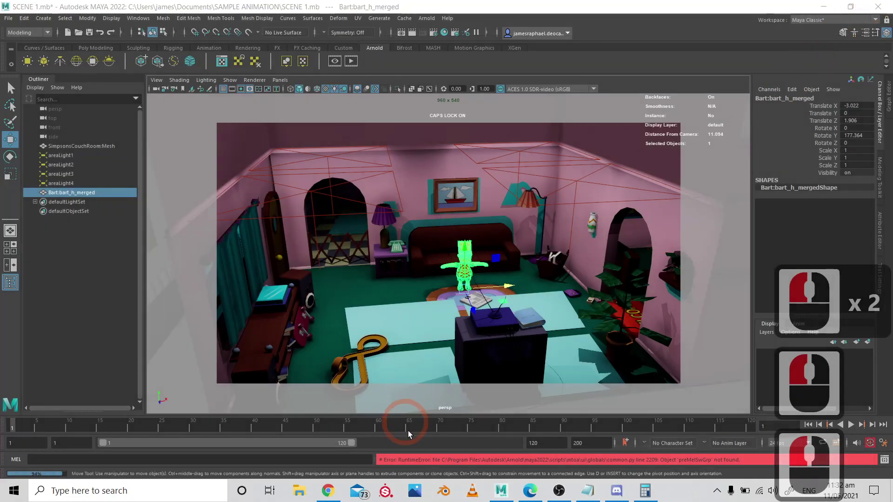
text(228)
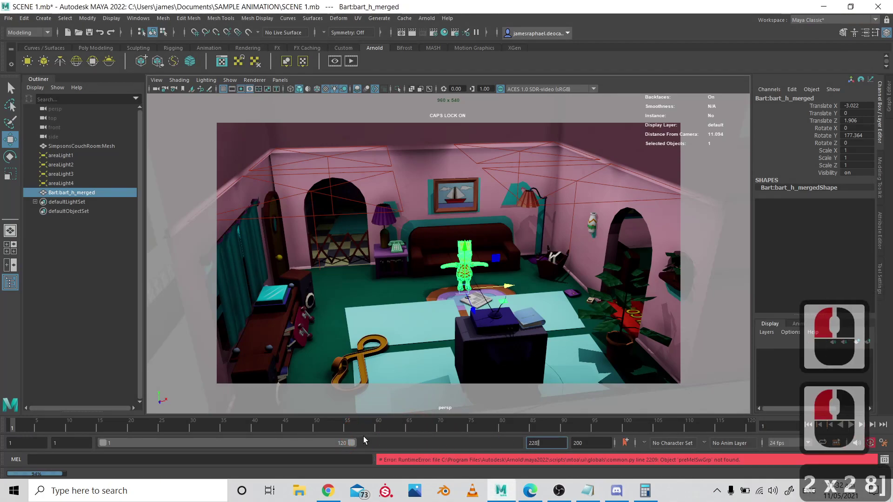
click(364, 436)
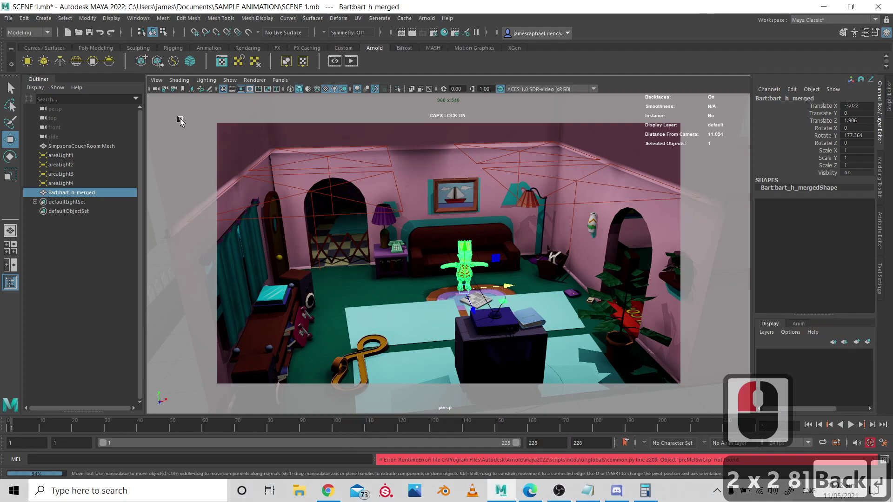
- Select the persp camera and scrub through the timeline
click(158, 89)
drag(180, 429, 281, 424)
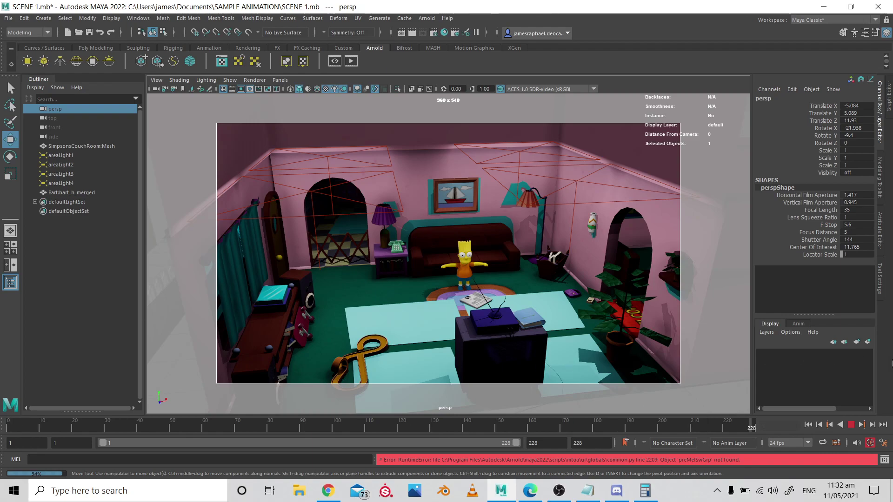
- Switch to Notepad and add the line "288-frame per member" below the 1440-frames line
key(alt+Tab)
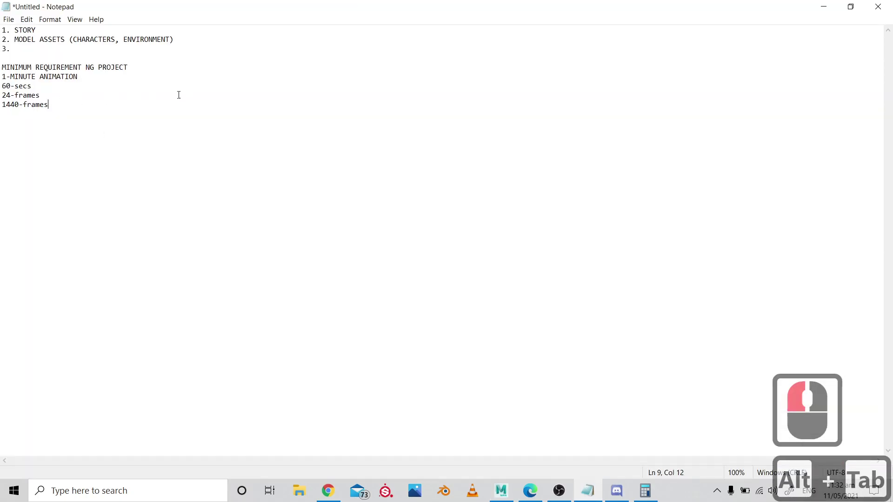
key(Return)
text(-)
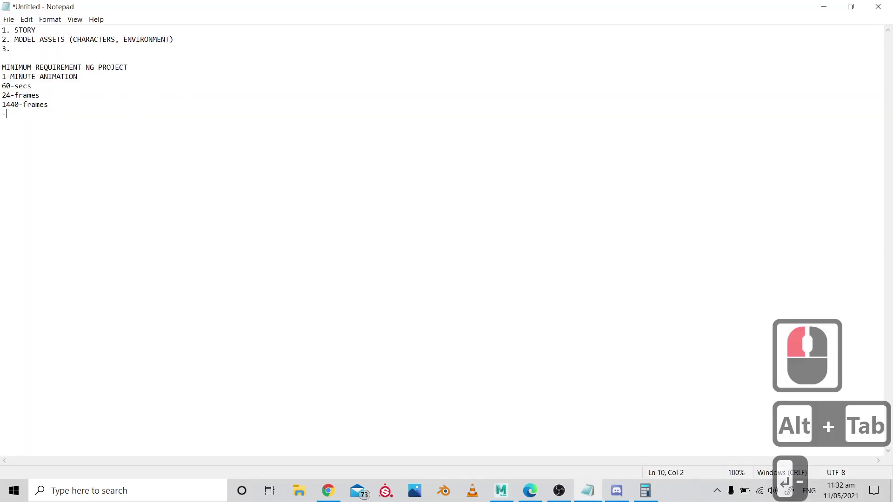
key(BackSpace)
text(22)
key(BackSpace)
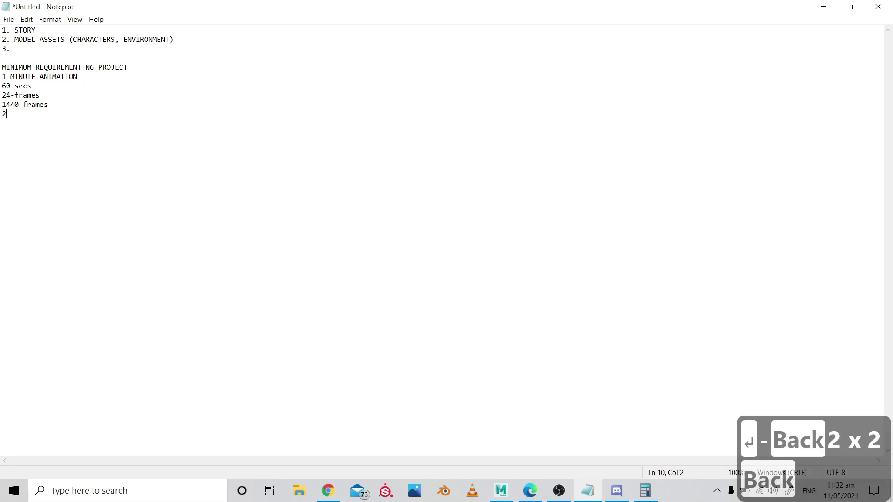
text(88-frame p)
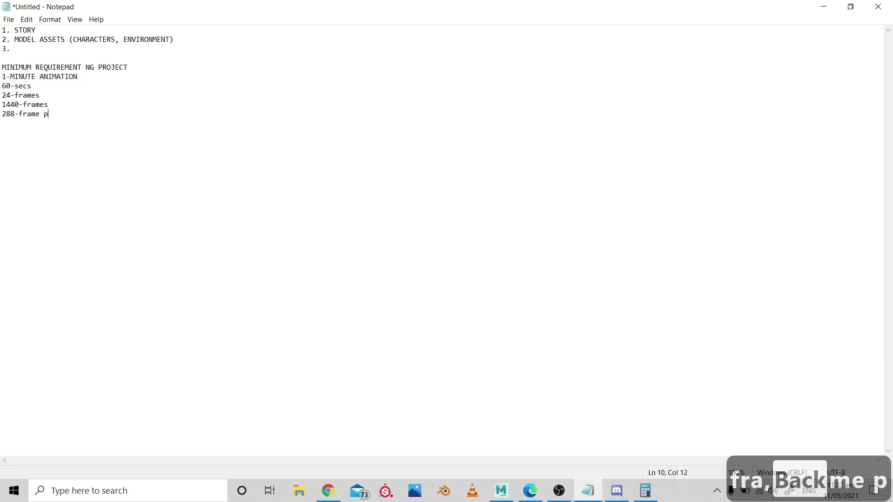
text(er member)
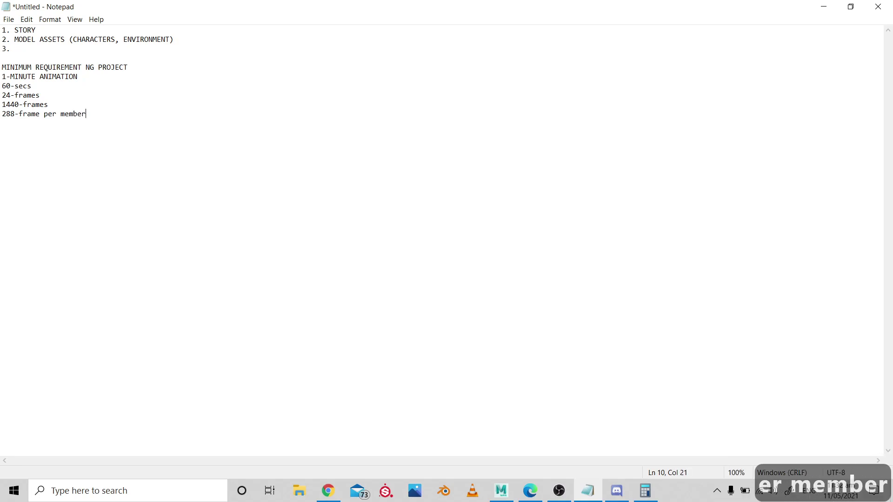
- Switch back to Maya, frame a wide shot of the living room with the persp camera, and keyframe the camera at frame 1
key(alt+Tab)
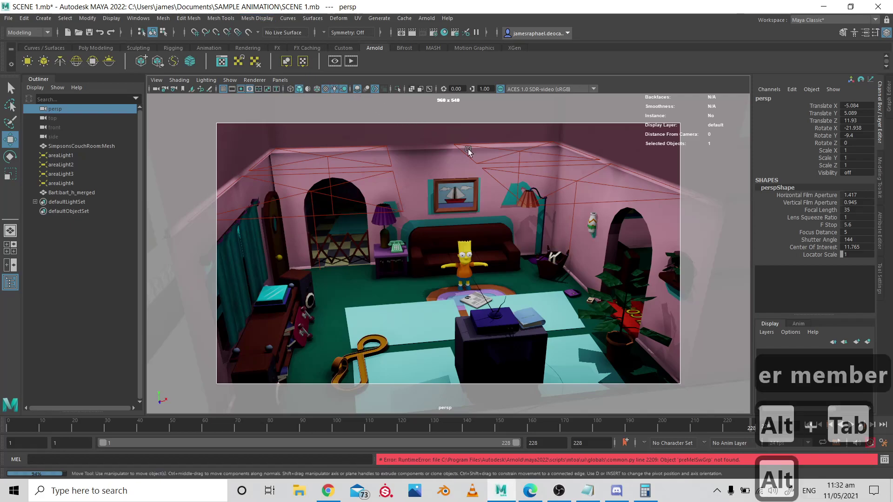
alt+right_drag(438, 275, 533, 274)
alt+middle_drag(219, 140, 200, 141)
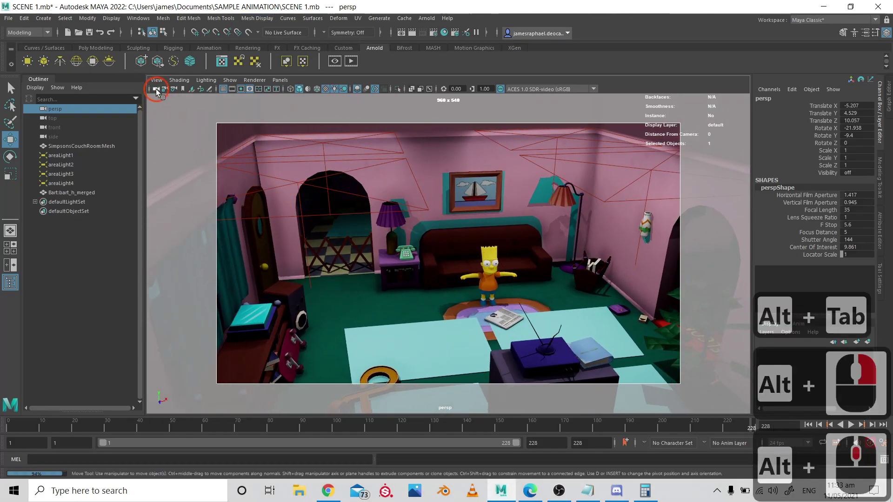
click(109, 454)
click(10, 426)
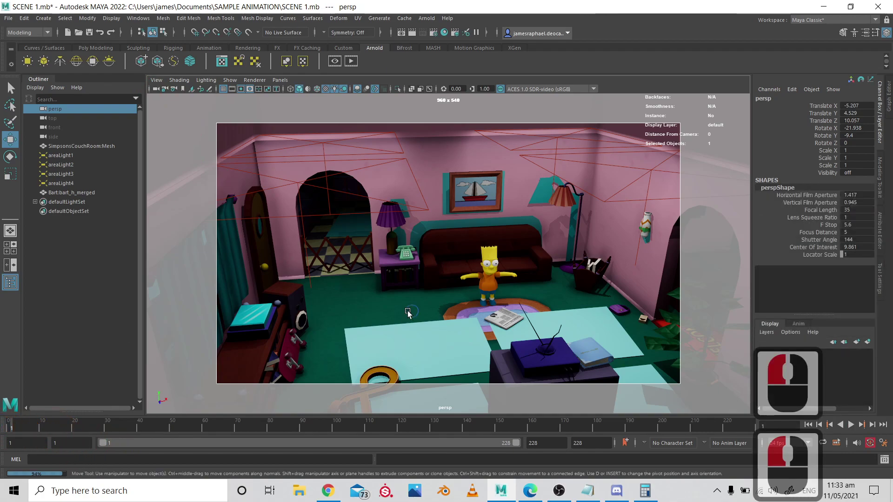
alt+scroll(400, 310, down, 3)
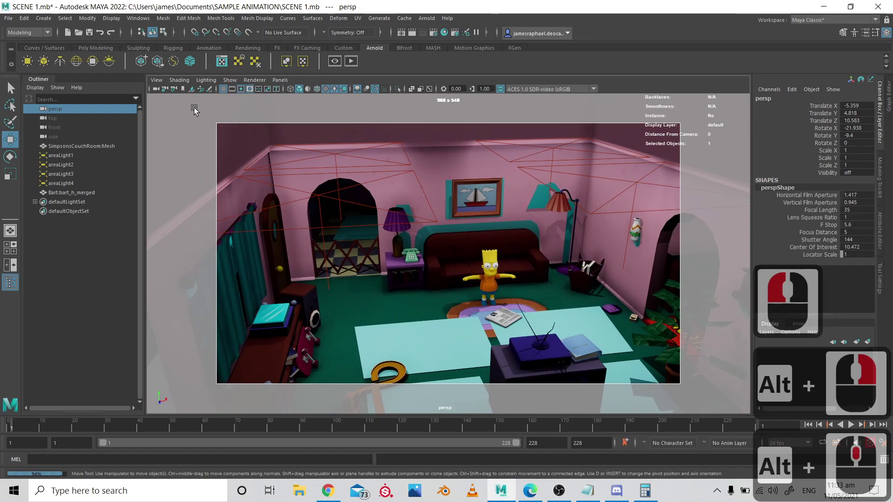
click(157, 89)
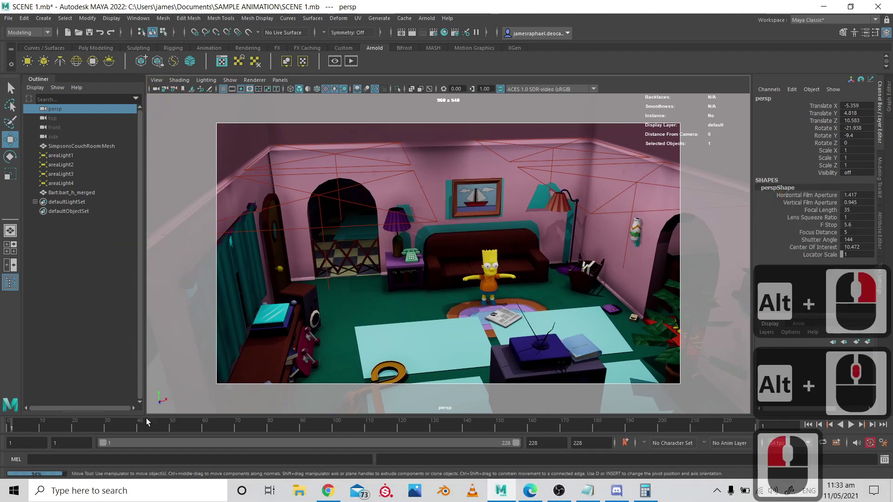
key(s)
- At frame 50, move the persp camera in to a frontal full-body shot of Bart and keyframe it
click(116, 432)
drag(166, 435, 172, 433)
alt+right_drag(381, 336, 444, 320)
alt+middle_drag(445, 320, 420, 285)
alt+right_drag(420, 286, 508, 296)
alt+drag(508, 296, 478, 289)
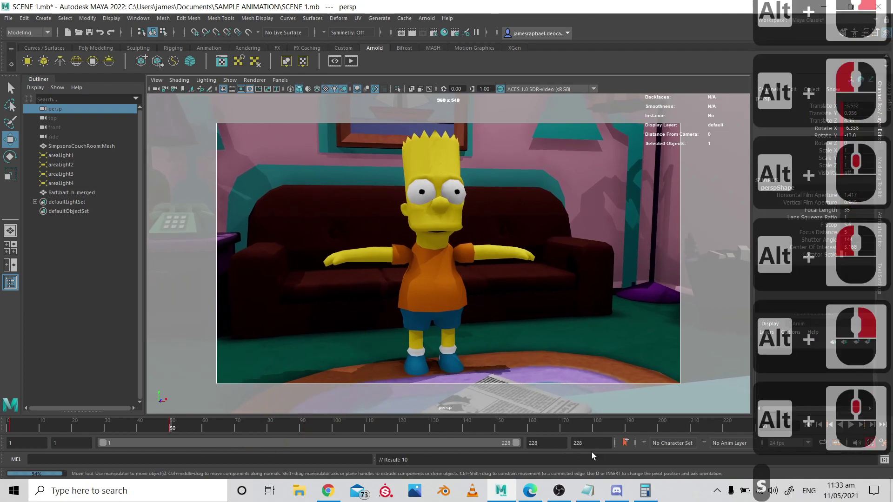
- Play the persp camera move from the first frame and stop playback
click(808, 426)
click(851, 425)
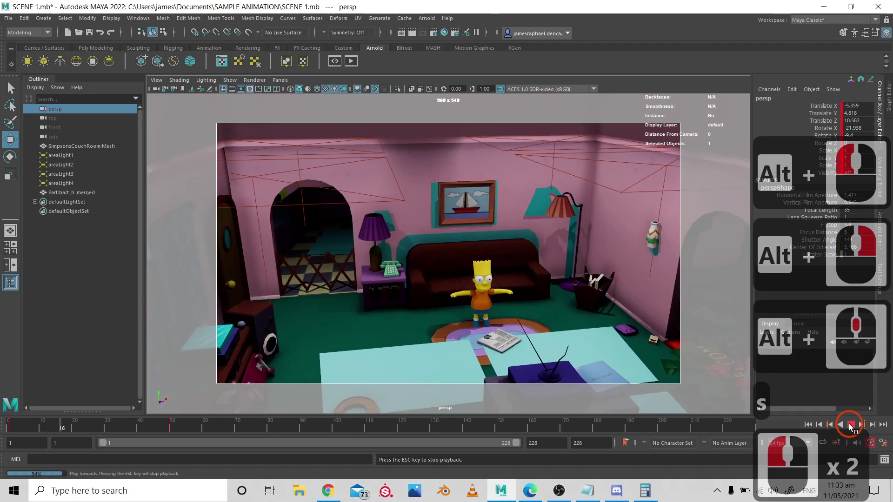
click(851, 425)
- Set the playback speed to Play Every Frame, Max Real-time
click(532, 426)
right_click(532, 427)
mouse_move(611, 349)
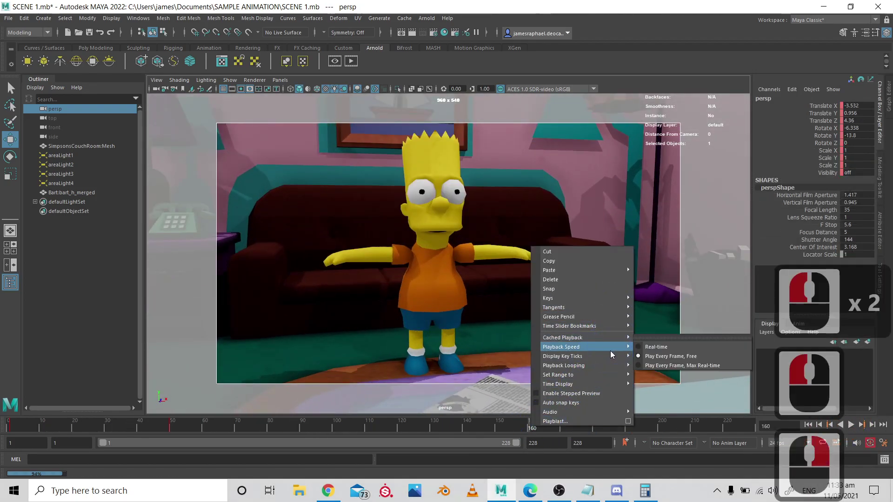
click(647, 366)
- Replay the camera move from the first frame at the new speed and scrub around frame 50
click(809, 425)
click(851, 425)
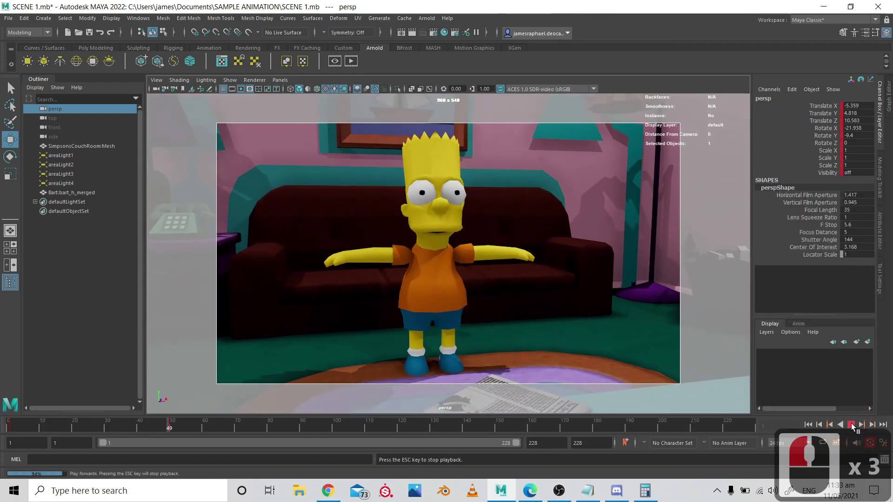
click(852, 424)
drag(132, 427, 179, 421)
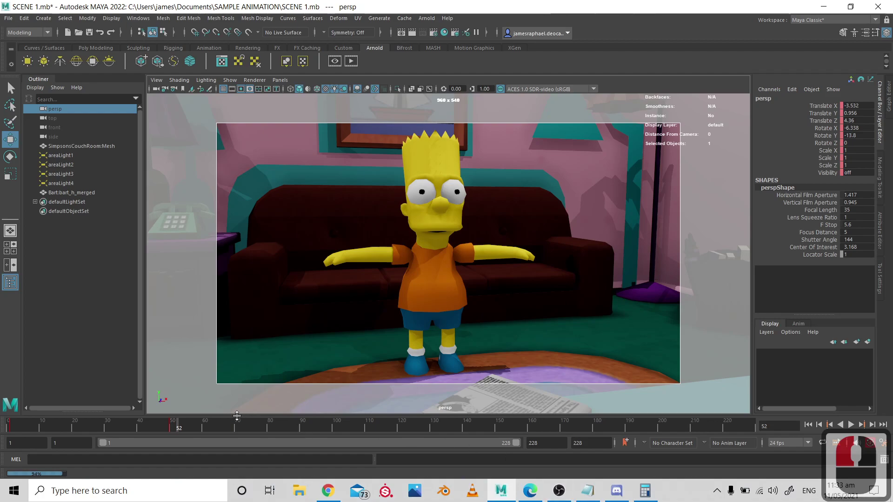
- Set both the animation end frame and the playback range end frame to 288
key(alt+Tab)
key(alt+Tab)
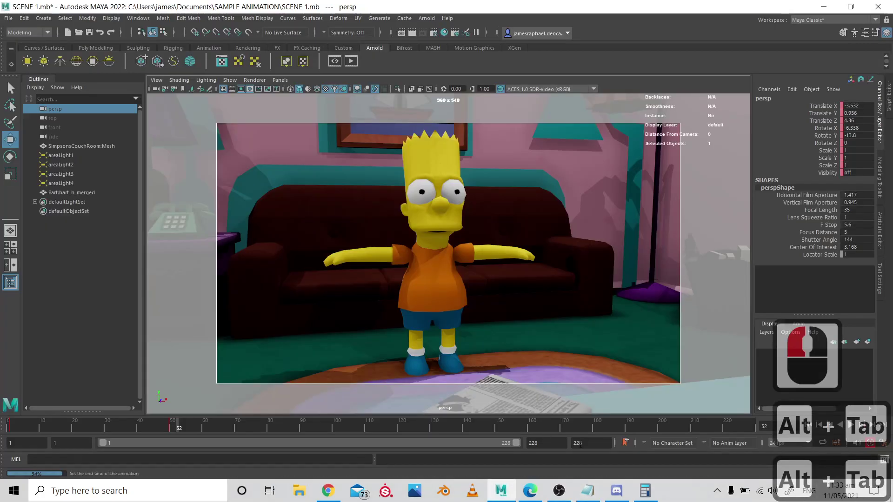
drag(604, 443, 459, 431)
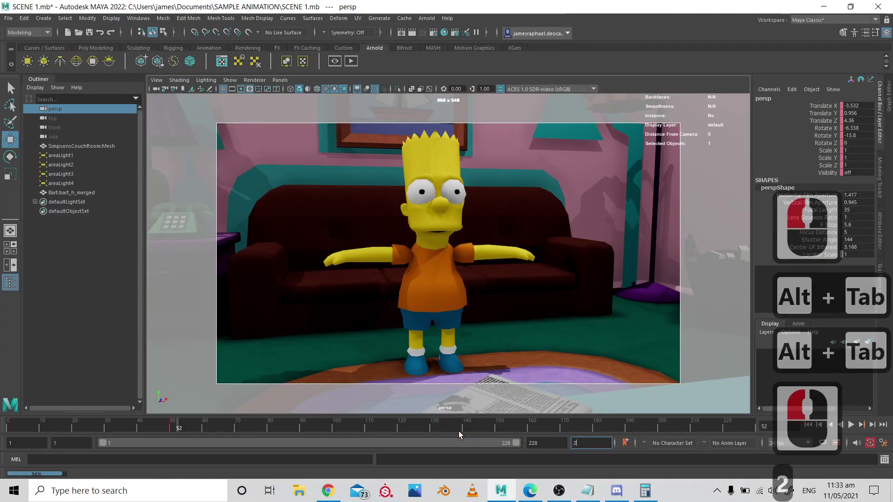
text(288)
key(Return)
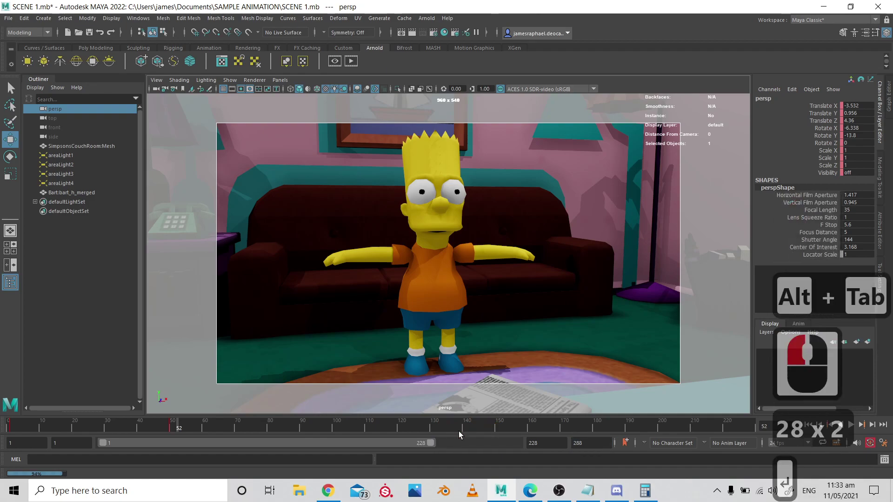
click(533, 442)
text(288)
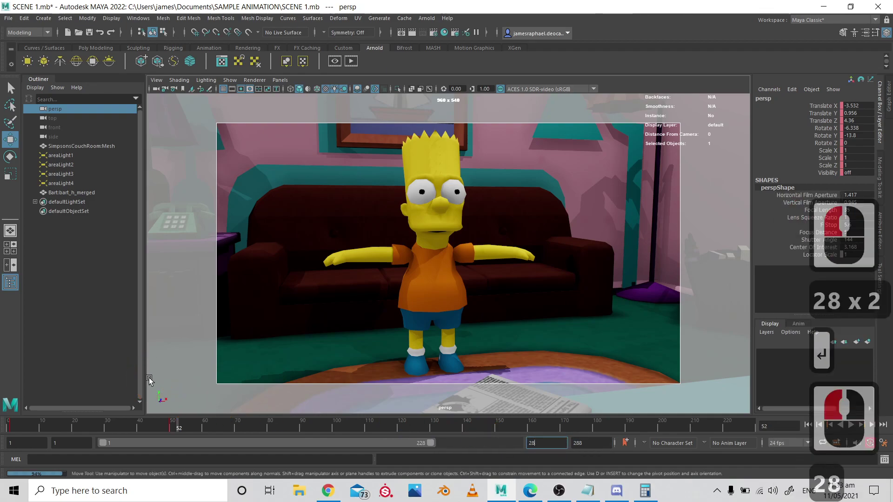
key(Return)
- Check the notes and the calculator for the frame count per member, and return to Maya
key(alt+Tab)
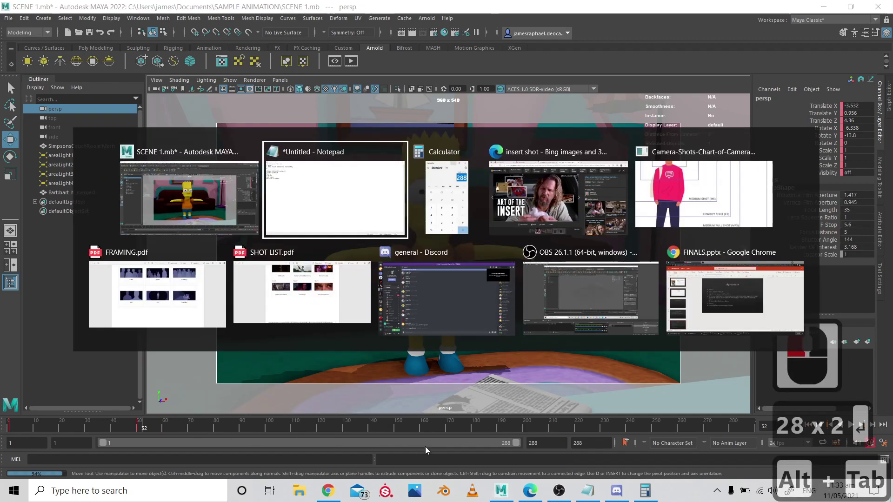
key(alt+Tab)
key(alt+Tab)
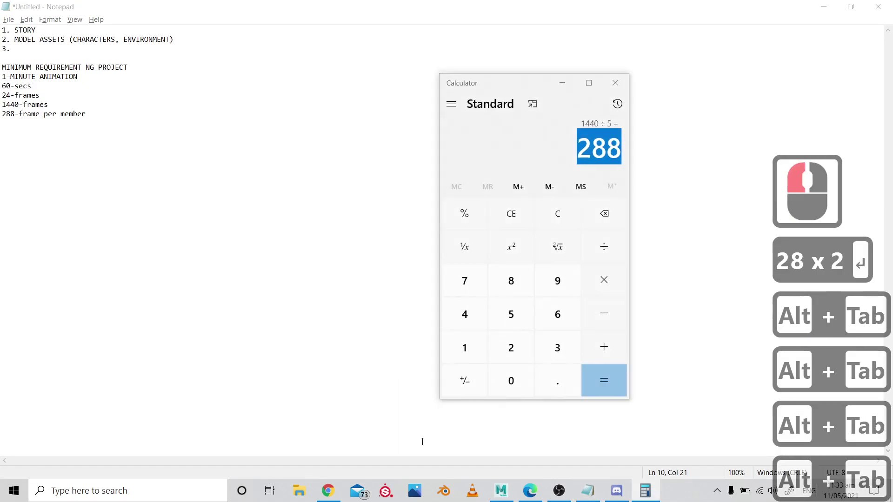
key(alt+Tab)
key(Tab)
- Go to frame 50 on the timeline and create a new perspective camera for the viewport
drag(110, 433, 139, 422)
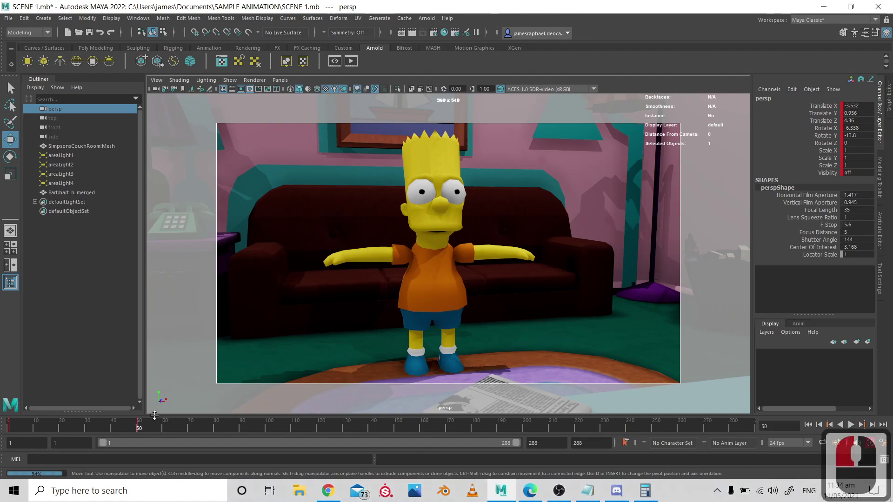
click(137, 423)
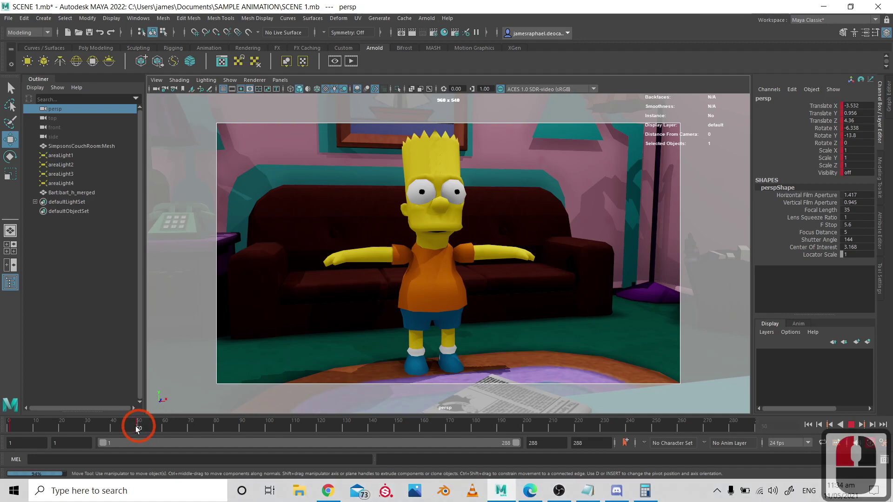
click(279, 80)
mouse_move(362, 87)
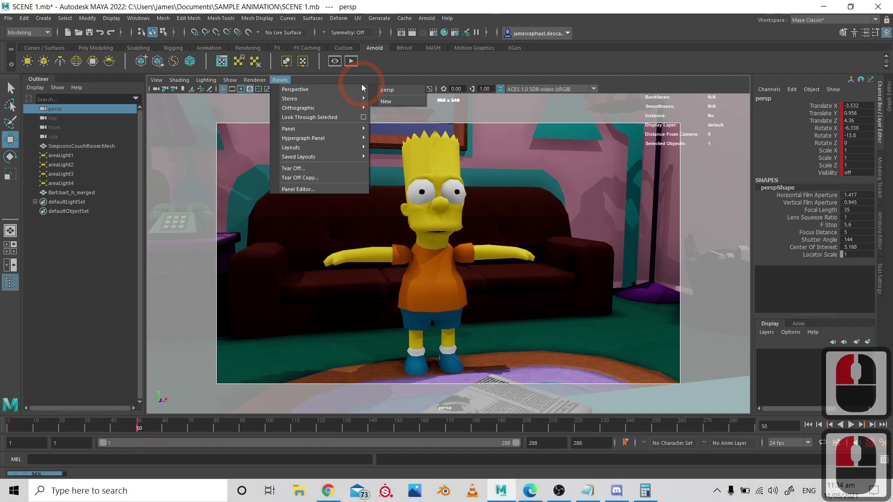
click(394, 102)
- Move the persp1 camera into the living room and frame Bart at an angle in front of the couch
alt+scroll(347, 302, up, 6)
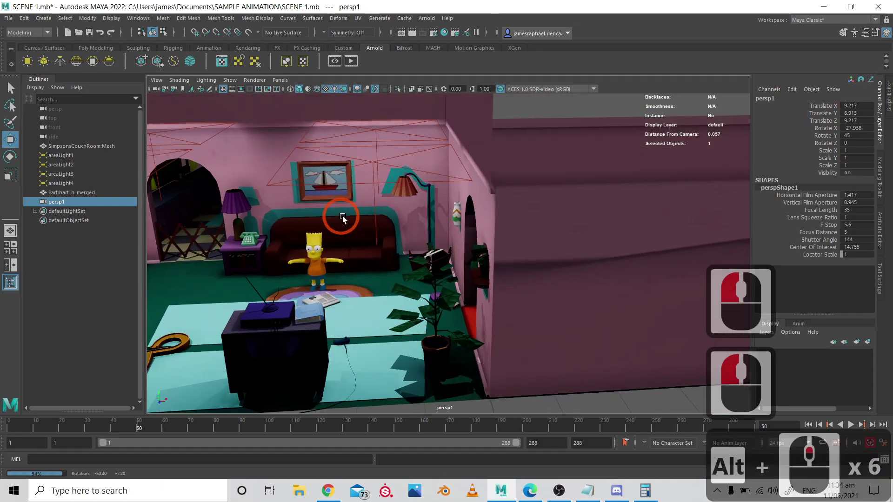
alt+drag(342, 218, 397, 181)
alt+scroll(355, 205, up, 3)
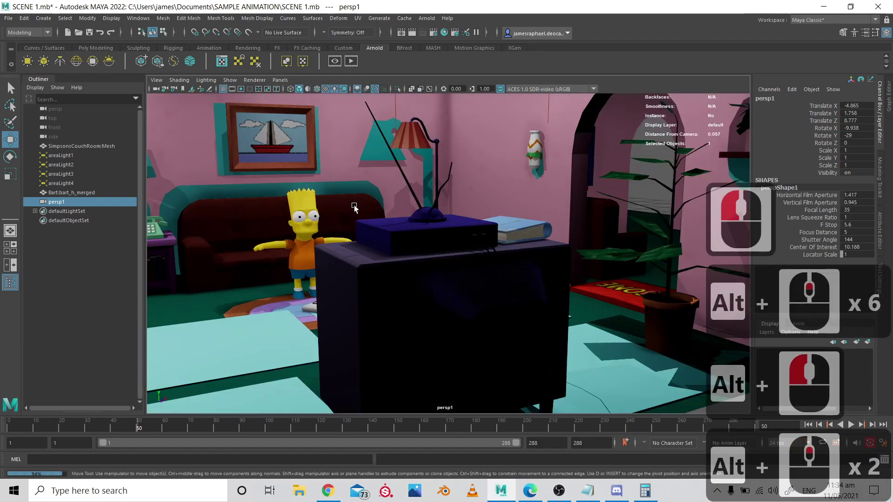
alt+scroll(392, 225, up, 2)
alt+scroll(367, 236, up, 3)
alt+drag(305, 250, 274, 219)
alt+scroll(328, 247, down, 3)
alt+scroll(253, 233, down, 3)
alt+scroll(273, 220, up, 3)
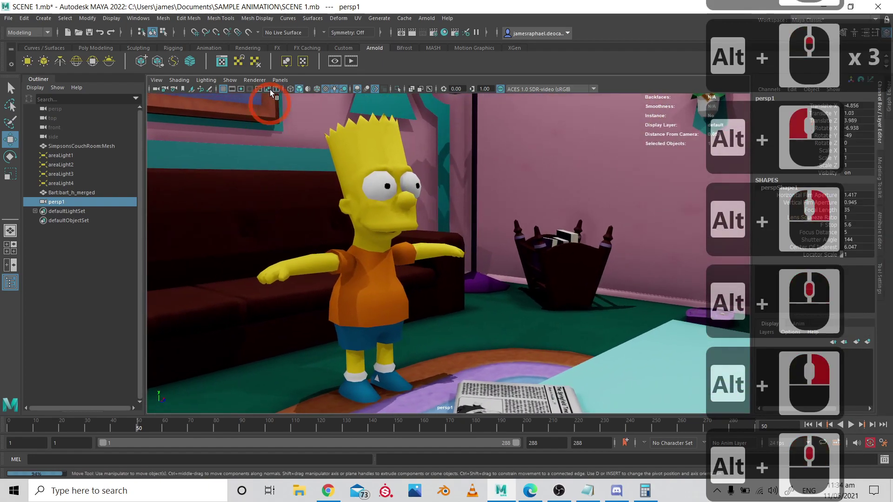
- Turn on the resolution gate and gate mask for the persp1 view
click(242, 89)
click(291, 129)
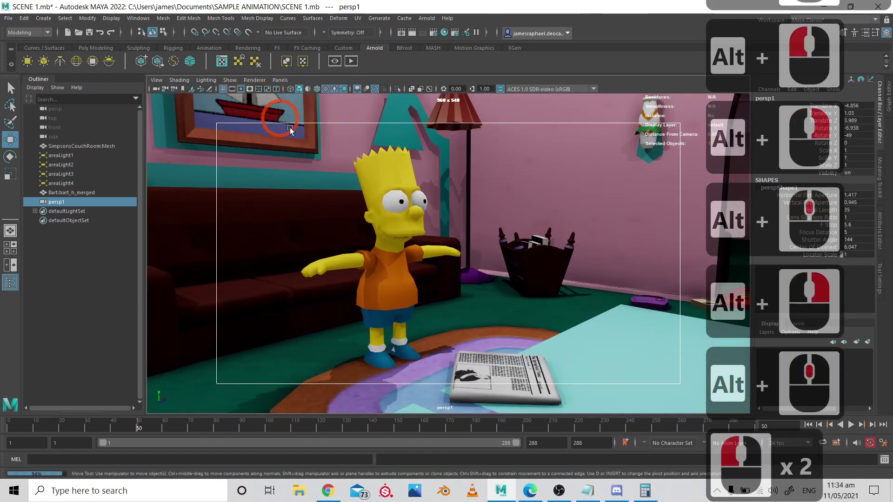
click(249, 89)
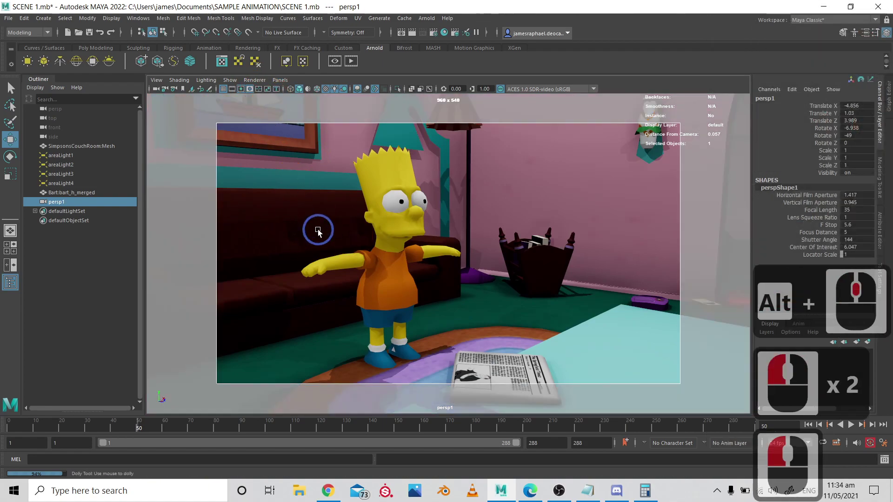
- Fine-tune the persp1 framing so Bart stands just right of centre, and keyframe the camera at frame 50
alt+right_drag(315, 225, 241, 323)
alt+right_drag(294, 265, 302, 265)
alt+middle_drag(303, 265, 267, 148)
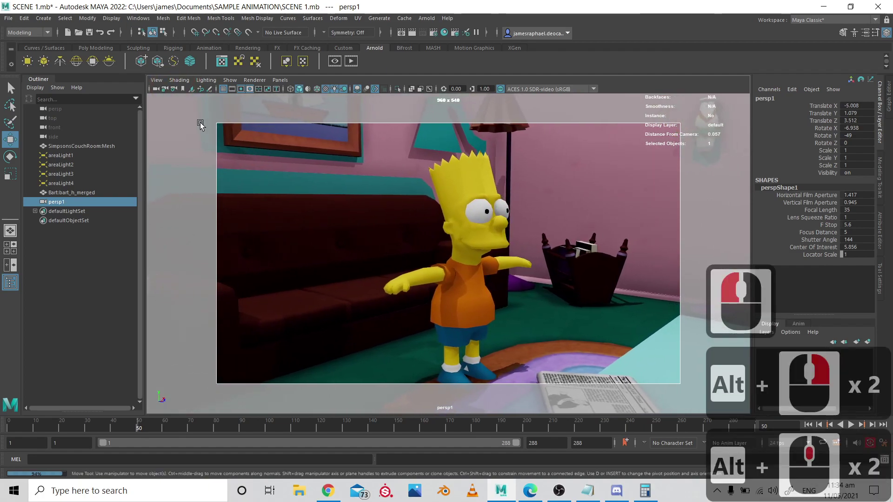
click(156, 96)
key(s)
- At frame 100, move the persp1 camera in to a close-up of Bart's face and keyframe it
click(241, 424)
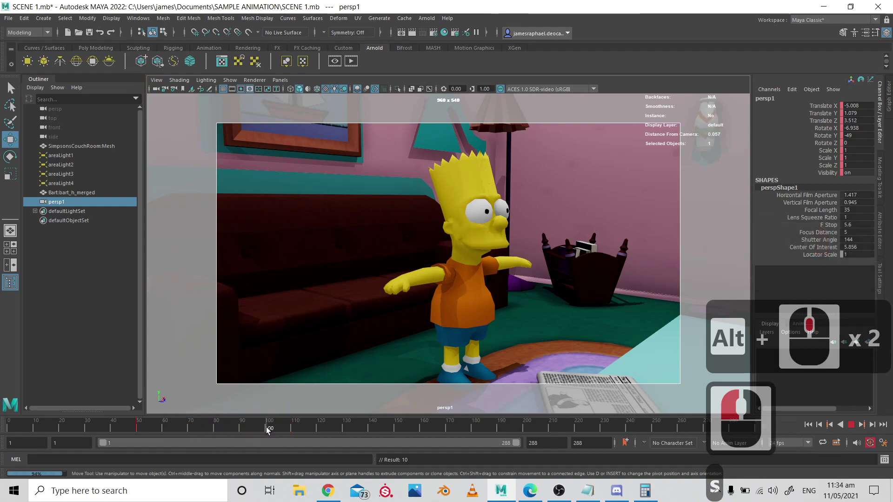
alt+right_drag(419, 254, 434, 272)
alt+middle_drag(433, 272, 420, 269)
alt+right_drag(420, 269, 420, 267)
alt+middle_drag(420, 266, 411, 264)
mouse_move(411, 263)
alt+mouse_down()
mouse_move(424, 259)
mouse_move(397, 259)
mouse_move(413, 261)
mouse_move(405, 259)
alt+mouse_up()
alt+right_drag(405, 259, 329, 259)
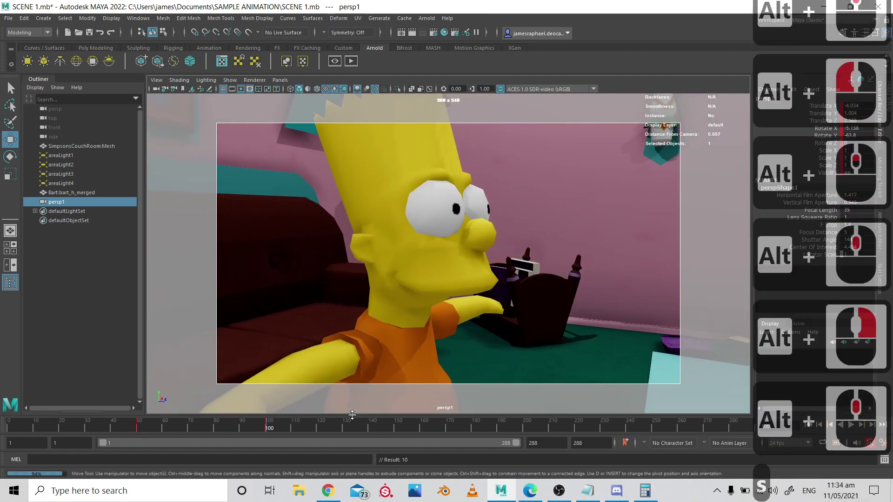
- Play the persp1 camera move from frame 50, stop it, and scrub around frame 100
click(808, 425)
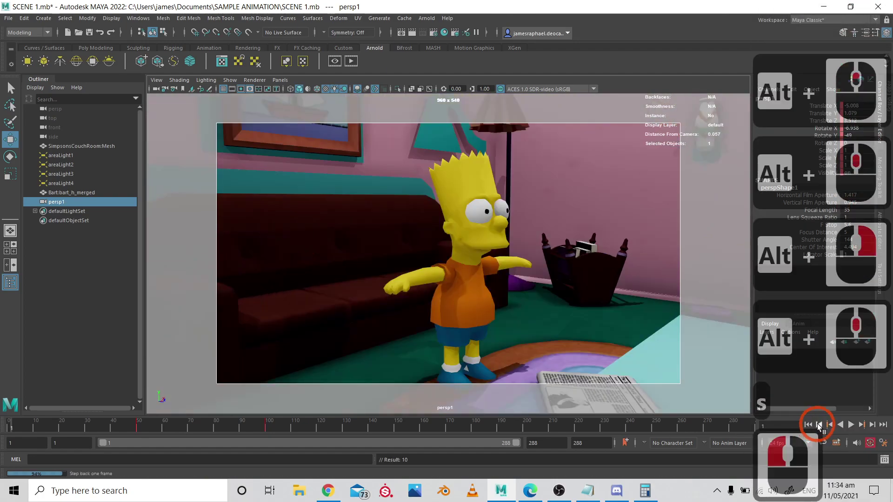
click(138, 428)
click(709, 453)
click(851, 424)
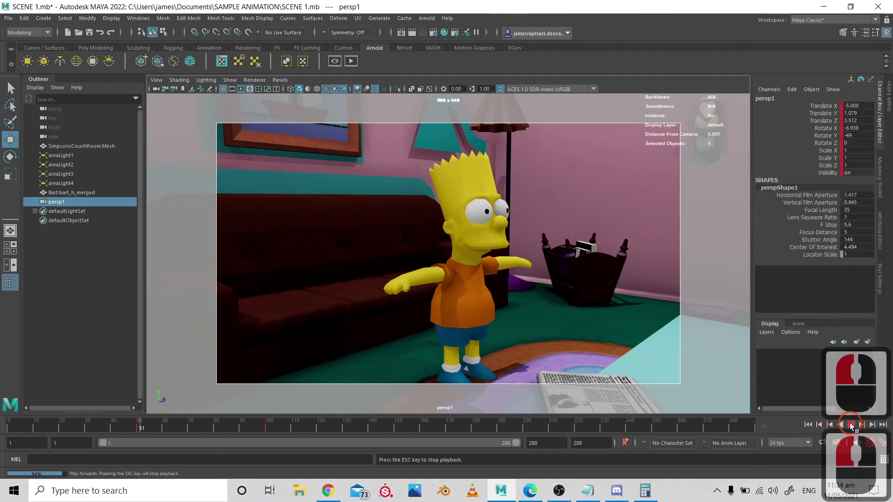
click(851, 424)
click(314, 452)
mouse_move(279, 425)
mouse_down()
mouse_move(141, 431)
mouse_move(270, 432)
mouse_up()
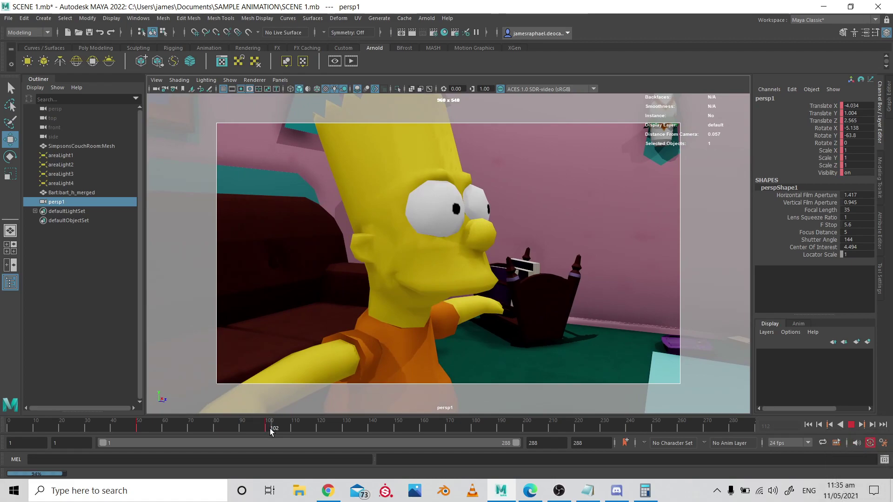
- Keyframe persp1 at frame 150 with the same close-up of Bart, and scrub the hold between frames 100 and 150
mouse_move(273, 429)
mouse_down()
mouse_move(293, 427)
mouse_move(158, 424)
mouse_move(262, 422)
mouse_up()
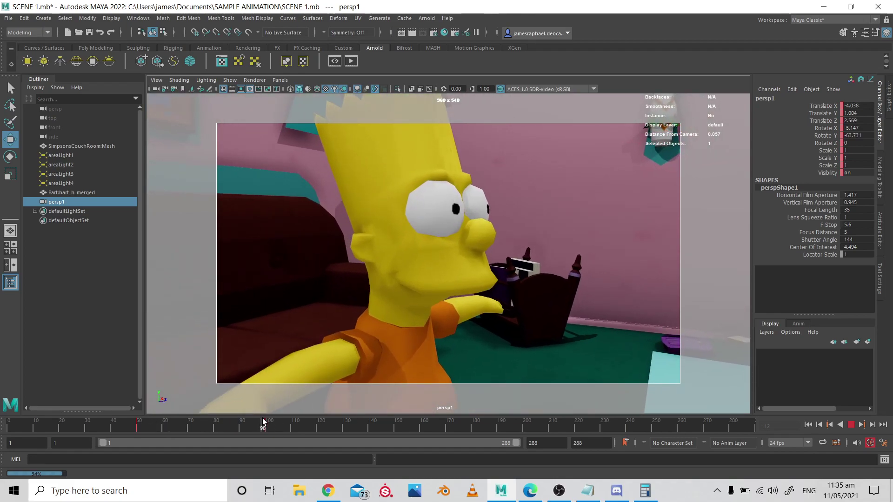
click(397, 431)
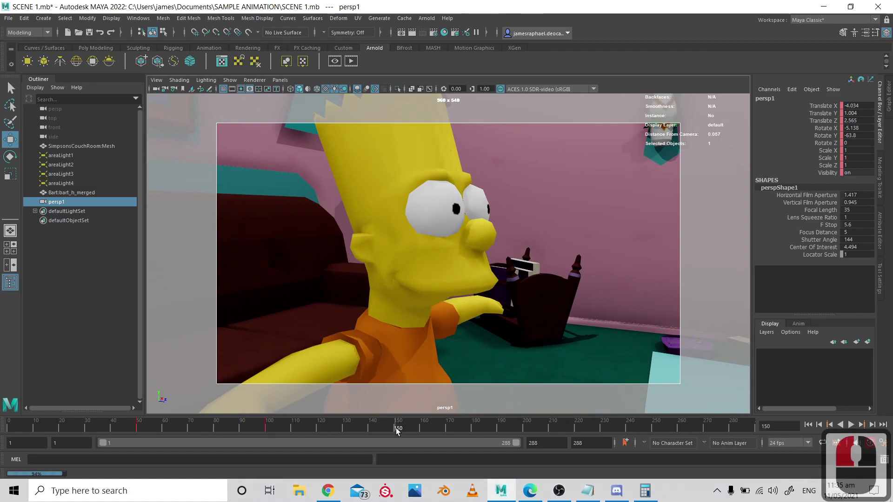
key(s)
drag(374, 431, 350, 428)
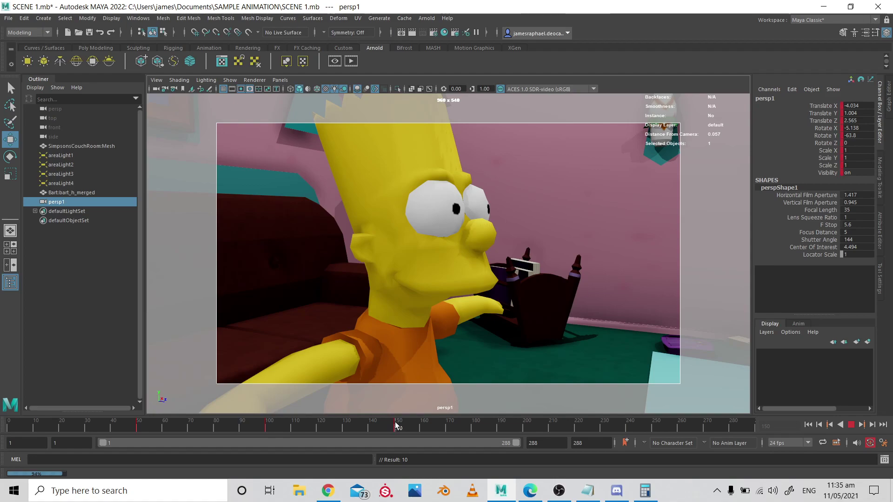
drag(397, 426, 397, 426)
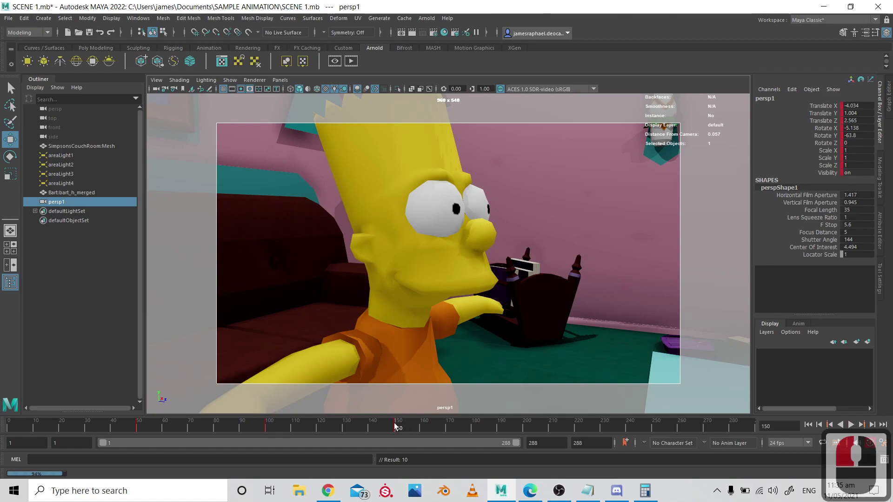
mouse_move(341, 428)
mouse_down()
mouse_move(120, 429)
mouse_move(352, 425)
mouse_up()
- Play the persp1 camera animation from the first frame twice to review the push-in and the close-up hold
click(808, 425)
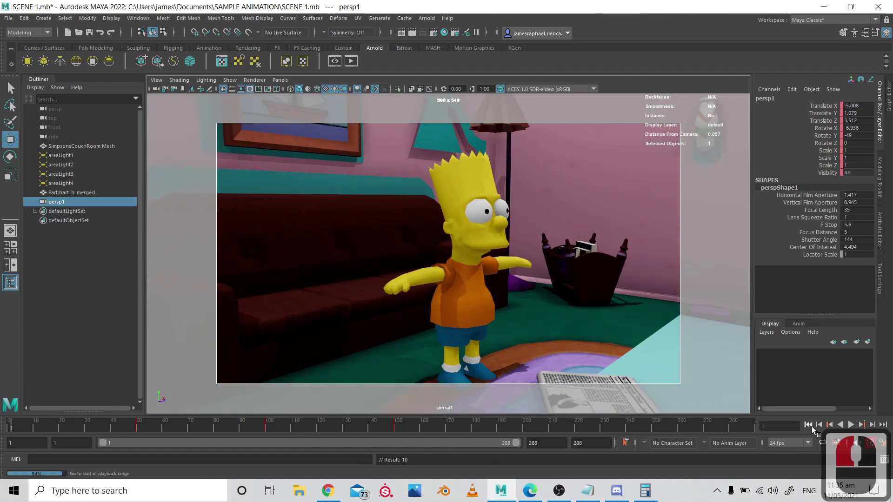
click(848, 425)
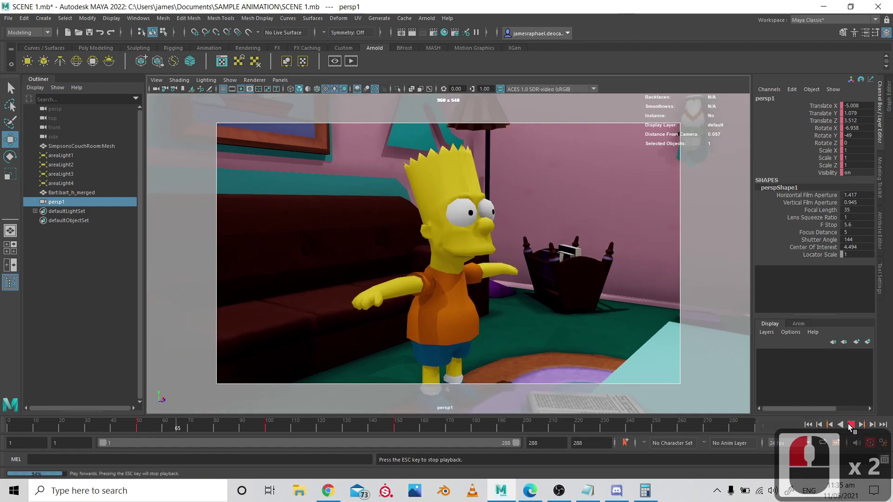
click(851, 425)
click(808, 425)
click(850, 425)
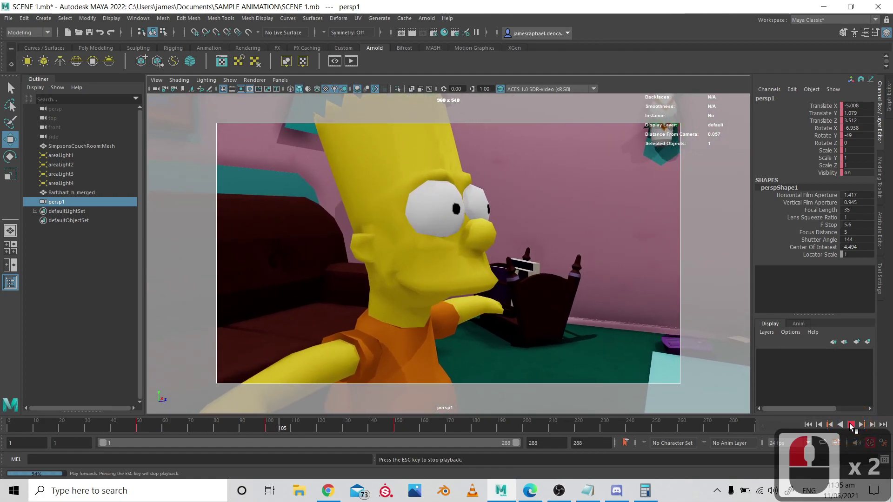
click(850, 425)
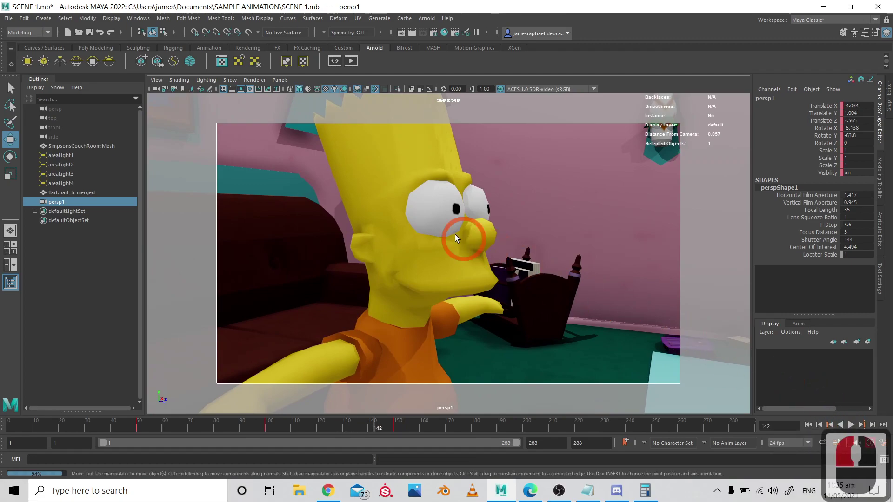
- Try to reframe persp1 as a wider shot of Bart in front of the couch at frame 142
alt+drag(370, 232, 408, 240)
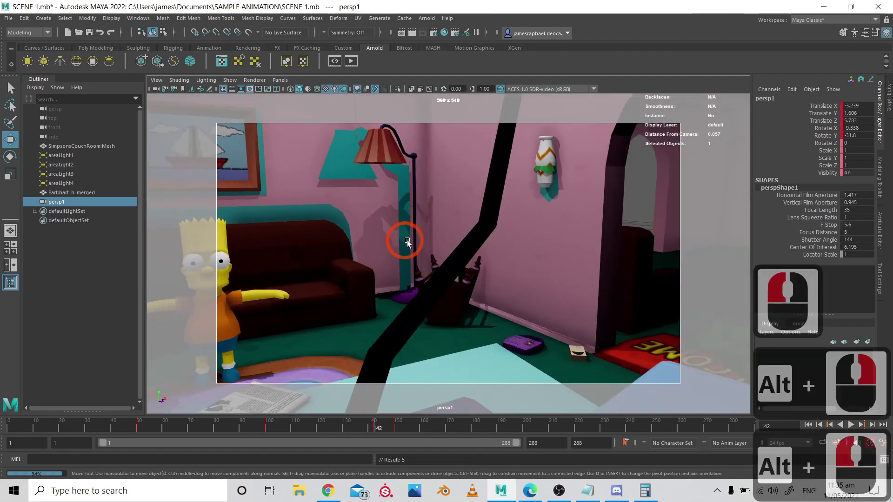
alt+right_drag(409, 239, 506, 229)
alt+middle_drag(507, 229, 429, 198)
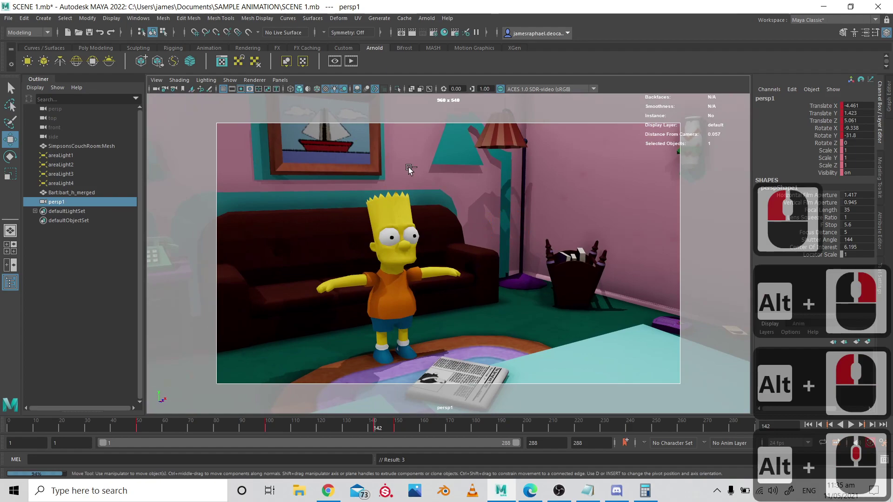
- Undo the recent persp1 moves and keyframes back to the frame 50 framing, and pull the camera back slightly
key(ctrl+z)
key(ctrl+z)
key(ctrl+z)
key(ctrl+z)
key(ctrl+z)
key(ctrl+z)
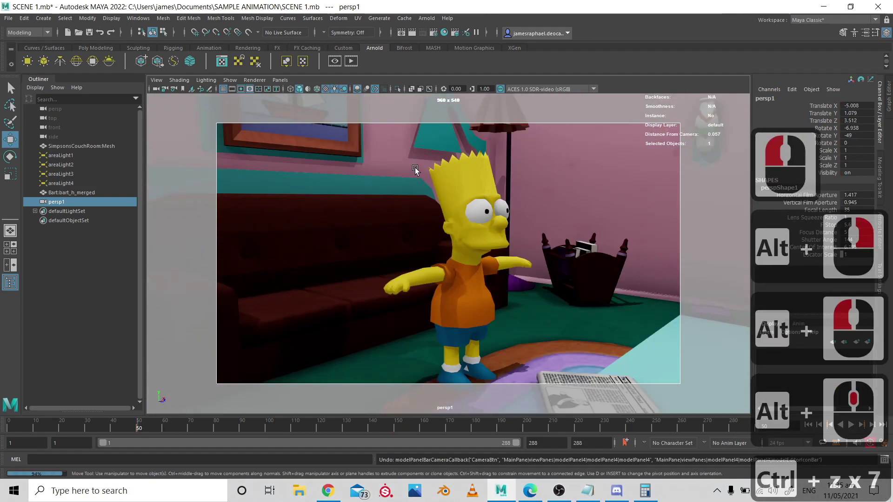
alt+right_drag(500, 241, 476, 239)
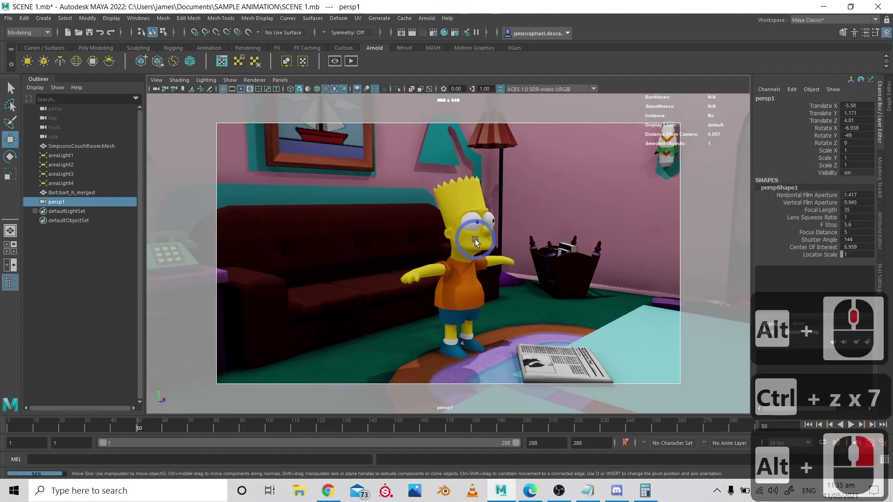
- Switch to Microsoft Edge and review the shot sizes in SHOT LIST.pdf, starting from the establishing shot
key(alt+Tab)
key(alt+Tab)
key(alt+Tab)
key(alt+Tab)
key(alt+Tab)
key(alt+Tab)
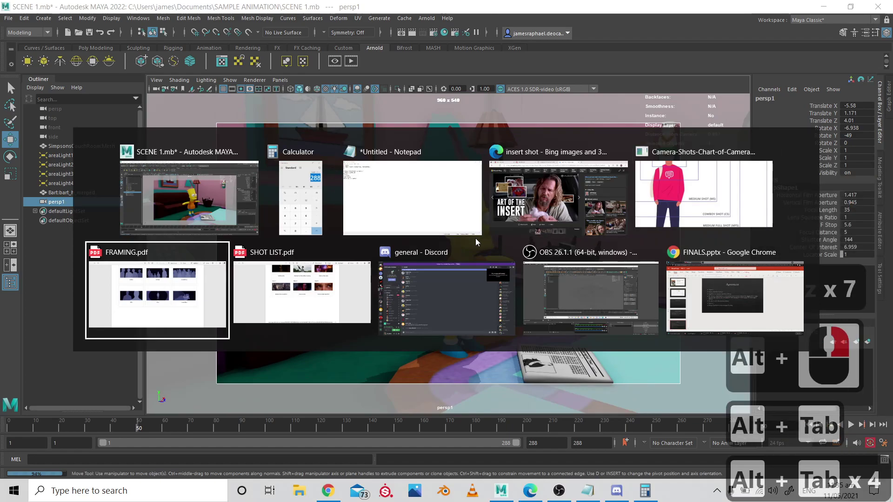
key(alt+Tab)
key(alt+Tab)
key(alt+Tab)
key(alt+Tab)
key(alt+Tab)
key(alt+Tab)
key(alt+Tab)
key(alt+Tab)
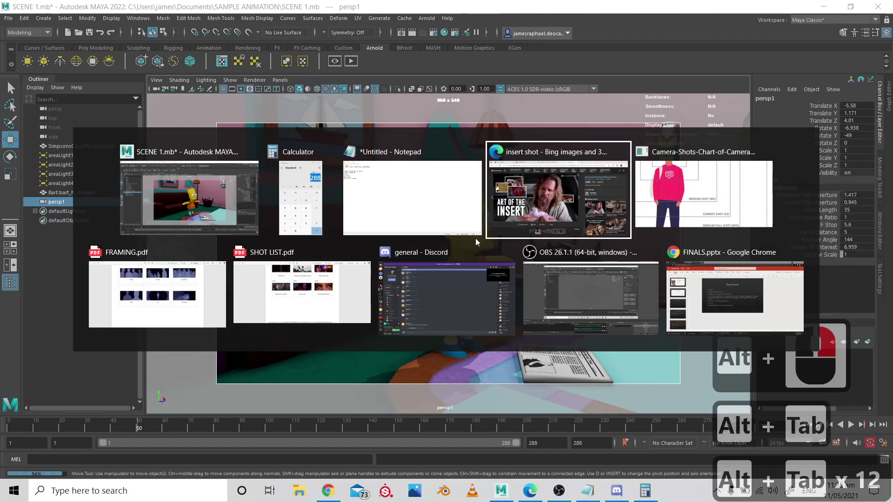
key(alt+Tab)
key(alt+Tab)
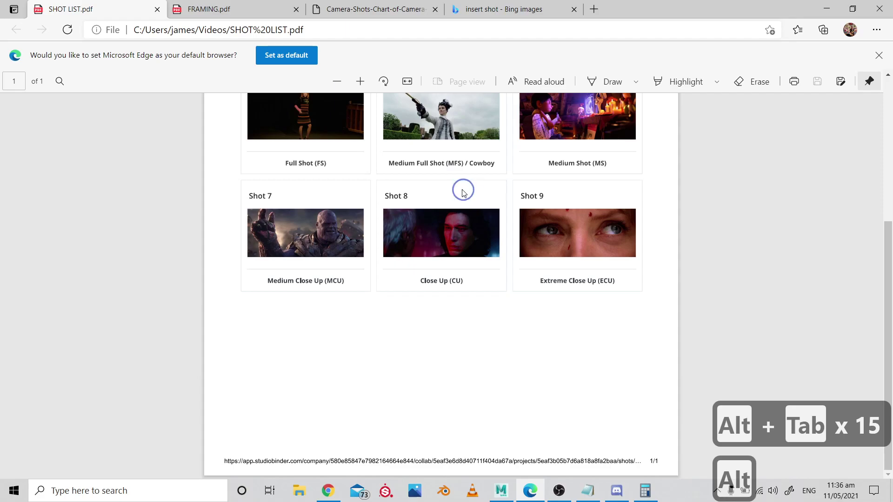
right_click(462, 193)
scroll(414, 191, up, 2)
click(190, 192)
scroll(249, 183, up, 9)
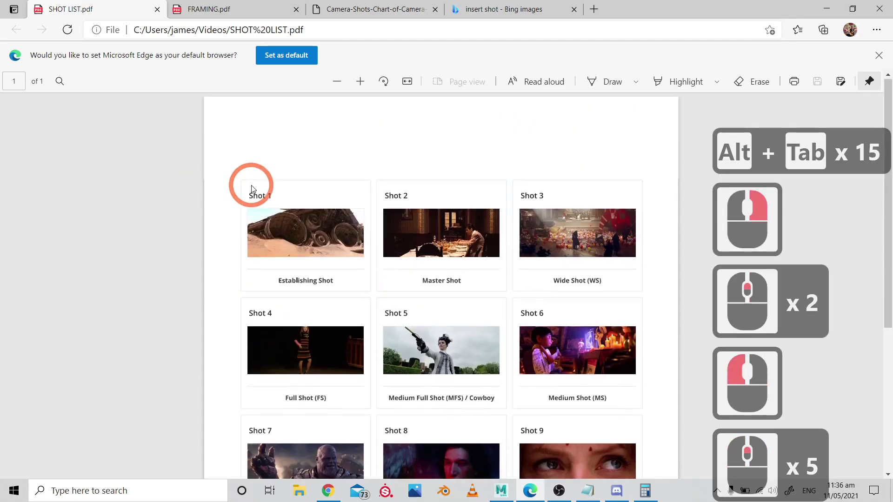
- Return to Maya and frame persp1 as a wide view of the whole living room, with Bart near the centre
key(alt+Tab)
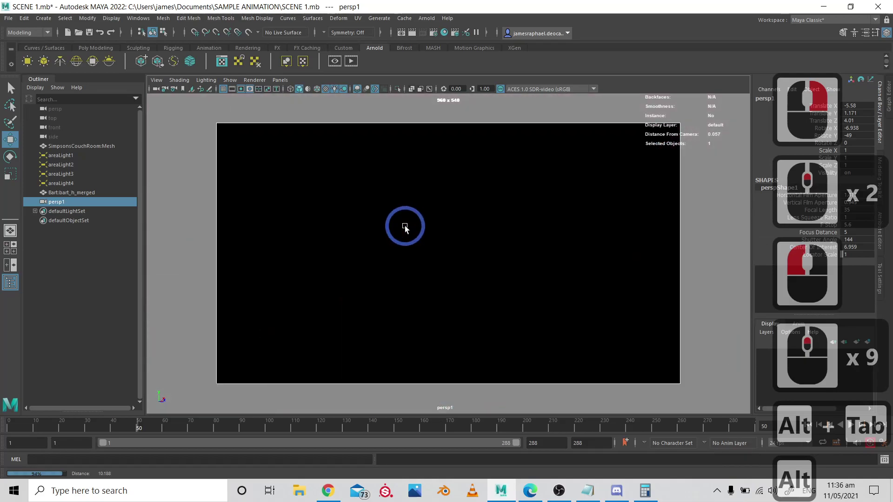
alt+drag(405, 226, 459, 202)
alt+middle_drag(459, 201, 442, 204)
alt+drag(442, 203, 416, 204)
mouse_move(416, 205)
alt+right_down()
mouse_move(383, 205)
mouse_move(423, 204)
alt+right_up()
alt+middle_drag(423, 203, 424, 204)
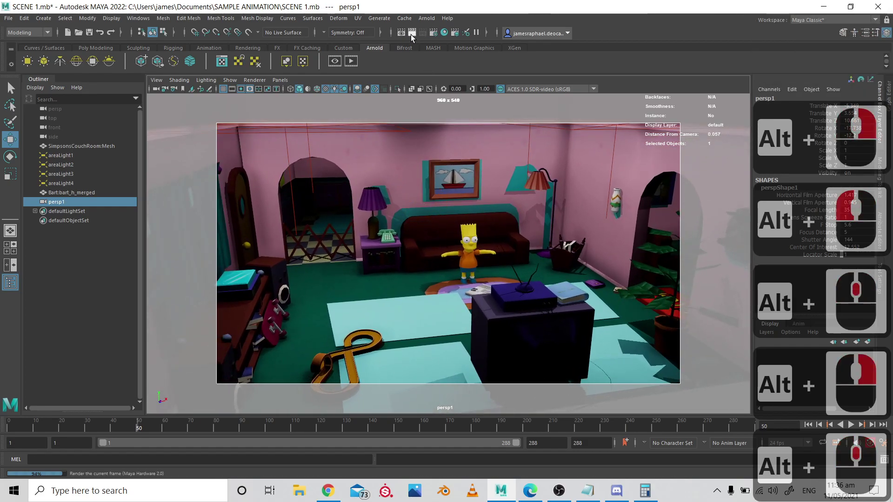
- Render the current persp1 frame with Maya Hardware 2.0, and switch to SHOT LIST.pdf in Edge to compare the shot size
click(412, 34)
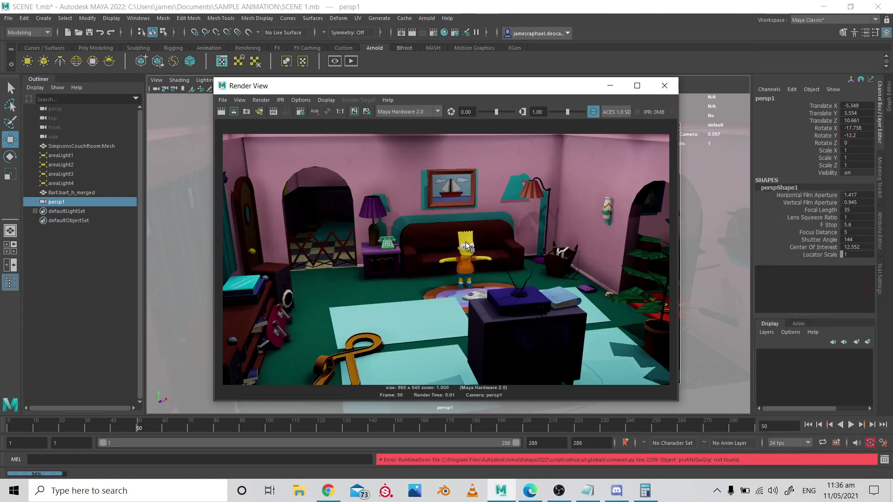
key(alt+Tab)
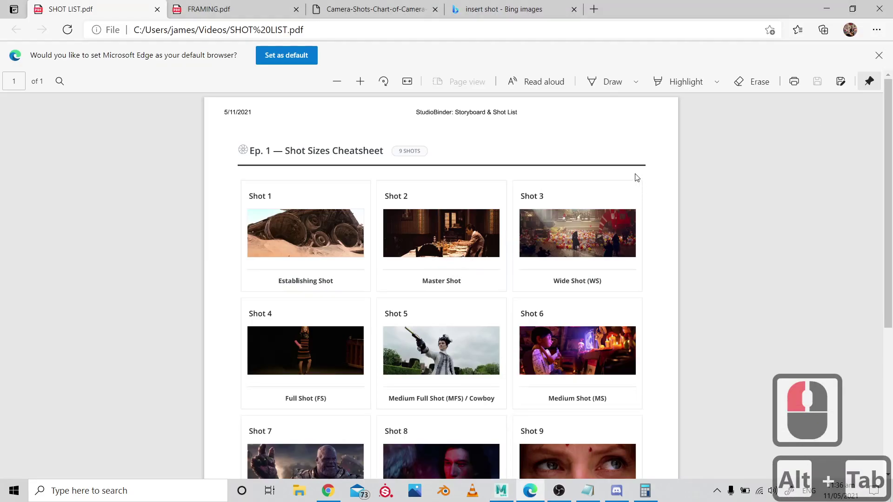
- Switch to Maya, close the old render and reframe persp1 to an angled view of Bart with the TV in the foreground
key(alt+Tab)
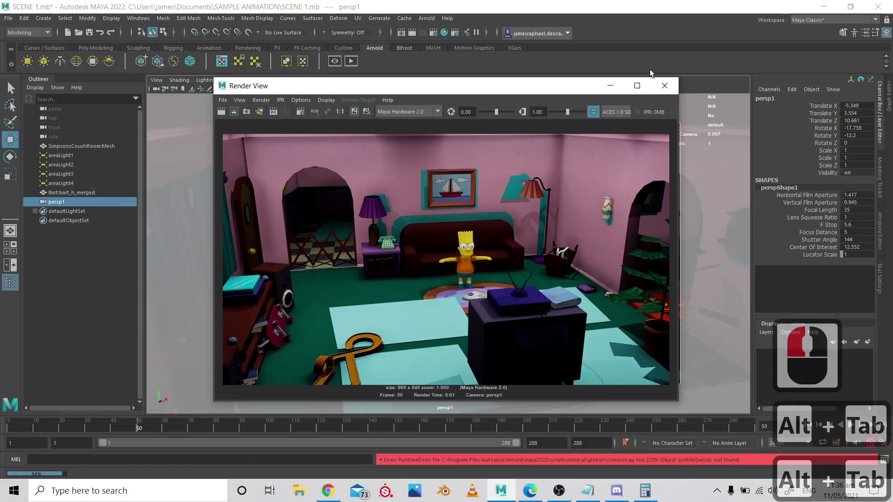
click(664, 85)
scroll(546, 211, up, 5)
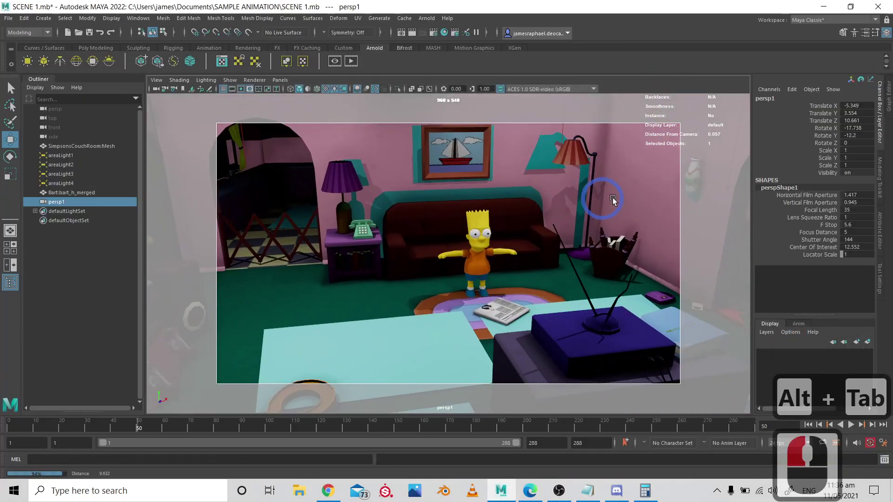
scroll(606, 197, up, 2)
alt+right_drag(573, 199, 585, 191)
alt+drag(584, 192, 546, 197)
alt+middle_drag(546, 196, 535, 200)
alt+drag(535, 200, 498, 186)
alt+middle_drag(499, 186, 492, 185)
alt+drag(492, 185, 496, 169)
alt+middle_drag(496, 169, 451, 197)
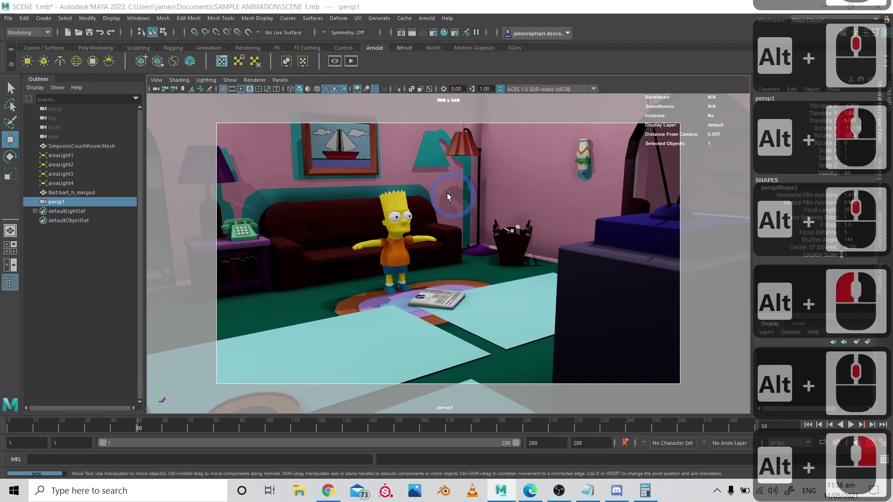
- Consult the shot sizes cheatsheet in SHOT LIST.pdf, then return to the Maya scene
key(alt+Tab)
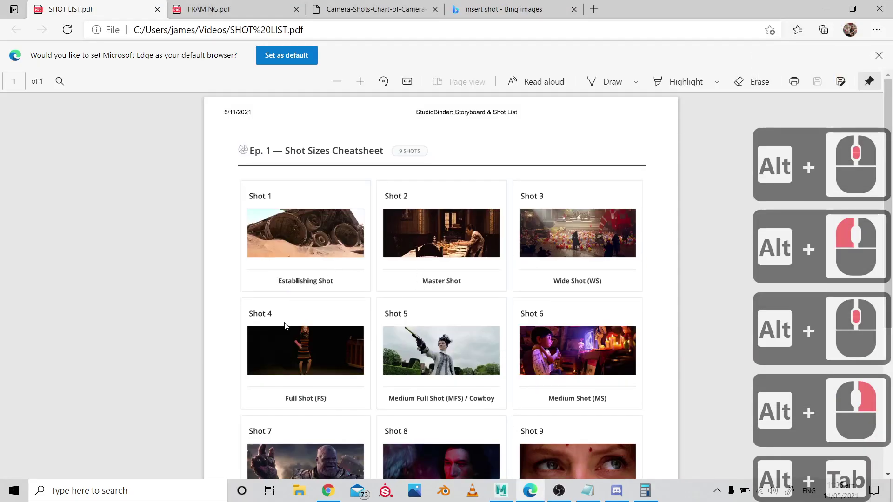
scroll(284, 323, down, 2)
scroll(285, 322, up, 2)
scroll(285, 323, down, 2)
key(alt+Tab)
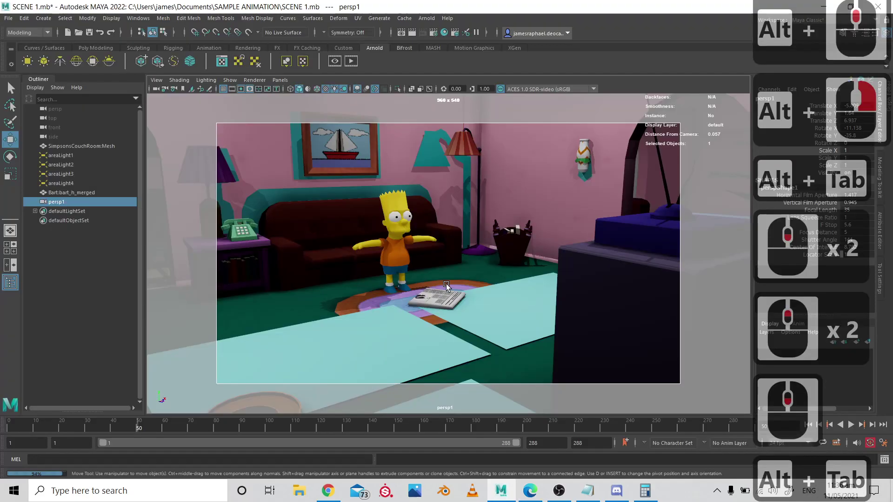
- Fine-tune the persp1 framing of Bart and the TV, render the current frame, and minimize the render window
alt+drag(450, 250, 435, 248)
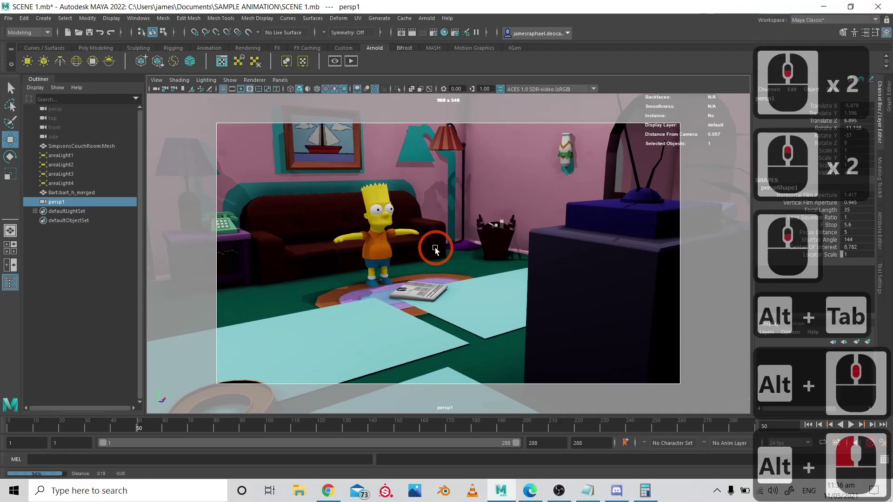
alt+middle_drag(435, 248, 430, 248)
click(413, 33)
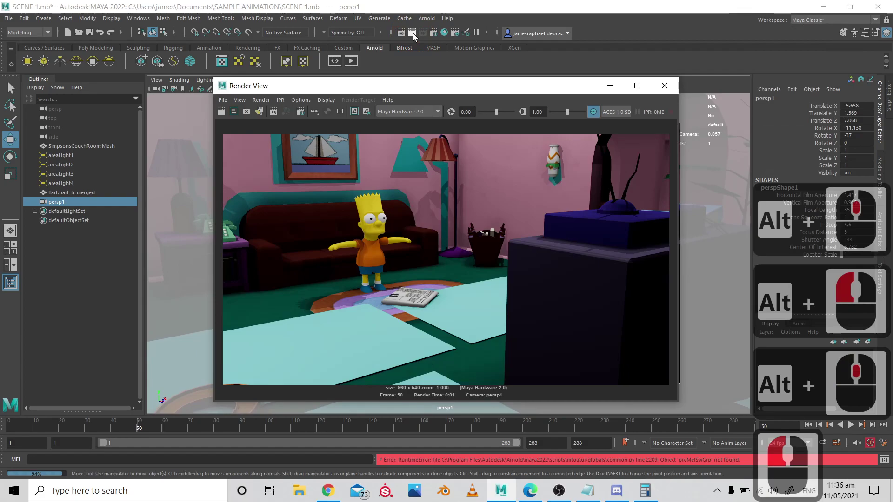
key(alt+Tab)
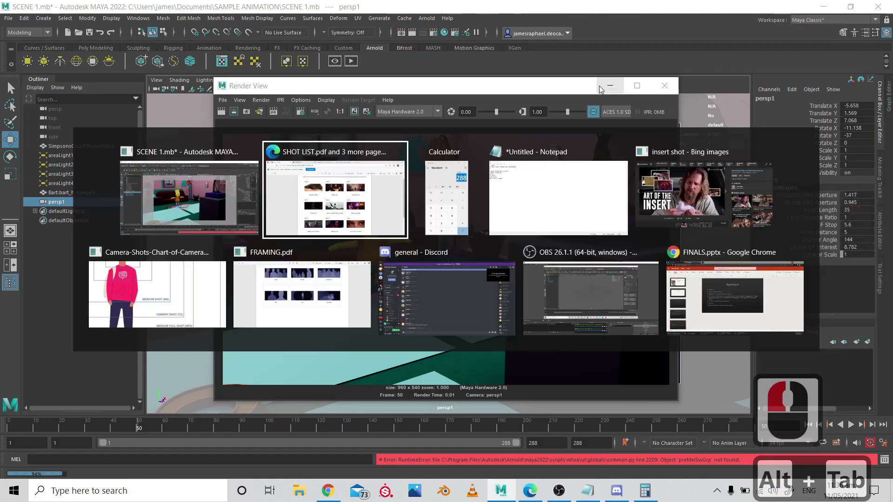
key(alt+Tab)
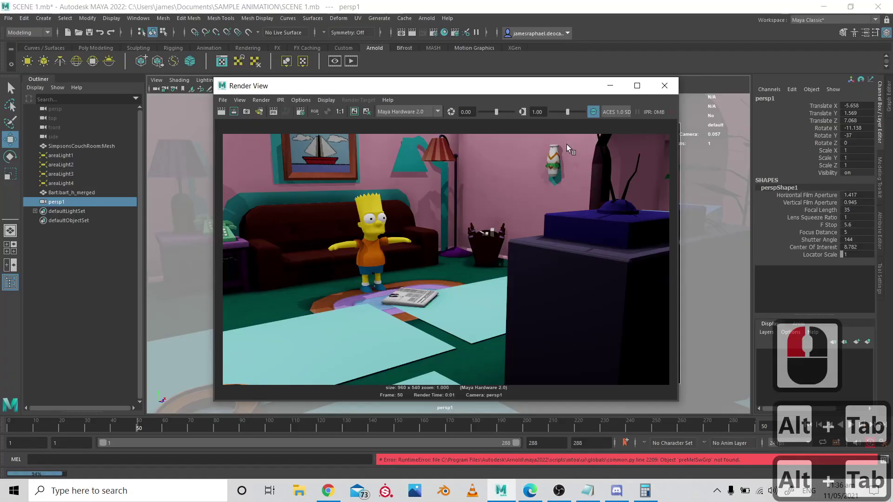
click(608, 86)
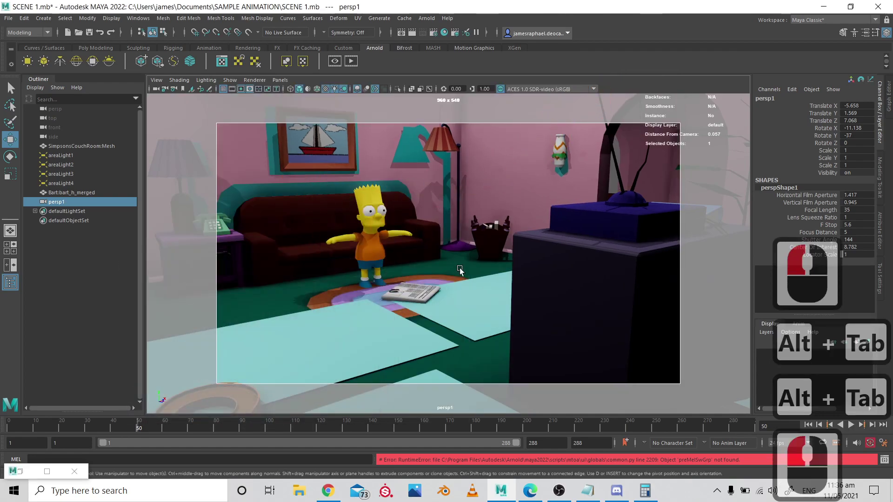
- Check the shot list again and bring the persp1 camera closer for a full-body shot of Bart beside the couch
key(alt+Tab)
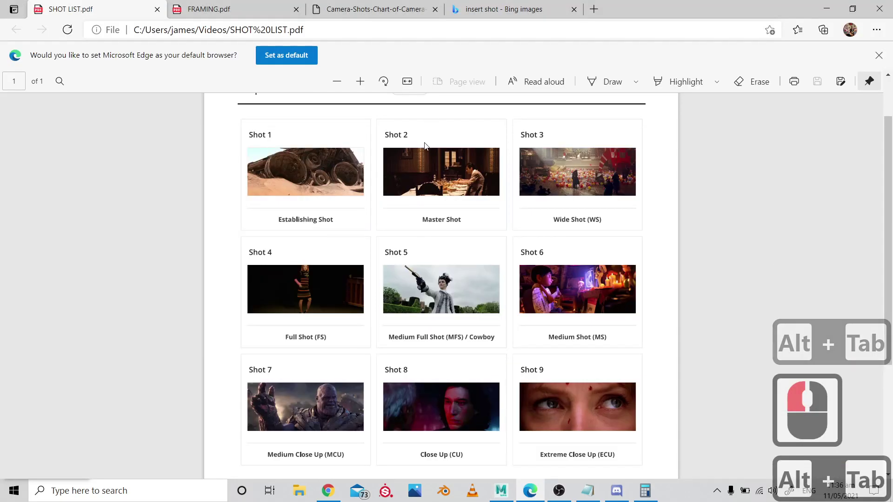
key(alt+Tab)
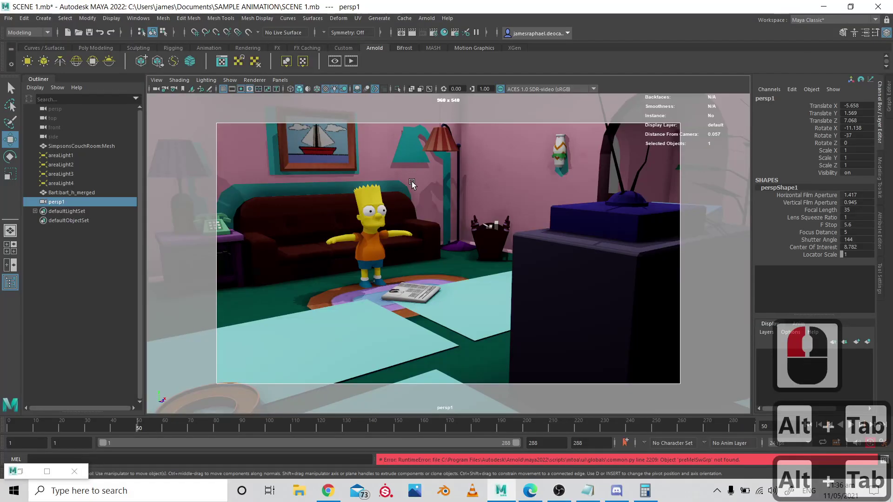
alt+drag(375, 241, 481, 214)
alt+right_drag(481, 214, 481, 242)
alt+middle_drag(481, 242, 431, 233)
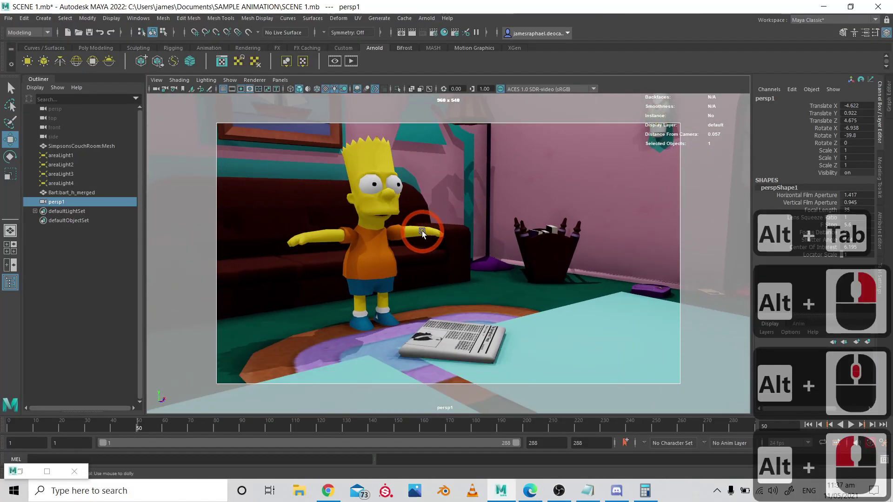
alt+drag(422, 231, 431, 228)
alt+right_drag(431, 228, 436, 260)
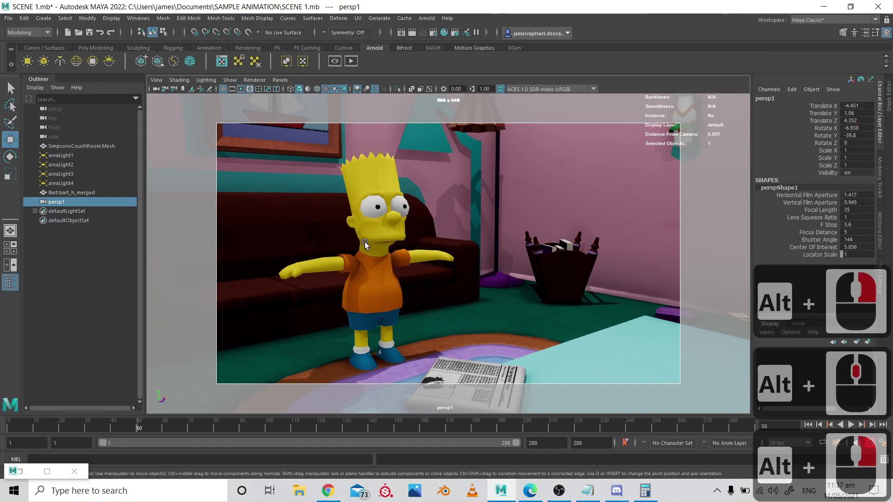
alt+right_drag(368, 208, 363, 207)
alt+middle_drag(363, 208, 361, 187)
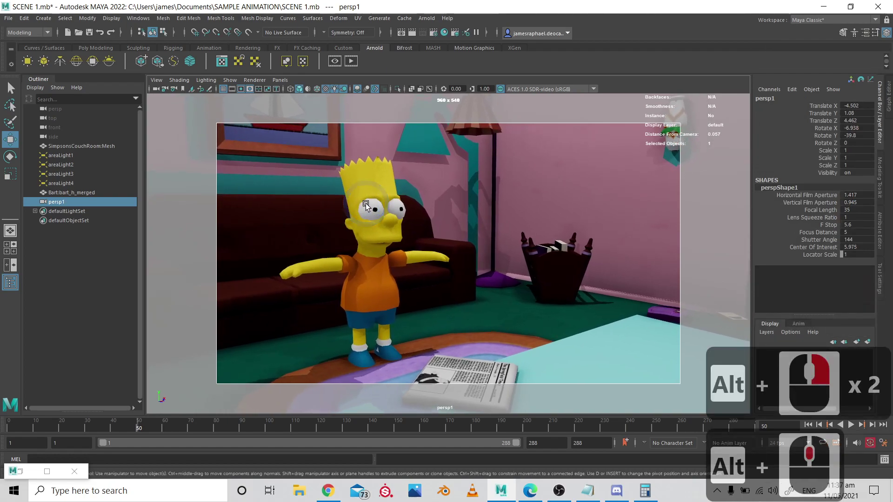
- Adjust the persp1 camera so Bart stands near the middle of the frame from head to feet
alt+right_drag(361, 186, 357, 161)
alt+drag(363, 161, 379, 266)
click(378, 266)
key(f)
alt+drag(481, 255, 505, 251)
click(499, 259)
- Render the current frame of the full-body shot and close the render window
click(425, 32)
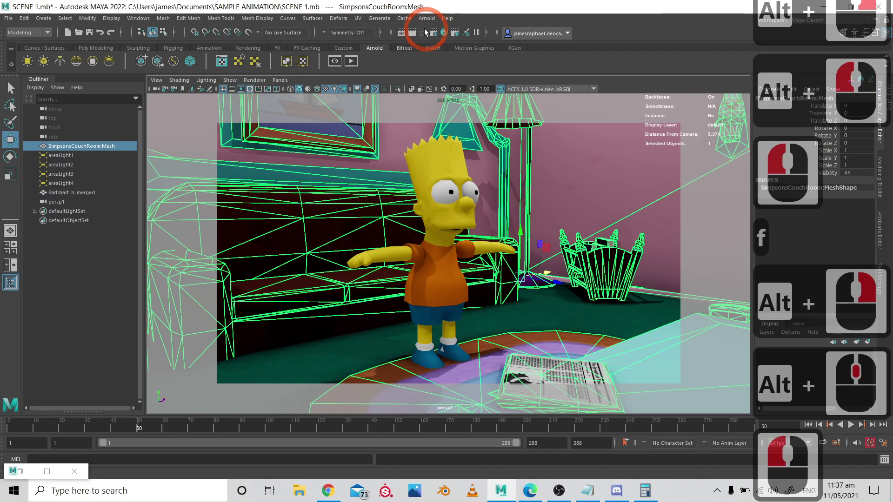
click(411, 32)
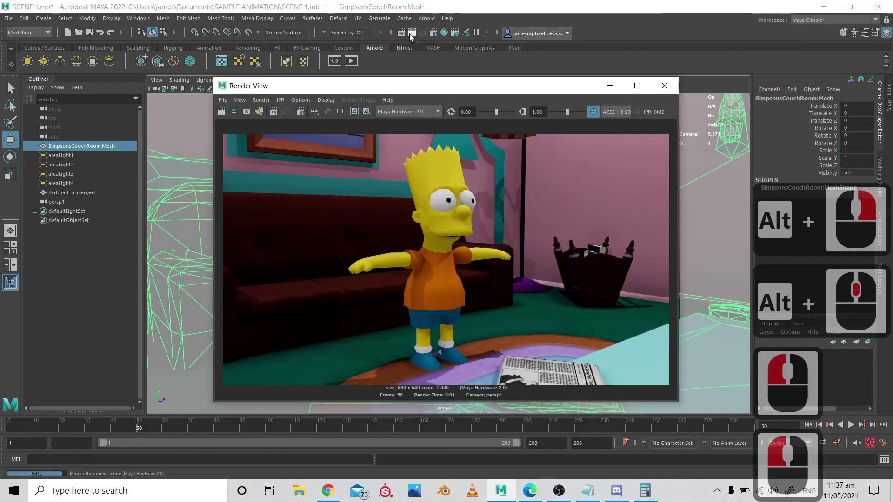
click(657, 90)
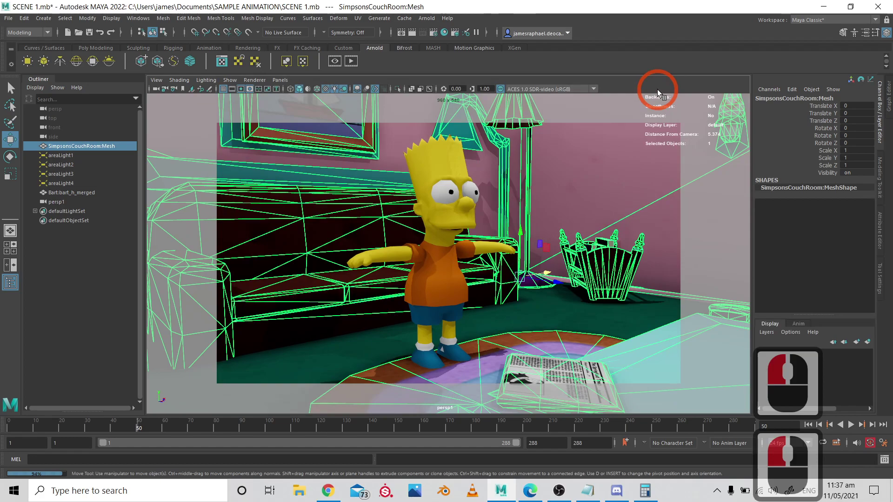
- Set areaLight1's color to magenta in its light attributes
click(67, 157)
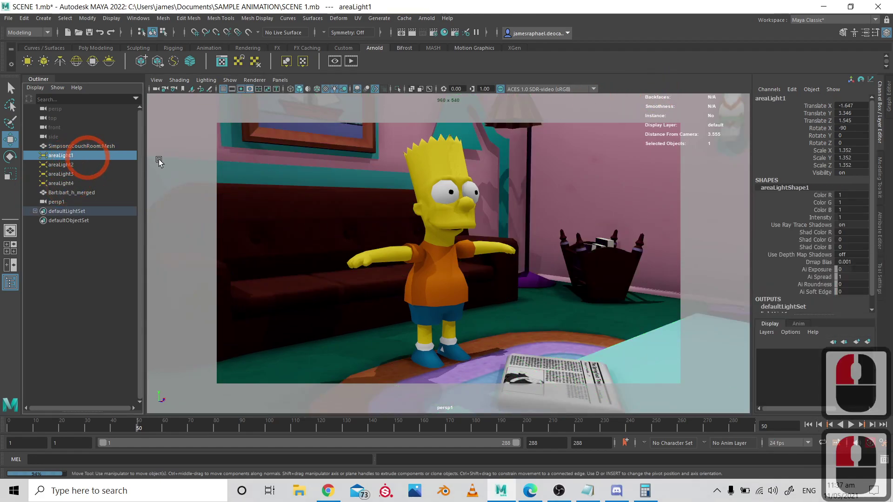
click(879, 233)
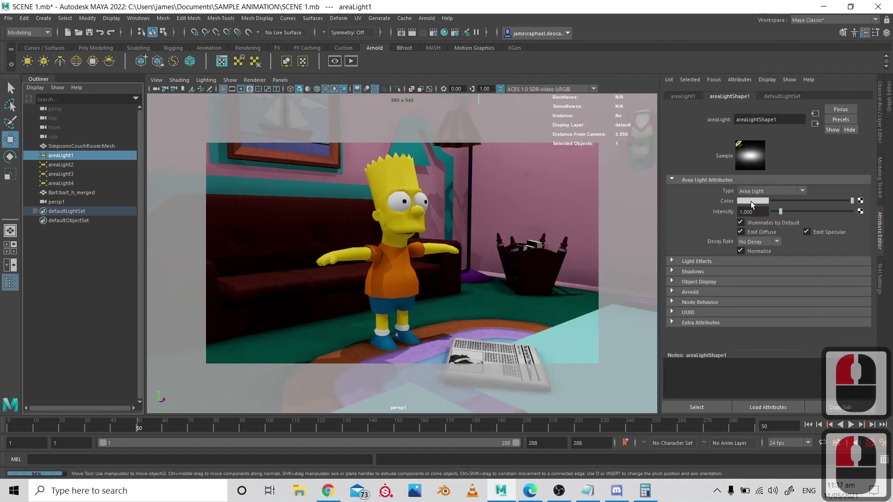
double_click(751, 202)
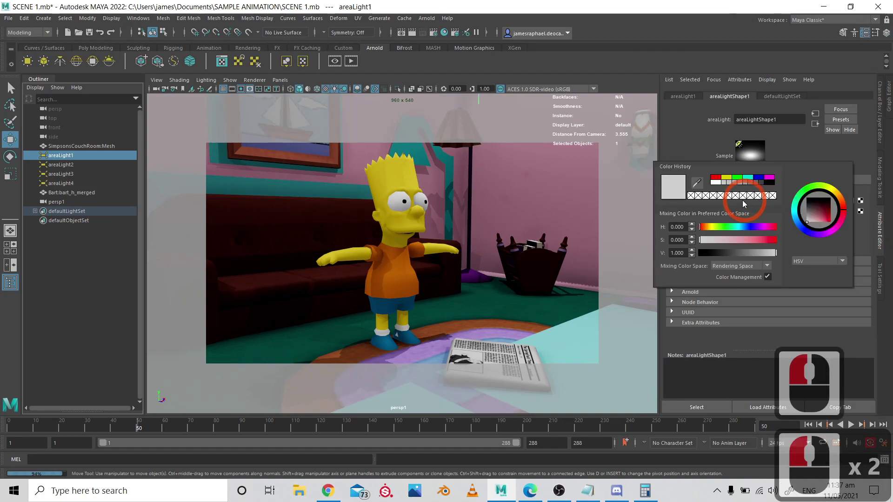
click(770, 178)
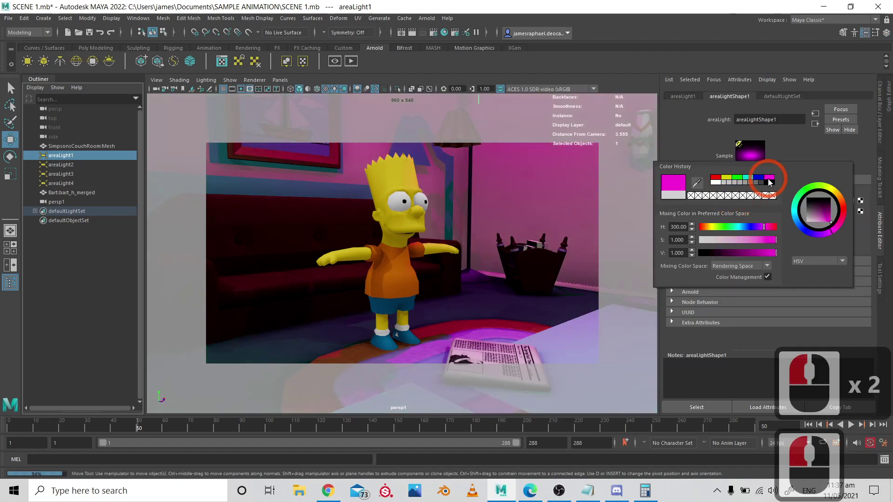
click(470, 203)
- Set areaLight2's color to cyan and areaLight3's color to magenta
click(84, 164)
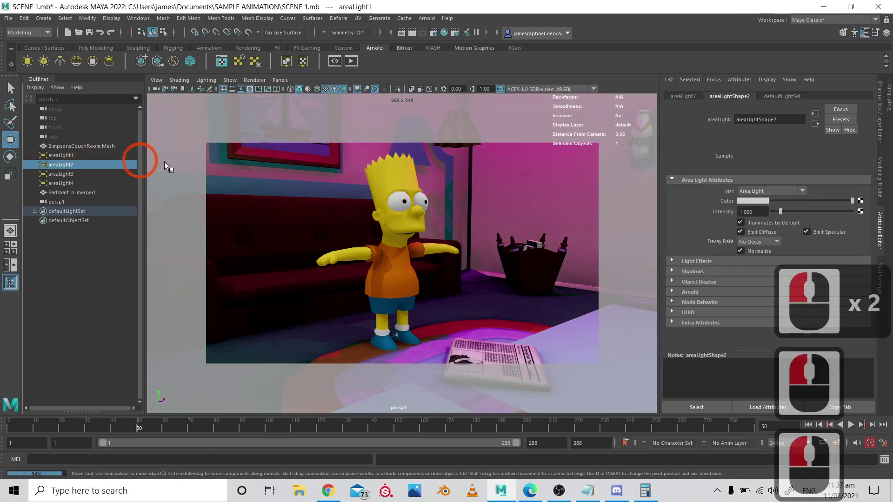
click(752, 202)
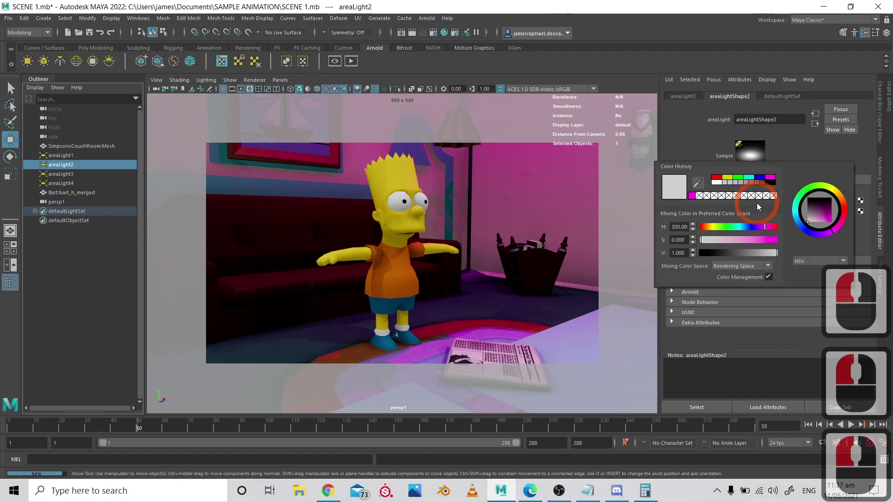
click(751, 178)
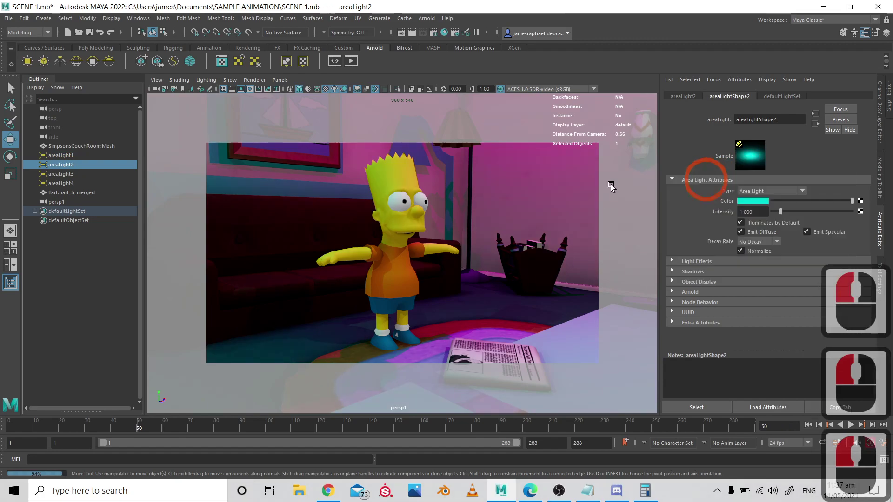
click(73, 175)
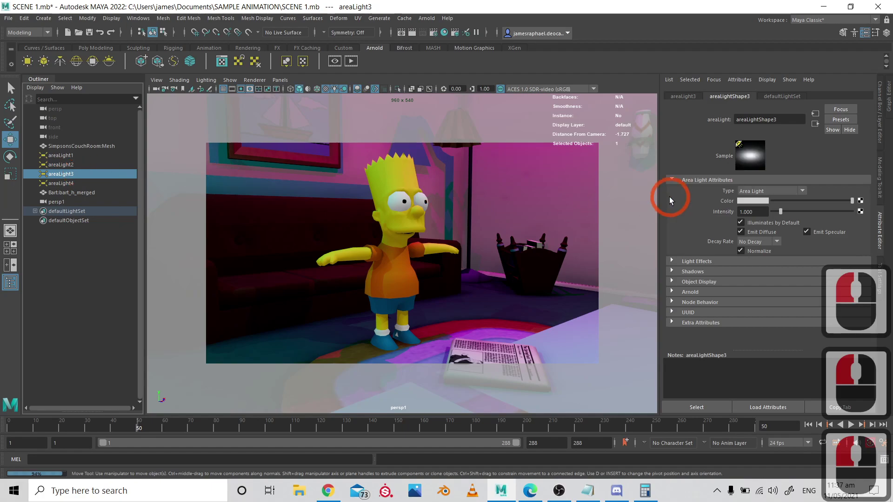
click(753, 201)
click(775, 178)
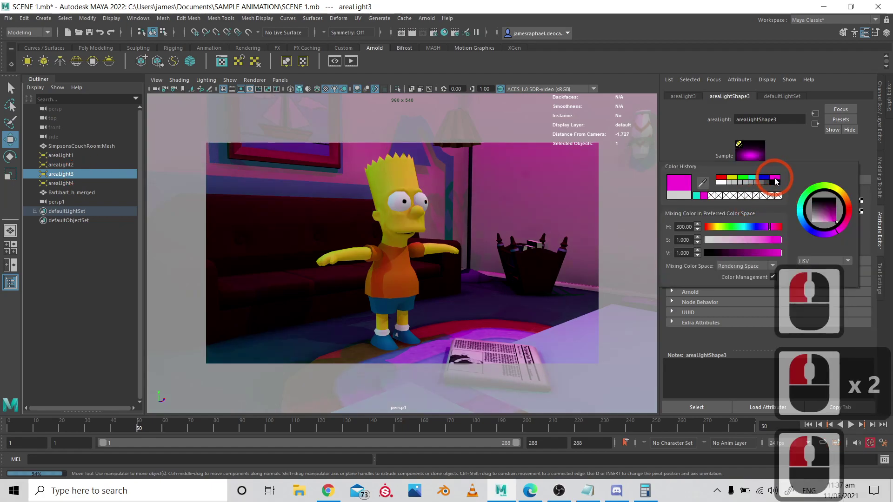
- Set areaLight4's color to cyan
click(60, 184)
click(721, 198)
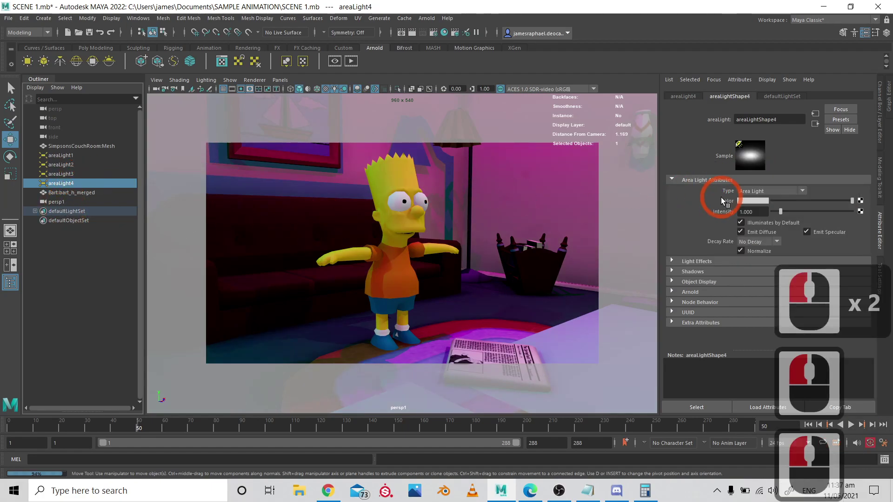
click(754, 201)
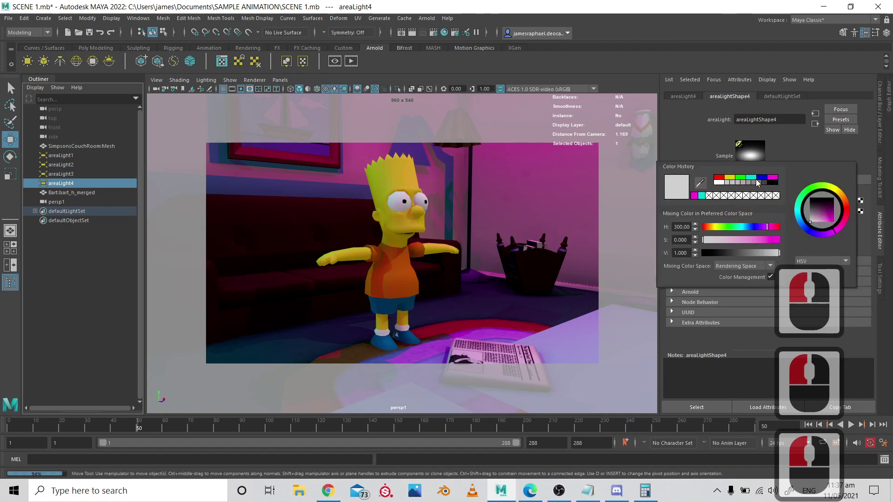
click(752, 177)
click(495, 259)
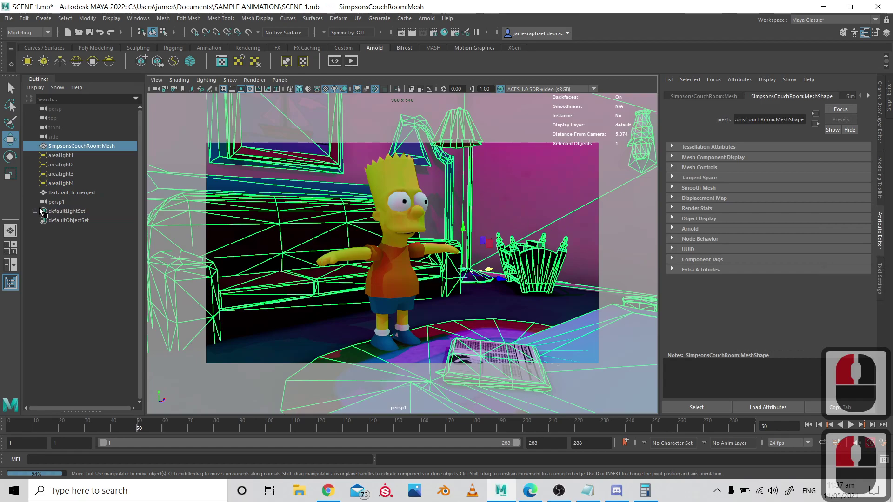
- Go through areaLight1 to areaLight4 one by one to compare their color settings
click(59, 158)
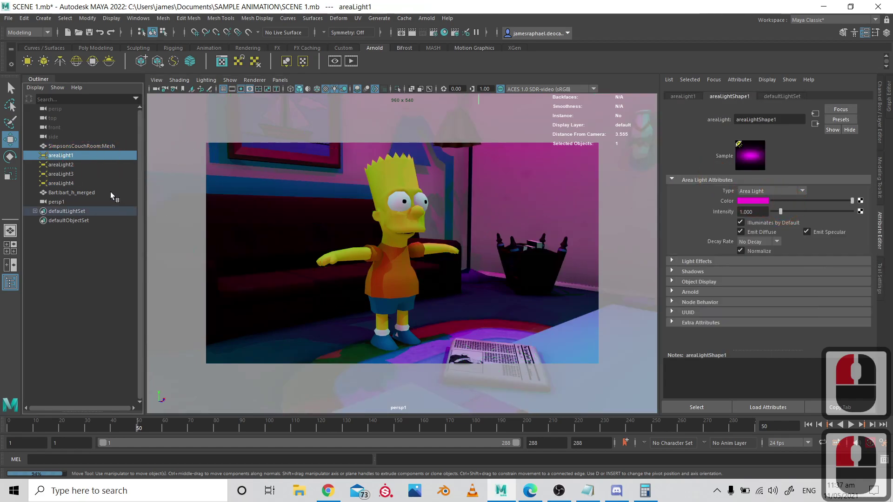
click(59, 165)
click(59, 174)
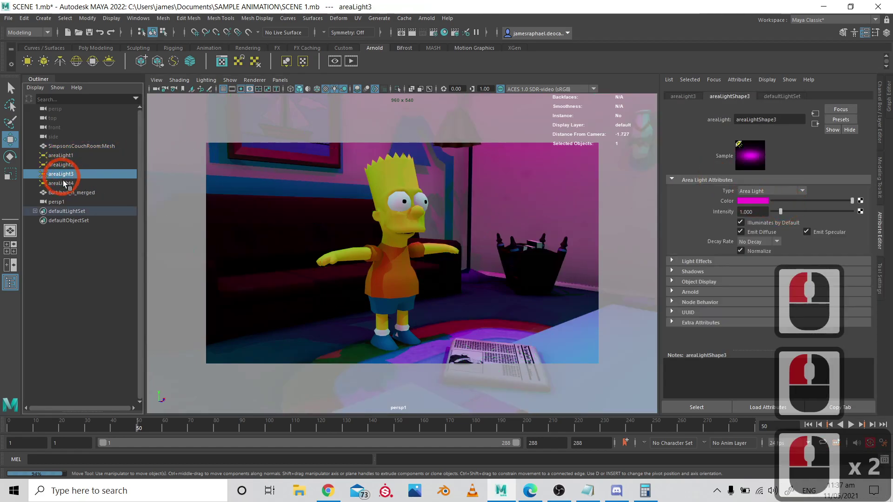
click(60, 183)
click(59, 156)
click(59, 164)
click(60, 174)
click(60, 183)
click(58, 175)
click(60, 165)
click(59, 165)
- Change areaLight1's color to red
click(59, 155)
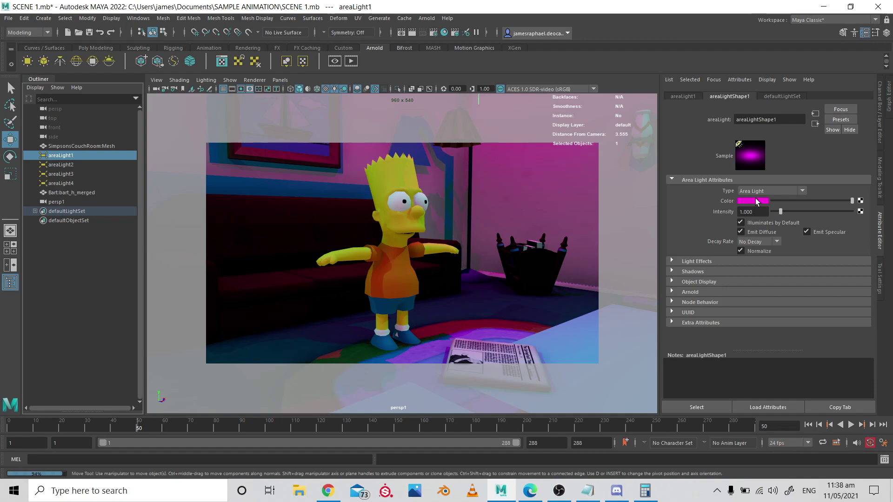
click(761, 205)
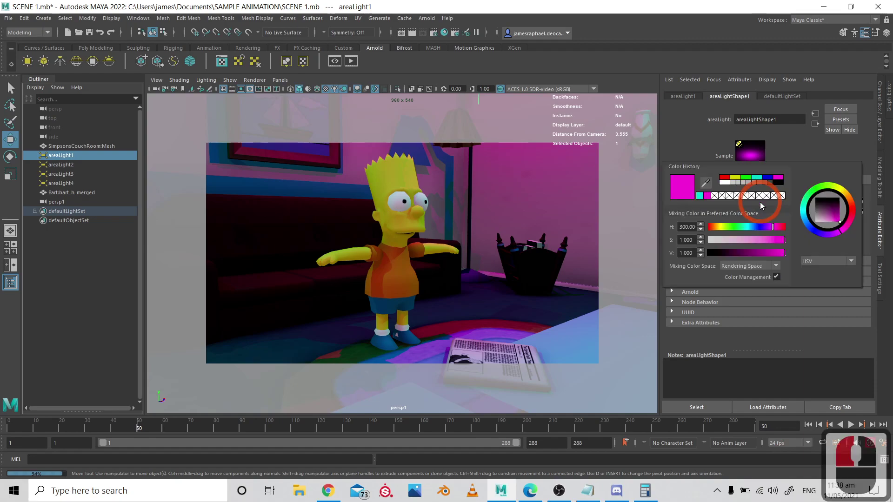
click(725, 177)
click(161, 201)
- Change the color of areaLight2, areaLight3 and areaLight4 to red
click(67, 165)
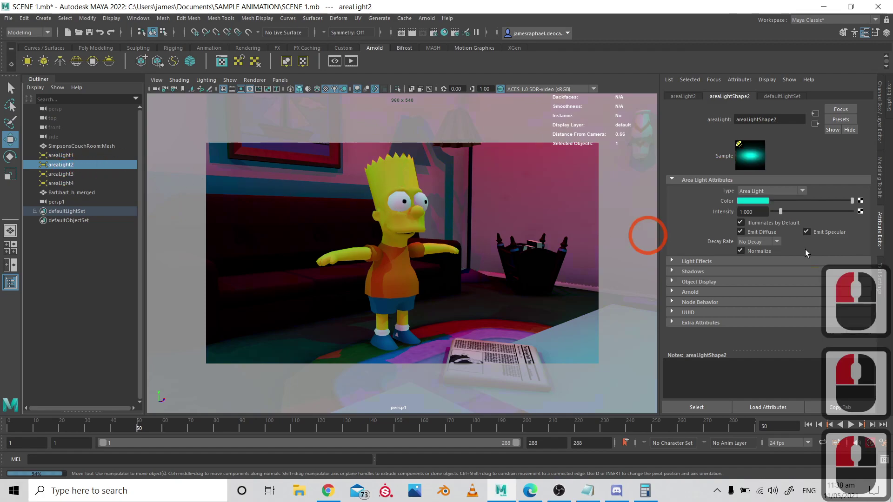
click(753, 201)
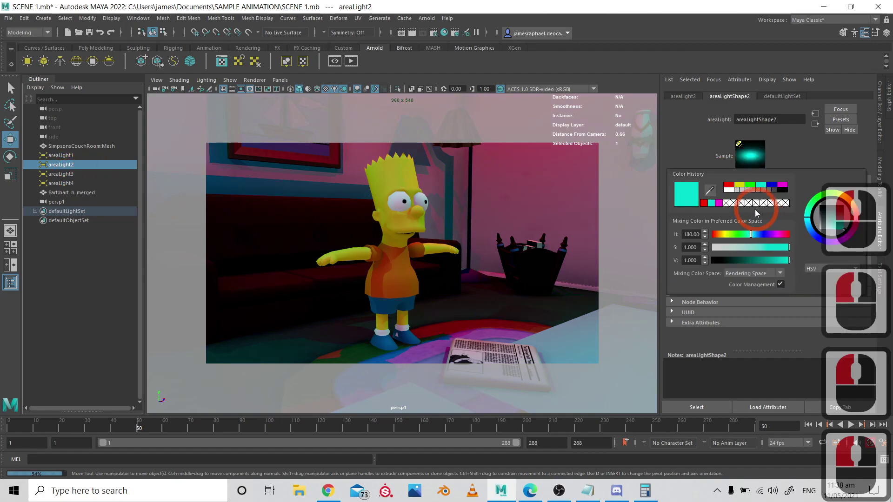
click(729, 184)
click(634, 195)
click(60, 174)
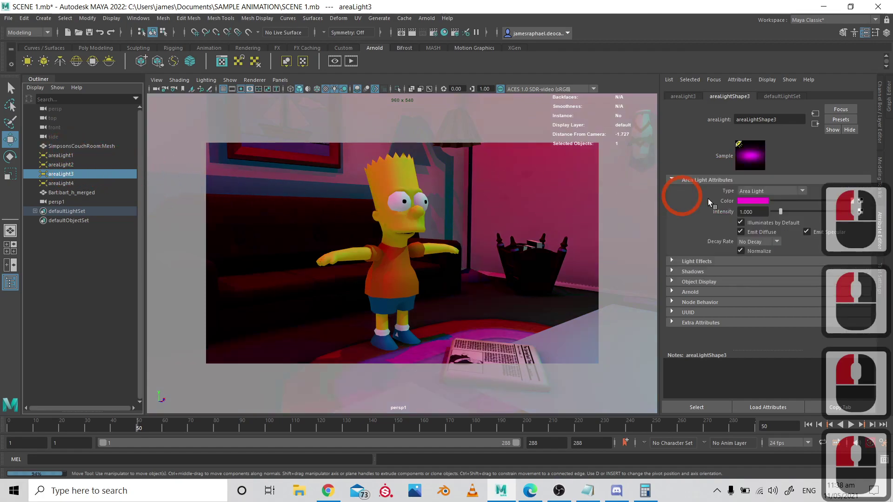
click(752, 200)
click(716, 176)
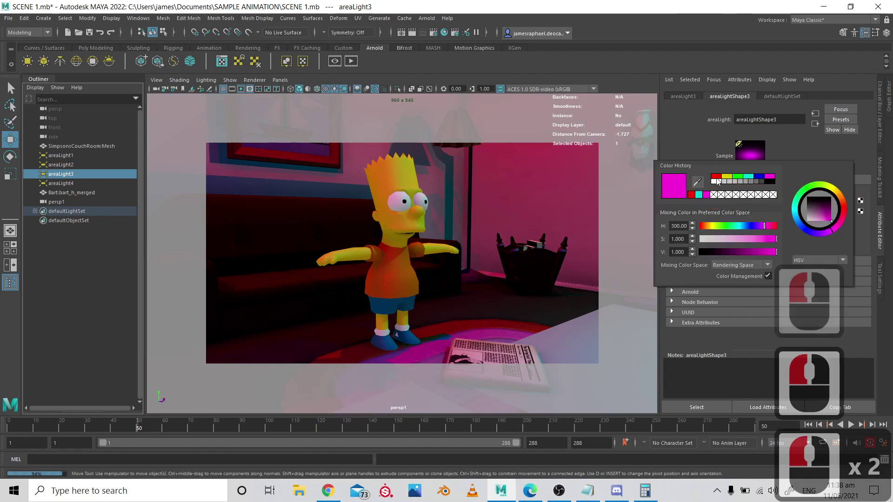
click(60, 183)
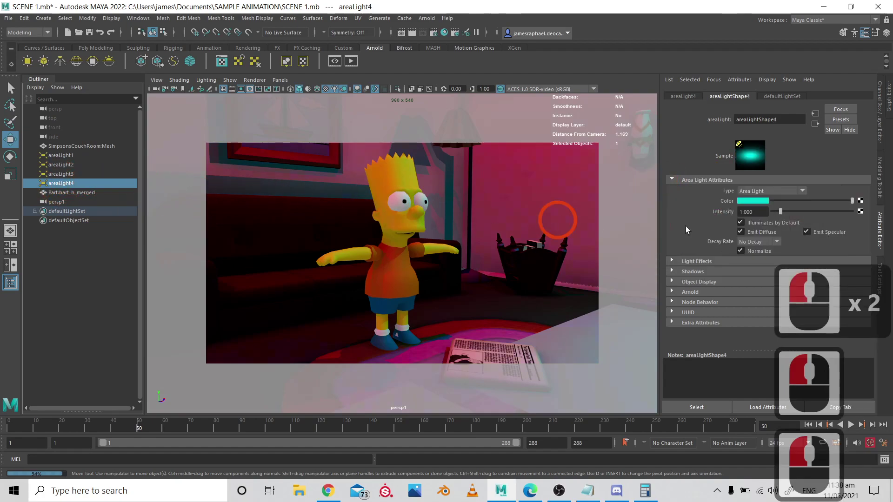
click(749, 200)
click(693, 195)
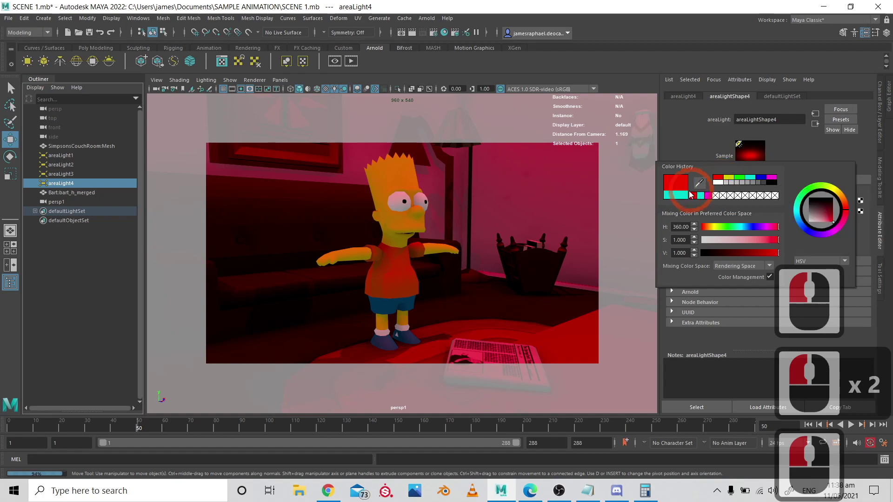
- Check the shot list in Edge and frame Bart head-on in front of the sofa, from his hair down to his shorts
alt+right_drag(474, 265, 471, 233)
key(alt+Tab)
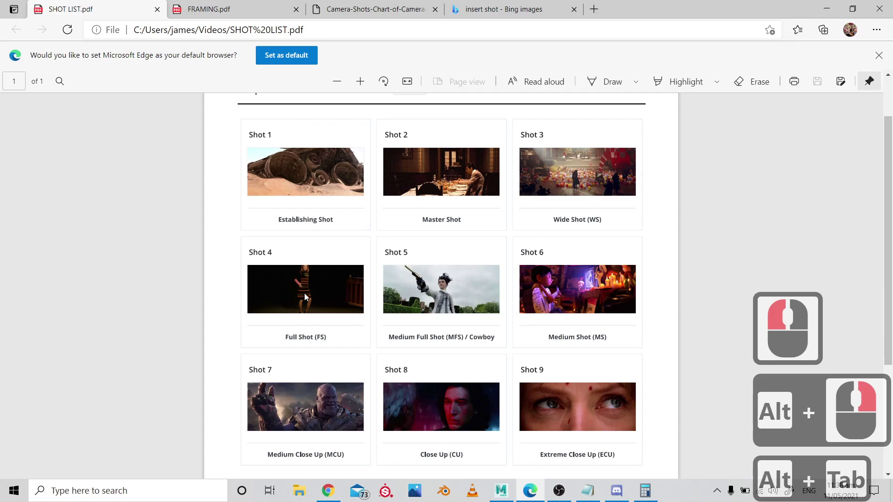
key(alt+Tab)
alt+right_drag(373, 253, 548, 223)
alt+middle_drag(548, 223, 504, 230)
alt+right_drag(505, 229, 489, 241)
alt+drag(488, 241, 437, 241)
alt+right_drag(436, 240, 407, 239)
alt+middle_drag(407, 239, 358, 242)
alt+drag(358, 242, 361, 241)
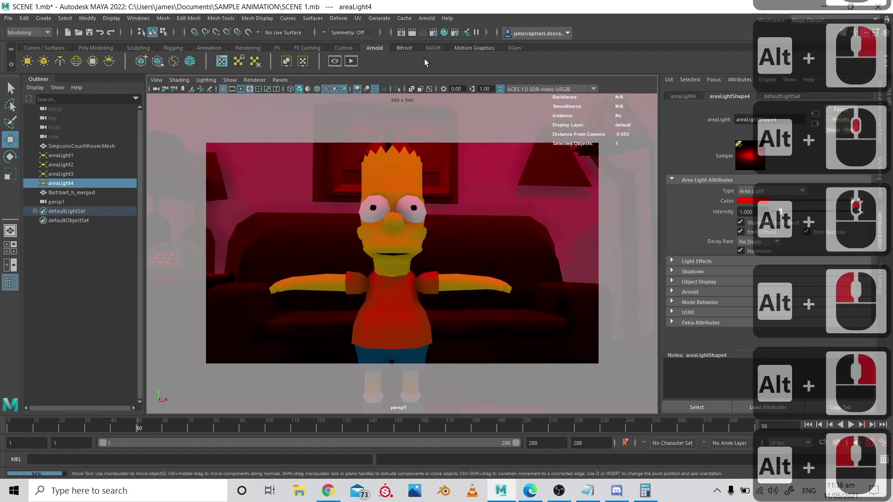
alt+right_drag(456, 148, 445, 150)
alt+click(442, 52)
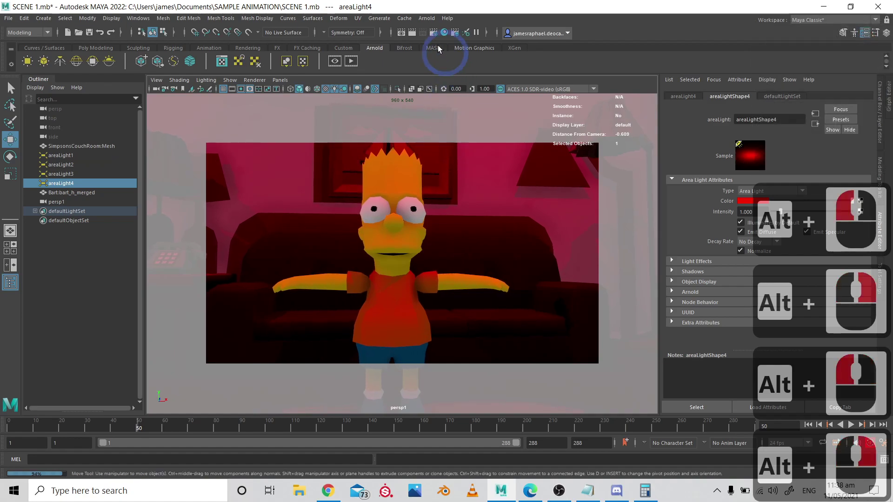
- Render the current frame of the red-lit front shot and minimize the render window
click(411, 32)
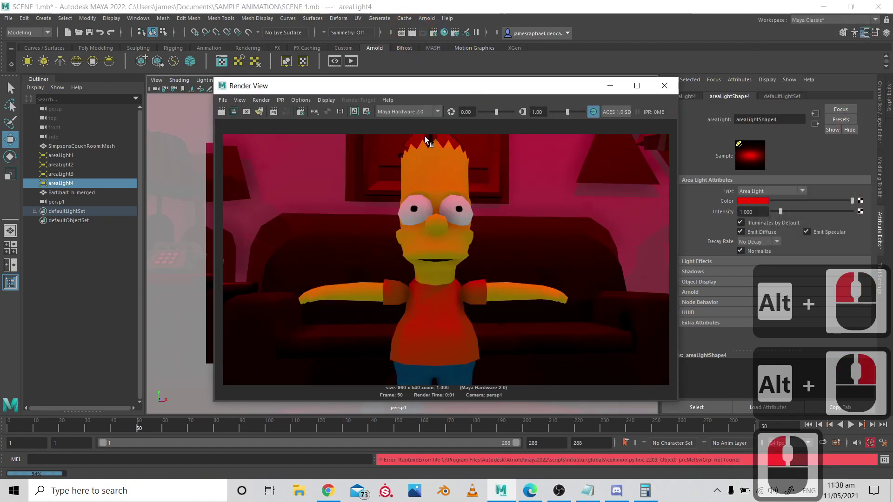
click(610, 86)
click(479, 231)
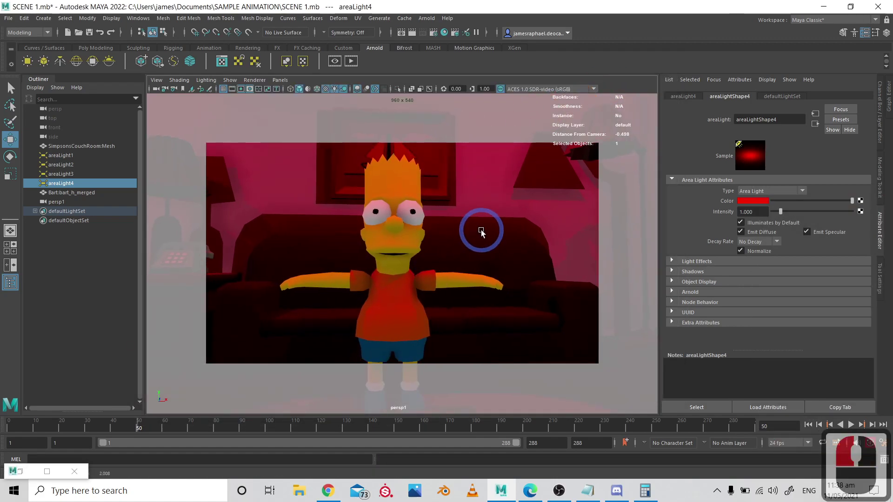
alt+drag(481, 230, 483, 232)
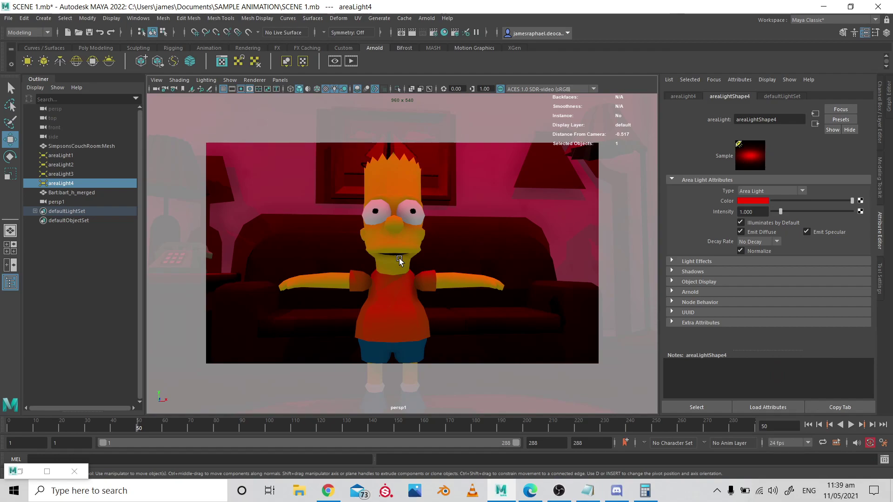
alt+drag(399, 259, 414, 242)
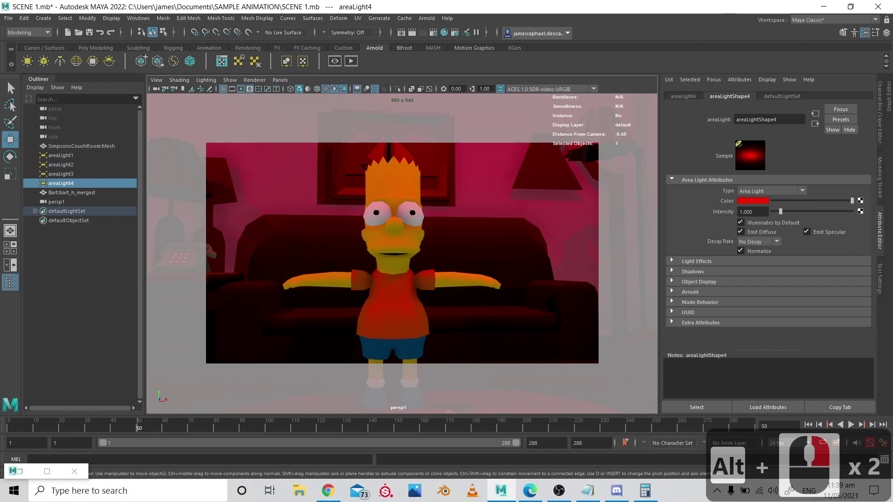
middle_click(414, 241)
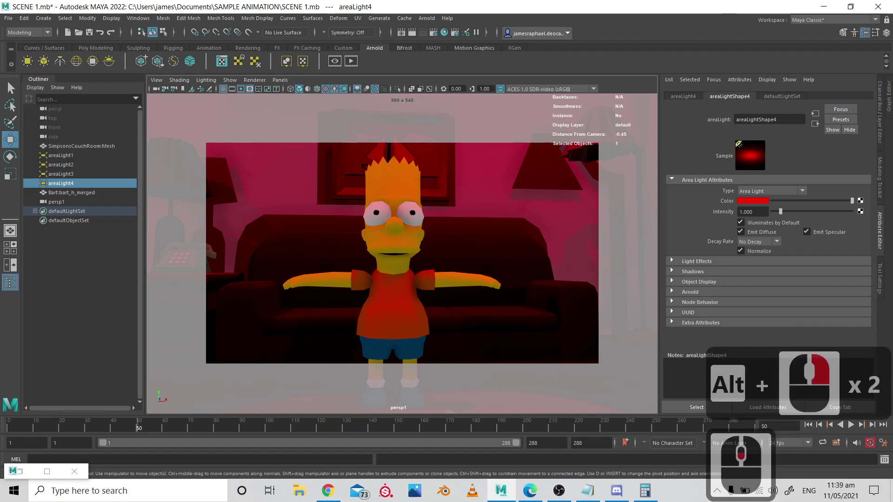
middle_click(414, 242)
middle_click(414, 242)
middle_click(414, 242)
middle_click(414, 242)
middle_click(414, 242)
middle_click(414, 242)
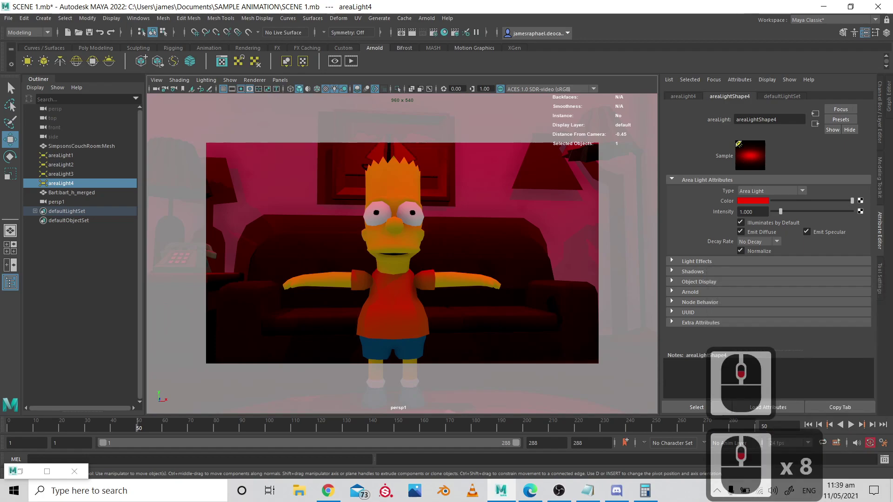
middle_click(414, 242)
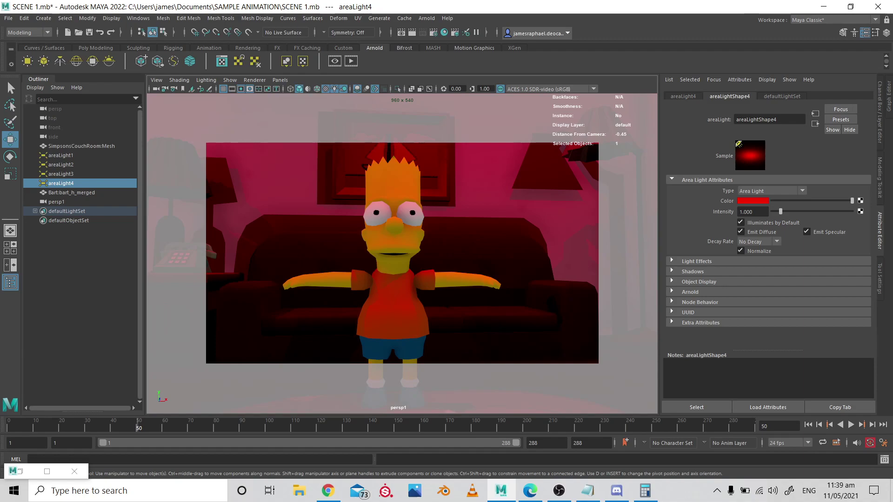
middle_click(419, 264)
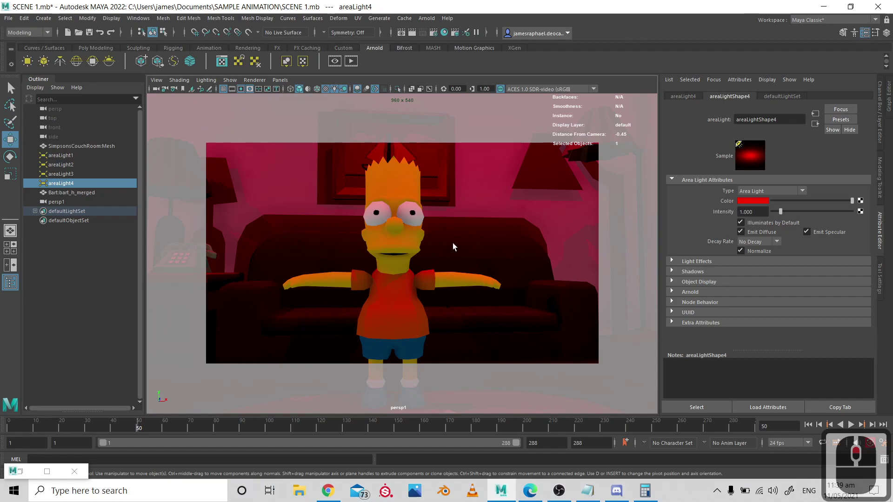
- Consult the shot list in Edge and frame Bart's head and shoulders at a three-quarter angle, with the telephone behind him
alt+drag(390, 233, 446, 238)
alt+right_drag(447, 238, 456, 241)
alt+middle_drag(456, 241, 471, 247)
alt+right_drag(471, 248, 326, 243)
key(alt+Tab)
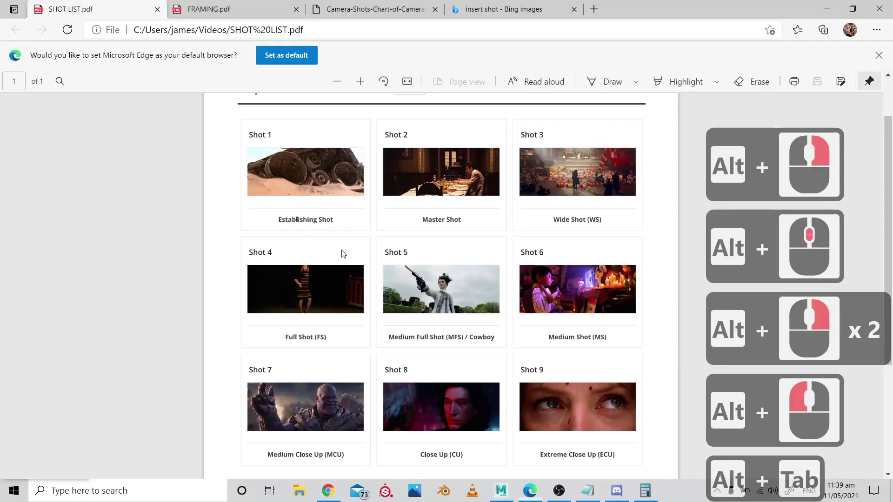
scroll(538, 294, down, 2)
scroll(605, 335, up, 2)
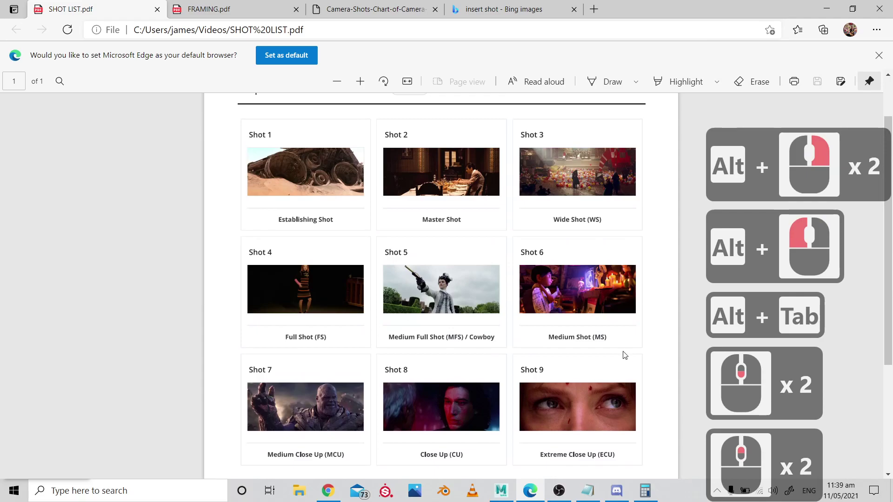
key(alt+Tab)
key(alt+Tab)
key(alt+Tab)
alt+right_drag(493, 211, 516, 256)
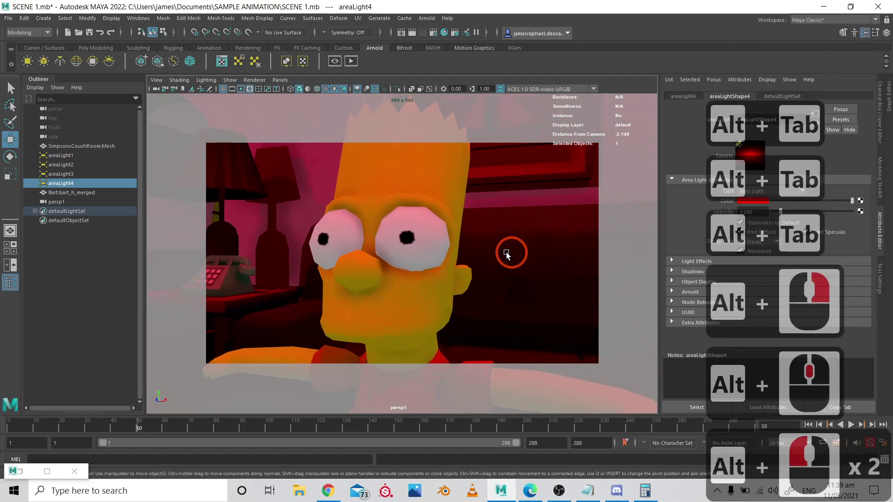
alt+drag(507, 252, 214, 219)
- Reduce areaLight1's intensity to 0
click(71, 159)
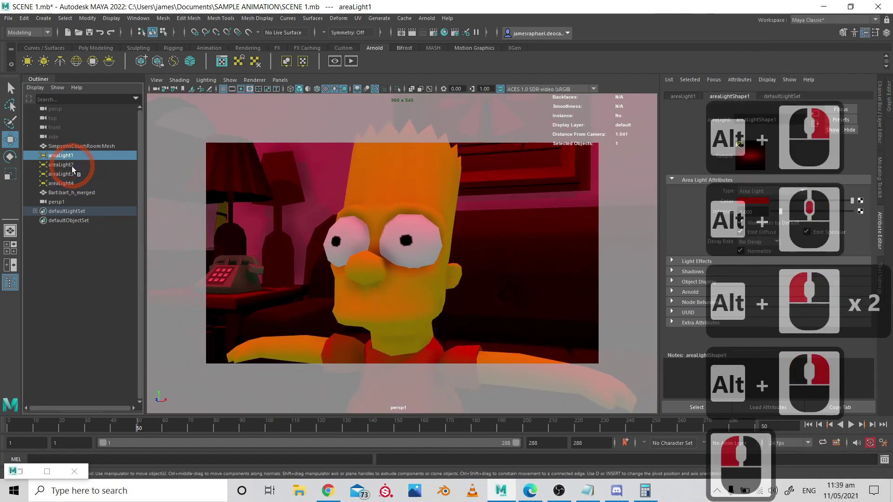
click(74, 174)
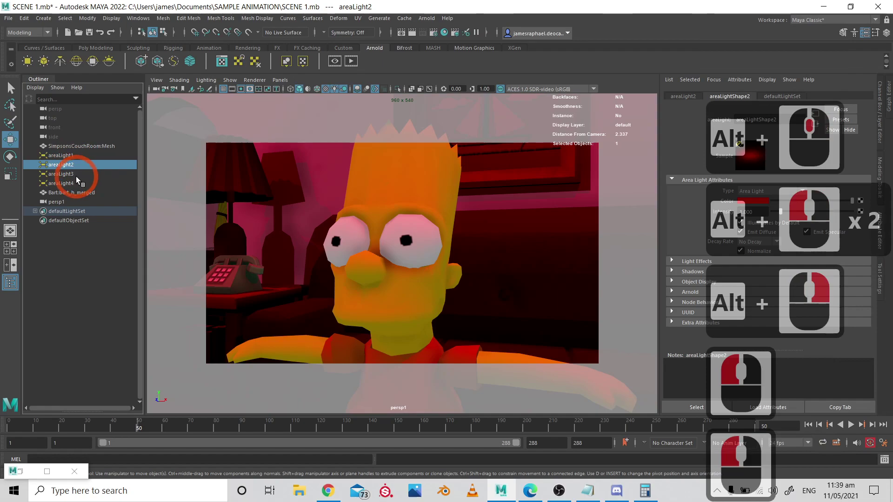
click(65, 157)
click(752, 202)
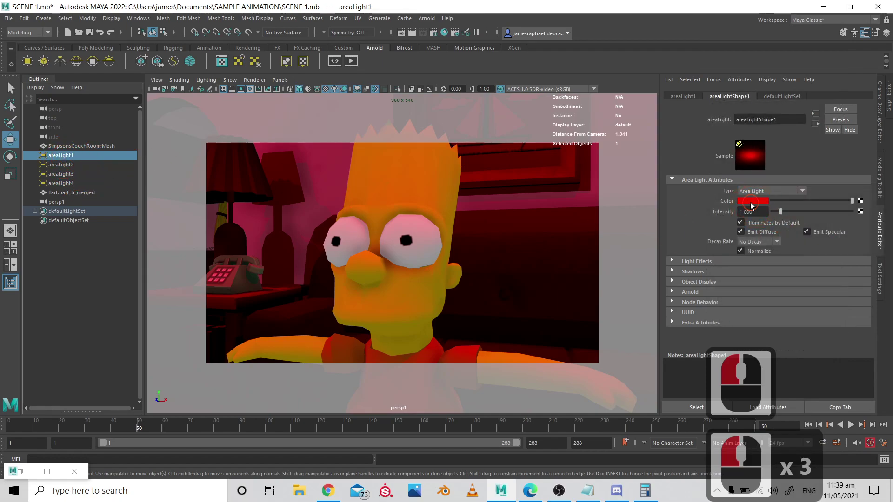
click(708, 155)
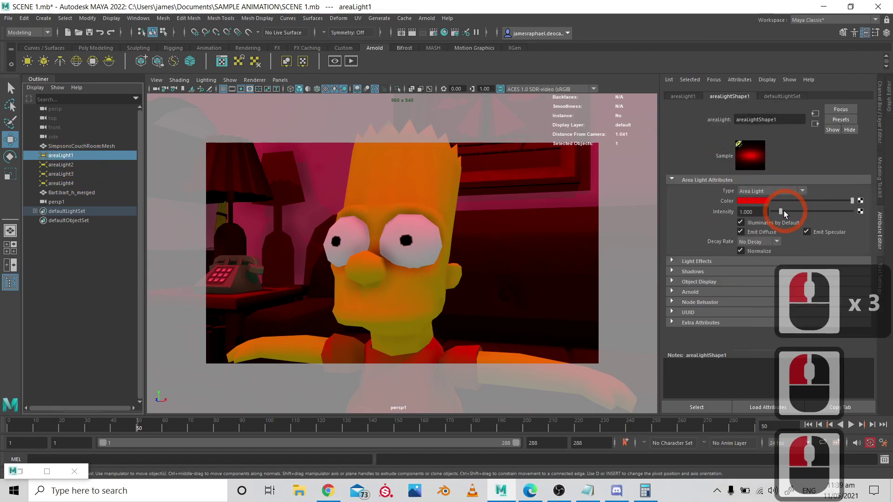
drag(785, 211, 724, 231)
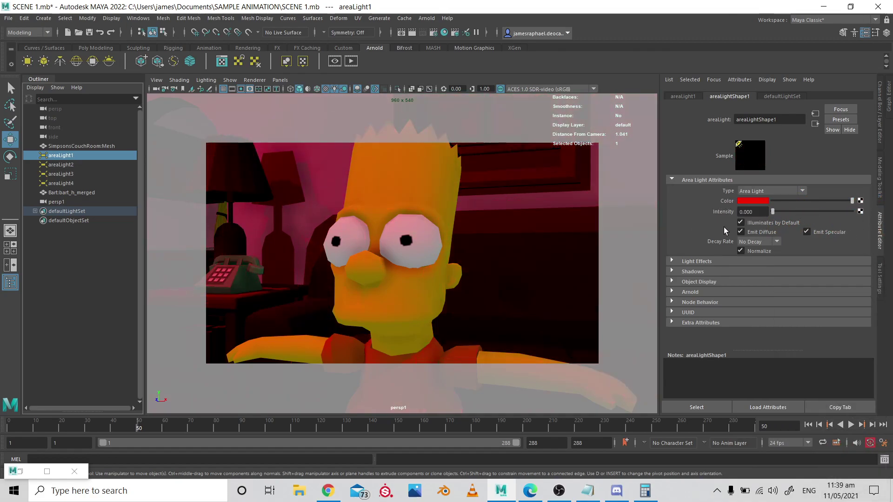
drag(777, 213, 503, 232)
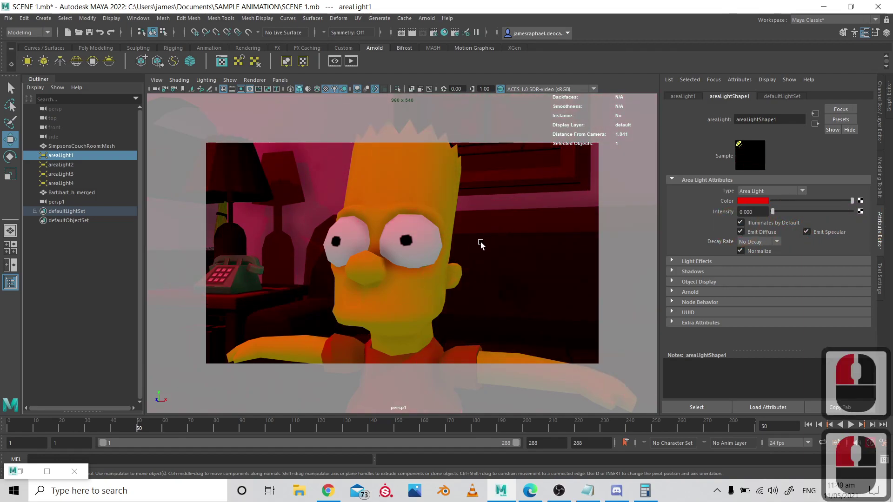
- Change areaLight1's color to white
click(767, 207)
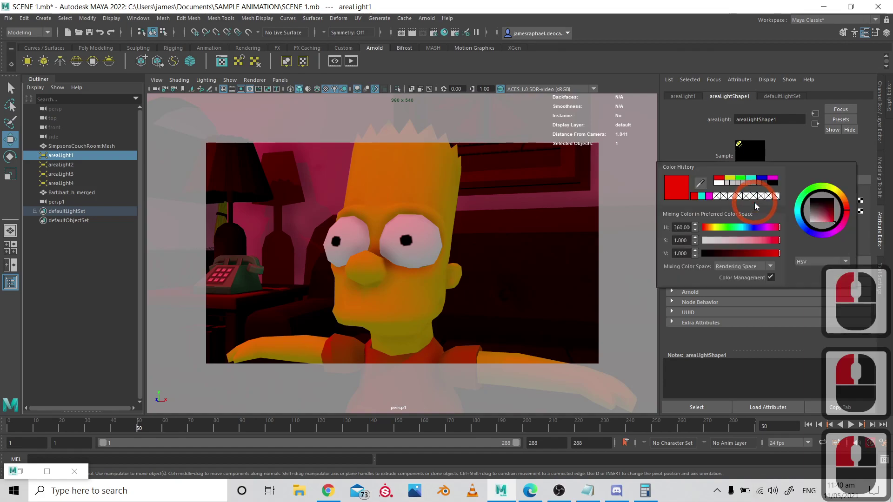
click(715, 187)
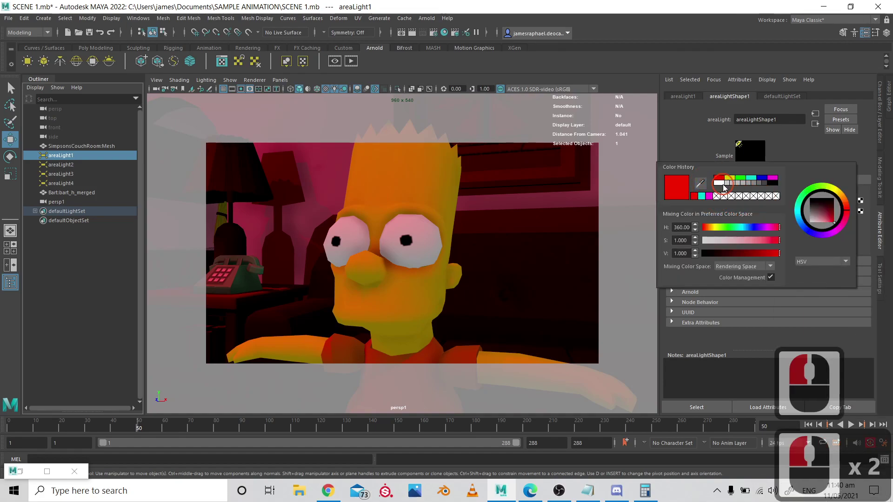
click(724, 186)
click(693, 160)
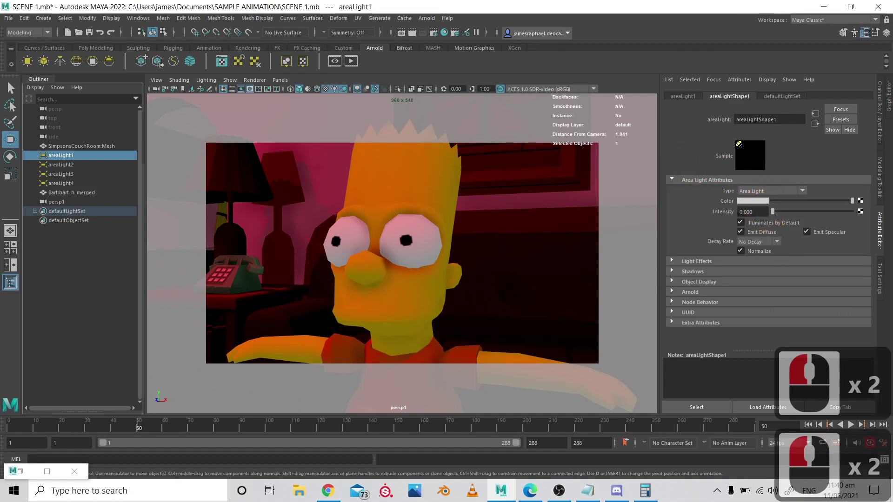
- Set a key on areaLight1's intensity at frame 1
drag(35, 428, 2, 427)
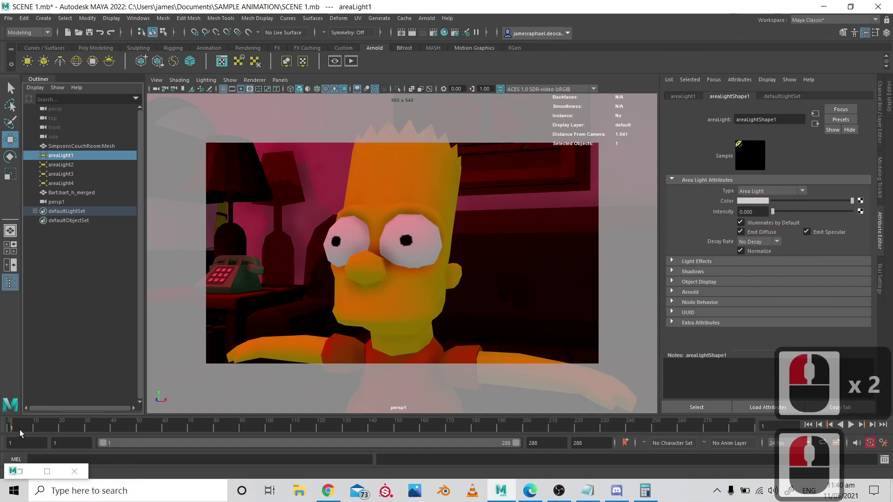
right_click(722, 211)
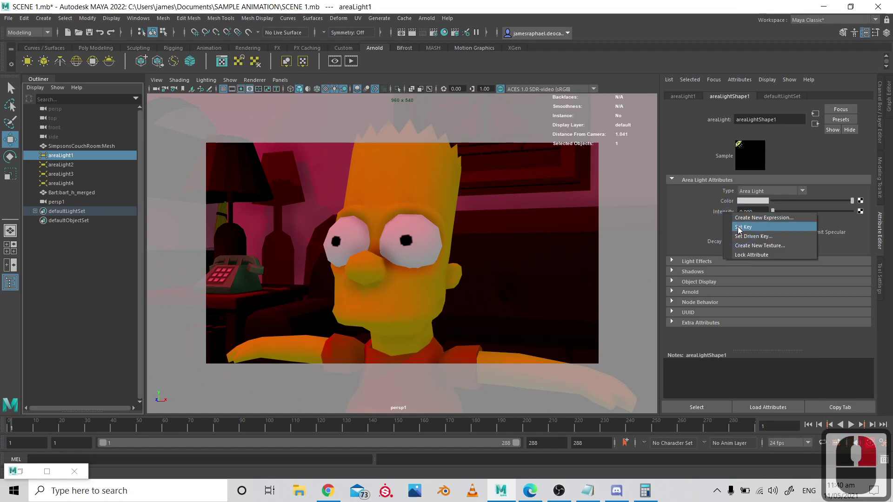
click(740, 227)
- Animate areaLight1's intensity with a value of 10 at frame 20 and 0 at frame 40
drag(41, 428, 60, 428)
drag(781, 213, 891, 223)
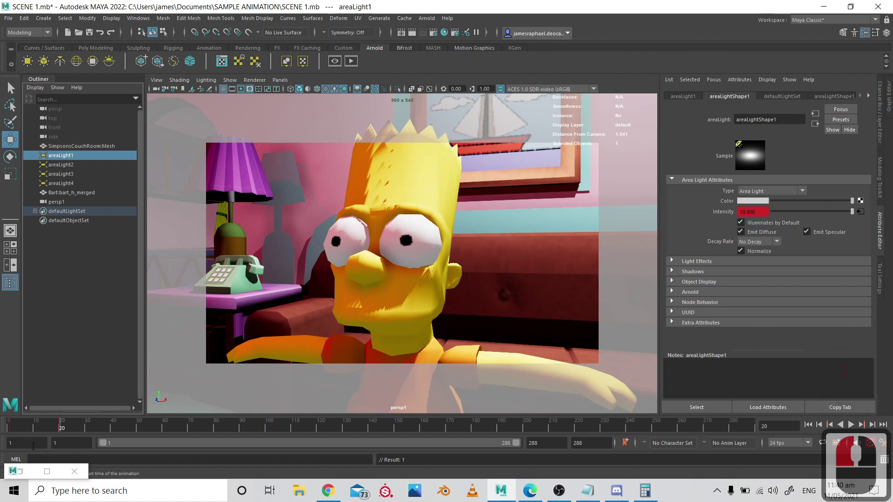
drag(59, 428, 113, 433)
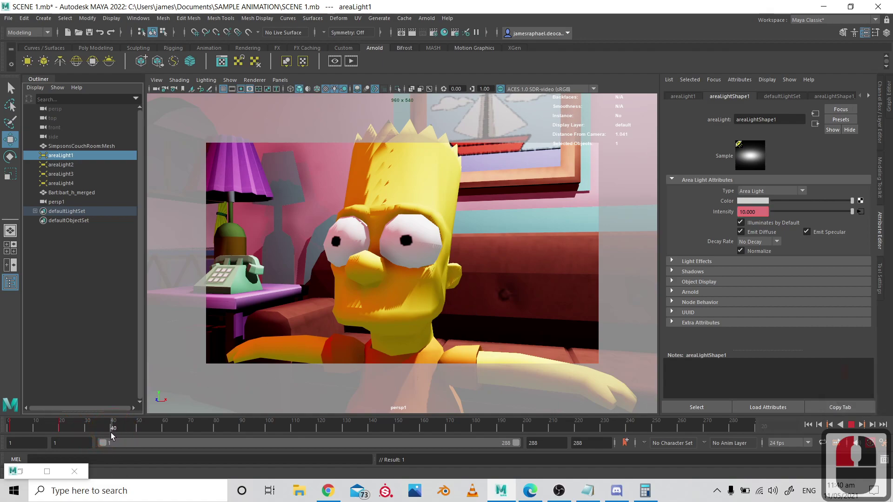
drag(805, 217, 735, 219)
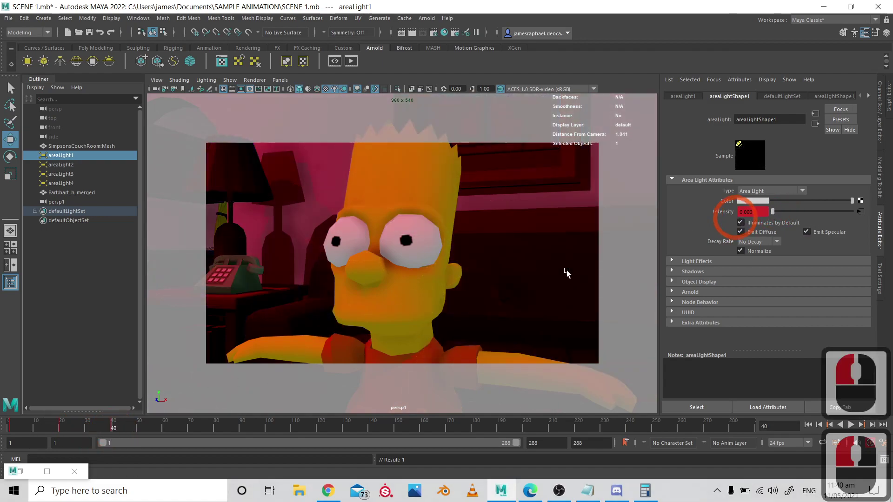
- Continue the areaLight1 flicker by raising its intensity to the slider maximum at frame 60 and setting it to 0 at frame 80
drag(112, 428, 165, 427)
drag(774, 211, 877, 210)
drag(150, 424, 216, 424)
drag(829, 222, 718, 209)
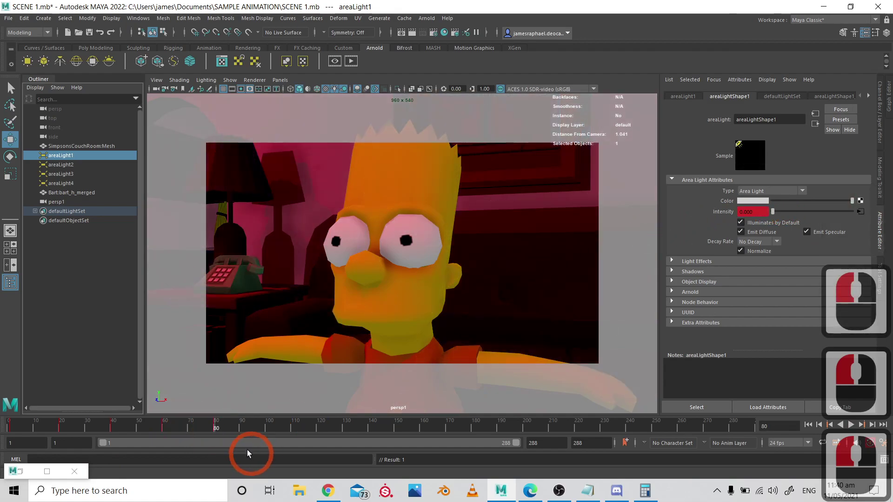
- Set areaLight1's intensity to 10 at frame 100 and play the flicker animation from frame 1
drag(219, 427, 269, 427)
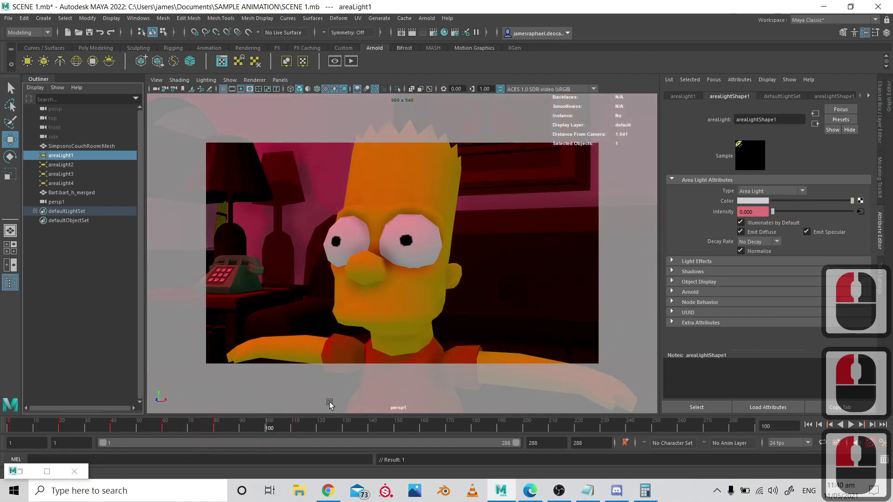
drag(773, 212, 859, 213)
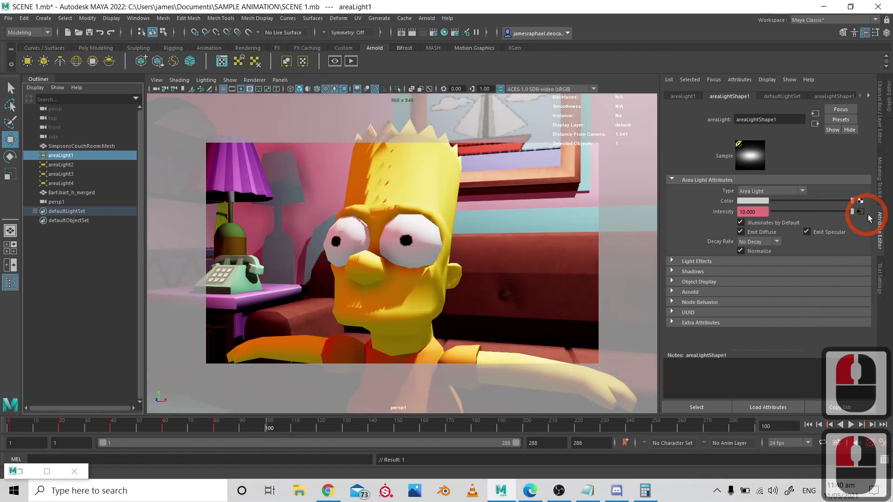
click(808, 425)
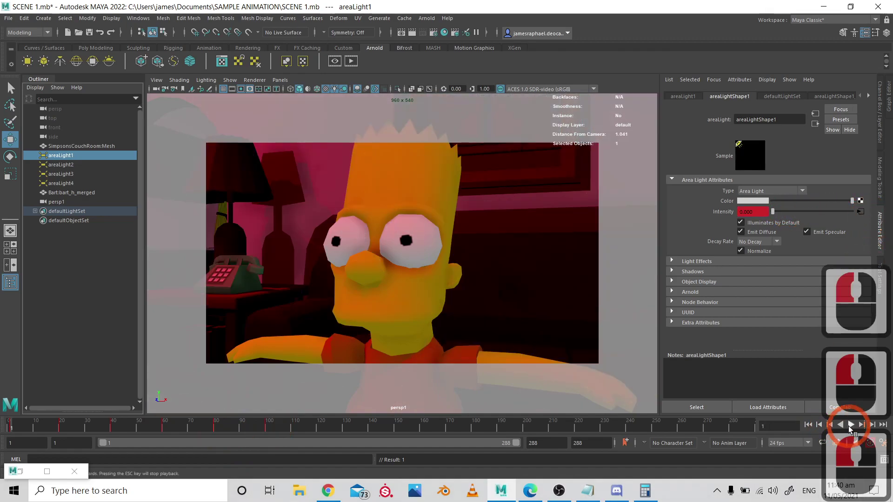
click(848, 425)
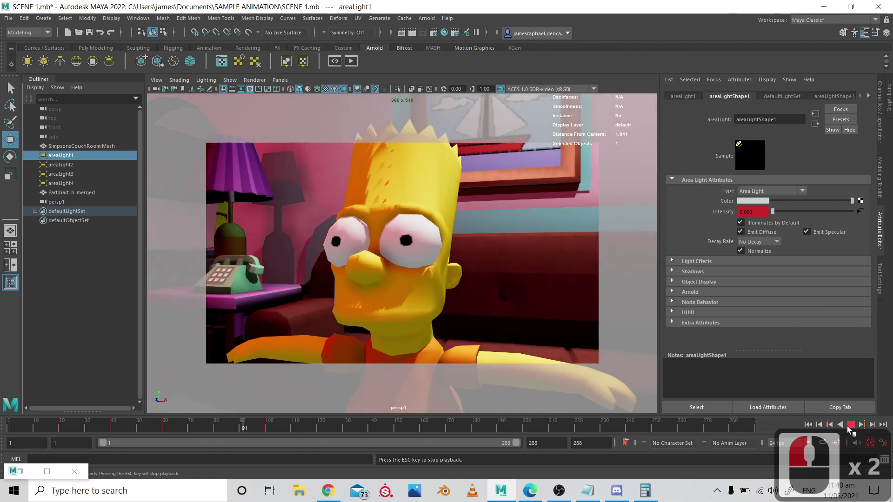
click(850, 425)
click(9, 434)
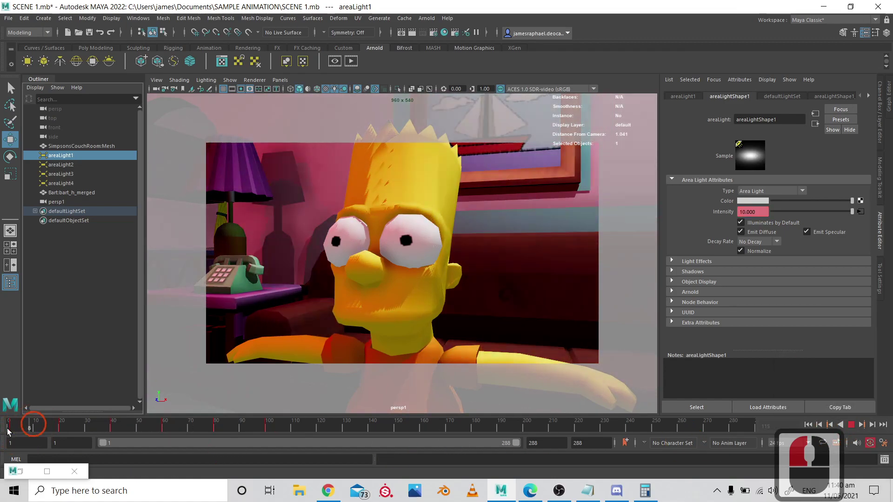
- Change areaLight1's color to blue and play back the flicker
click(752, 206)
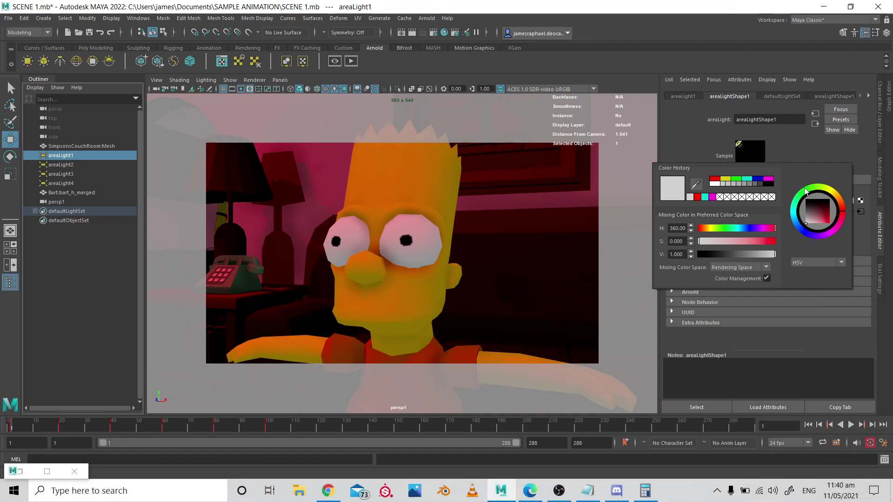
click(758, 179)
click(696, 149)
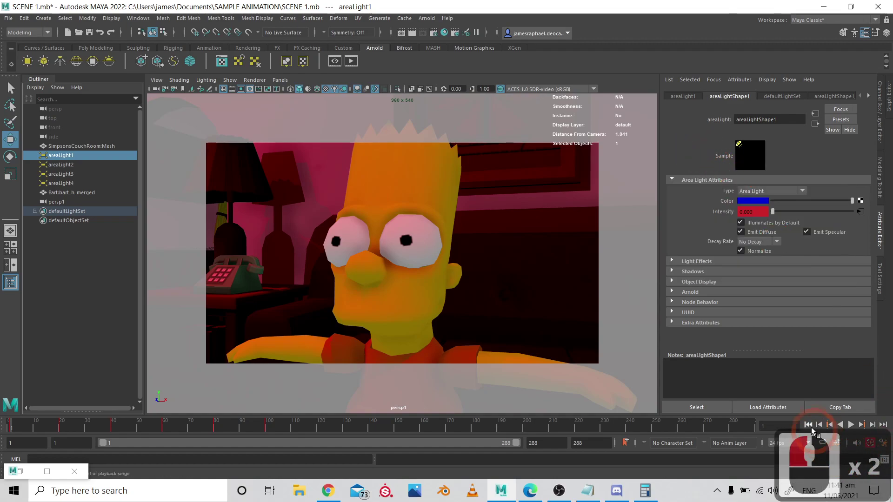
click(851, 425)
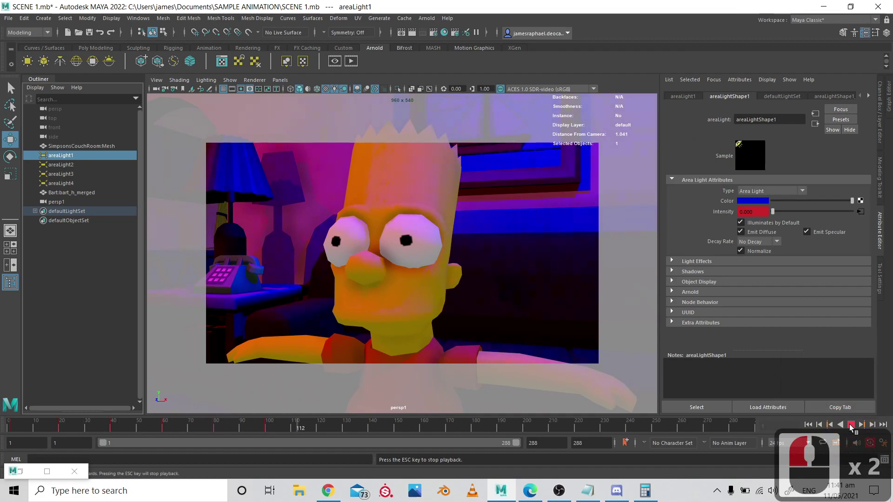
drag(353, 427, 19, 431)
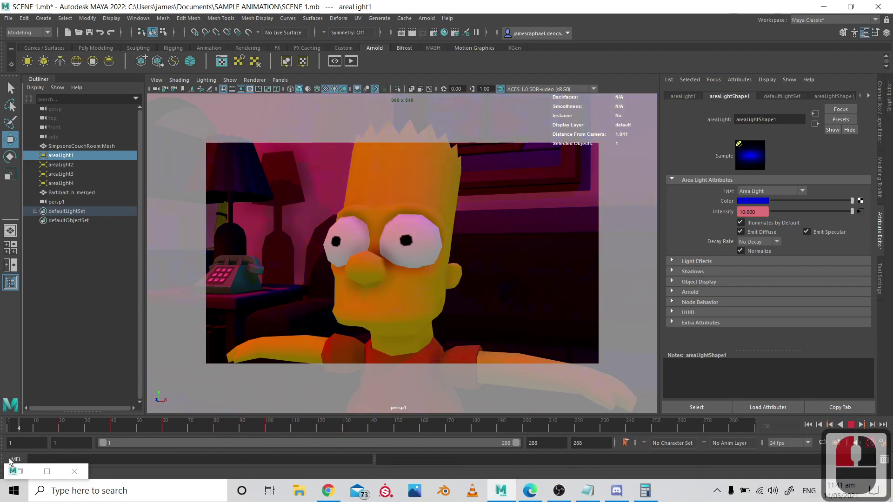
click(851, 425)
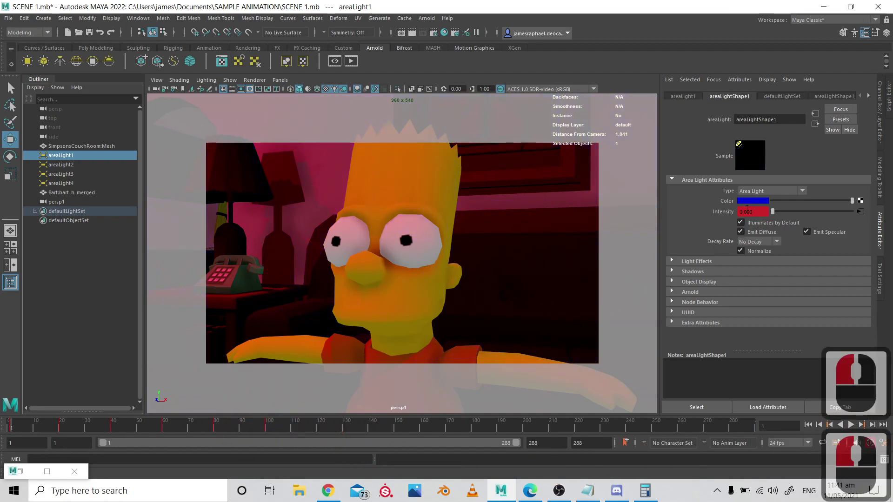
- Review the Set Key option for areaLight1's intensity and replay the blue flicker along the timeline
right_click(722, 216)
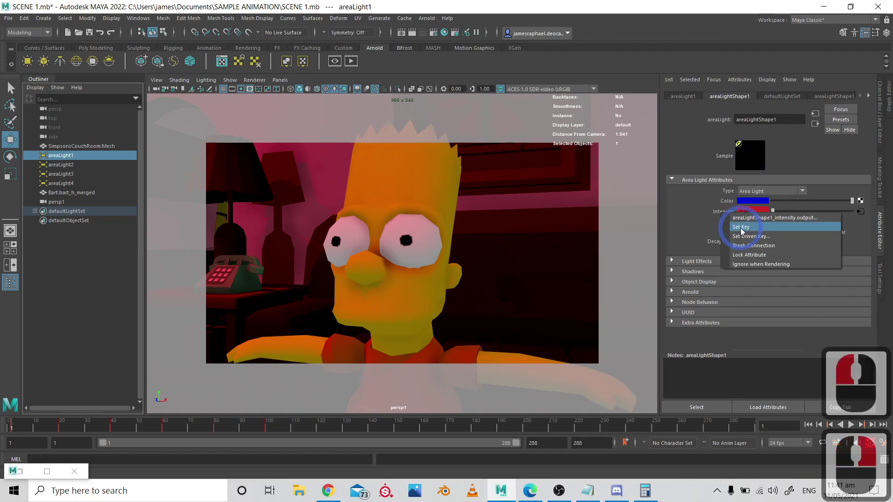
click(10, 421)
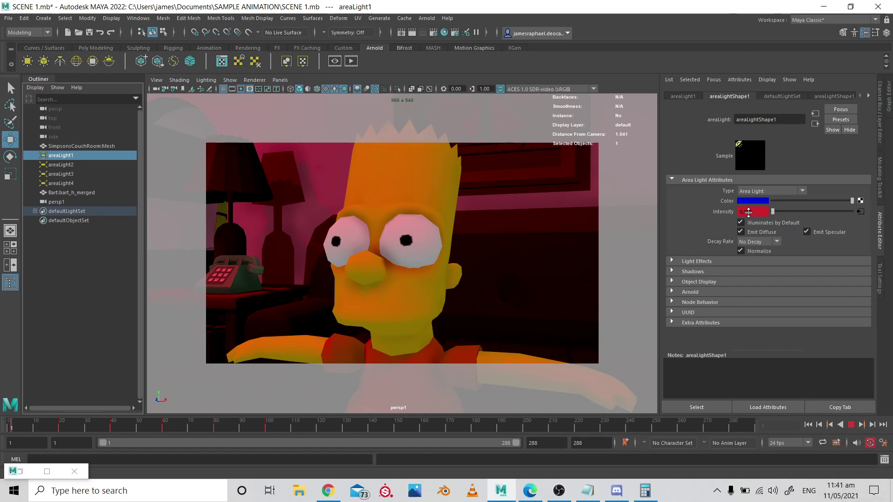
drag(43, 425, 84, 426)
click(60, 427)
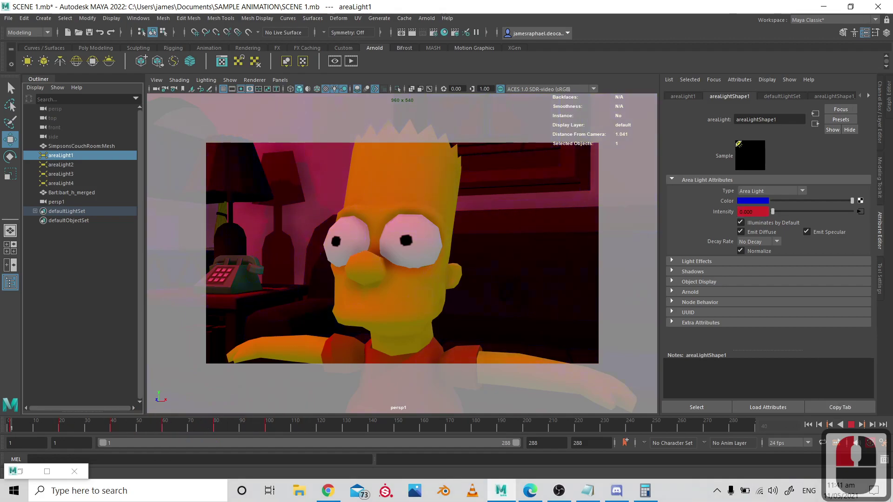
click(851, 425)
click(850, 425)
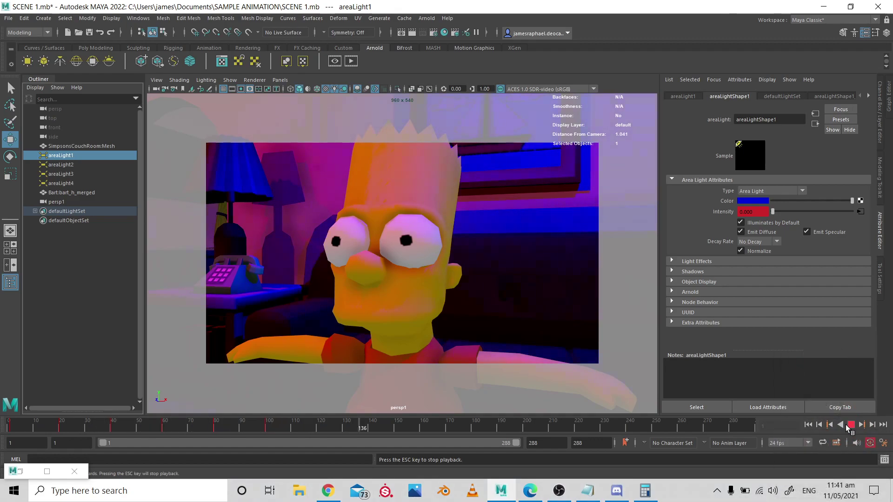
click(851, 425)
- Pull the camera back from Bart's close-up to a wide view of the living room
alt+right_drag(648, 369, 227, 259)
alt+drag(235, 259, 379, 272)
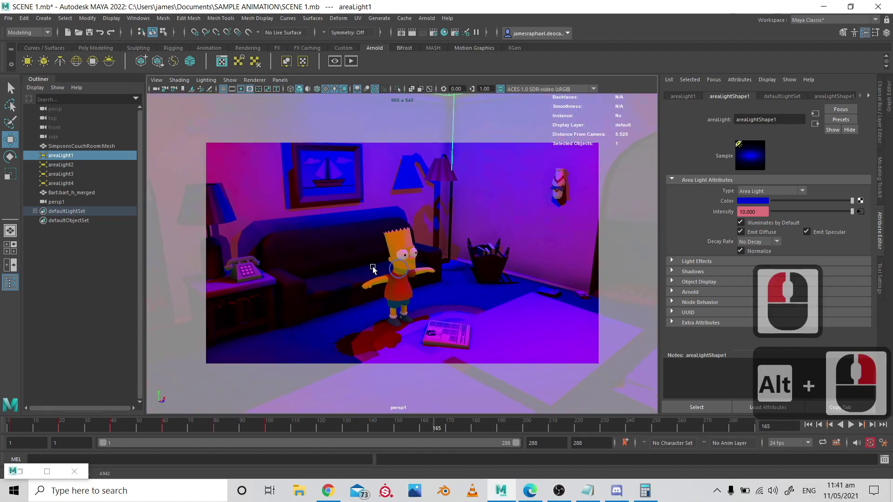
alt+right_drag(504, 353, 409, 285)
- Switch to Chrome and open mixamo.com
click(323, 497)
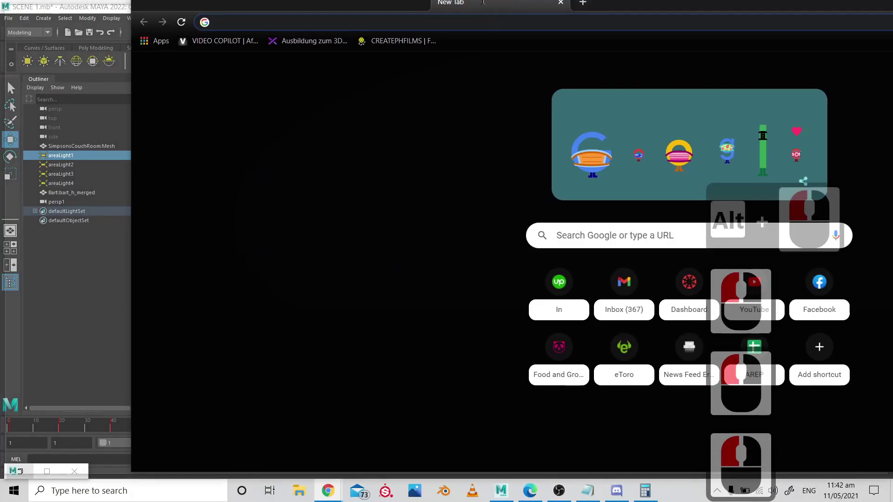
text(mixamo.com)
key(Return)
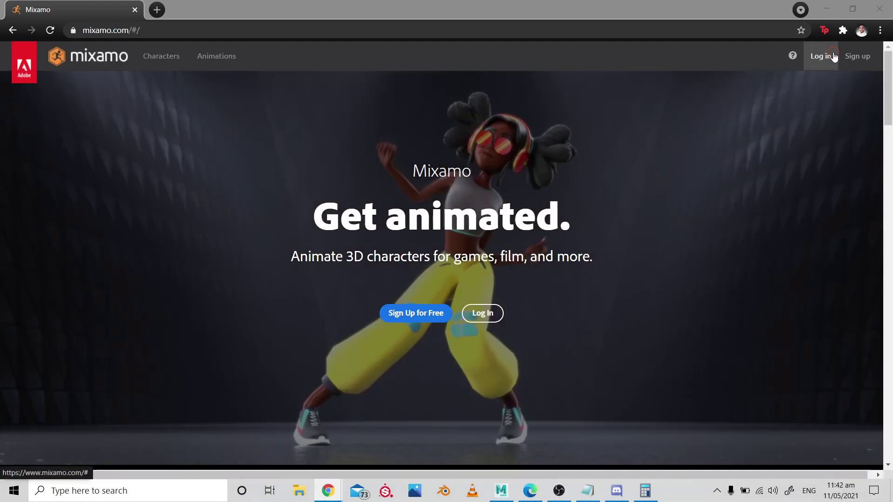
- Log in to Mixamo with a Google account
click(831, 56)
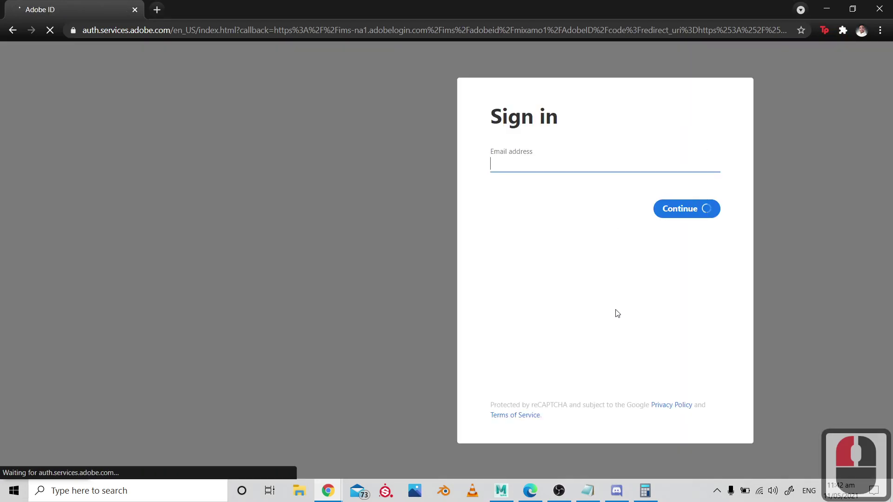
click(570, 279)
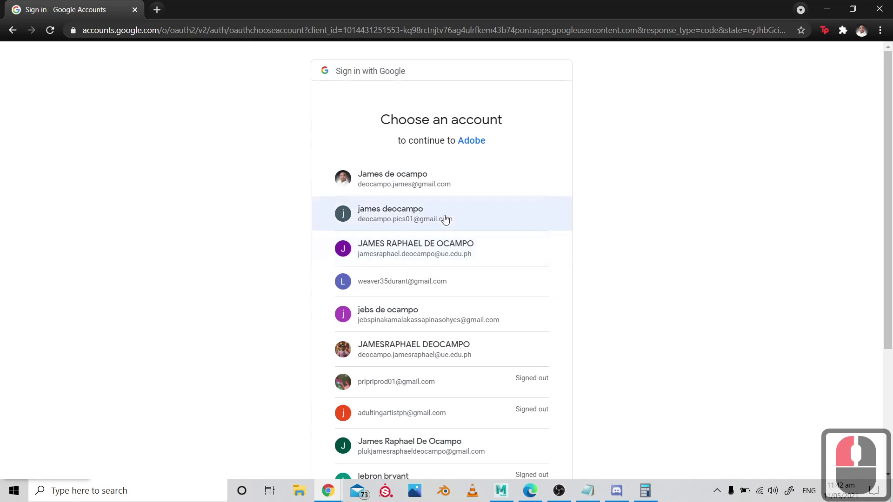
click(414, 206)
click(617, 492)
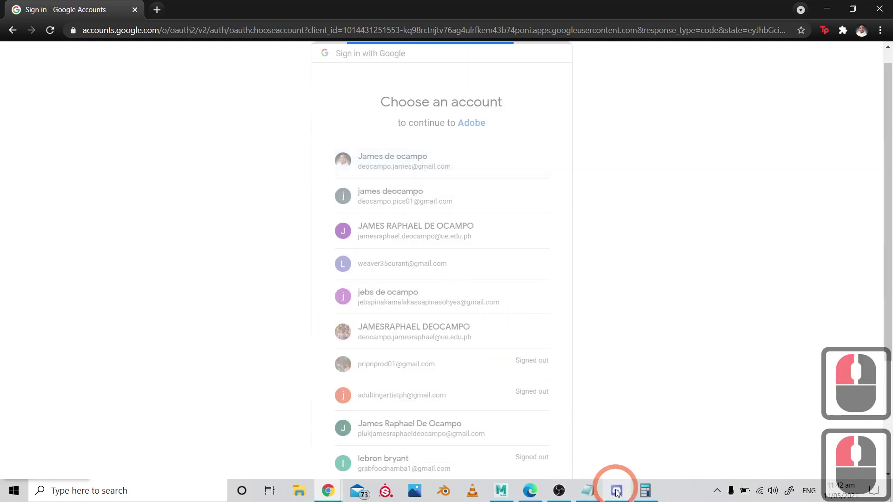
click(617, 491)
click(454, 424)
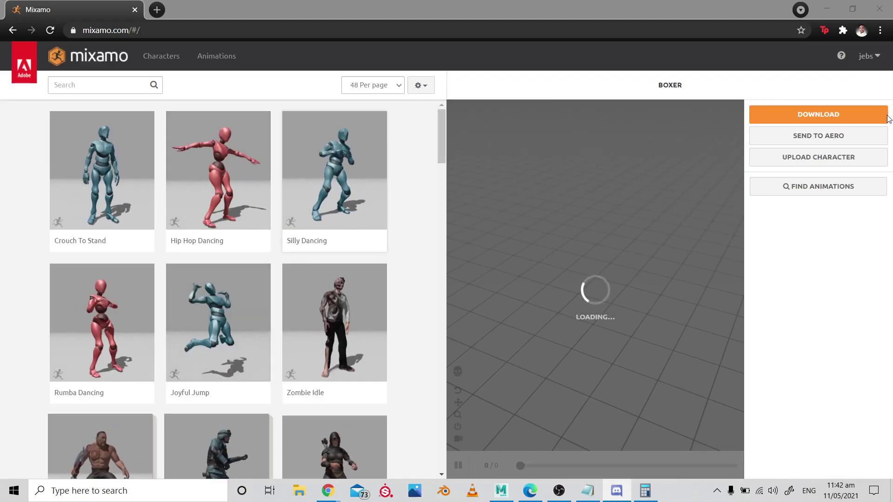
- Upload the Bart model as a character from the Bart folder inside Documents > SAMPLE ANIMATION > PC Computer - The Simpsons Hit & Run - Bart
click(818, 157)
click(393, 324)
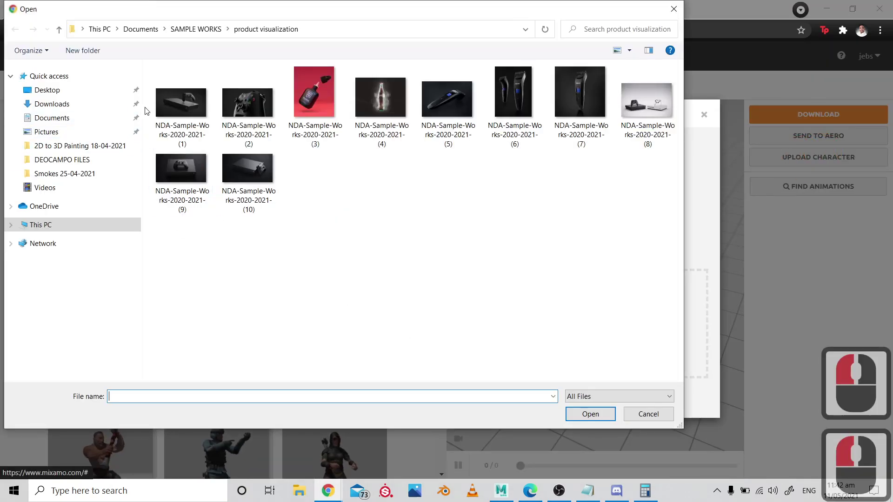
click(55, 118)
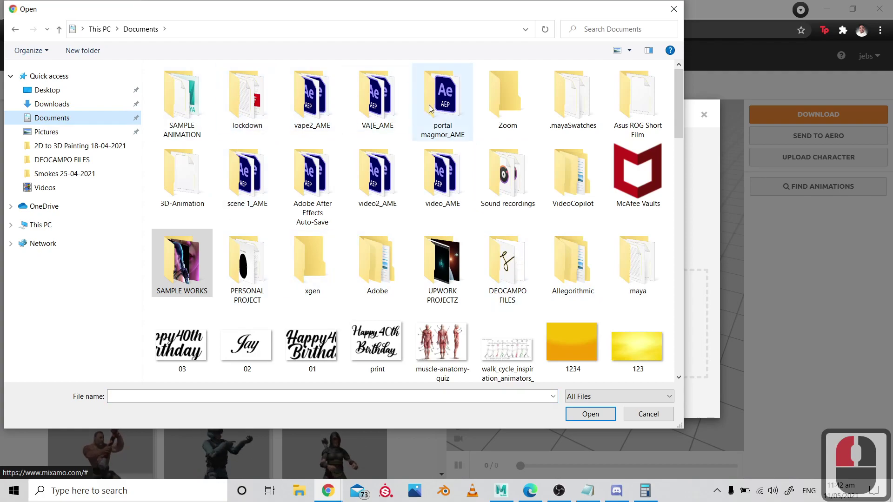
double_click(191, 109)
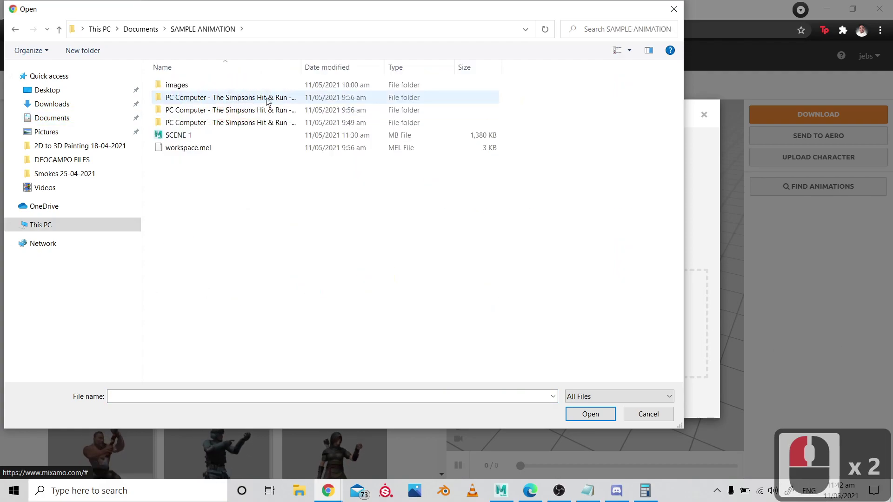
drag(304, 65, 409, 65)
double_click(286, 97)
double_click(220, 88)
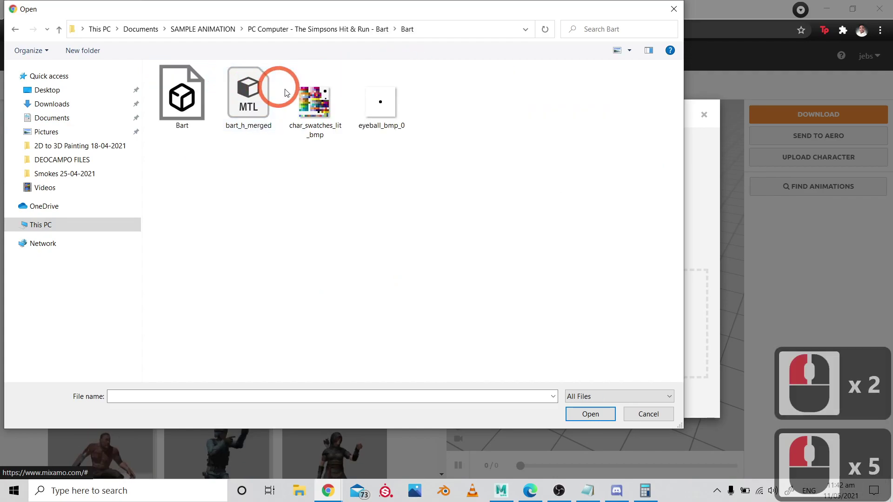
click(247, 95)
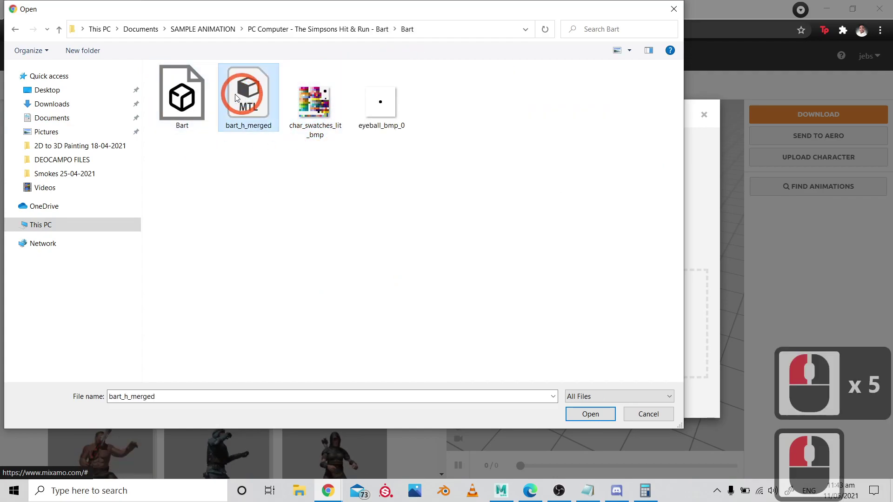
double_click(188, 99)
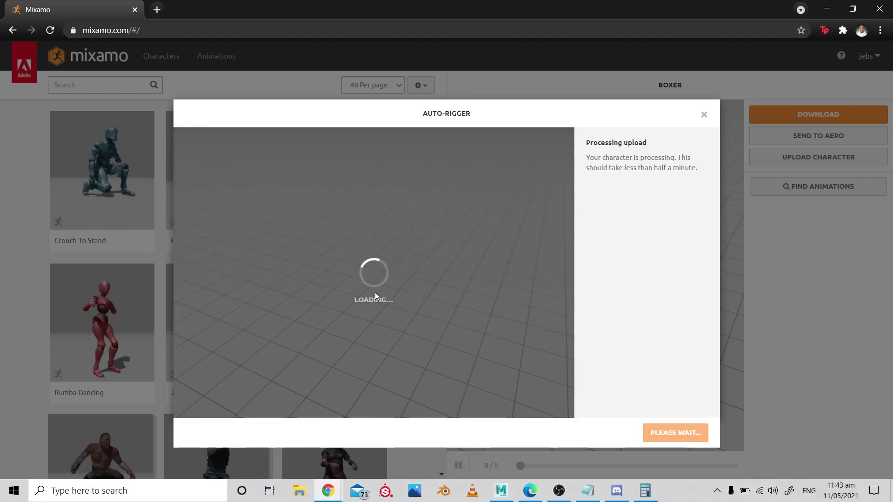
- Return to the Auto-Rigger's orientation stage and rotate Bart on the Y-axis until his face points forward
click(689, 431)
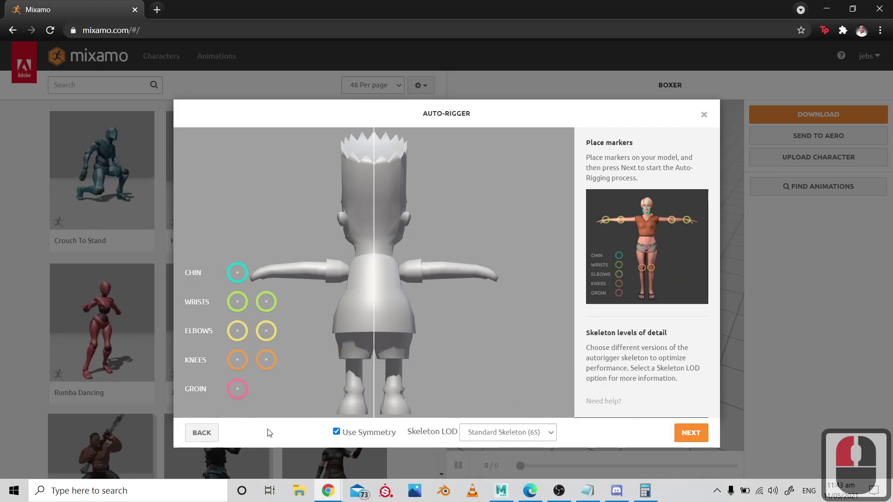
click(201, 432)
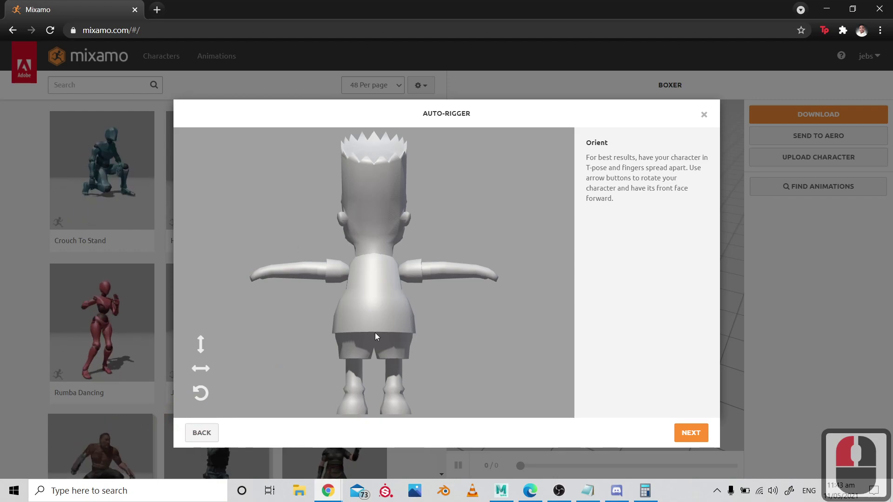
click(199, 369)
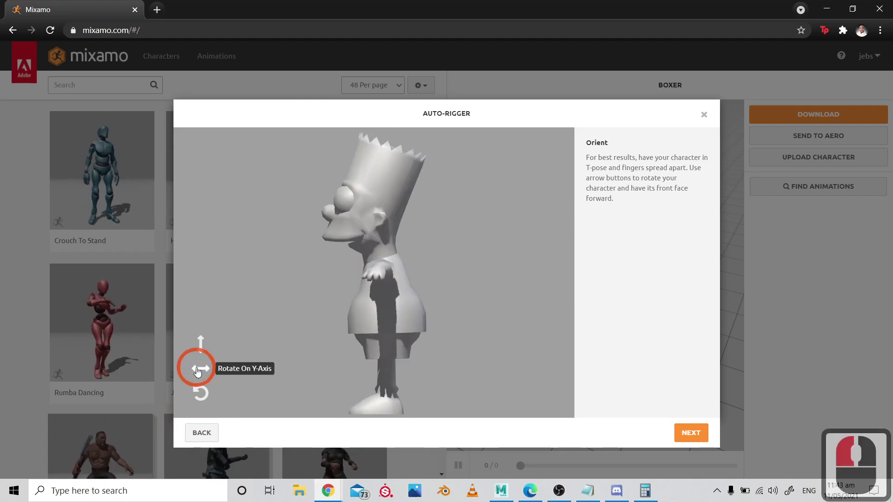
click(198, 370)
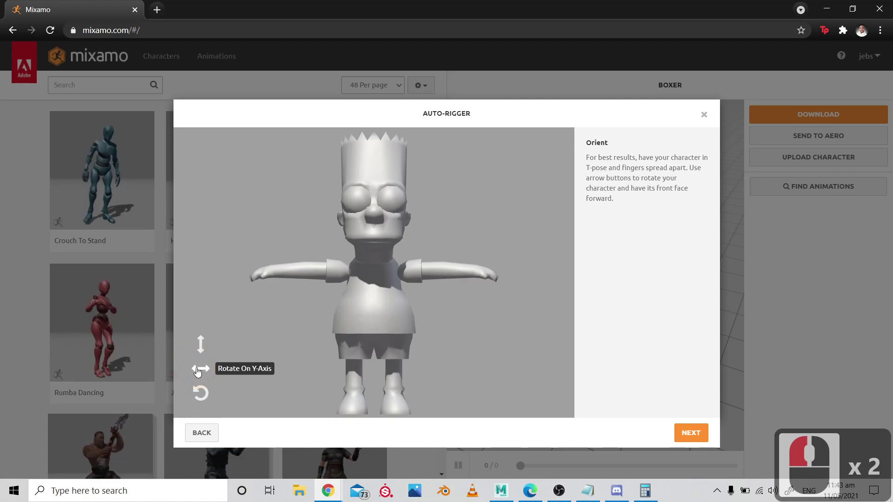
click(199, 369)
click(198, 369)
click(199, 369)
click(198, 370)
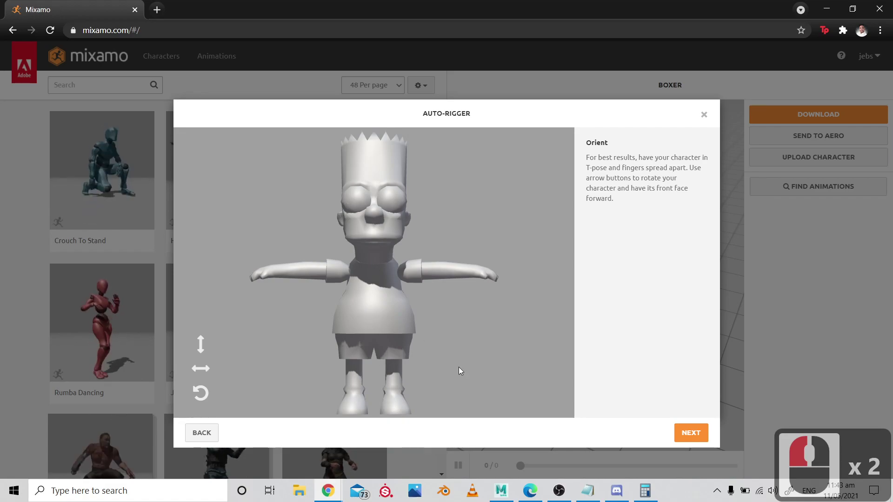
- Place the chin, wrist, elbow, knee and groin markers on the front-facing Bart model with symmetry on
click(692, 433)
drag(237, 273, 374, 254)
drag(237, 302, 275, 276)
drag(237, 331, 306, 275)
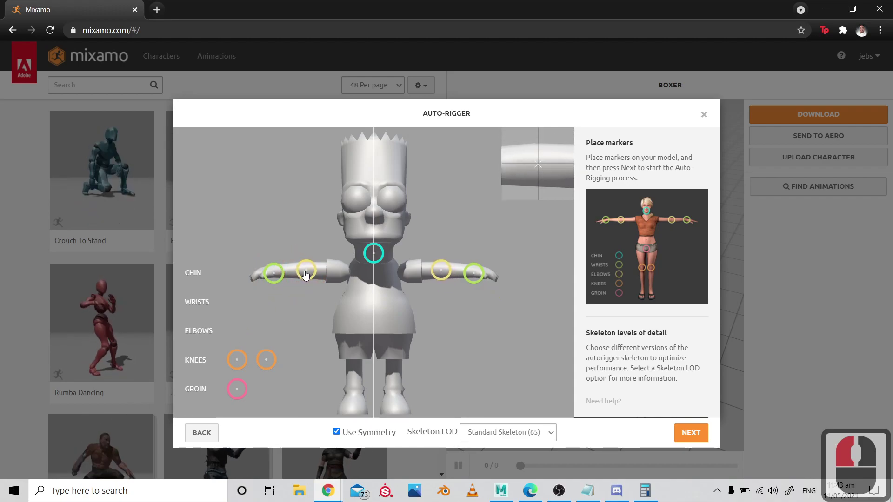
drag(266, 360, 353, 369)
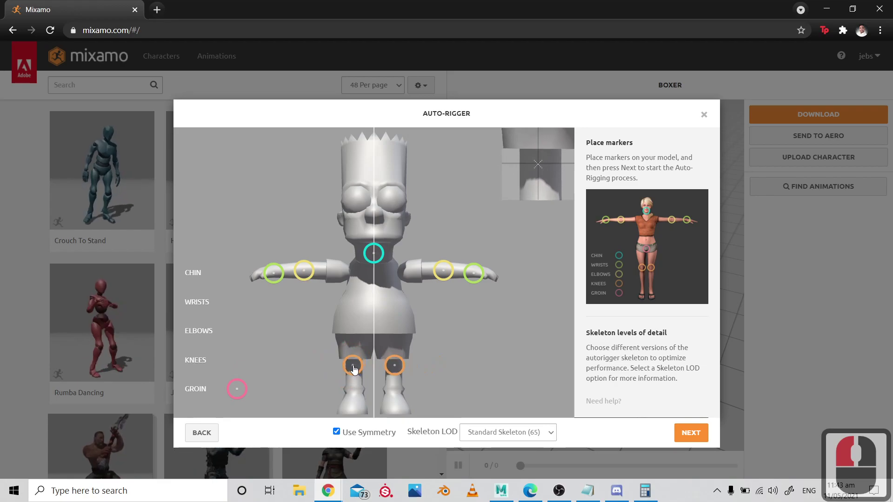
drag(237, 389, 371, 341)
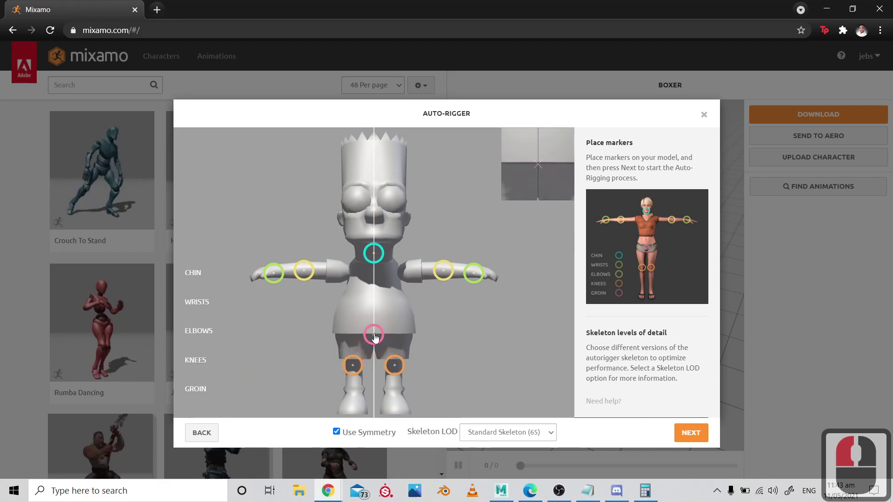
- Run auto-rigging on Bart with the Standard Skeleton (65) and accept the rigged character
click(666, 434)
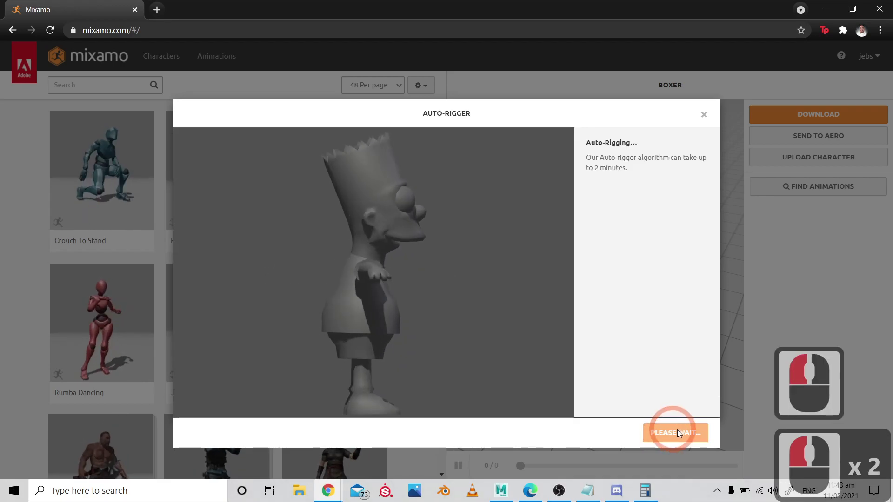
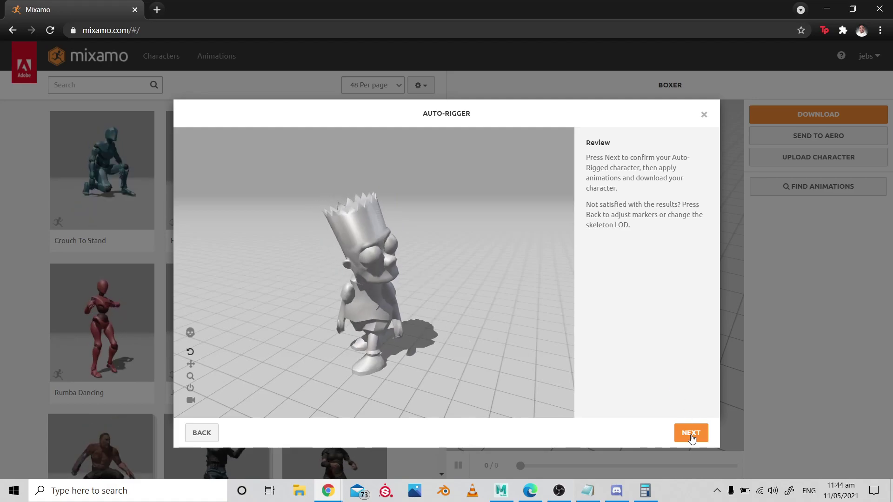
click(691, 433)
click(679, 431)
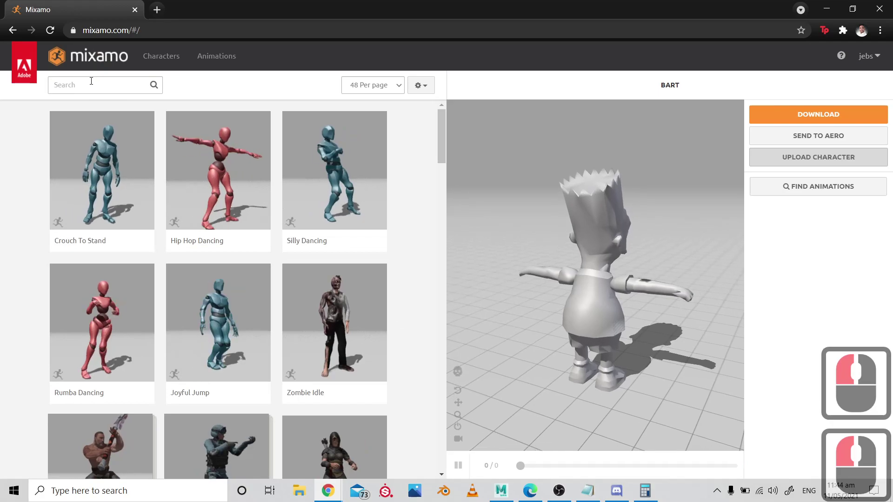
- Apply the Silly Dancing animation to Bart and download it as FBX Binary with skin, 30 frames per second and no keyframe reduction
click(335, 200)
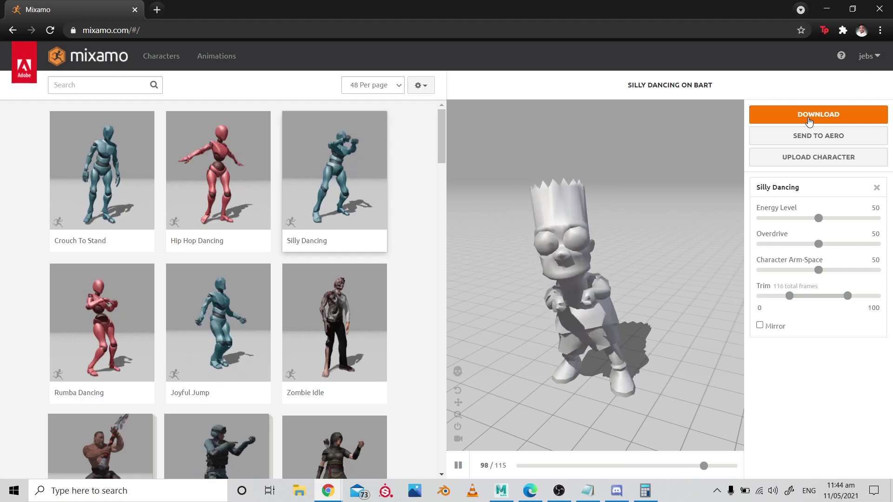
click(809, 119)
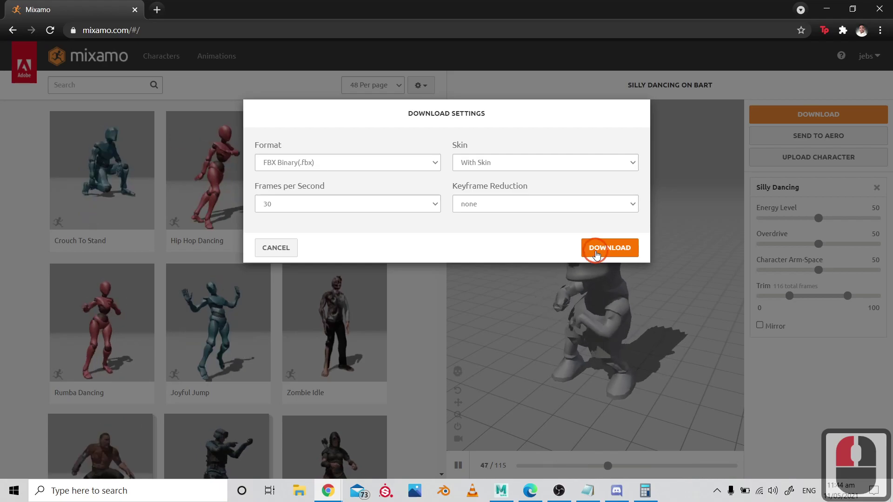
click(597, 253)
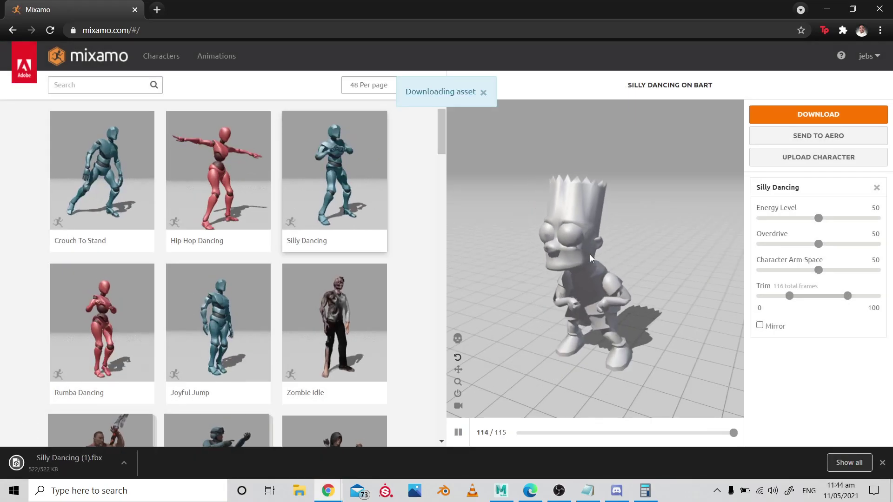
- Switch to Maya and delete the static Bart model from the living room scene
click(501, 491)
click(401, 268)
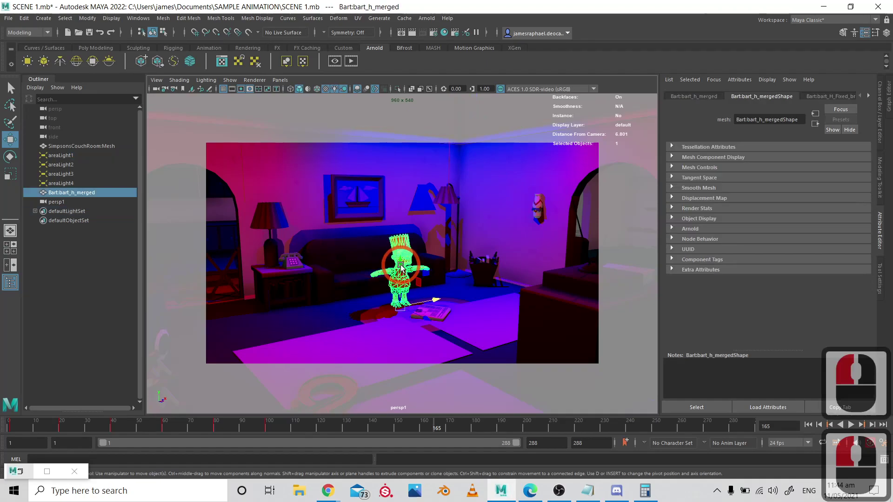
key(Delete)
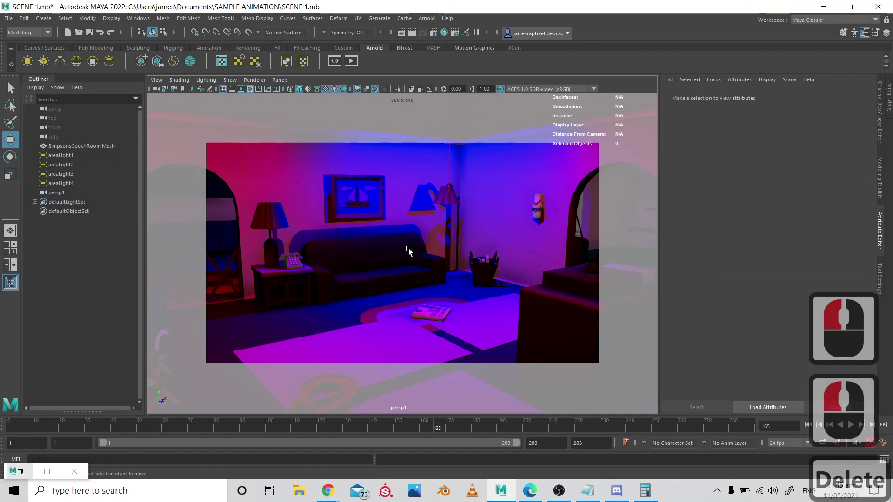
- Import the downloaded Silly Dancing (1).fbx from the browser into the Maya living room scene
alt+drag(478, 256, 406, 257)
alt+right_drag(407, 258, 418, 257)
key(alt+Tab)
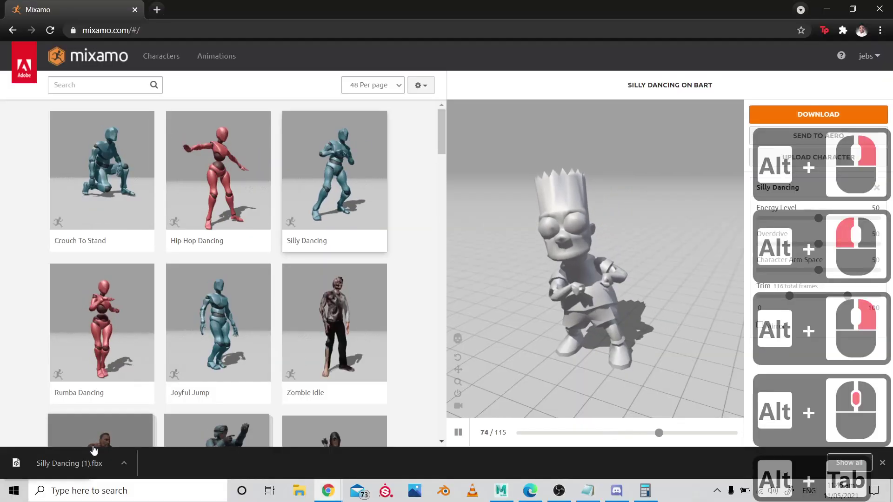
drag(88, 463, 379, 277)
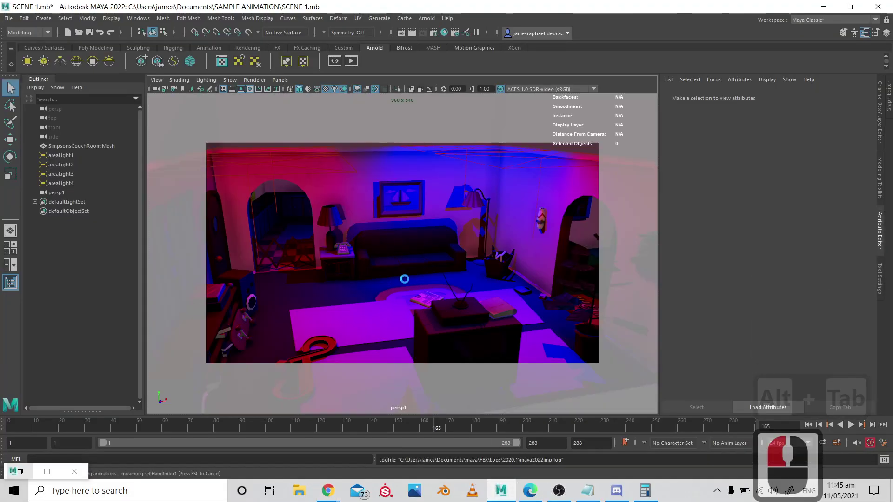
key(w)
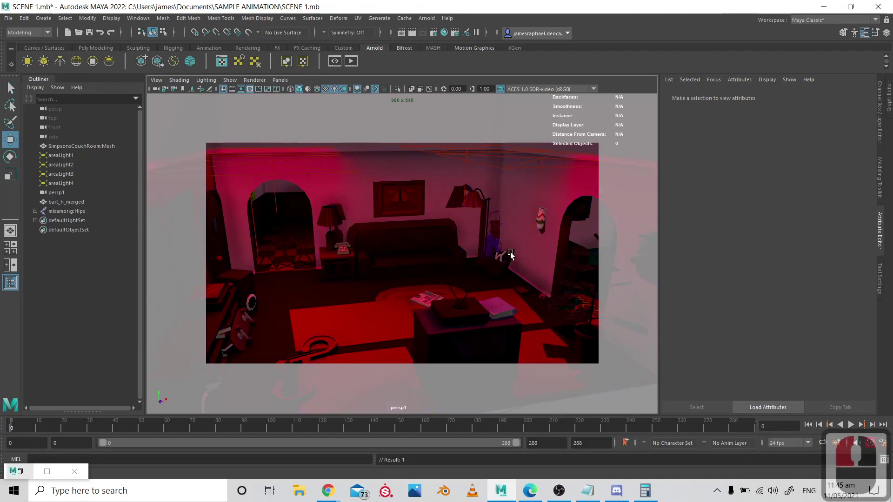
- Examine the imported character's parts by selecting the bart_h_merged mesh and the mixamorig:Hips skeleton in turn
click(69, 202)
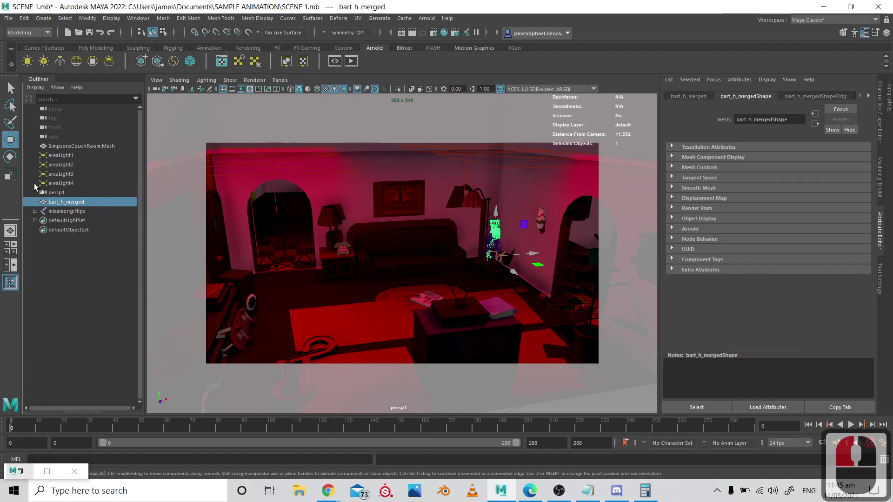
click(116, 298)
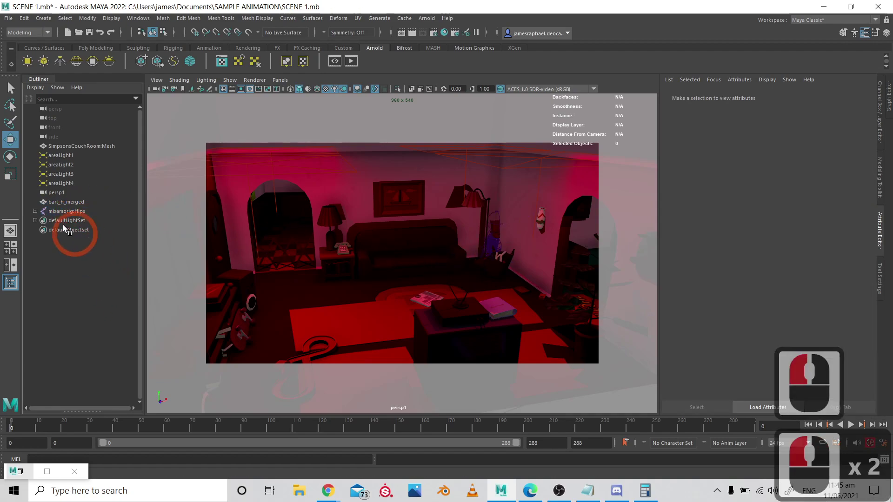
click(61, 211)
click(77, 255)
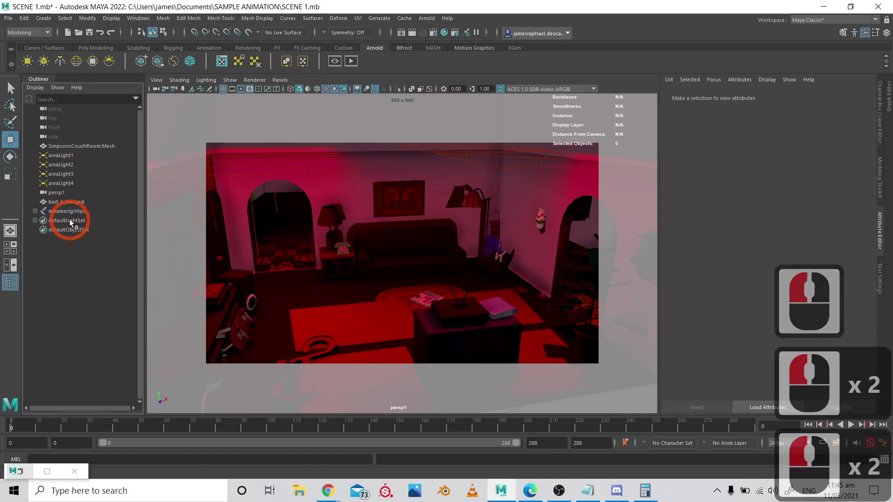
click(68, 211)
click(99, 268)
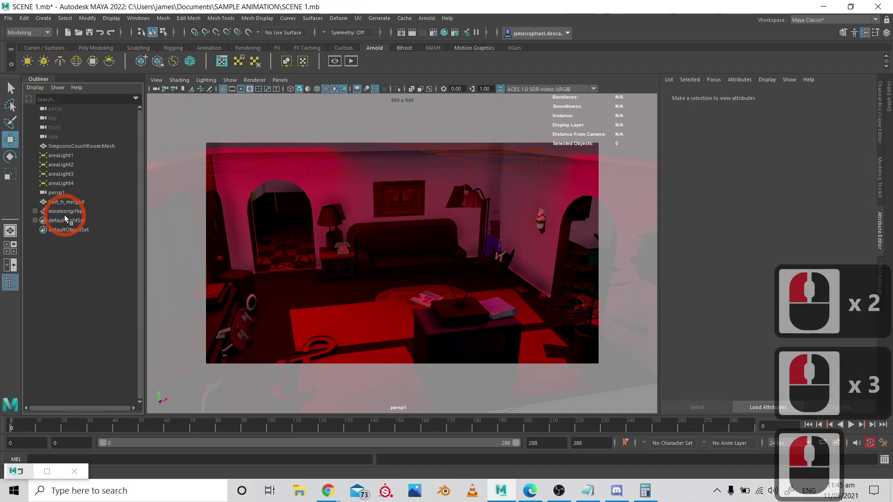
click(64, 213)
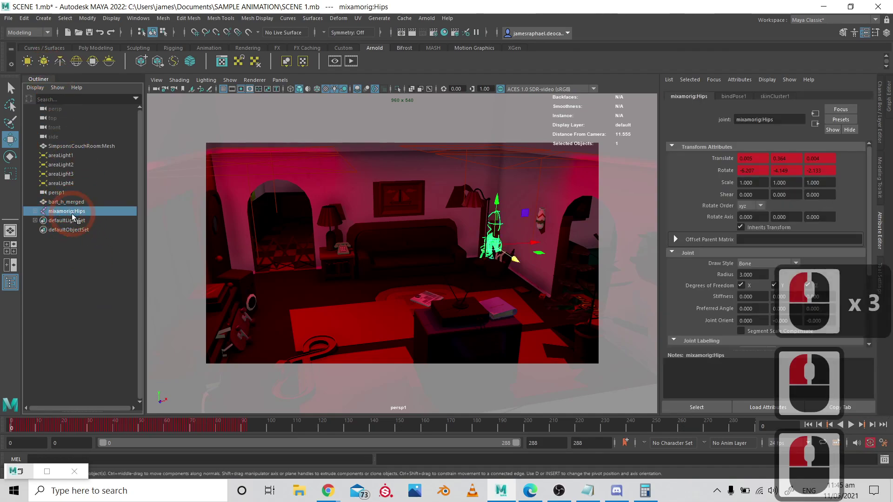
click(84, 296)
- Create a NURBS circle and parent the mixamorig:Hips skeleton under it as Bart's controller
click(44, 48)
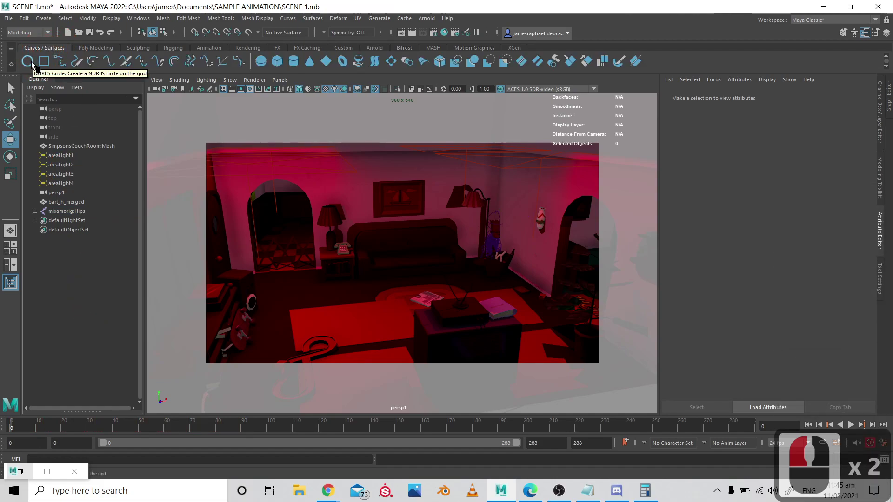
click(29, 62)
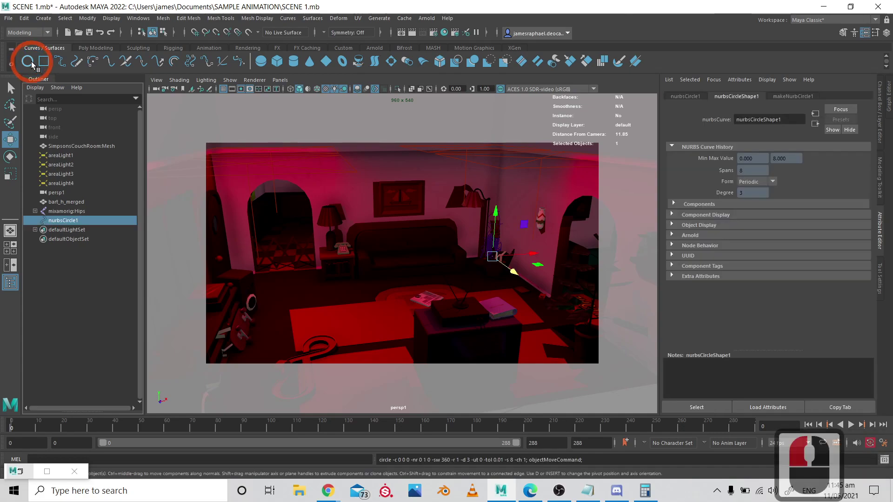
click(70, 211)
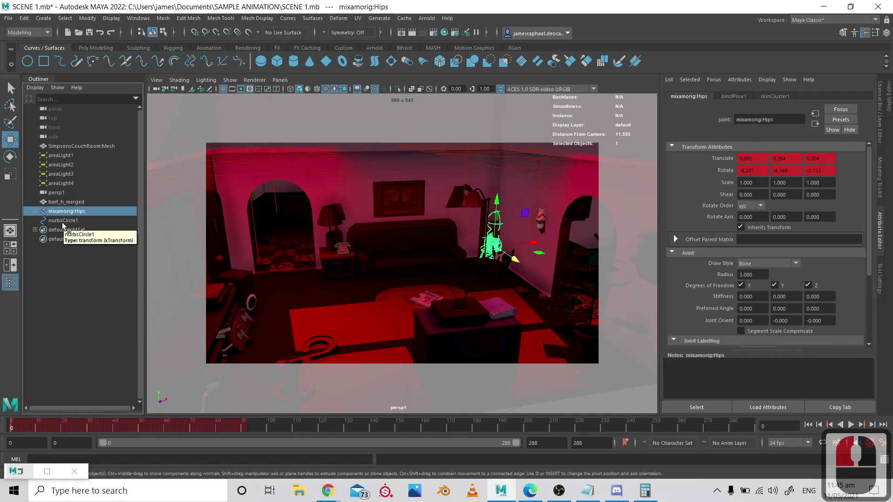
ctrl+click(63, 221)
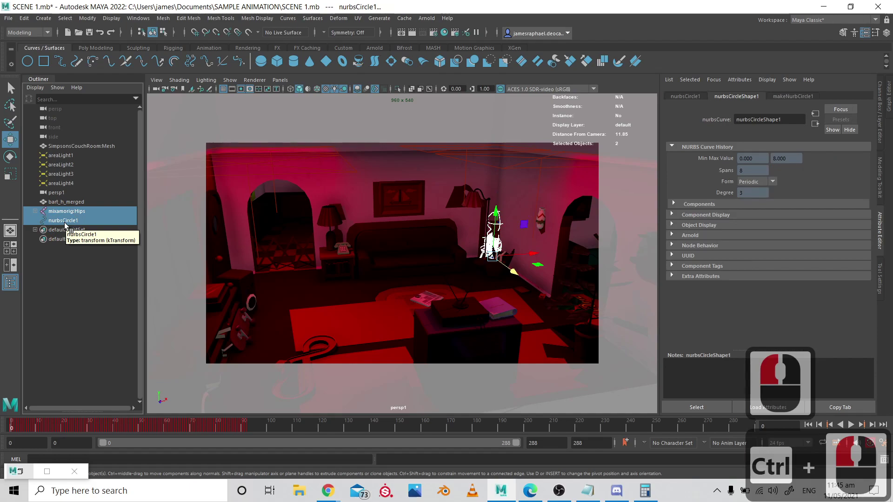
key(p)
- Move the NURBS circle across the floor to place Bart in front of the couch
click(47, 212)
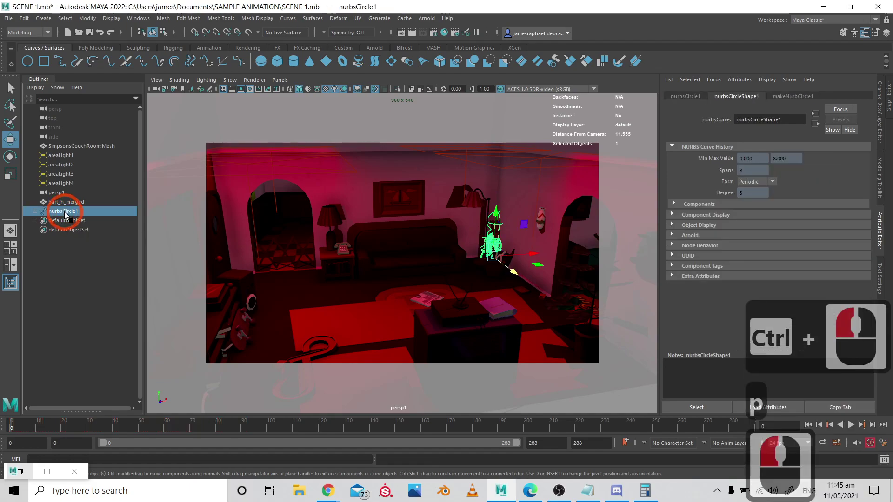
key(w)
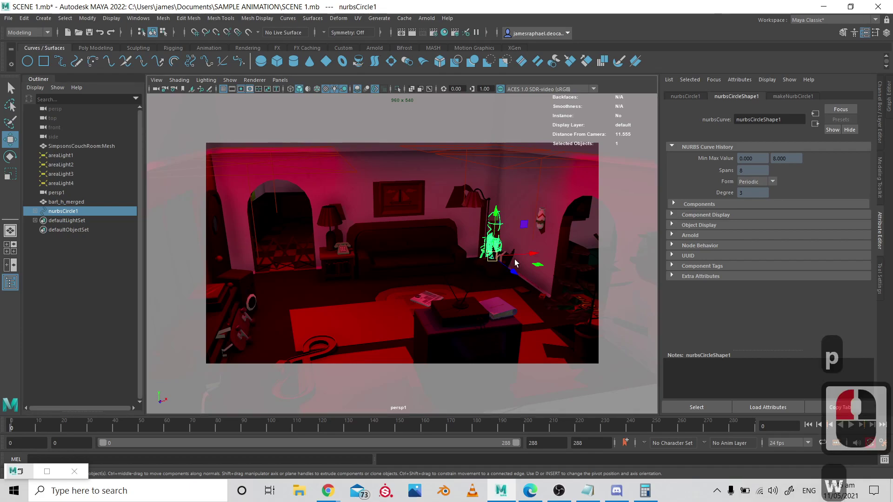
drag(516, 260, 434, 294)
click(399, 286)
key(ctrl+z)
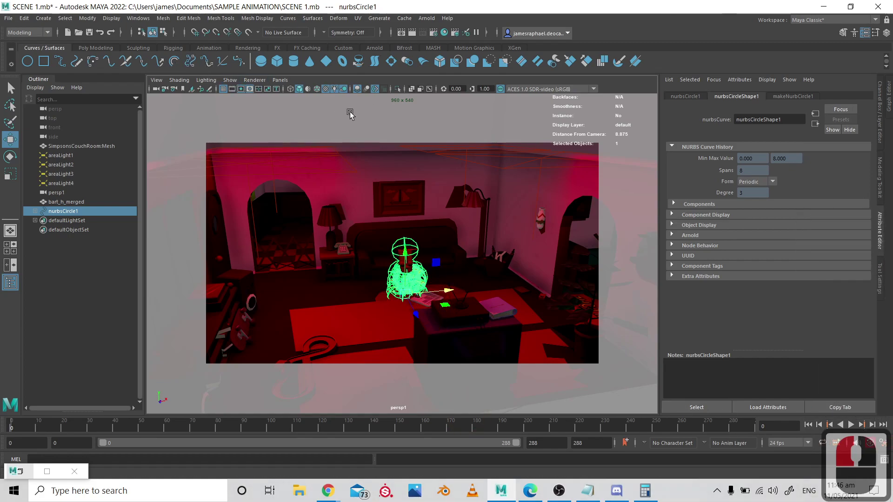
click(149, 311)
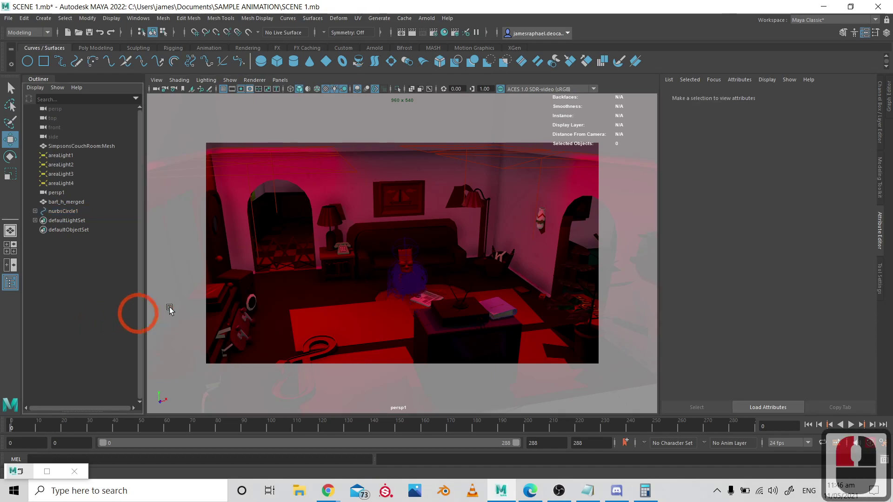
- Hide joints in the camera viewport so the skeleton no longer covers Bart
click(395, 261)
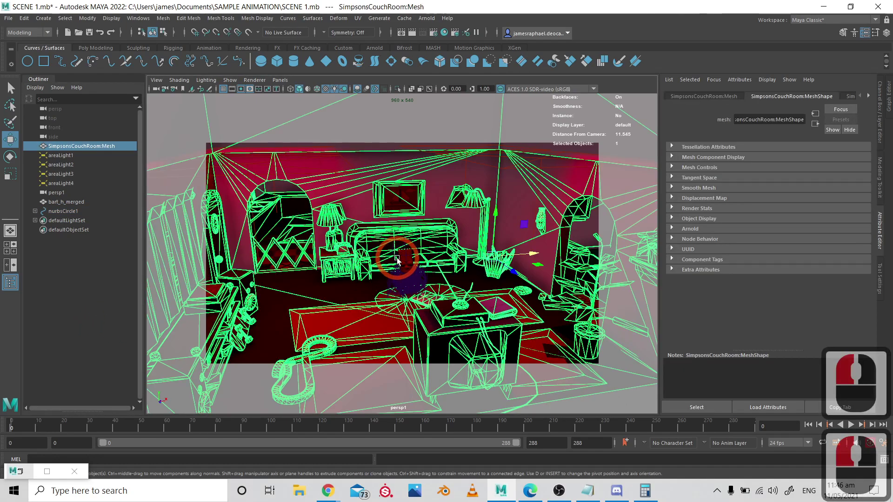
click(395, 276)
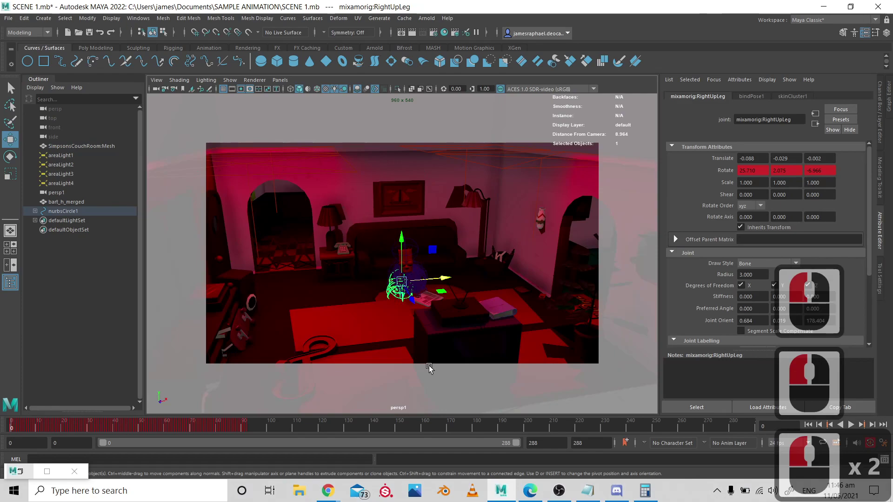
click(110, 320)
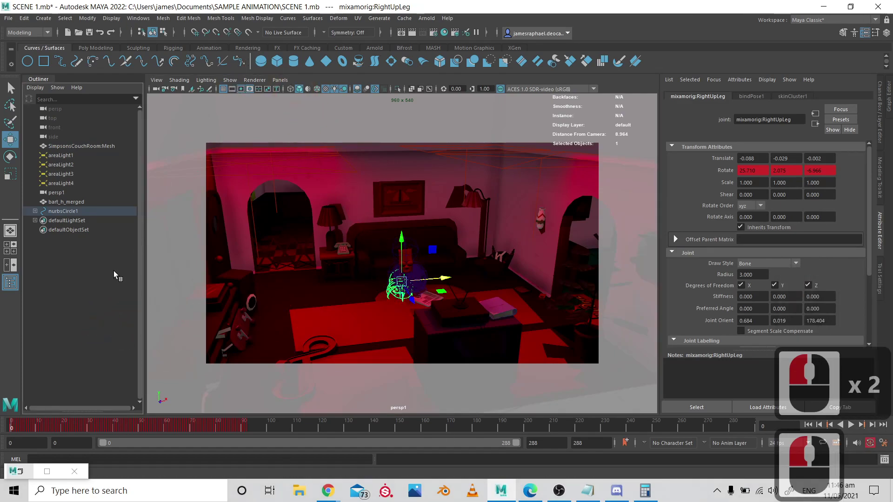
click(183, 189)
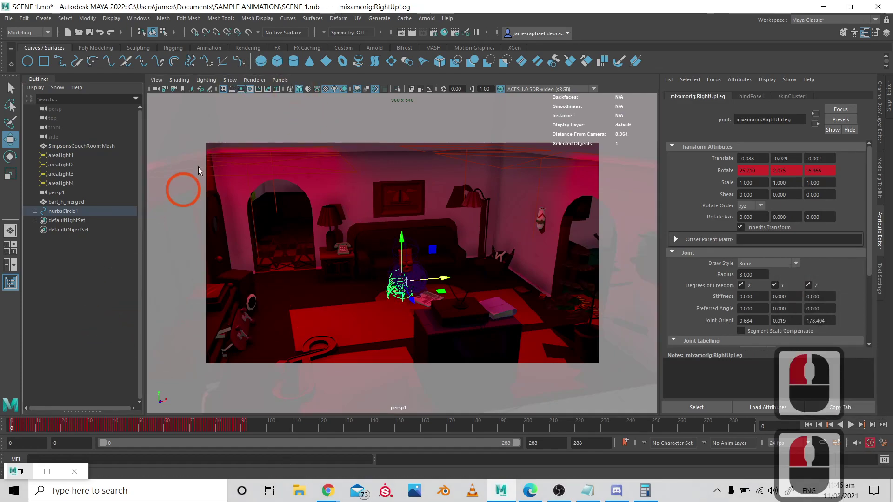
click(230, 80)
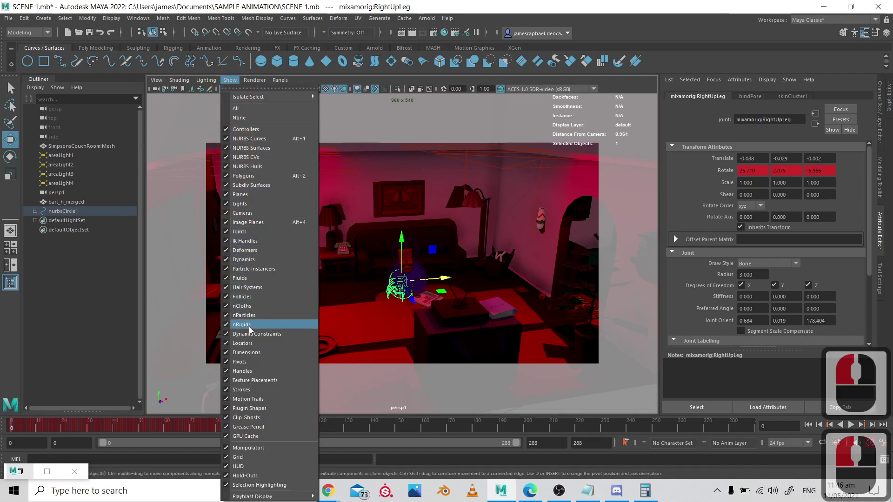
click(226, 232)
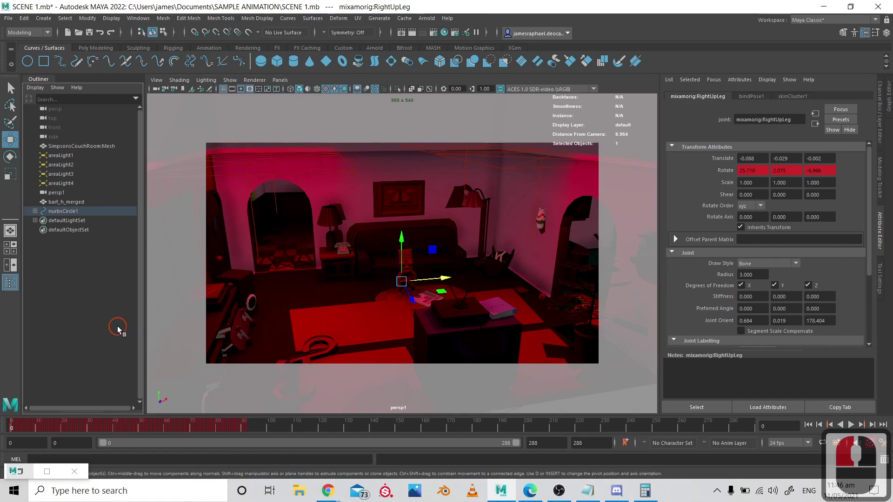
- Play the scene from the first frame to review Bart's dance with the flickering lights, and stop playback
click(623, 405)
click(806, 421)
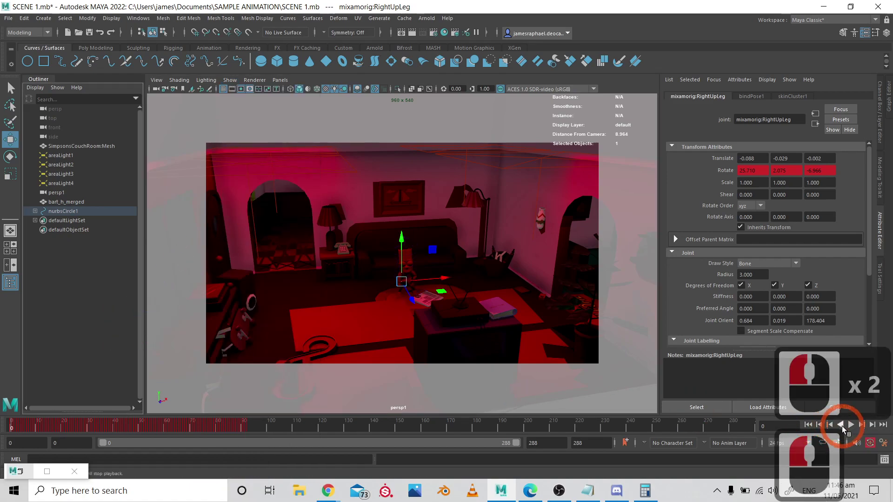
click(848, 425)
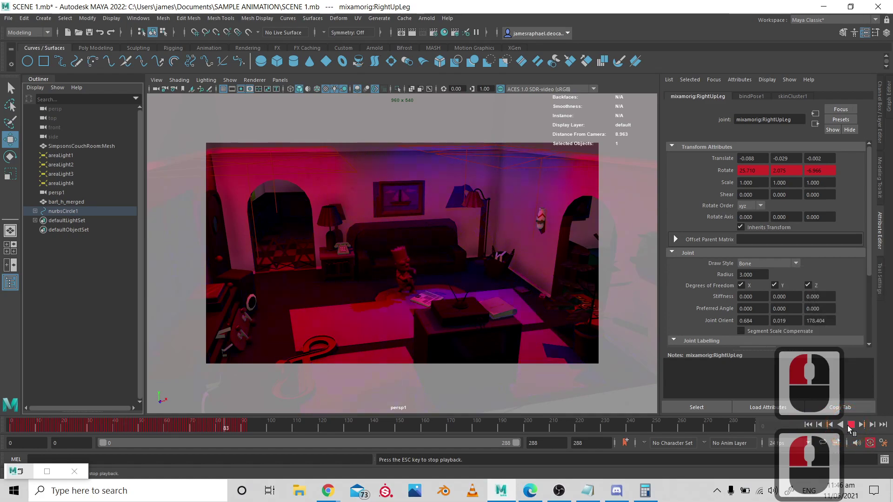
click(808, 424)
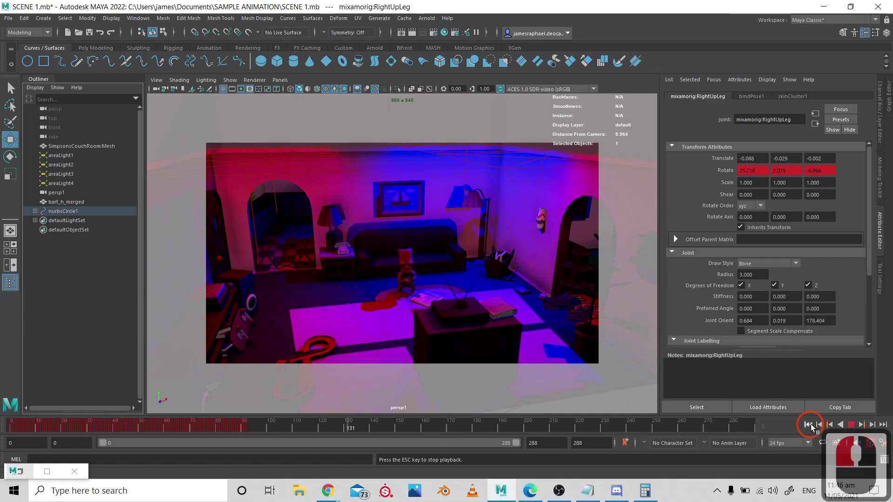
click(851, 424)
click(852, 425)
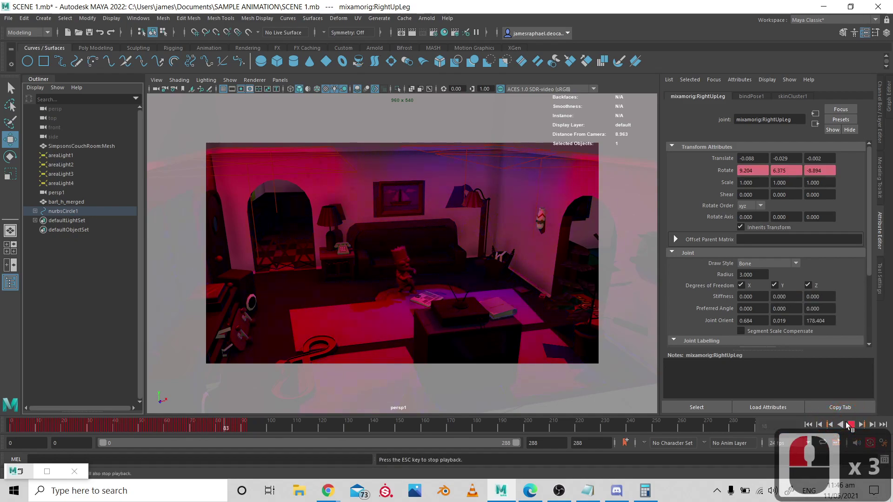
click(851, 424)
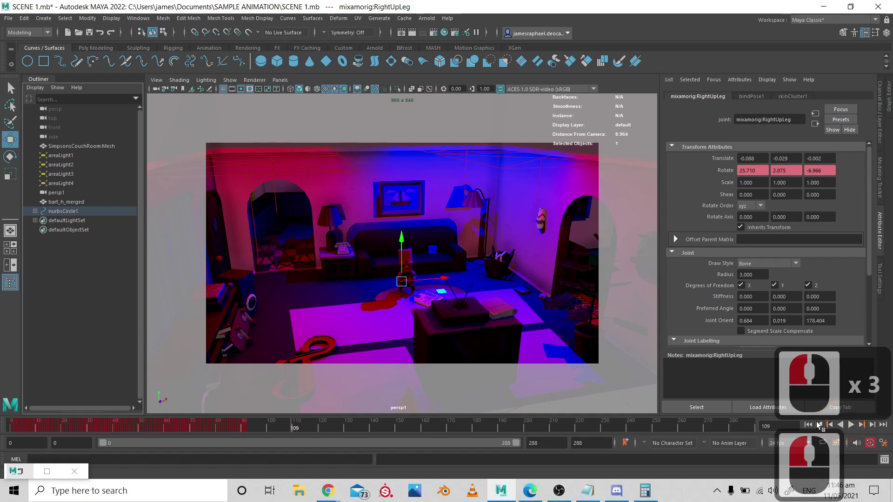
- Play the scene to review Bart's dance under the flickering lights, and stop playback
click(850, 424)
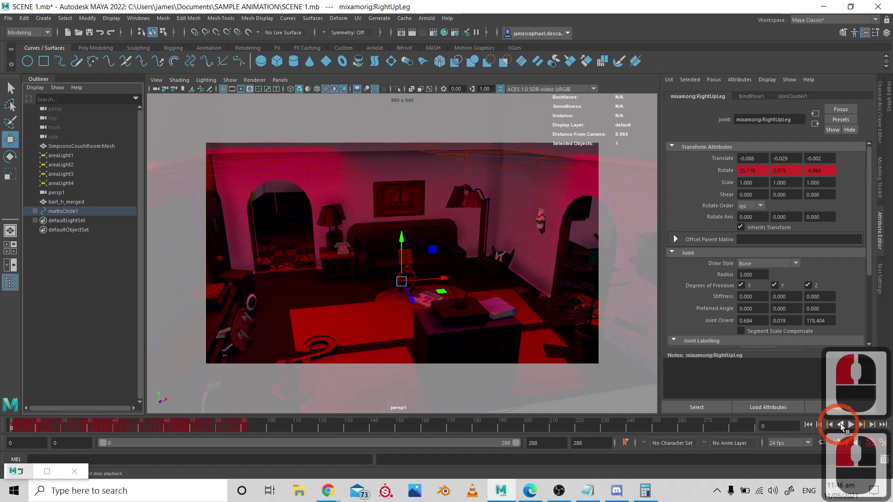
click(850, 424)
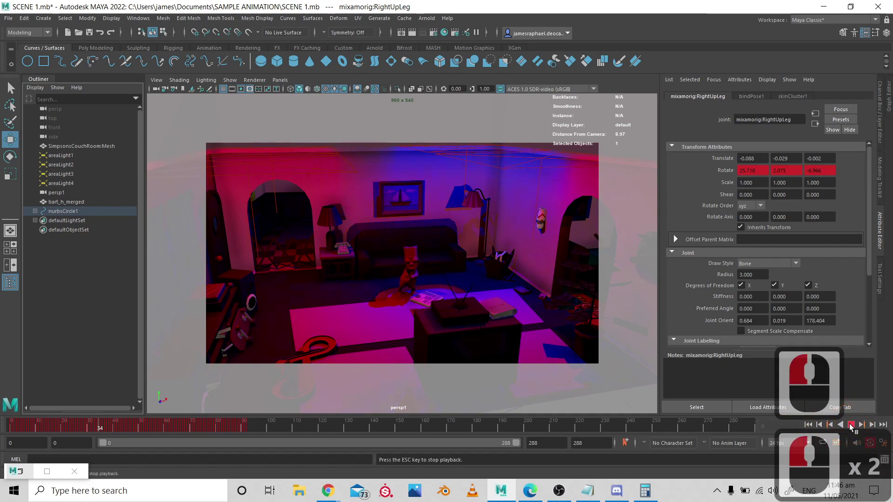
double_click(371, 288)
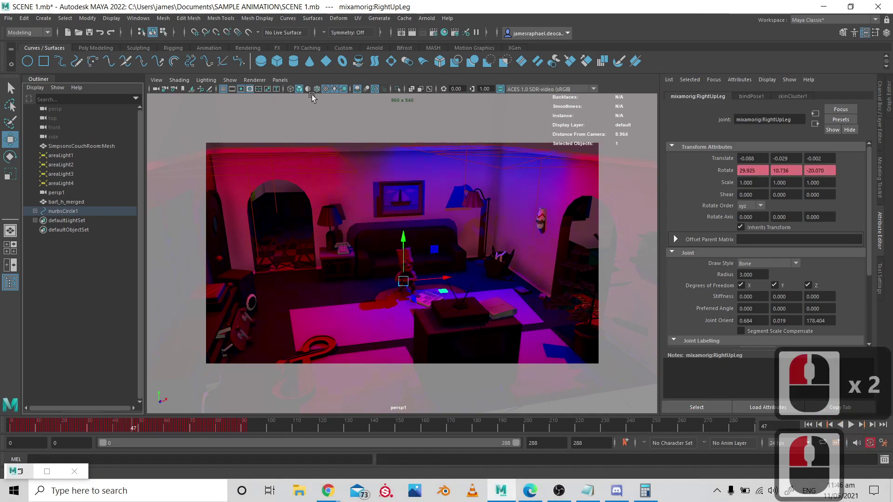
- Assign a new Lambert material to the bart_h_merged mesh
alt+right_drag(355, 272, 613, 280)
alt+right_drag(391, 247, 384, 238)
alt+middle_drag(384, 238, 365, 199)
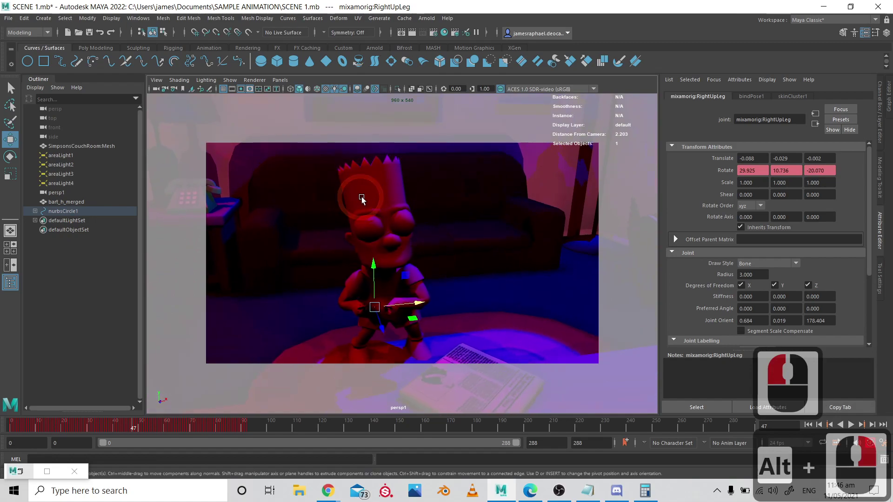
click(395, 173)
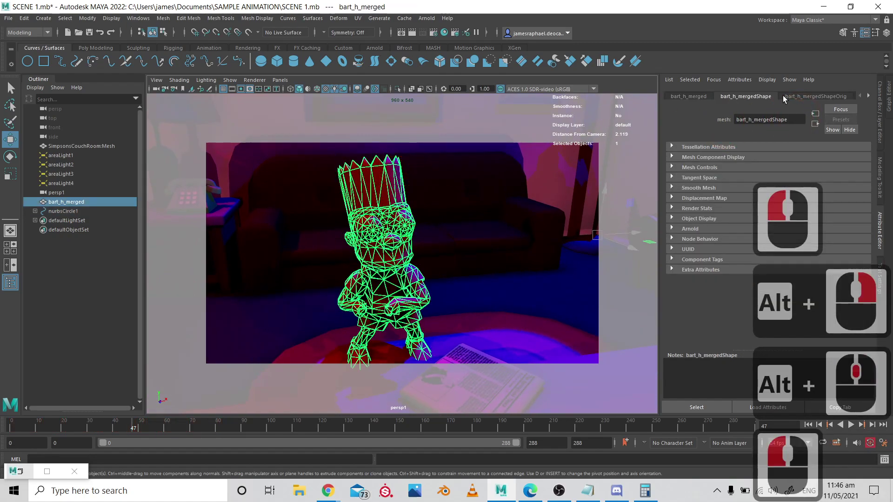
scroll(783, 95, down, 3)
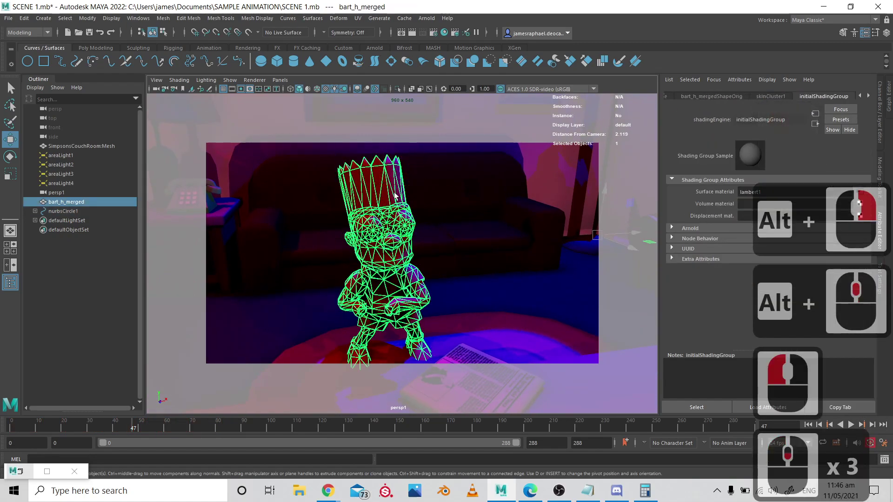
right_drag(403, 179, 458, 429)
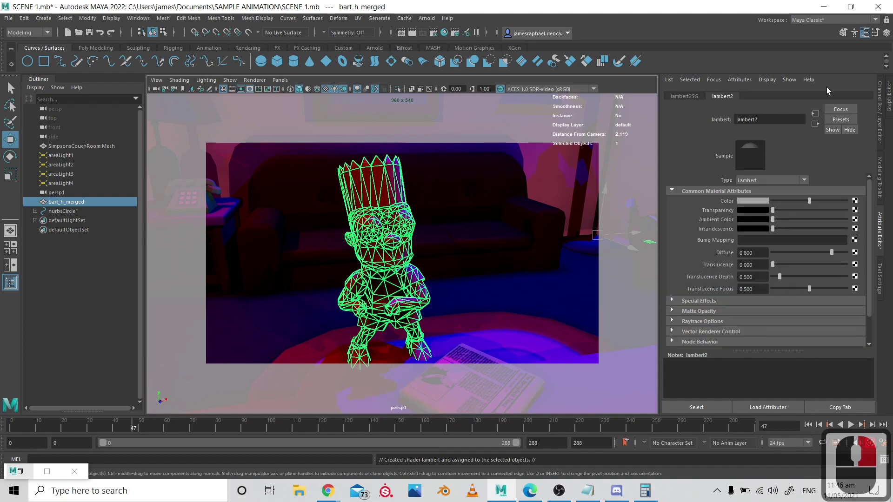
- Connect a File texture to the Color attribute of Bart's Lambert material
click(855, 201)
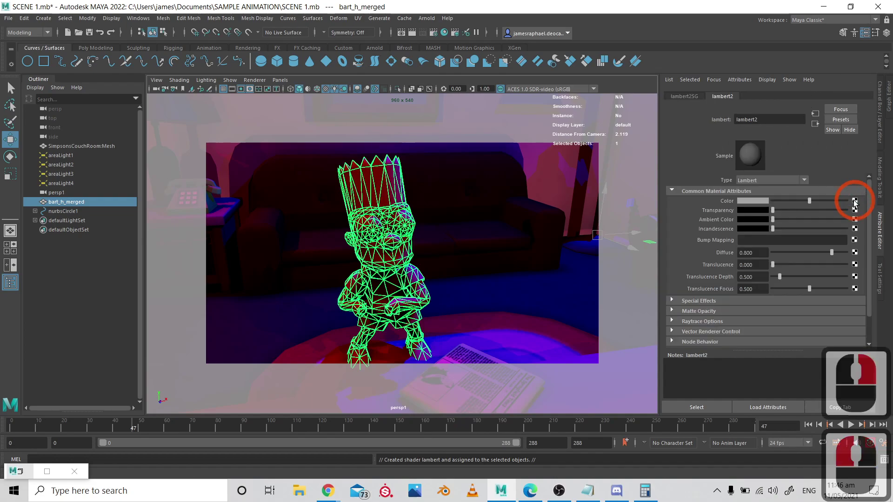
drag(391, 169, 378, 114)
click(447, 114)
click(855, 200)
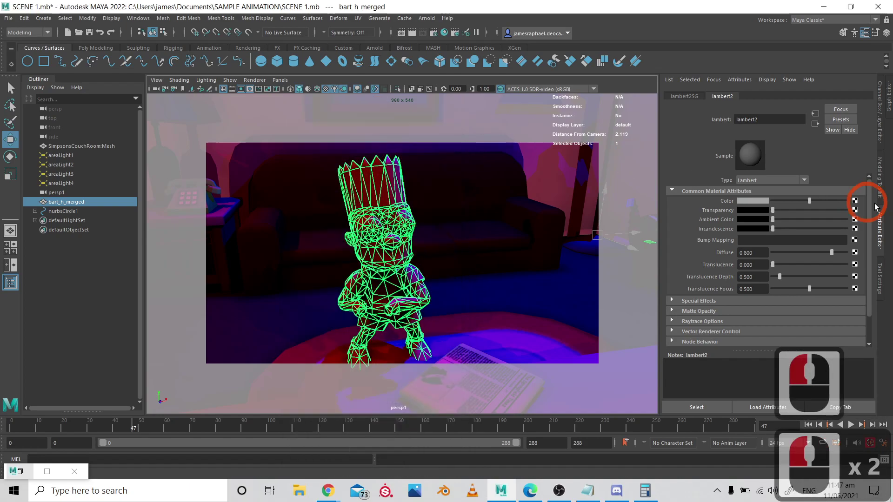
click(854, 201)
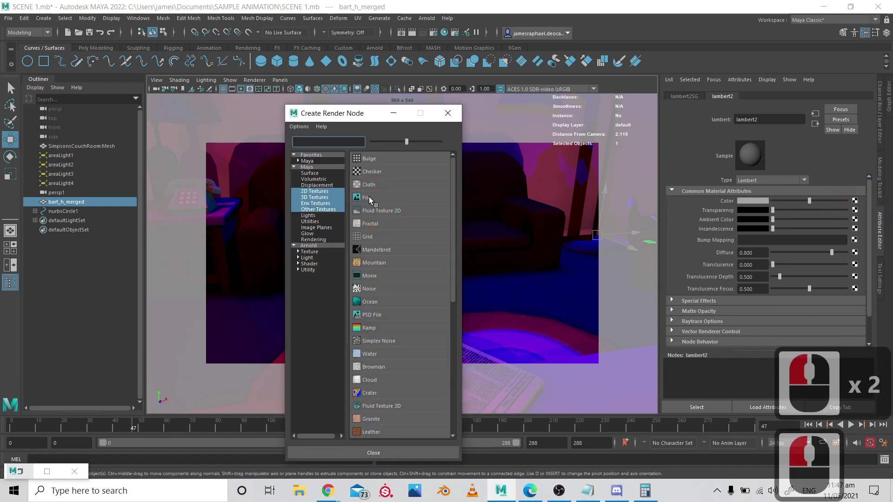
click(368, 198)
- Load char_swatches_lit_bmp.png from the Bart folder as the file texture's image
click(857, 224)
click(857, 224)
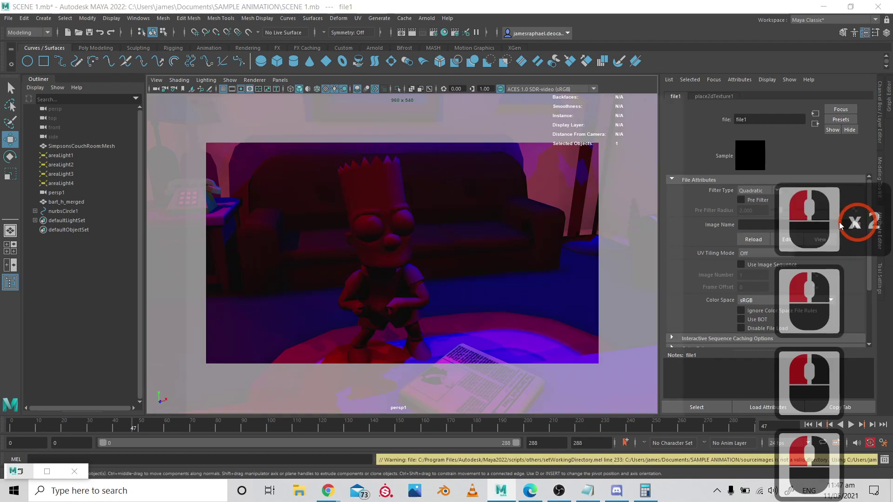
click(277, 167)
double_click(328, 150)
double_click(308, 146)
click(291, 144)
click(292, 154)
click(290, 145)
double_click(291, 145)
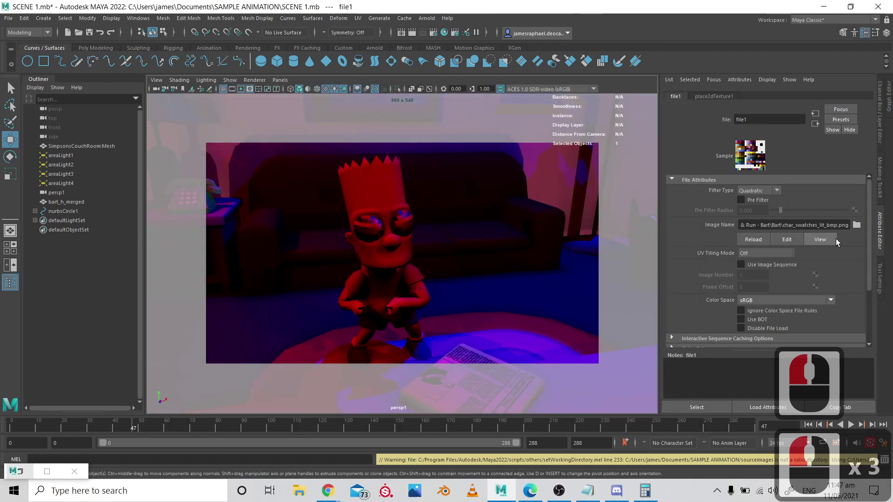
- Replace the file texture's image with eyeball_bmp_0.png from the Bart folder
click(857, 225)
click(309, 145)
click(306, 156)
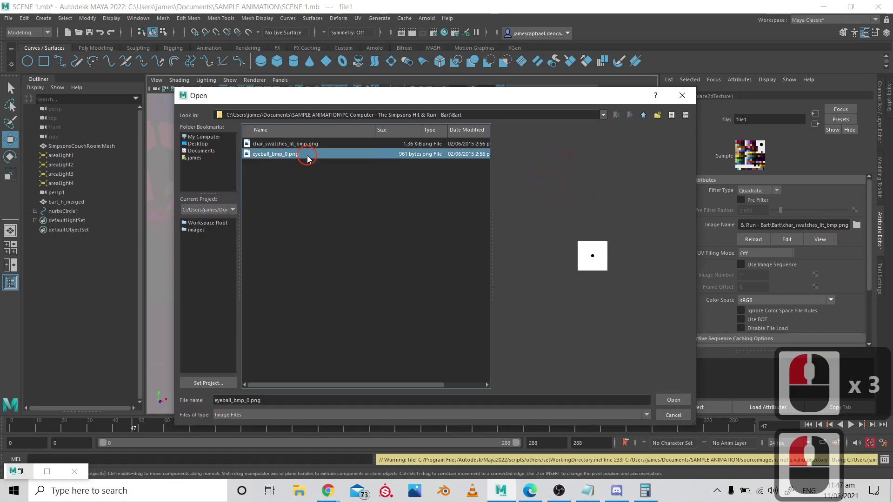
double_click(307, 157)
- Inspect the node attributes of the bart_h_merged mesh, including its lambert2 material
click(360, 192)
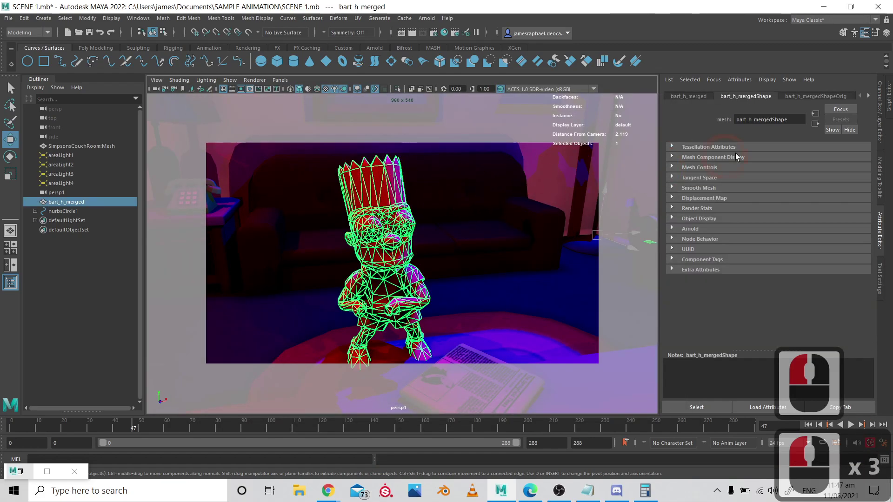
scroll(792, 96, down, 9)
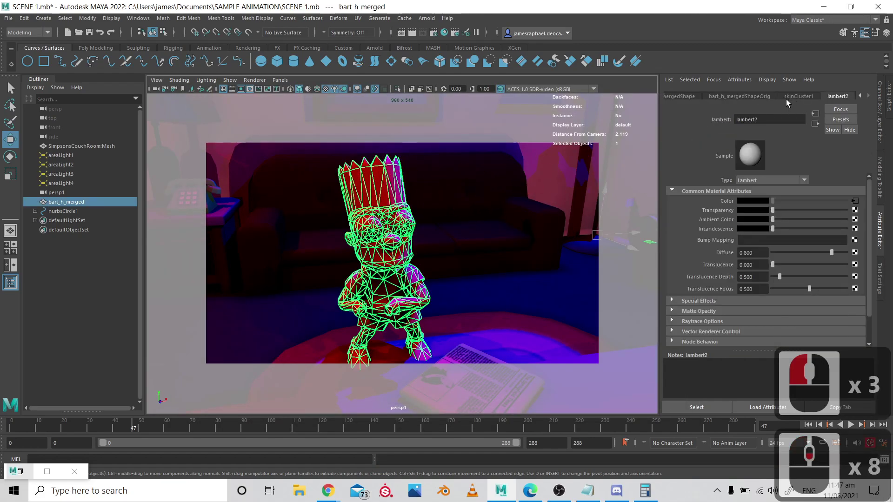
click(502, 278)
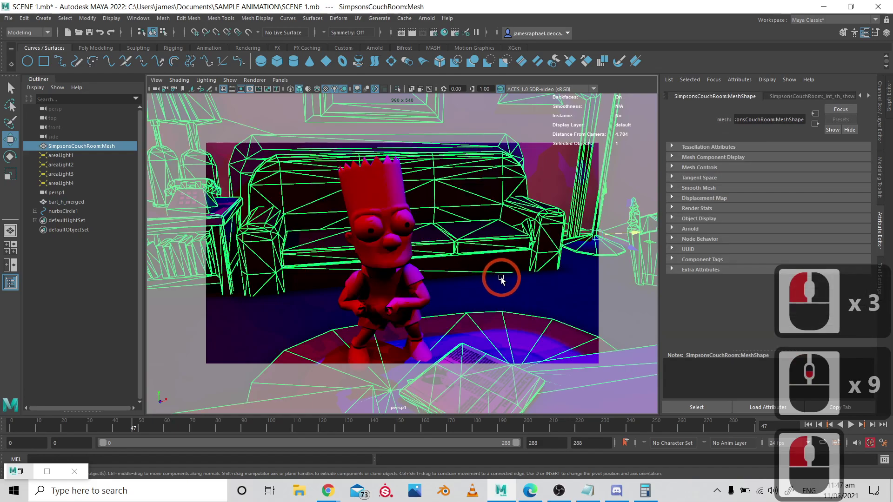
click(408, 293)
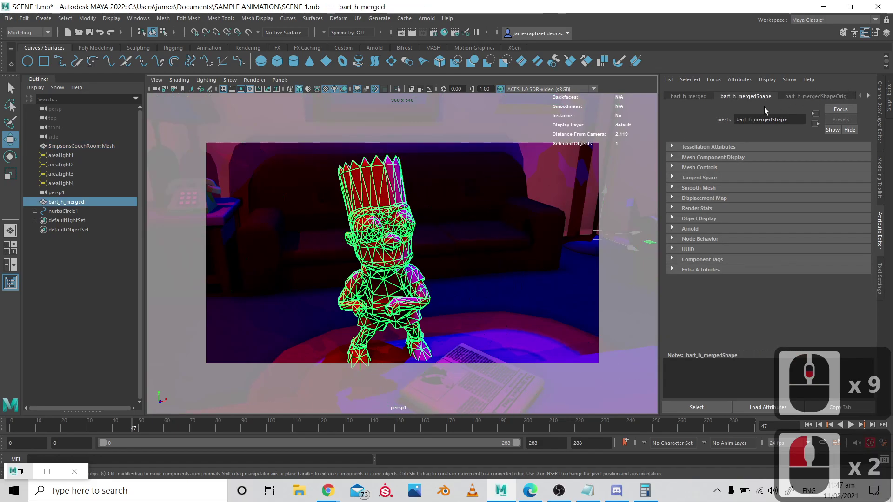
scroll(799, 95, down, 3)
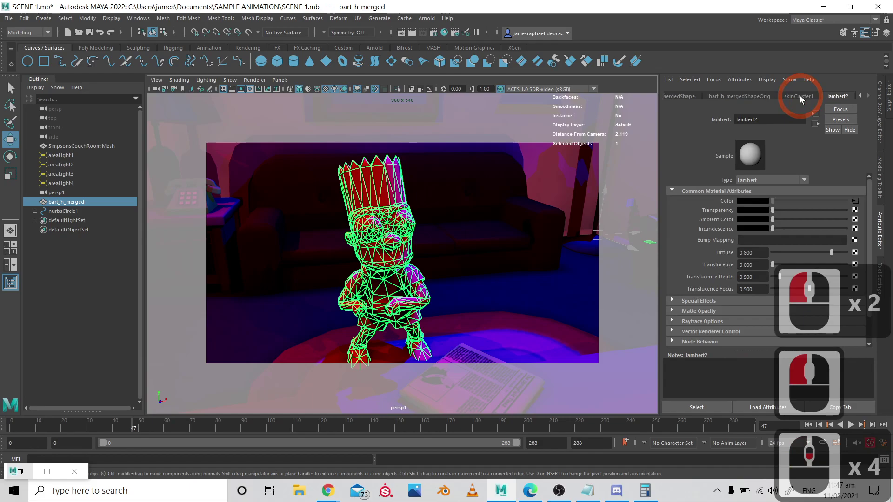
- Play the scene from the first frame in a wider view of the room with nothing selected
click(518, 255)
alt+right_drag(512, 255, 432, 302)
click(809, 425)
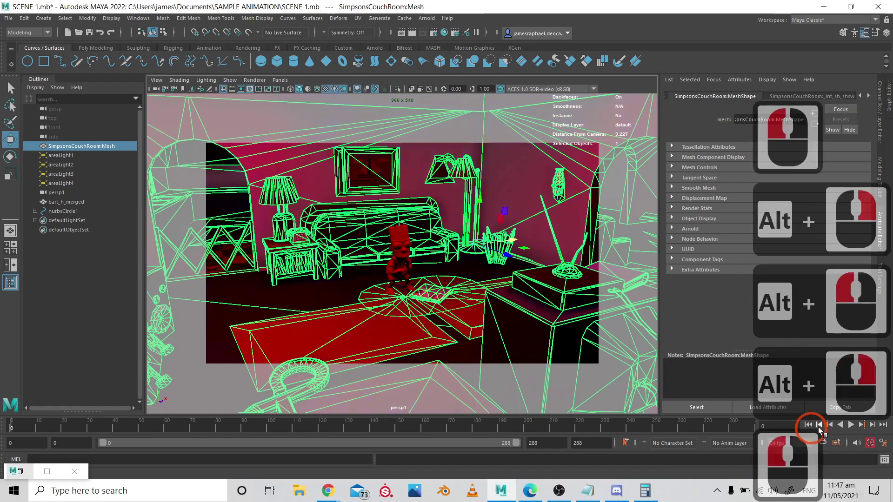
click(849, 425)
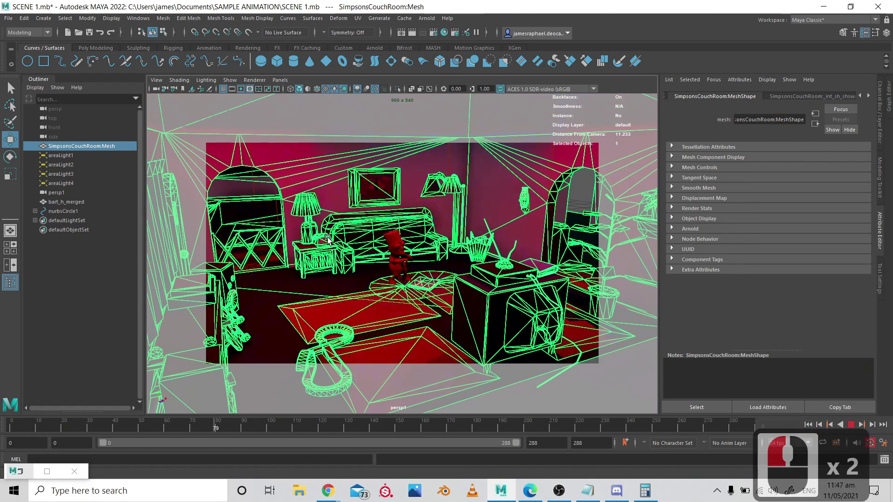
click(576, 373)
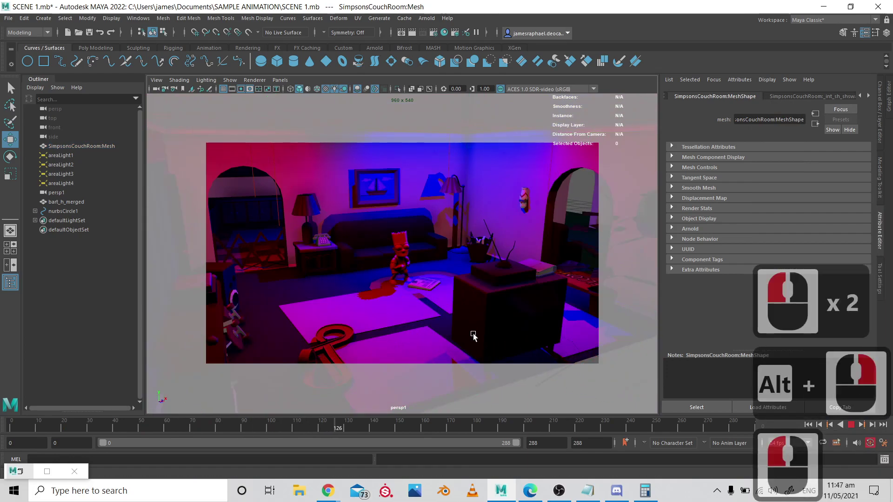
- Stop playback and set the playback range's end frame to 80
click(563, 442)
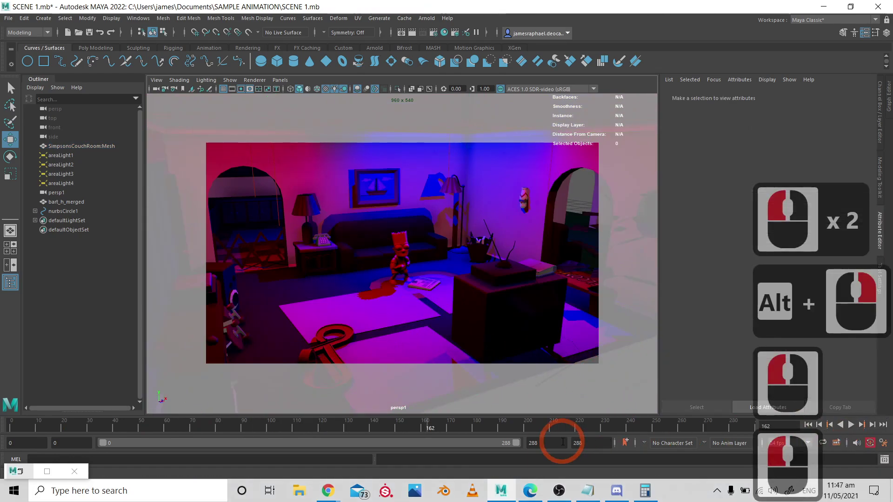
text(80)
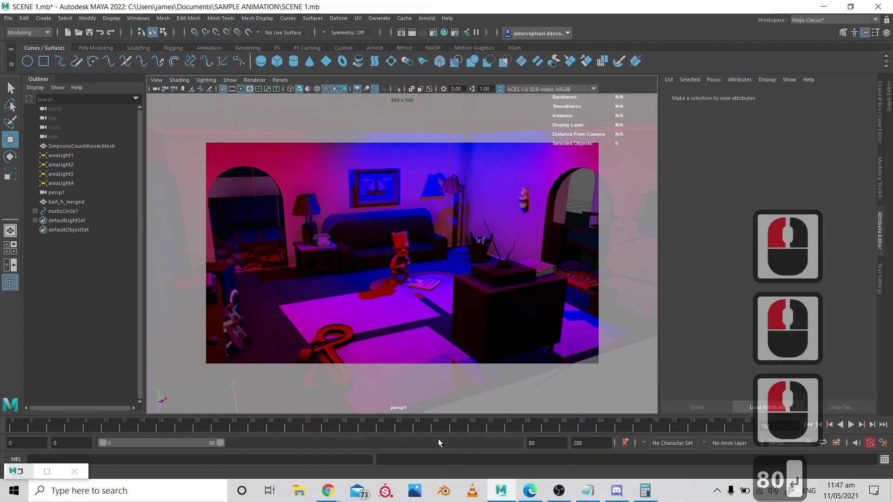
key(Return)
- Select the persp1 camera and keyframe a wide shot of the living room at frame 0
alt+drag(463, 203, 522, 229)
alt+middle_click(145, 138)
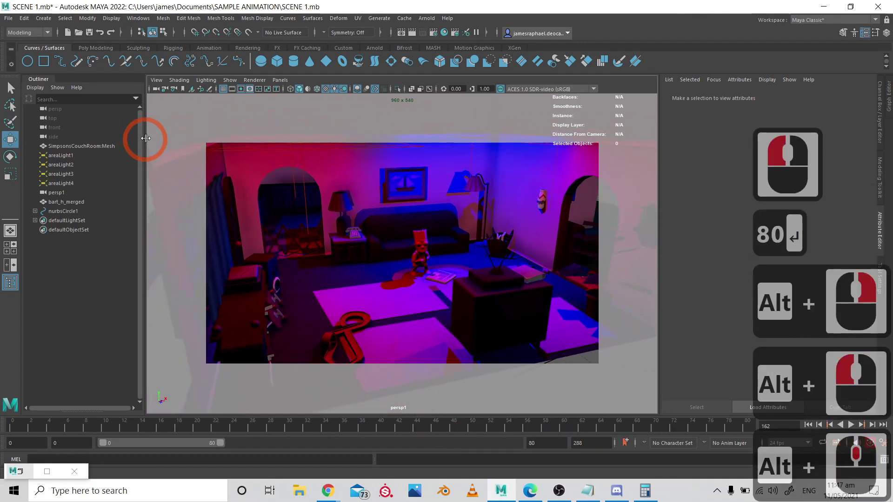
click(156, 88)
drag(63, 431, 8, 429)
alt+right_drag(365, 275, 384, 271)
mouse_move(384, 271)
alt+middle_down()
mouse_move(393, 275)
mouse_move(393, 263)
alt+middle_up()
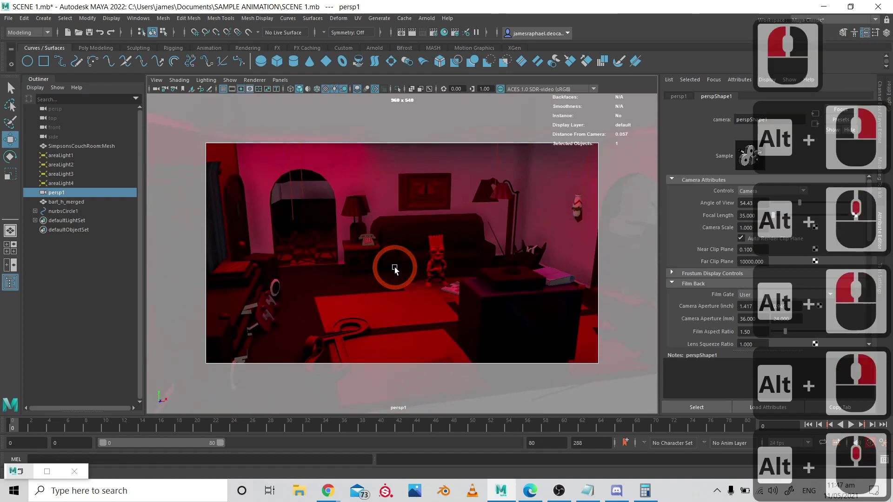
- Keyframe the persp1 camera at frame 80, moved in and angled for a closer shot of Bart
drag(702, 425, 797, 425)
alt+right_drag(322, 223, 462, 234)
alt+drag(463, 233, 375, 223)
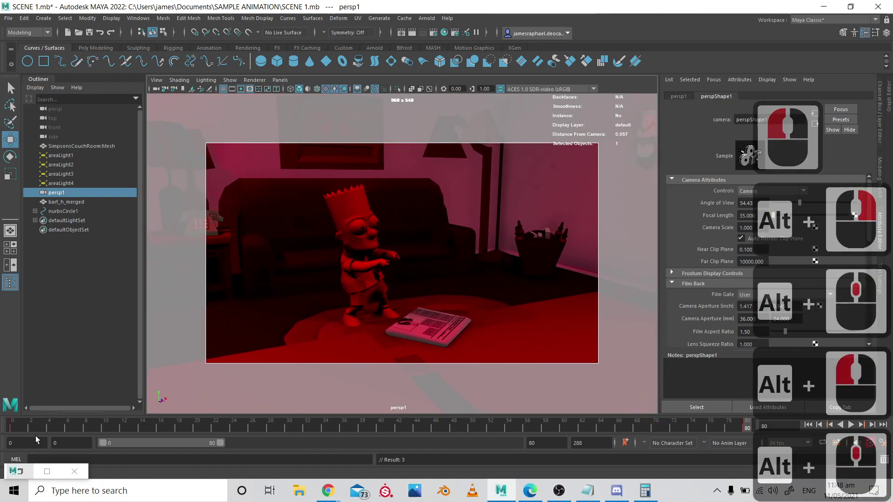
- Play the camera move from frame 0 several times to review the push-in toward dancing Bart
key(alt+v)
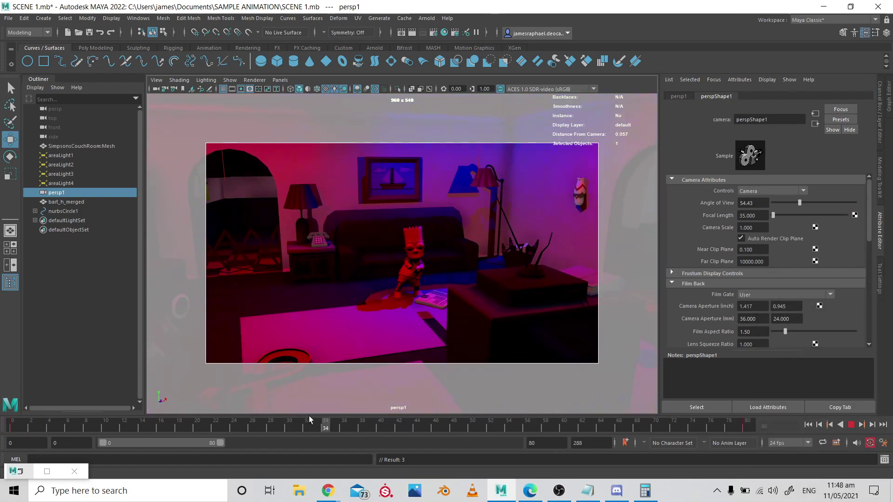
key(Escape)
click(470, 315)
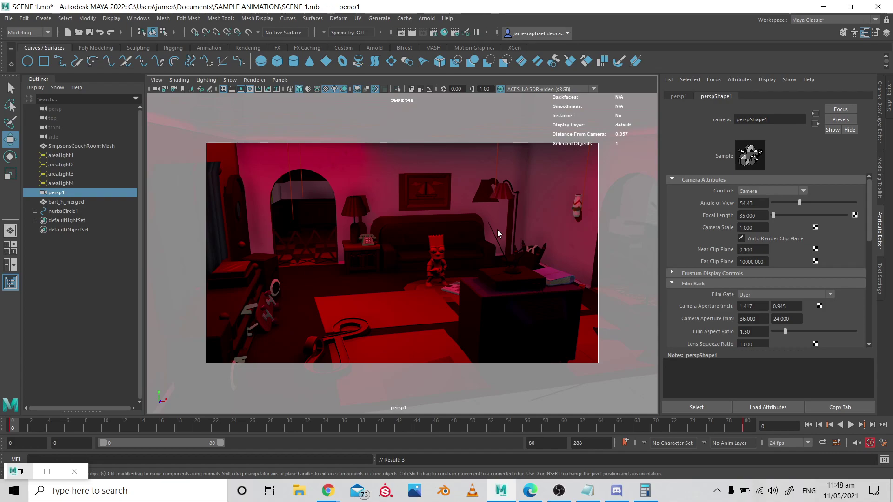
drag(52, 428, 16, 390)
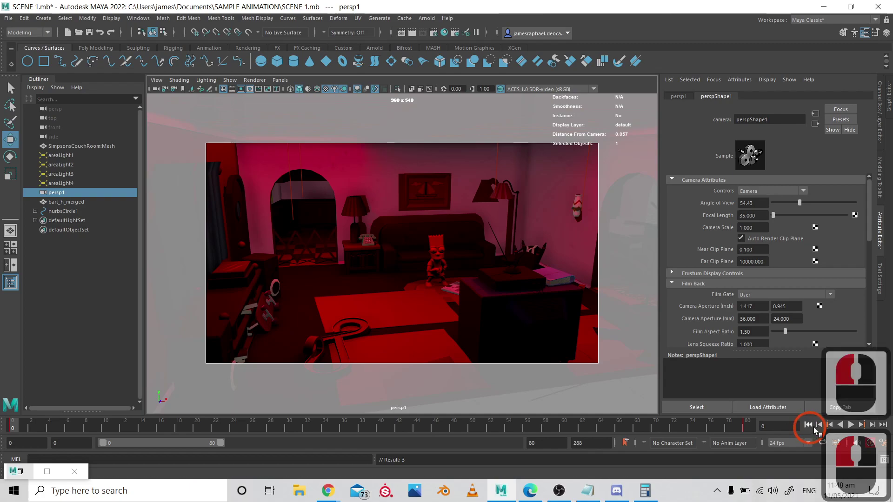
click(851, 424)
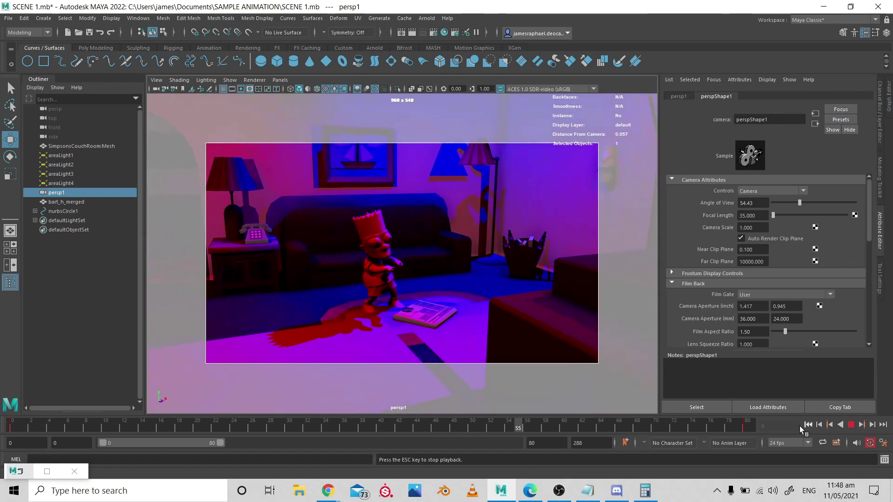
double_click(849, 423)
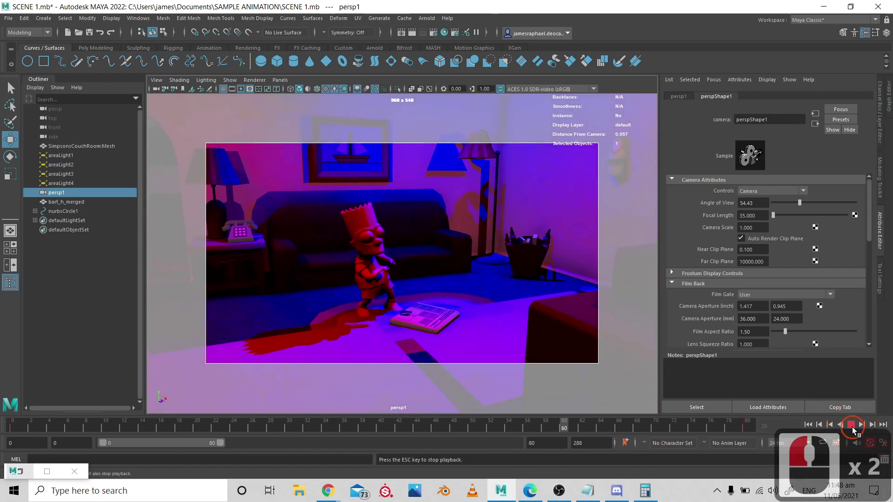
double_click(852, 425)
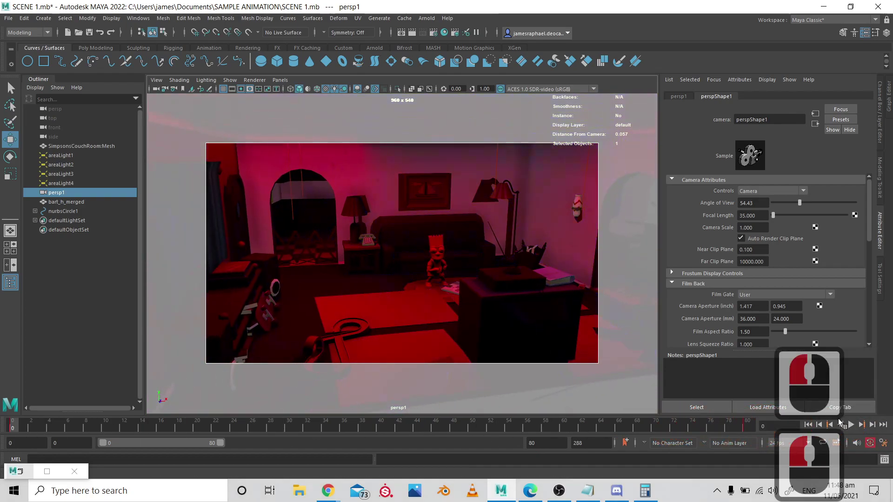
click(808, 425)
double_click(849, 425)
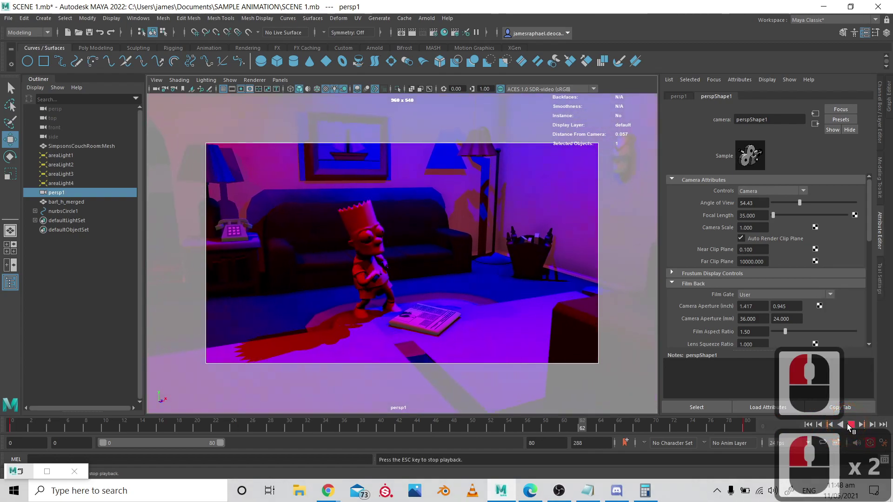
click(769, 427)
- Switch to the Notepad project notes and highlight the words "frame per member" in the last line
click(595, 495)
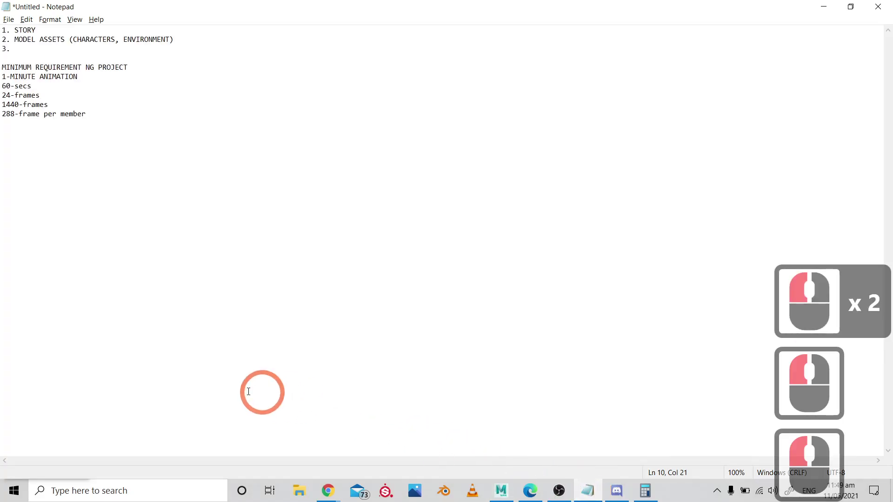
drag(92, 135, 23, 133)
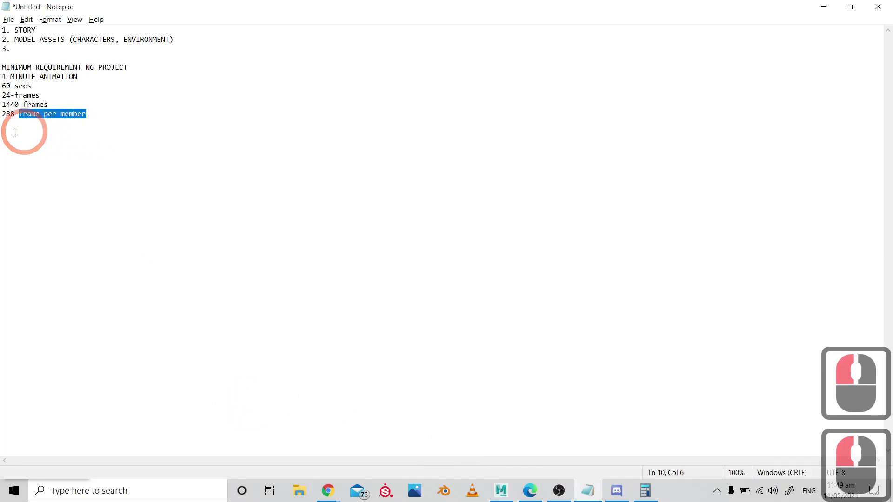
- Add the number 208 below the "288-frame per member" line, separated from it by a blank line
click(61, 132)
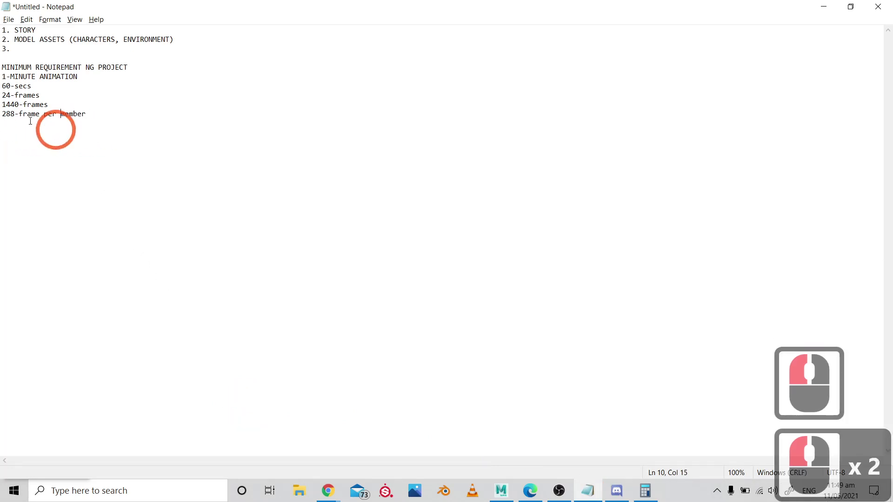
click(64, 114)
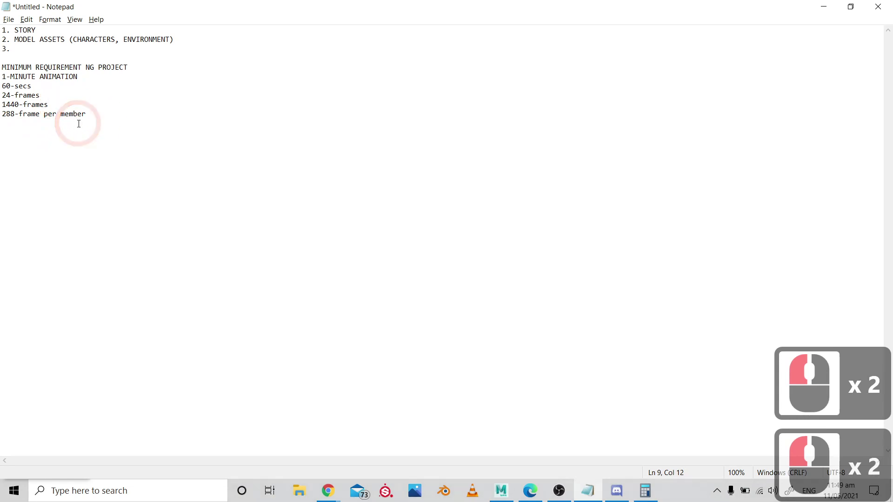
key(Down)
key(Down)
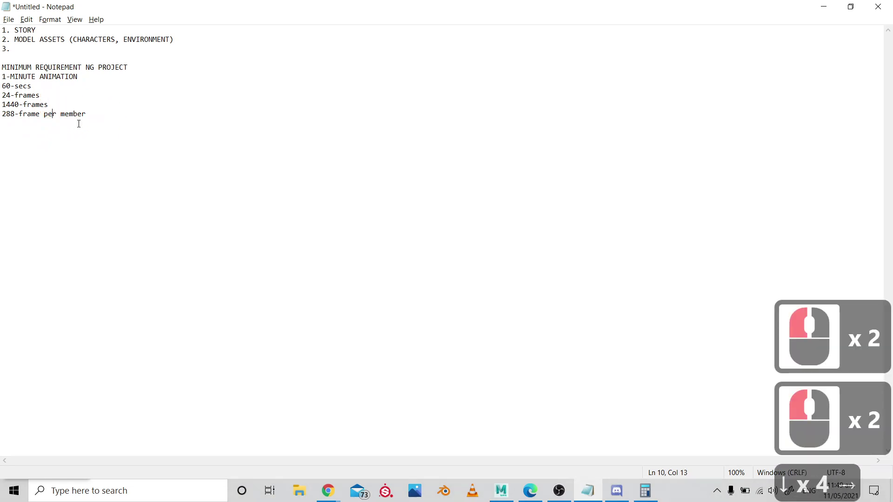
key(Right)
key(Right)
key(Right)
key(Right)
key(Right)
key(Right)
key(Right)
key(Right)
key(Right)
key(Right)
key(Right)
key(Right)
key(Right)
key(Right)
key(Right)
key(Return)
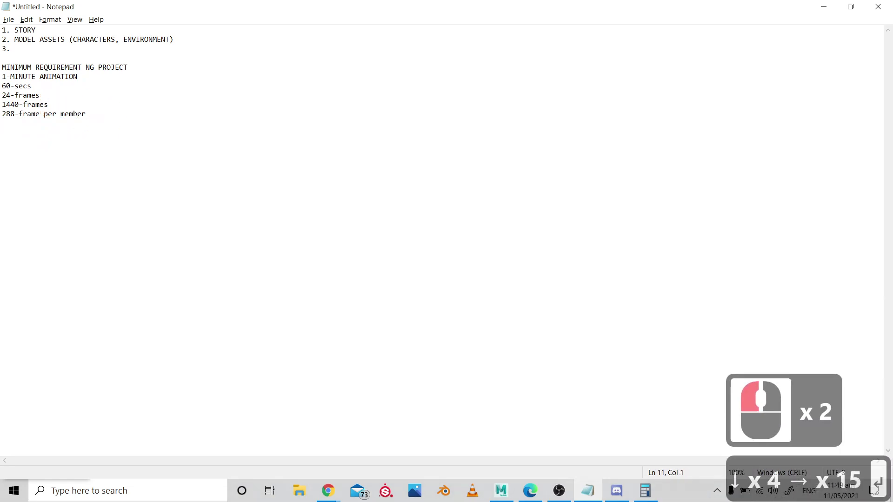
text(208)
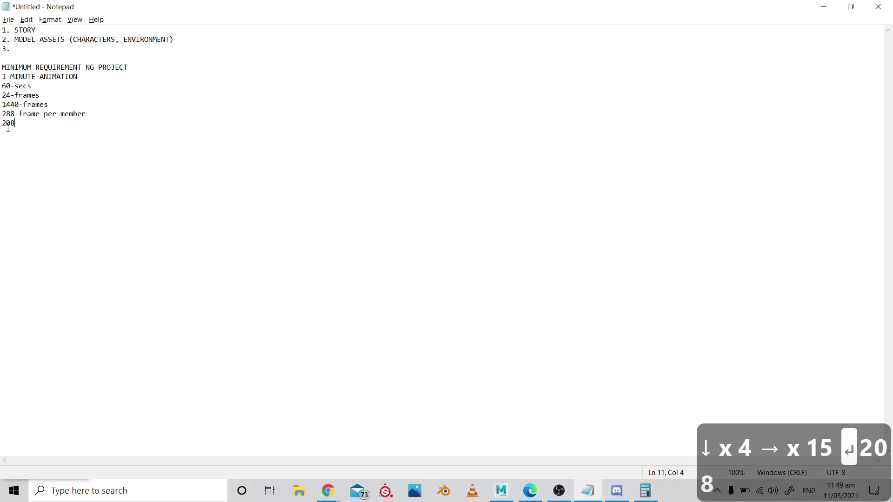
click(5, 125)
key(Return)
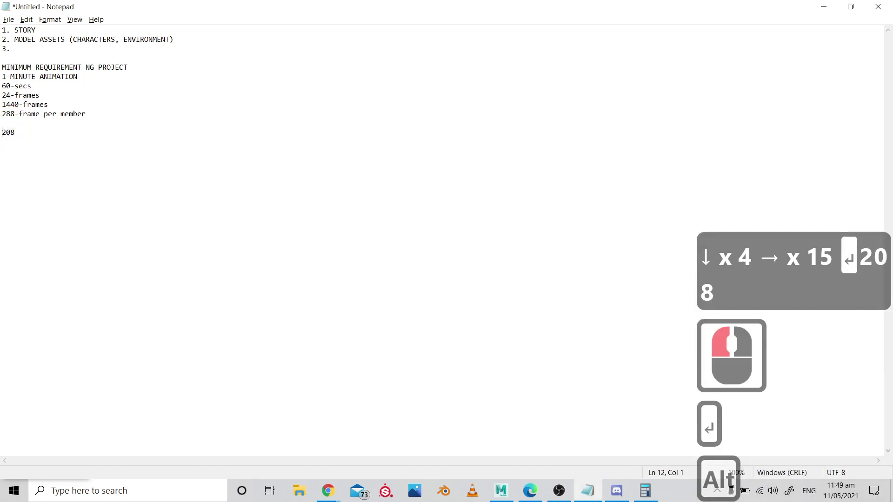
- Switch to Maya and play the dancing Bart shot from frame 0 to review the camera move
key(alt+Tab)
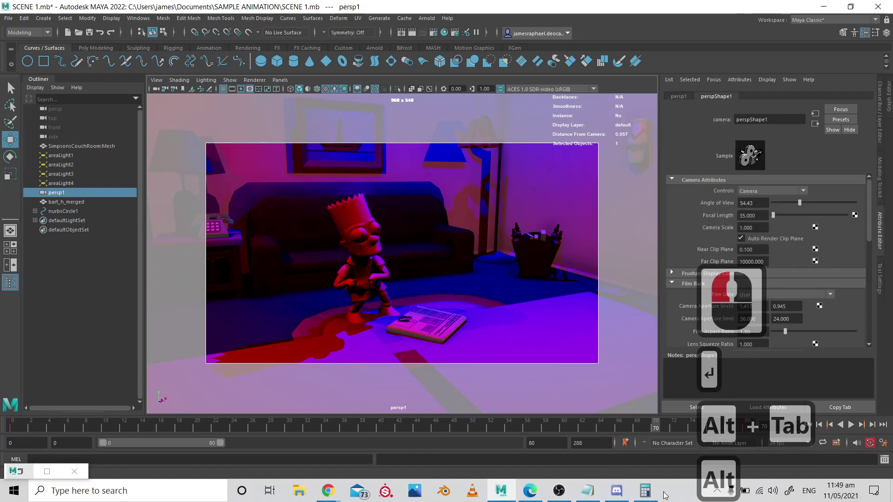
drag(563, 425, 12, 424)
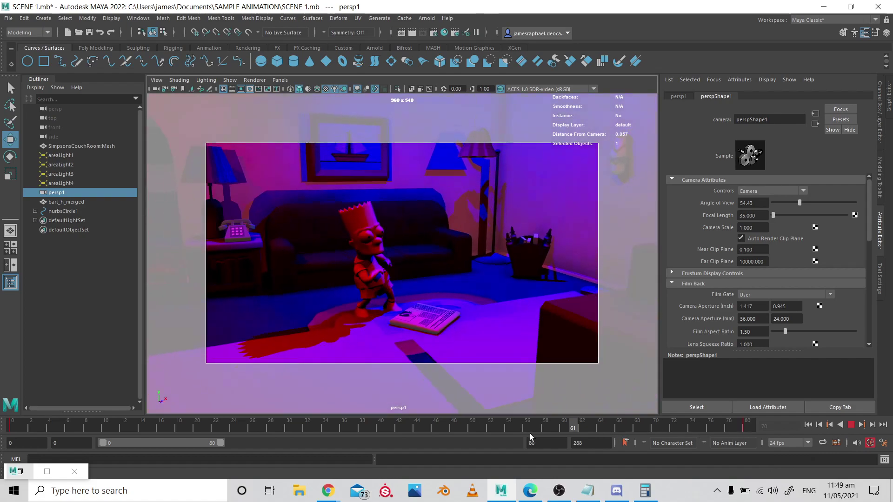
click(710, 428)
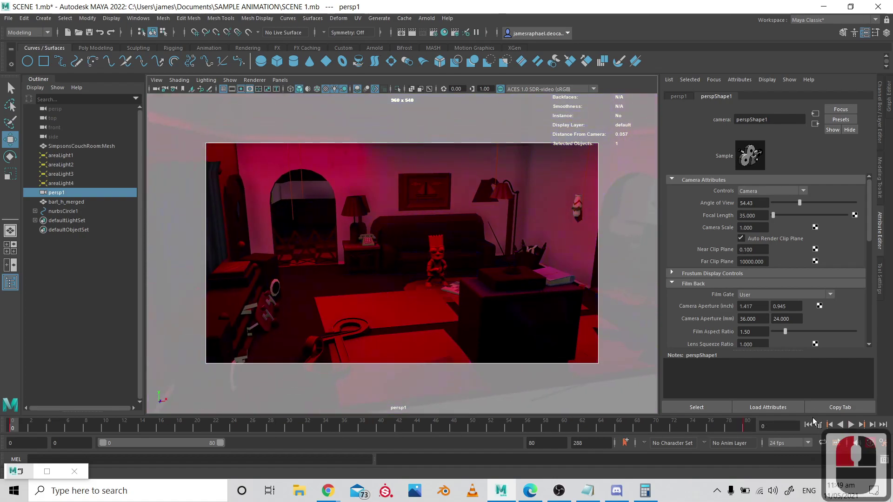
click(851, 426)
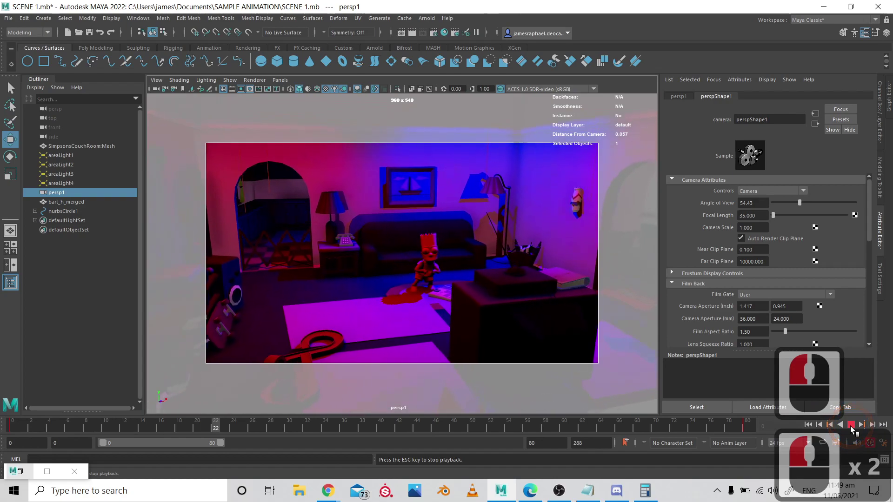
click(850, 426)
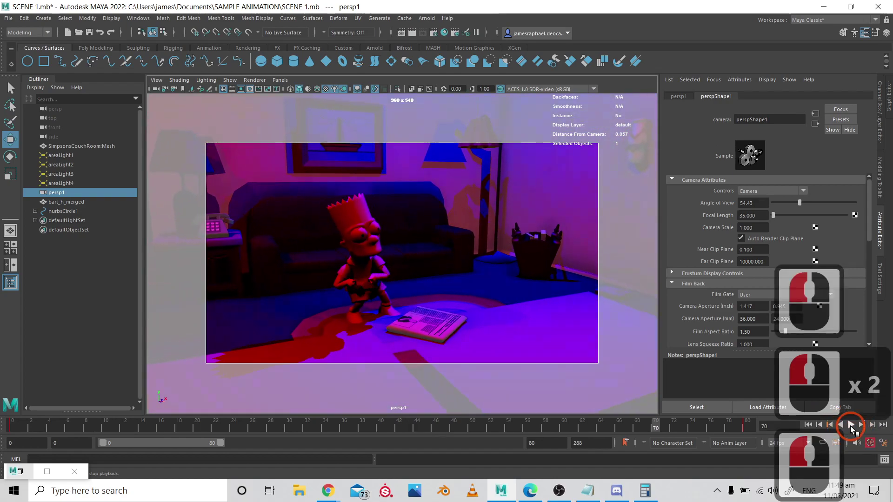
- Switch to Mixamo, search the animations for "dead" and browse the results for a suitable falling motion
key(alt+Tab)
key(alt+Tab)
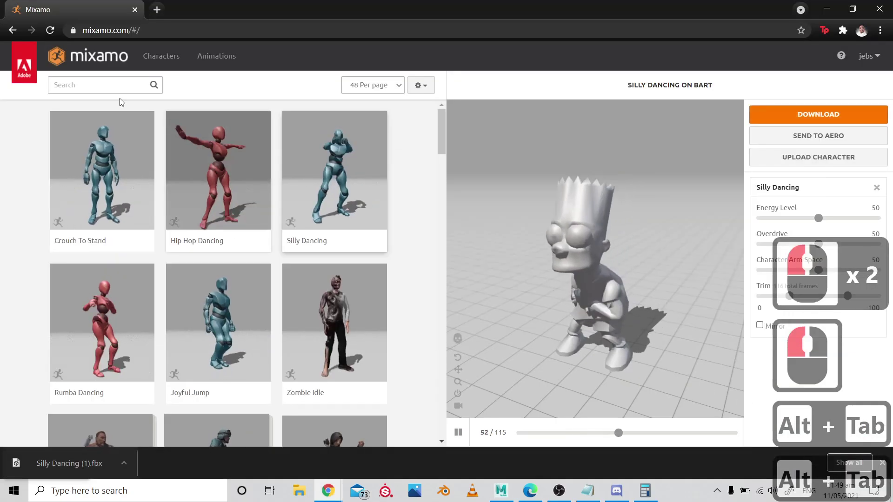
click(74, 86)
text(dead)
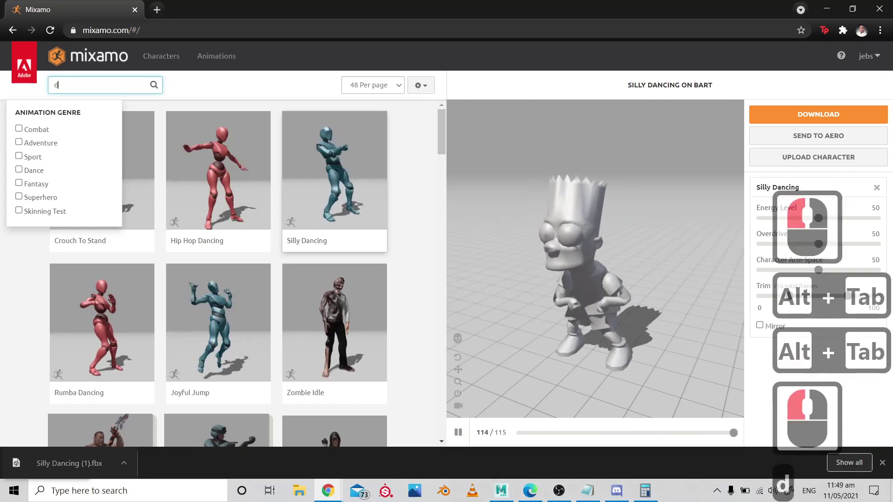
key(Return)
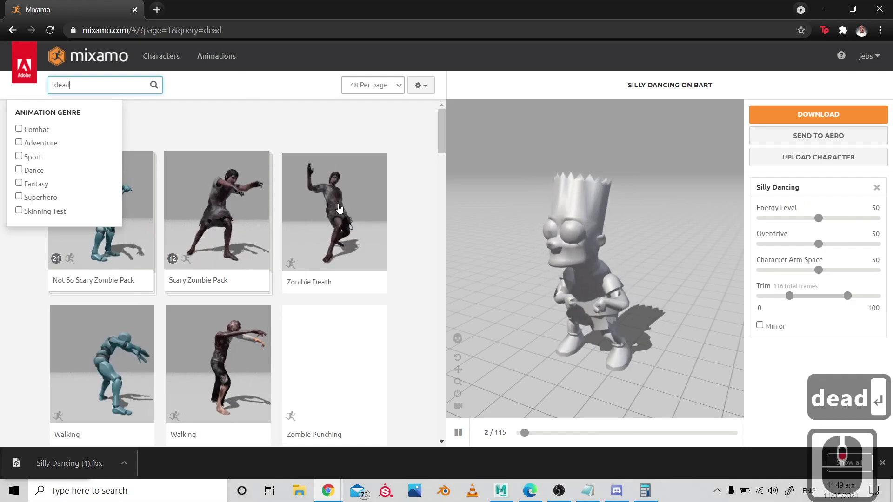
scroll(340, 230, down, 4)
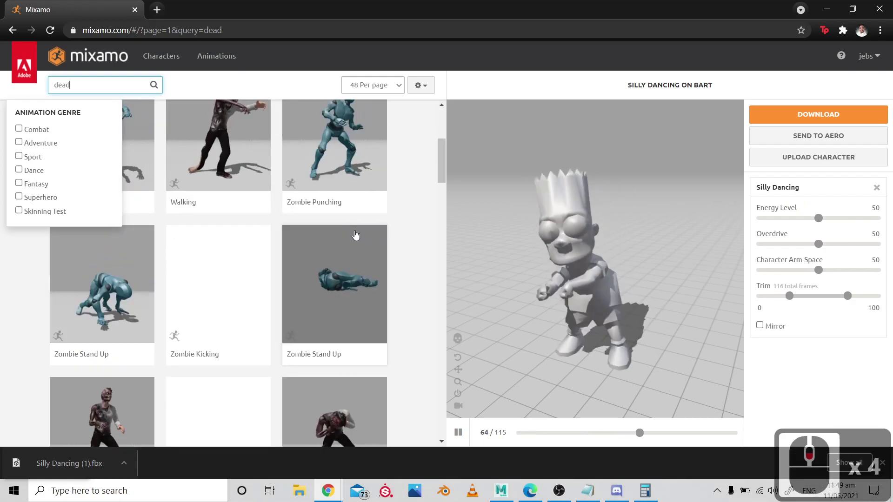
scroll(363, 241, down, 2)
scroll(363, 240, down, 6)
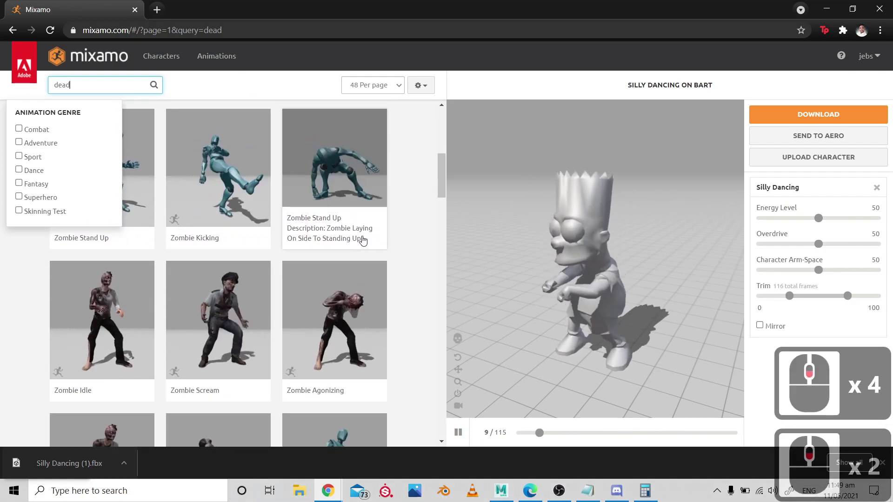
scroll(364, 240, down, 6)
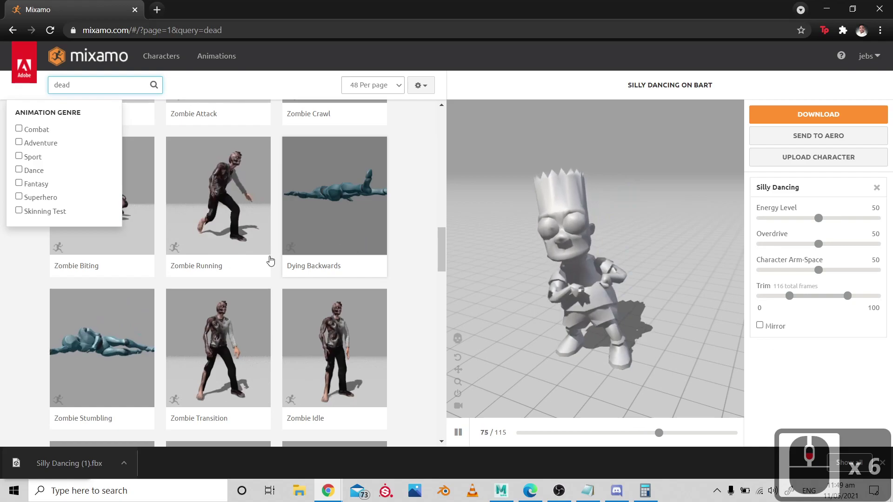
- Apply the Zombie Stumbling animation to Bart and download it without changing the download settings
click(97, 358)
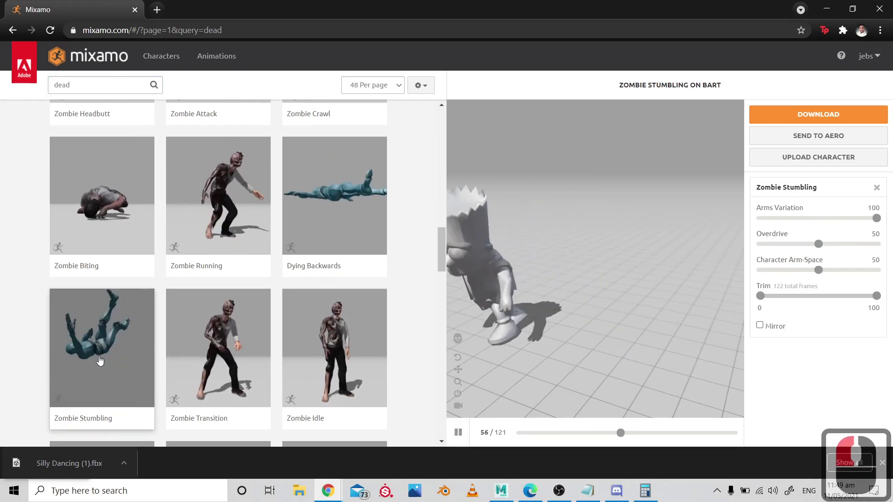
click(832, 115)
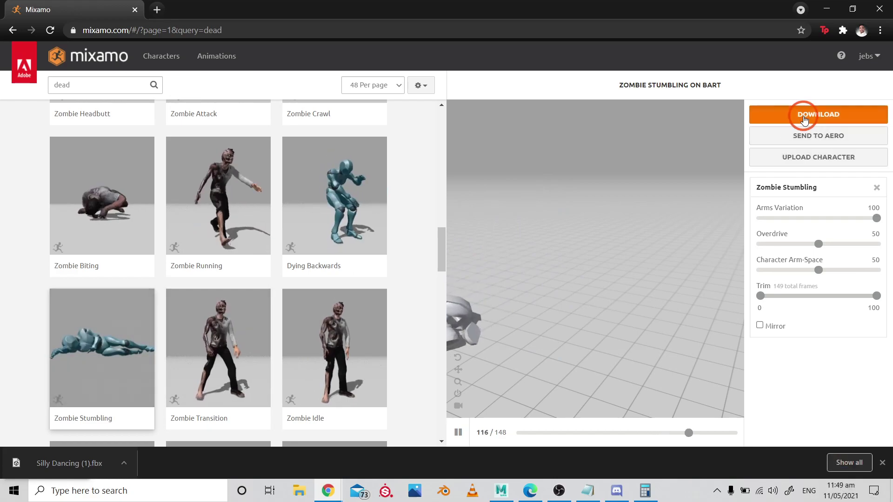
click(602, 254)
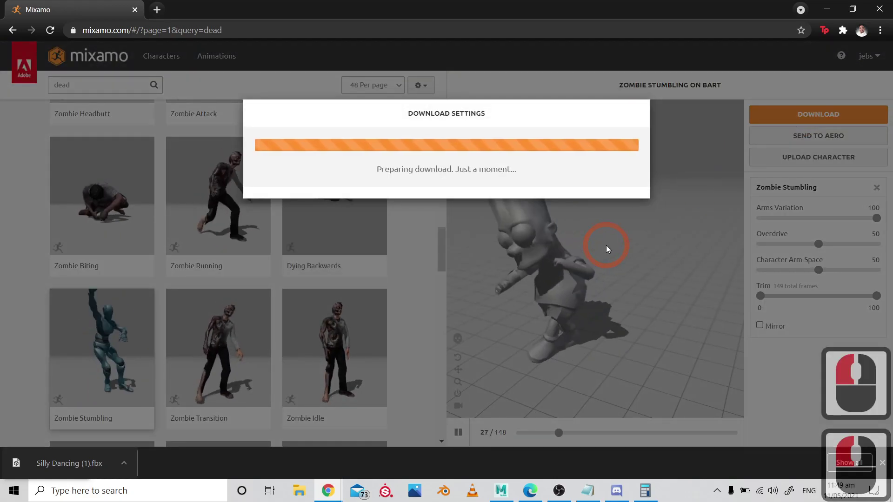
- Switch back to Maya and save the SCENE 1.mb scene
key(alt+Tab)
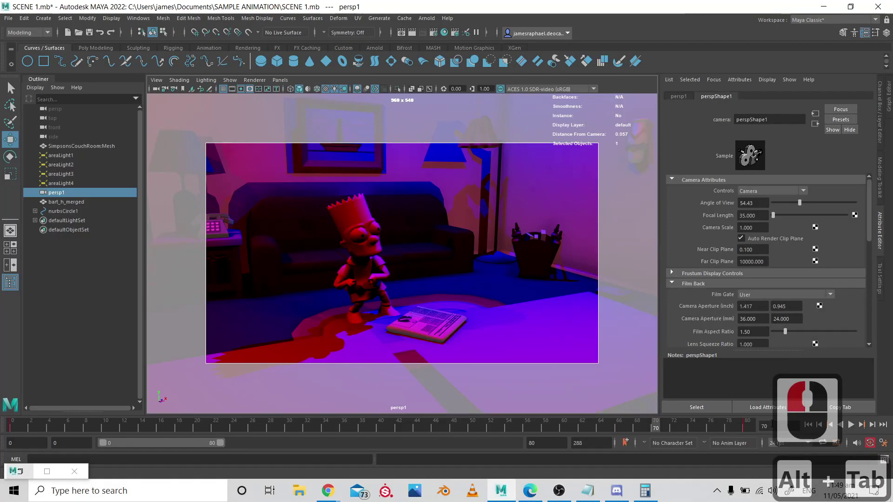
key(ctrl)
click(627, 33)
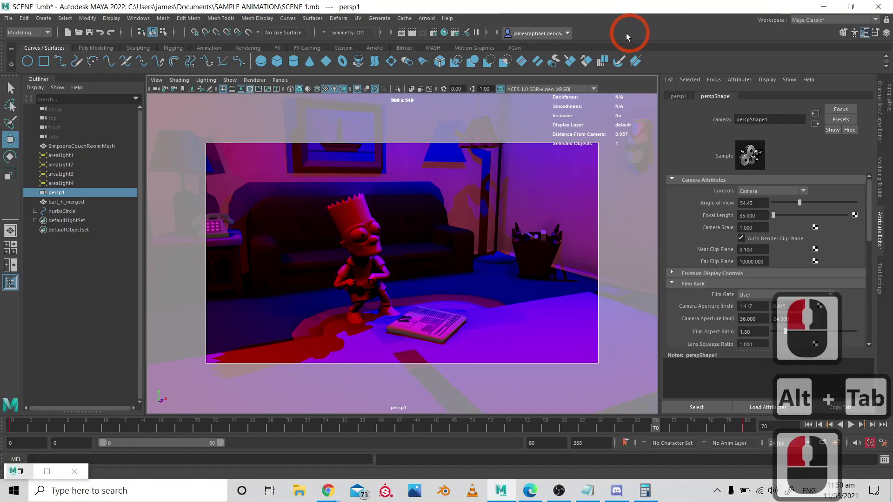
key(ctrl+s)
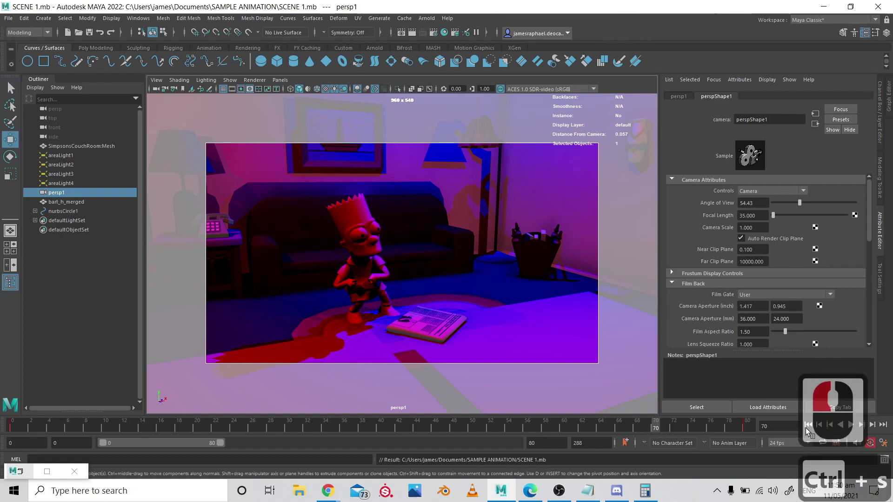
- Replay the saved scene's dance and camera push-in from frame 0
click(808, 426)
click(850, 425)
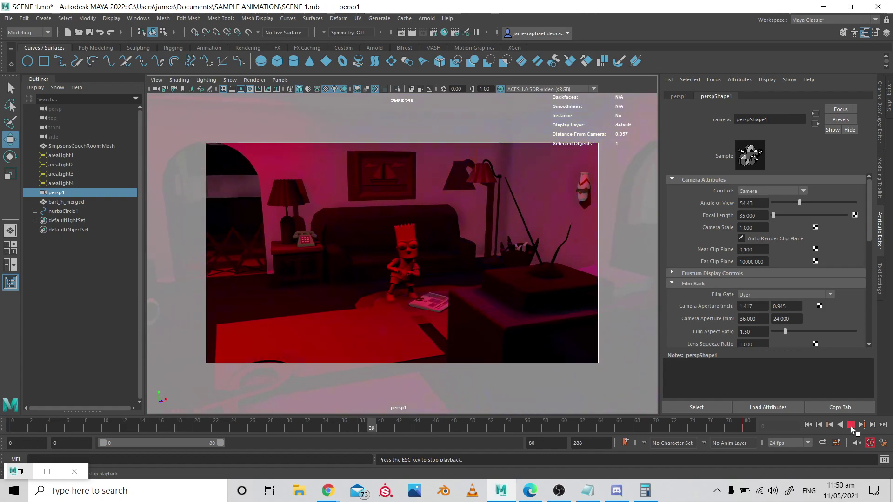
click(851, 425)
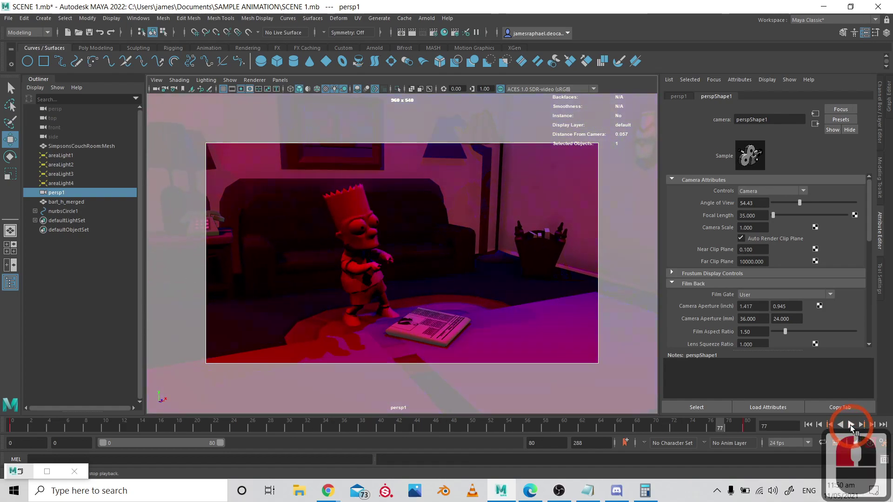
- Preview the whole stumbling motion in Mixamo, then import the downloaded Zombie Stumbling.fbx into the open Maya scene
key(alt+Tab)
scroll(562, 289, down, 4)
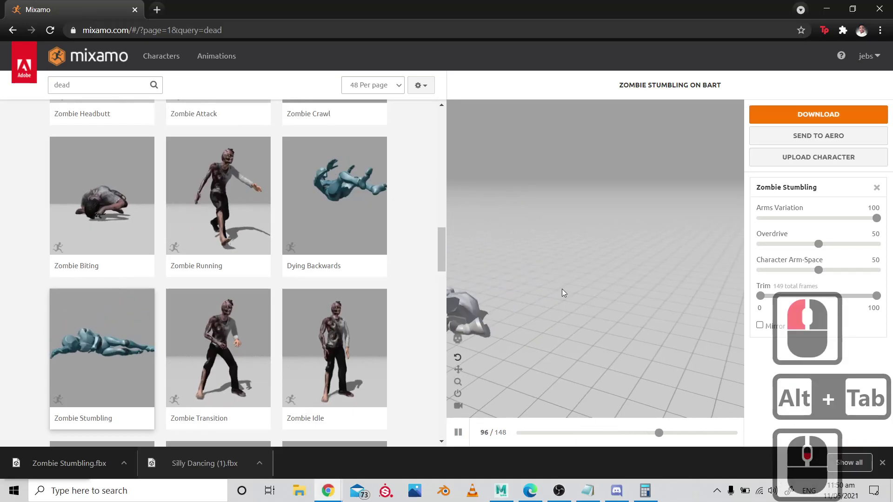
scroll(562, 291, down, 9)
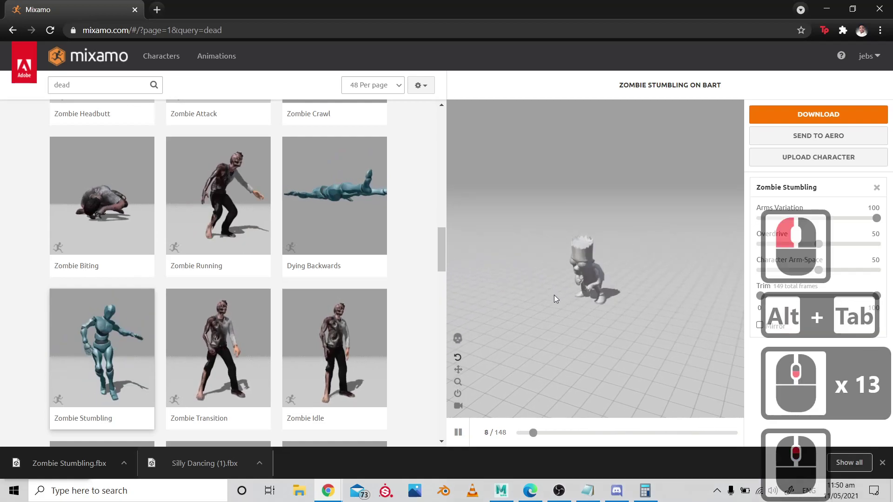
key(alt+Tab)
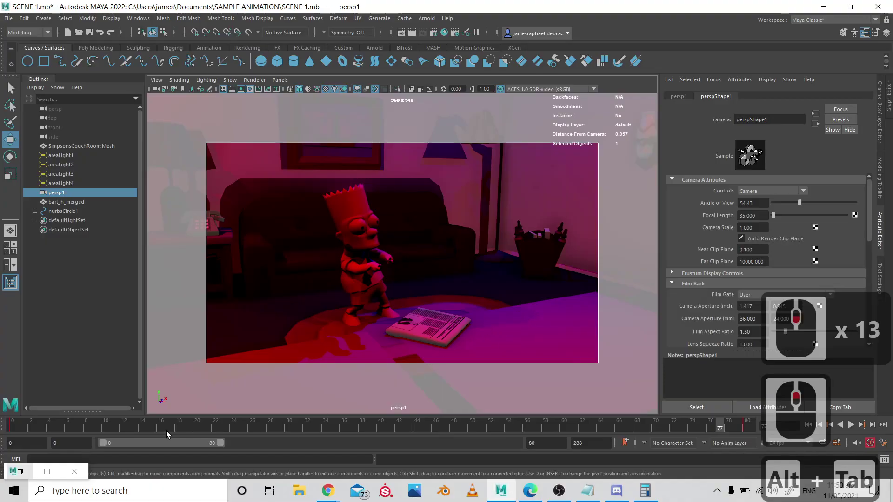
key(alt+Tab)
drag(58, 463, 444, 317)
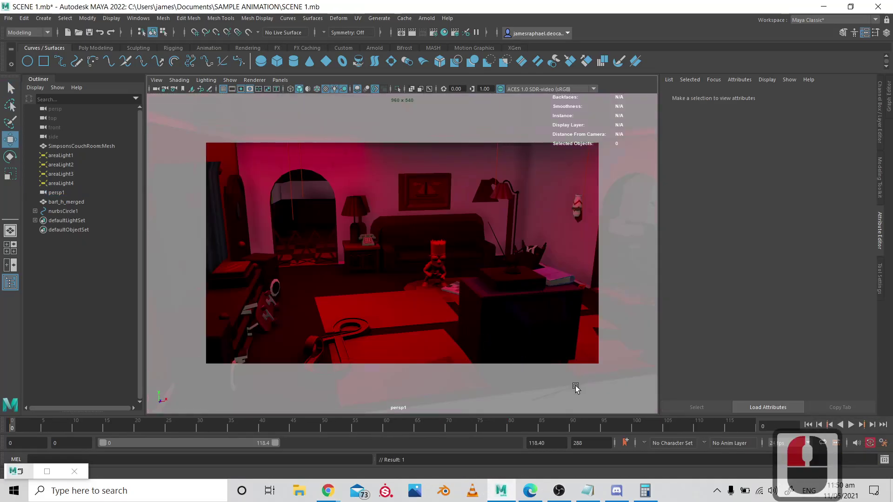
- Play the imported stumbling animation from frame 0 to check how Bart's fall fits the camera framing
click(849, 423)
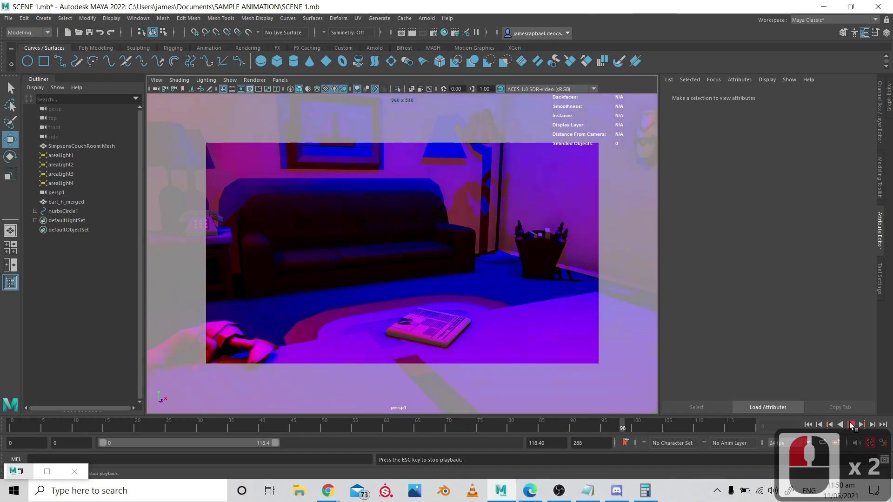
click(851, 424)
click(807, 425)
click(851, 424)
click(850, 424)
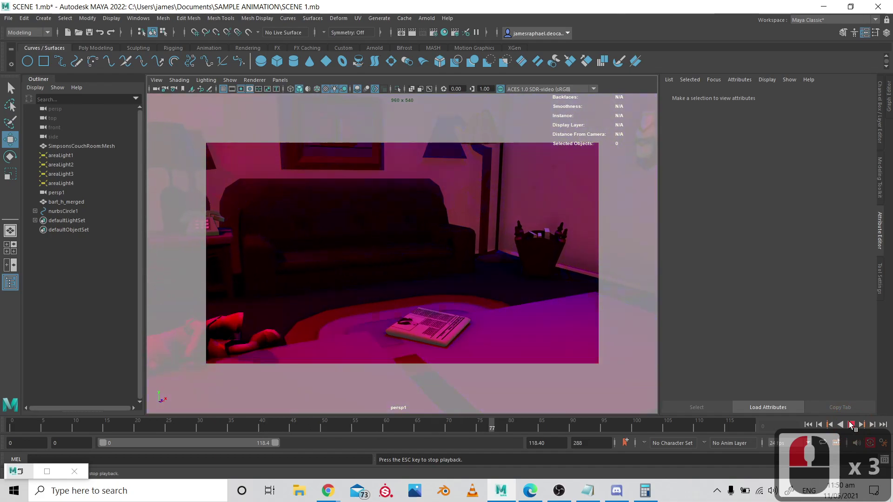
click(851, 424)
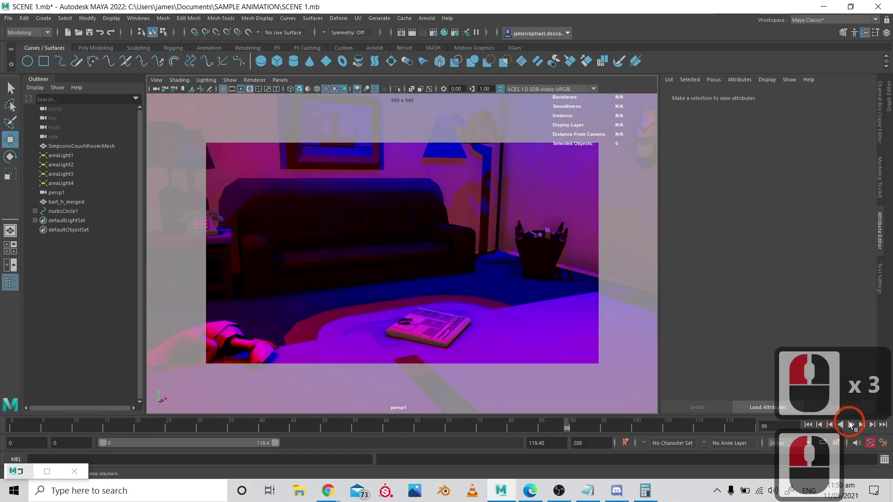
- Try to delete the camera's keyframe at frame 80, and undo the deletion
click(156, 88)
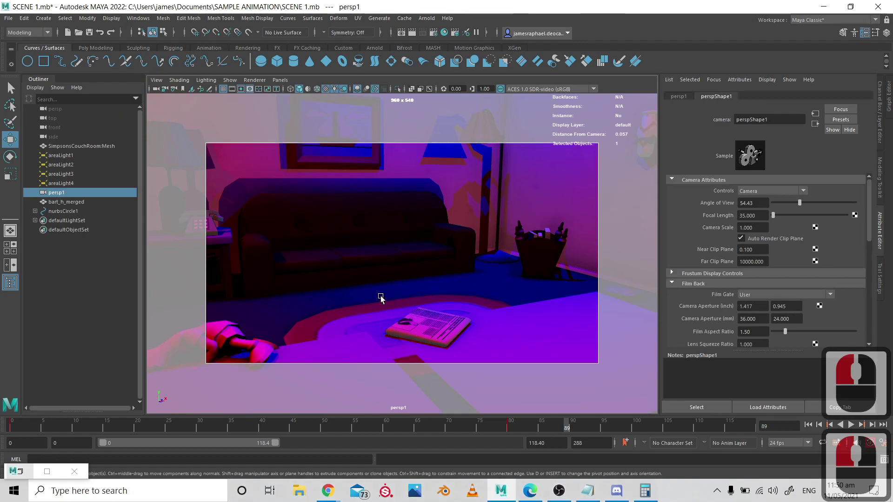
drag(20, 431, 56, 425)
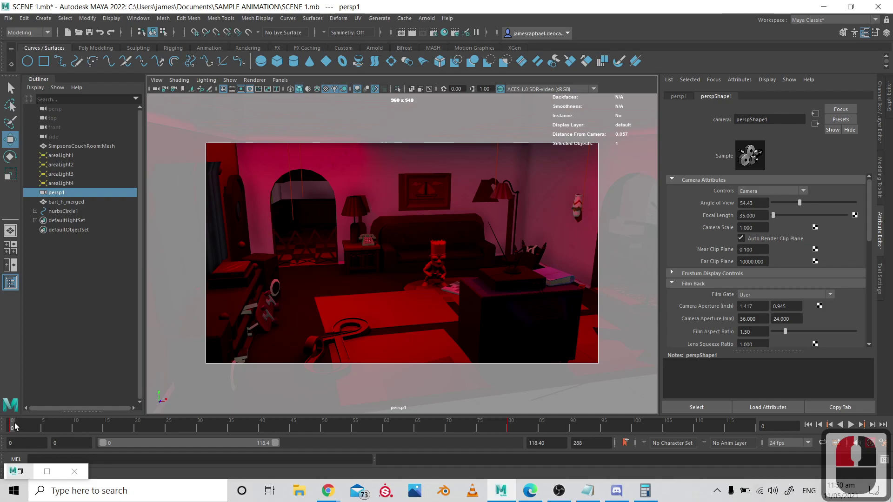
click(510, 429)
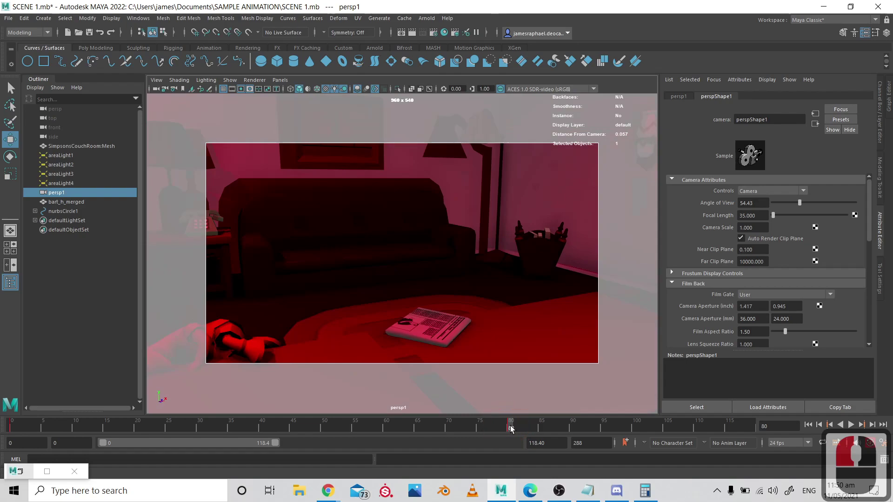
right_click(510, 428)
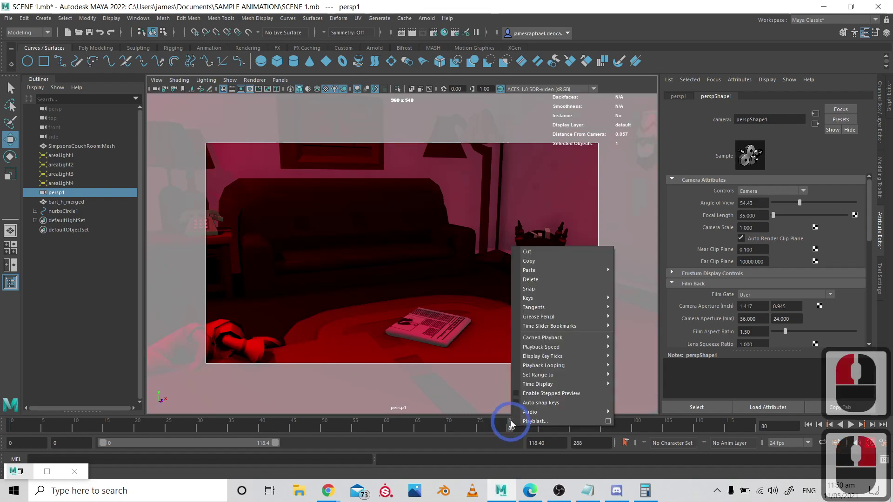
click(545, 280)
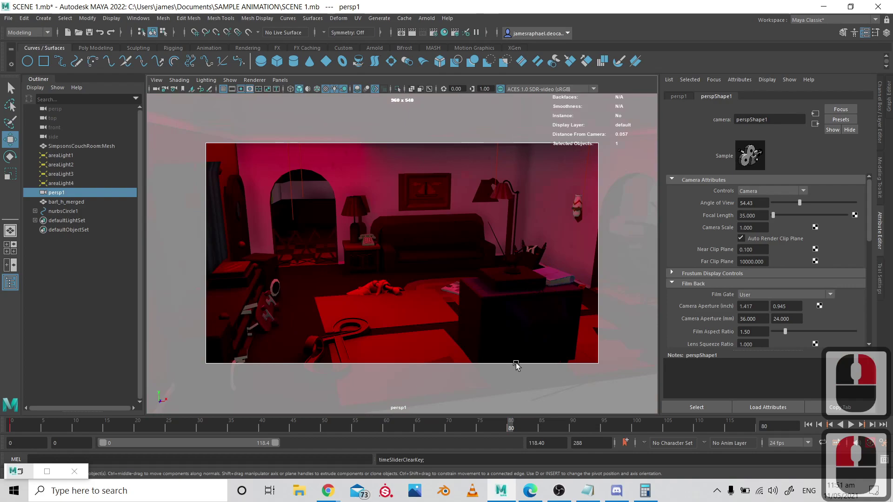
key(ctrl+z)
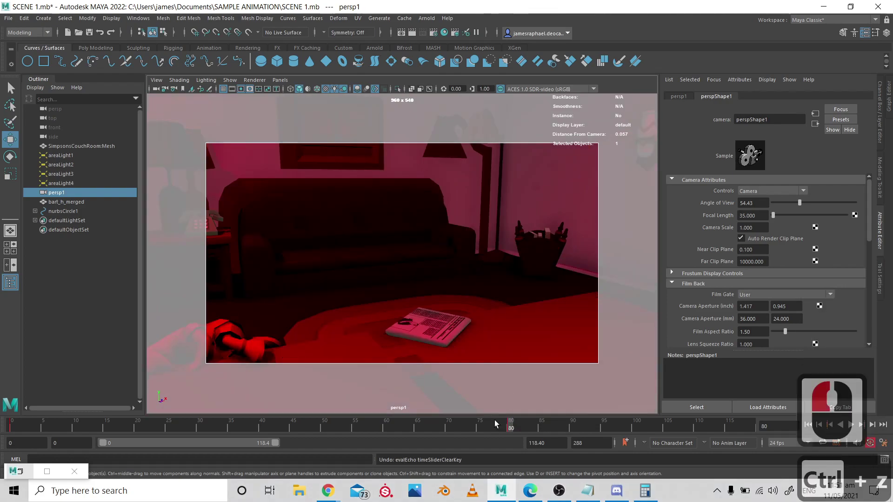
- Delete all of the selected camera's animation keys across the whole timeline
double_click(473, 426)
right_click(474, 426)
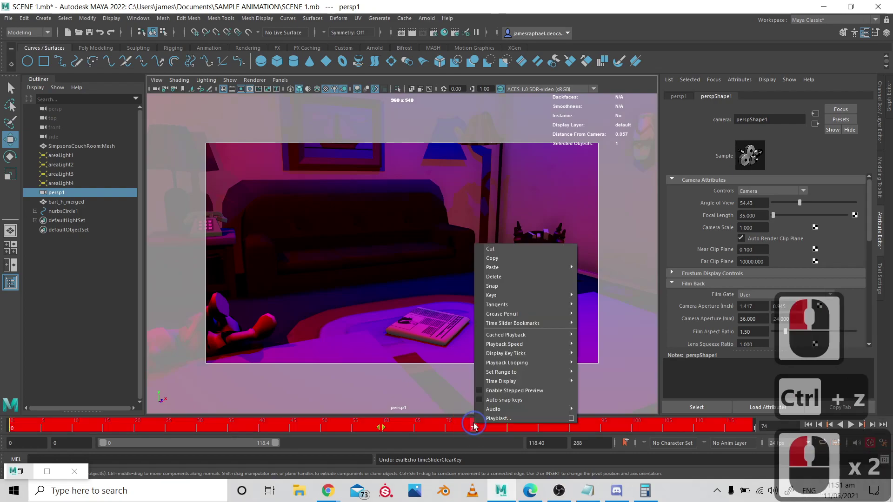
click(494, 277)
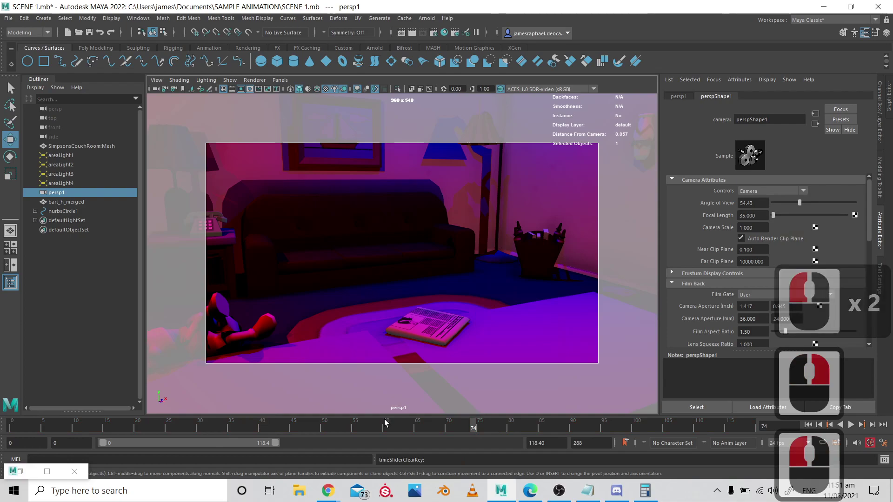
- Reframe the camera view so it takes in fallen Bart, the sofa, the newspaper and the television side of the room
alt+drag(414, 234, 351, 224)
alt+middle_drag(351, 223, 325, 227)
alt+drag(325, 228, 293, 243)
alt+middle_drag(293, 243, 319, 247)
mouse_move(319, 246)
alt+mouse_down()
mouse_move(260, 230)
mouse_move(280, 229)
mouse_move(265, 219)
mouse_move(259, 233)
mouse_move(328, 219)
mouse_move(294, 236)
mouse_move(375, 235)
mouse_move(334, 243)
alt+mouse_up()
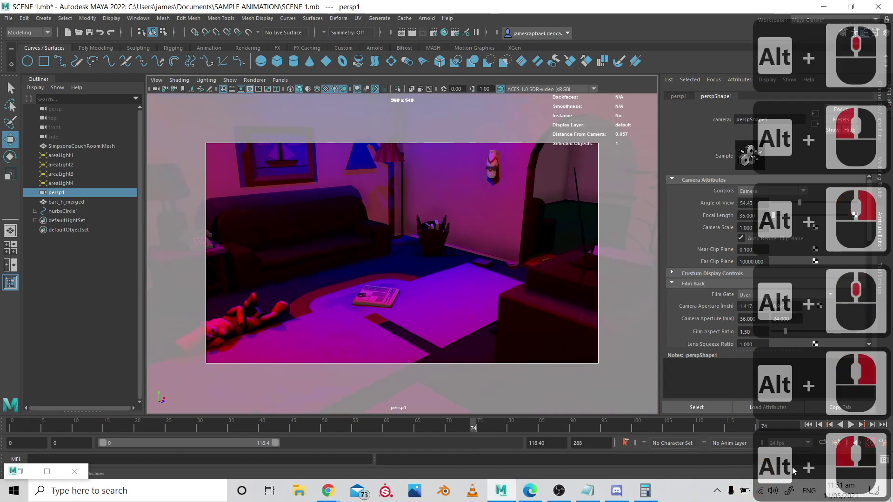
- Play the animation from frame 0 to check Bart's stumble in the new static framing
click(808, 425)
click(840, 425)
click(853, 425)
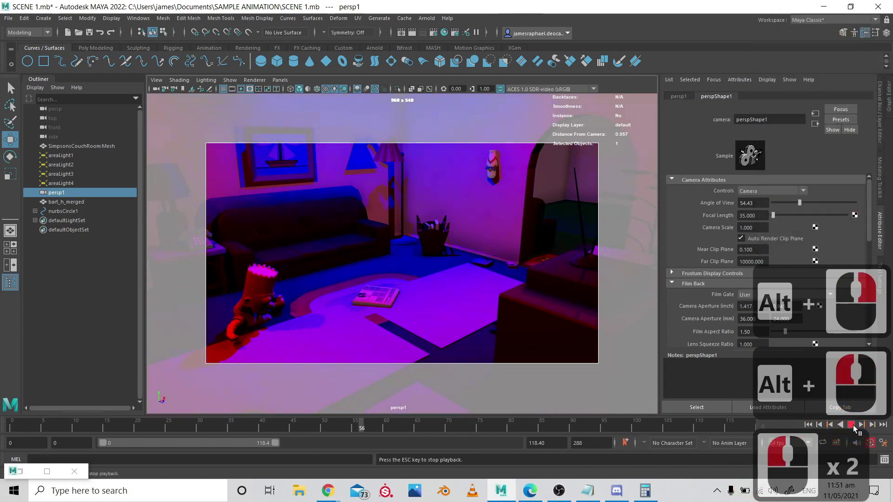
click(853, 425)
- Switch to Mixamo and upload the milhouse model from the SAMPLE ANIMATION folder's Milhouse subfolder as a new character
key(alt+Tab)
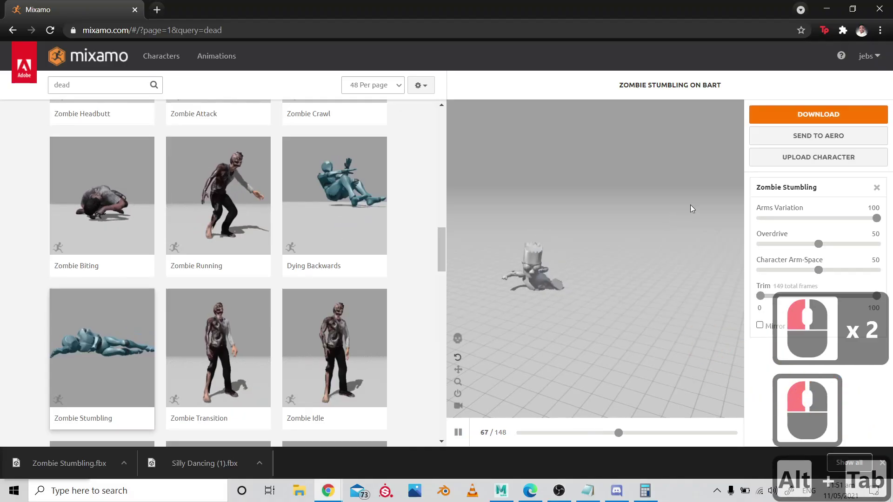
click(794, 158)
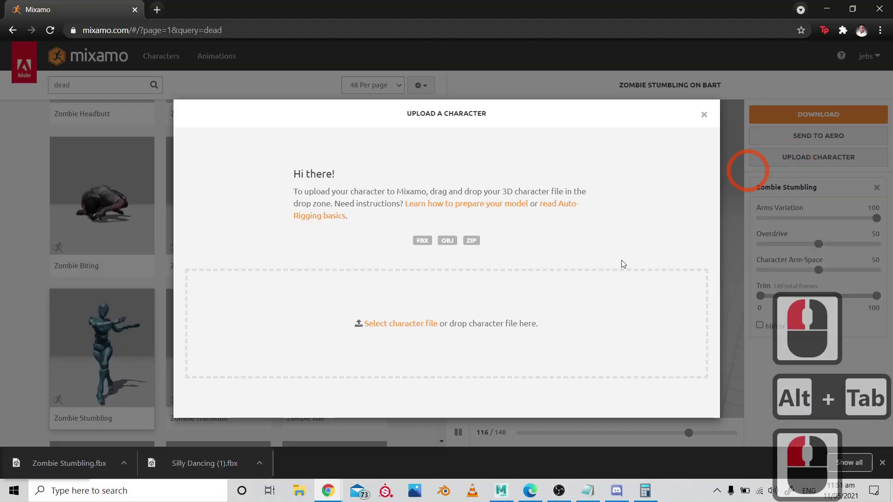
click(409, 323)
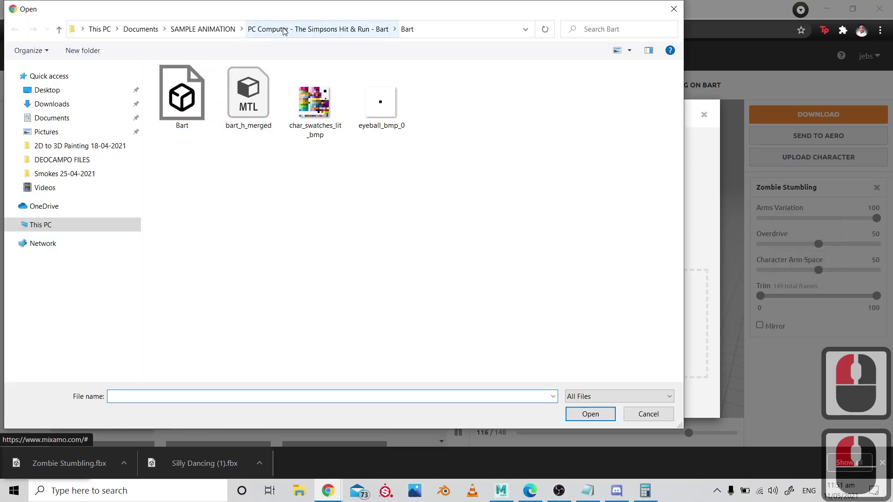
click(284, 30)
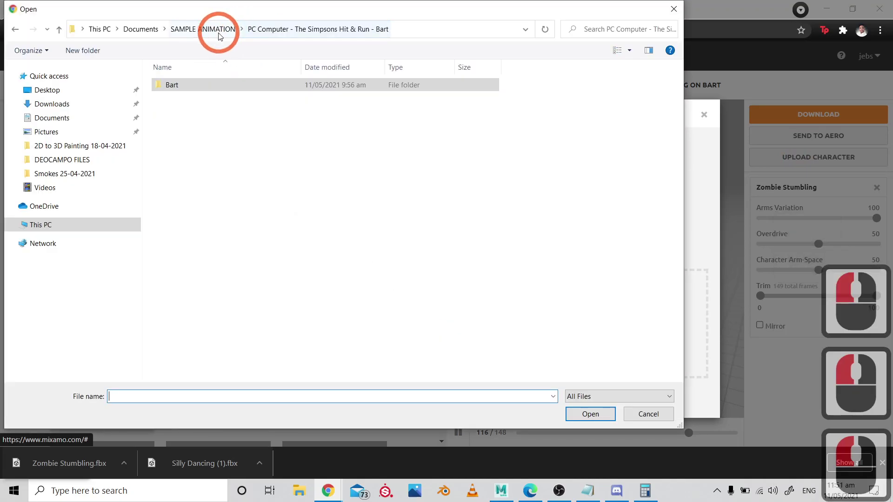
click(203, 29)
double_click(273, 110)
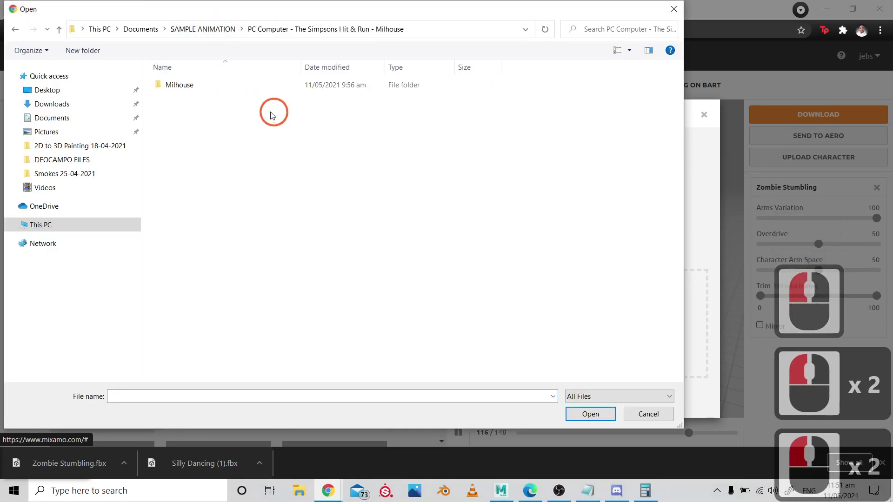
double_click(200, 86)
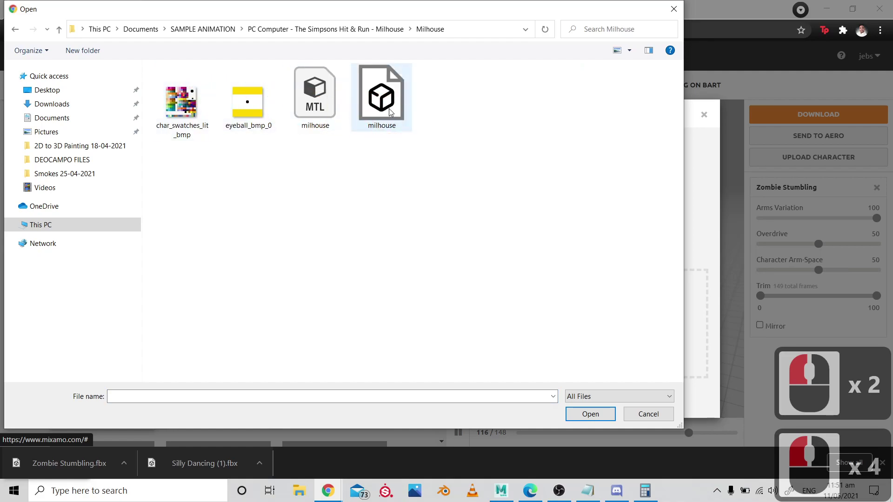
double_click(382, 95)
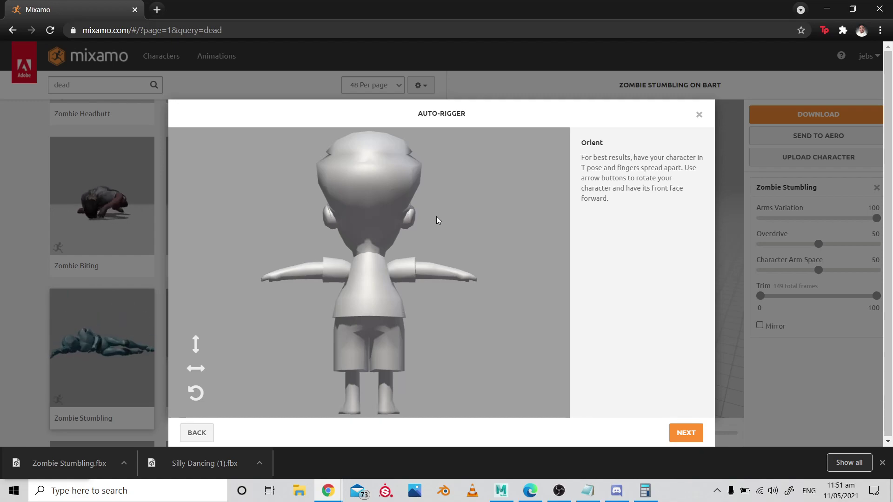
- Rotate Milhouse on the Y-axis until he faces forward and proceed to marker placement
click(196, 368)
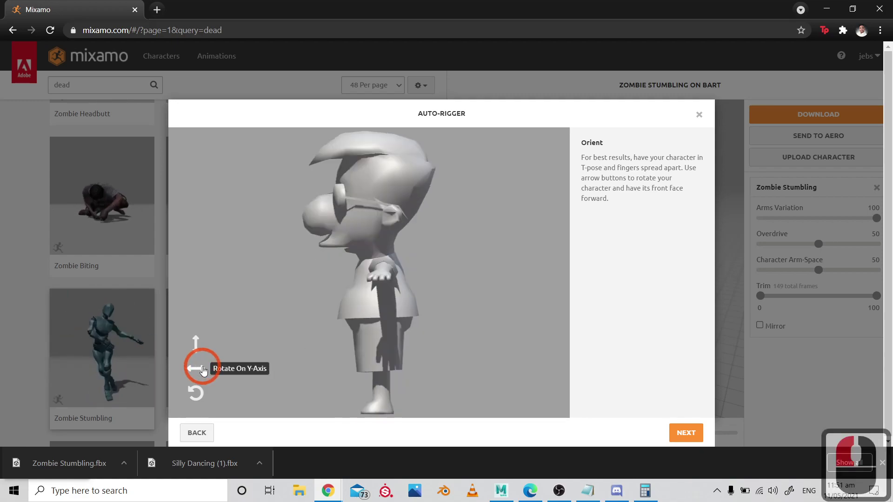
click(196, 368)
click(686, 433)
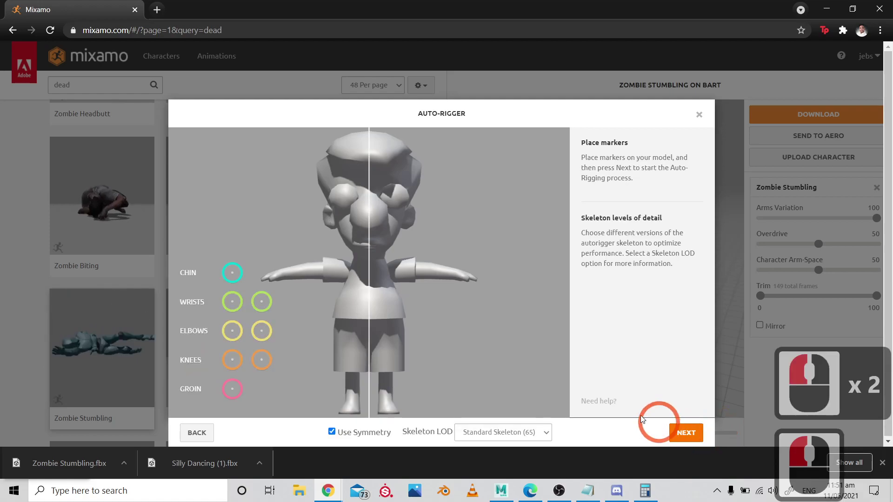
- Place Milhouse's chin, wrist, elbow, knee and groin markers with symmetry, run the auto-rigger, and accept him as the new character
drag(232, 273, 371, 259)
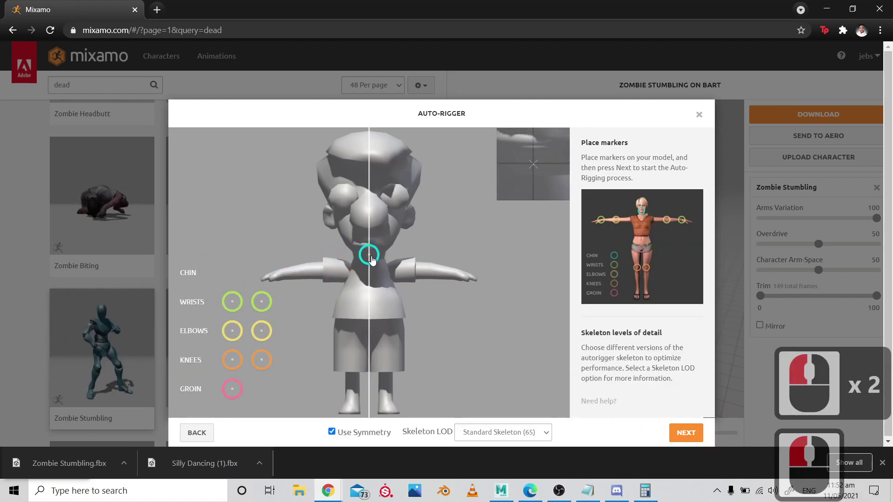
mouse_move(232, 302)
mouse_down()
mouse_move(279, 272)
mouse_move(285, 278)
mouse_up()
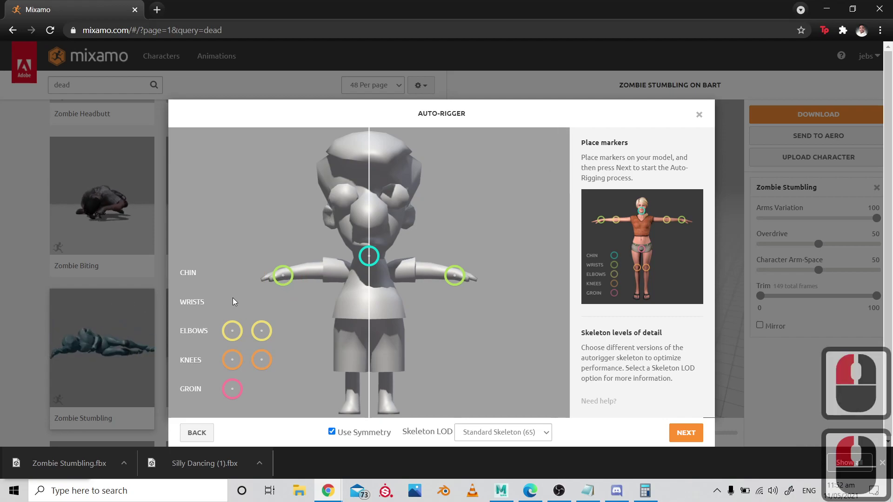
mouse_move(237, 333)
mouse_down()
mouse_move(315, 275)
mouse_move(305, 266)
mouse_move(307, 275)
mouse_up()
drag(232, 359, 352, 372)
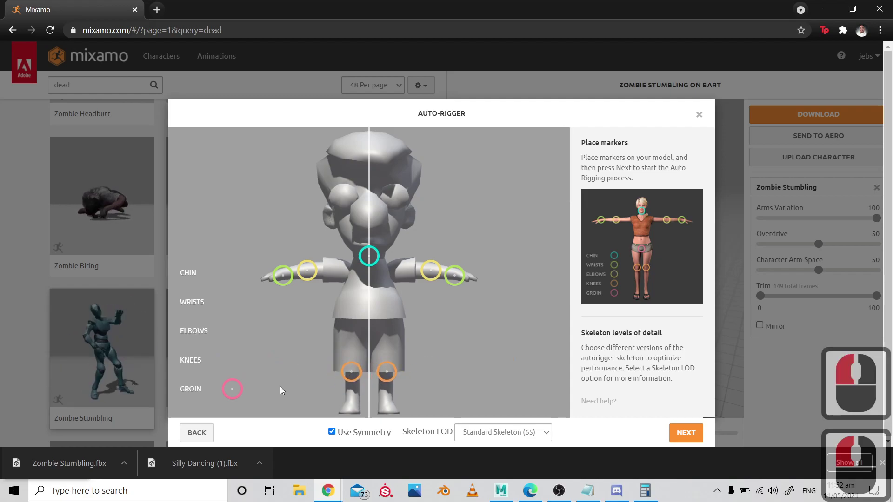
drag(233, 390, 366, 320)
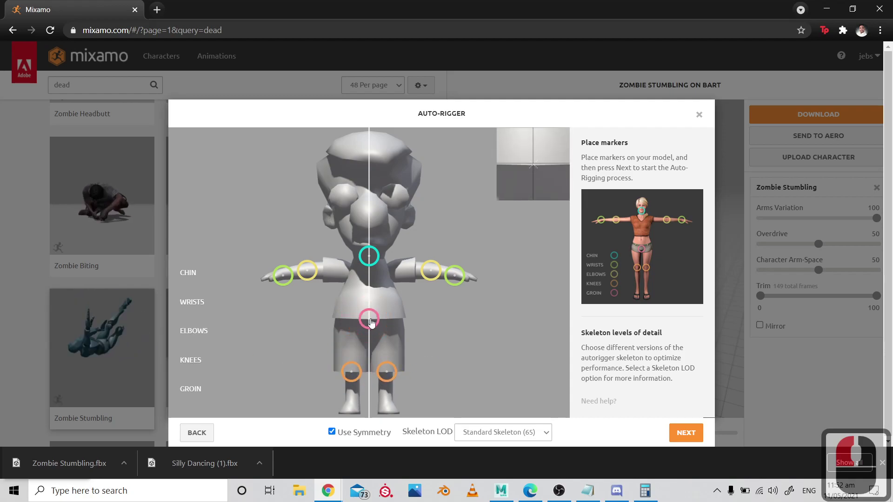
click(690, 434)
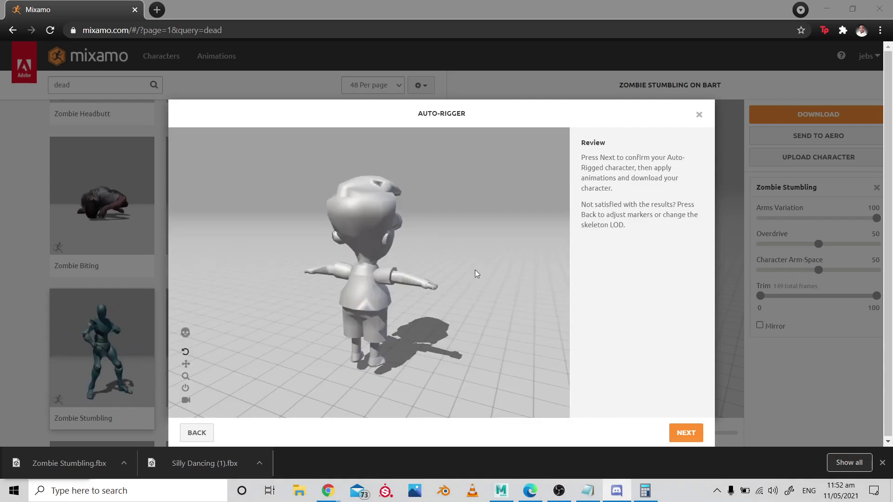
click(686, 432)
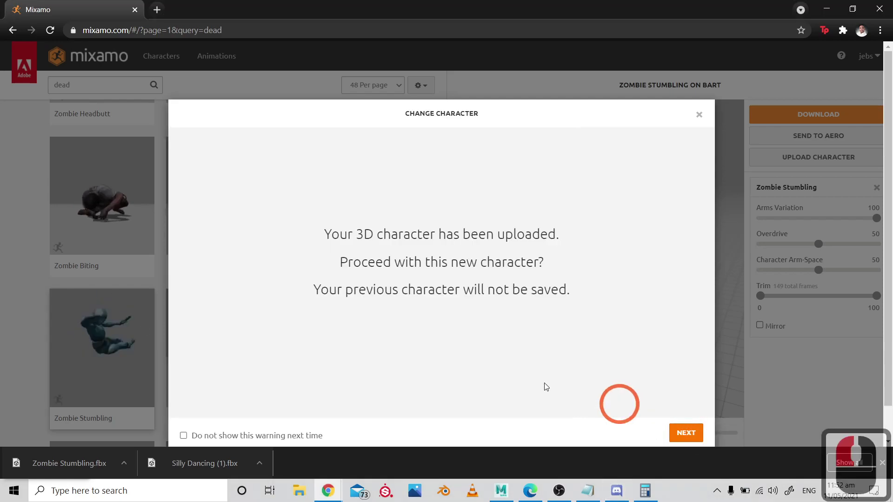
click(683, 432)
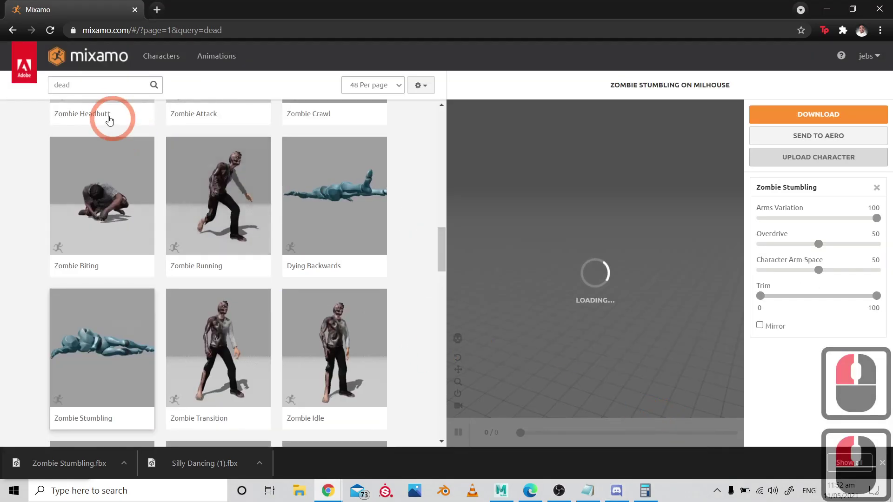
- Search Mixamo for "flying kick" and apply the Flying Kick animation to Milhouse
click(88, 86)
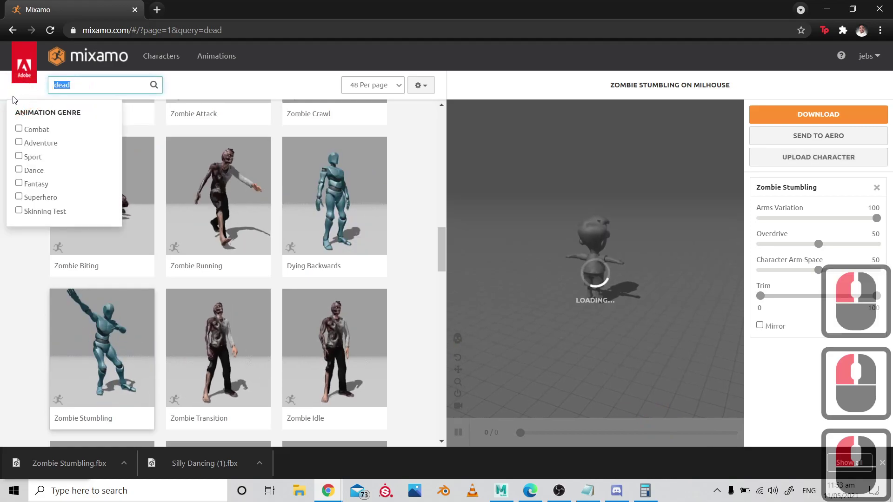
text(flying)
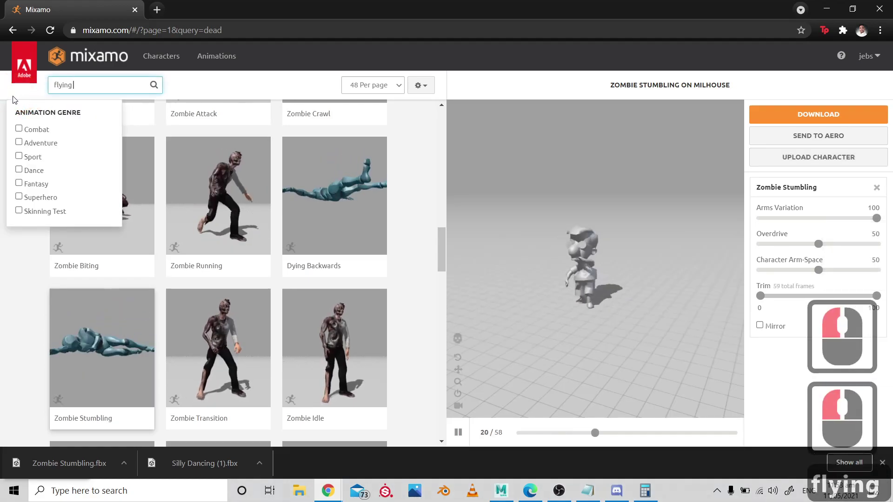
text( kick)
key(Return)
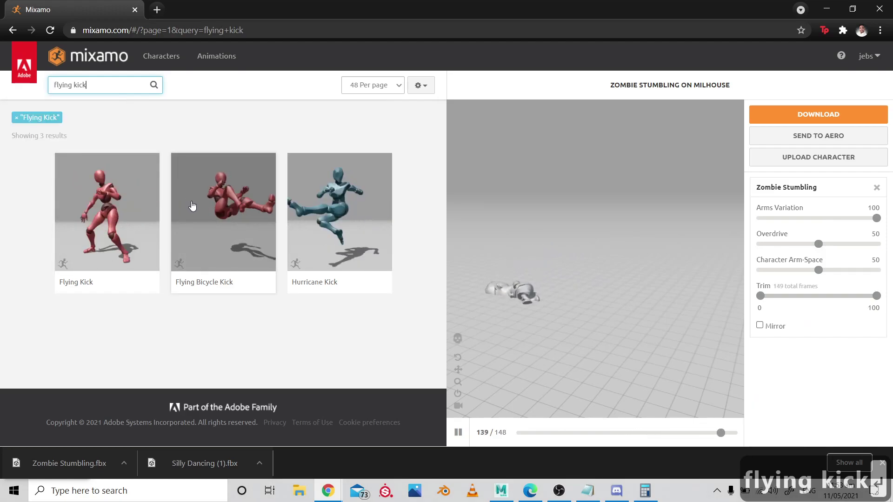
click(128, 205)
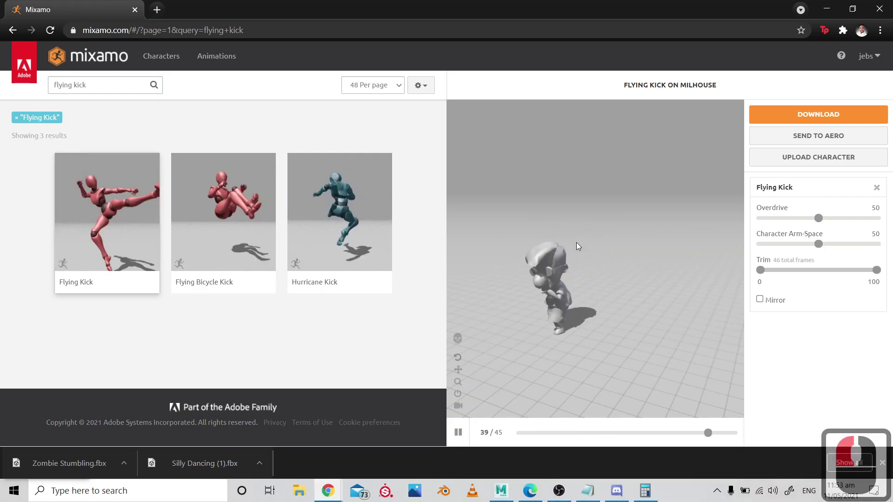
- Inspect the flying kick preview from another angle and download the animated Milhouse
alt+drag(604, 279, 737, 203)
click(796, 116)
click(616, 245)
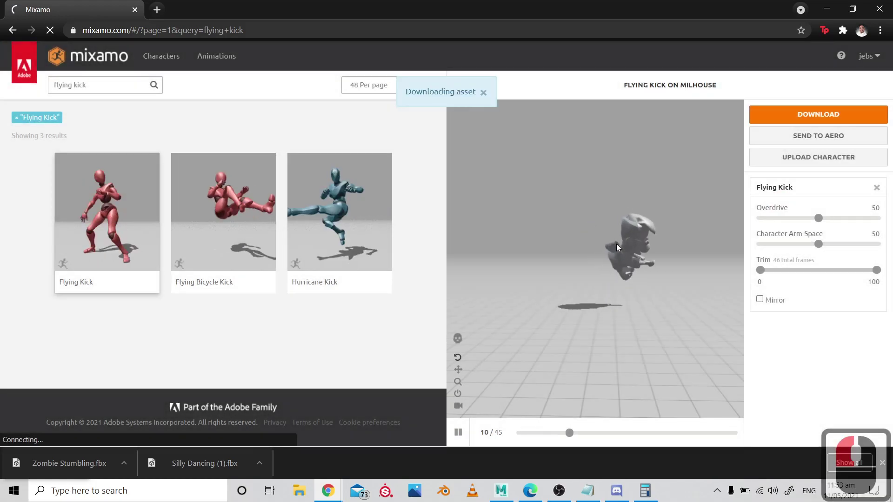
- Switch back to Maya and return the timeline to frame 0
click(505, 493)
click(427, 369)
mouse_move(450, 425)
mouse_down()
mouse_move(144, 421)
mouse_move(10, 405)
mouse_move(19, 413)
mouse_up()
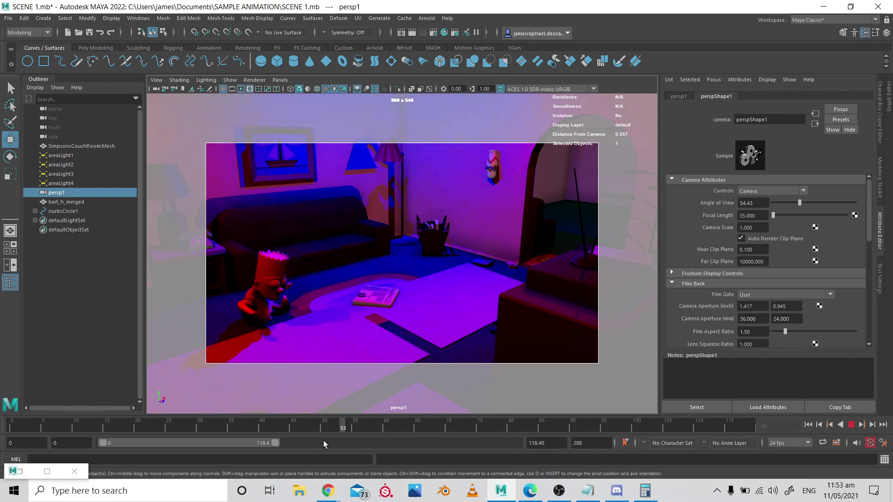
click(2, 428)
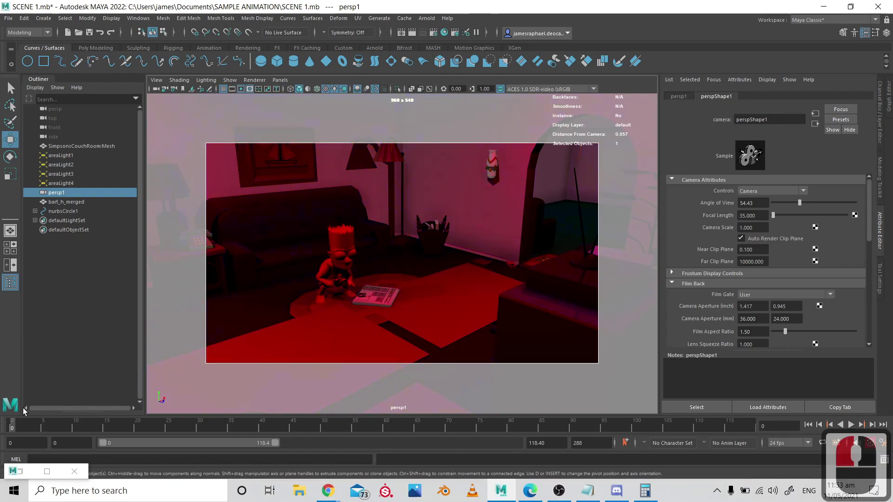
- Group the bart_h_merged mesh and nurbsCircle1 together
click(61, 203)
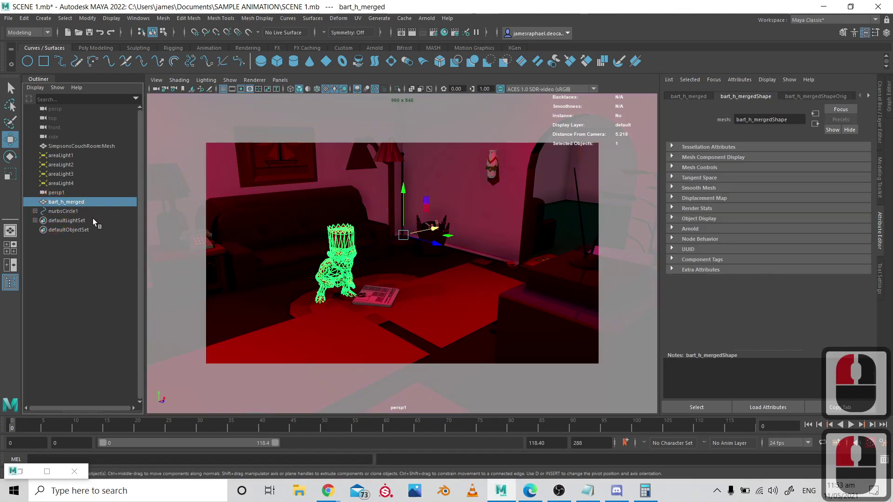
double_click(65, 207)
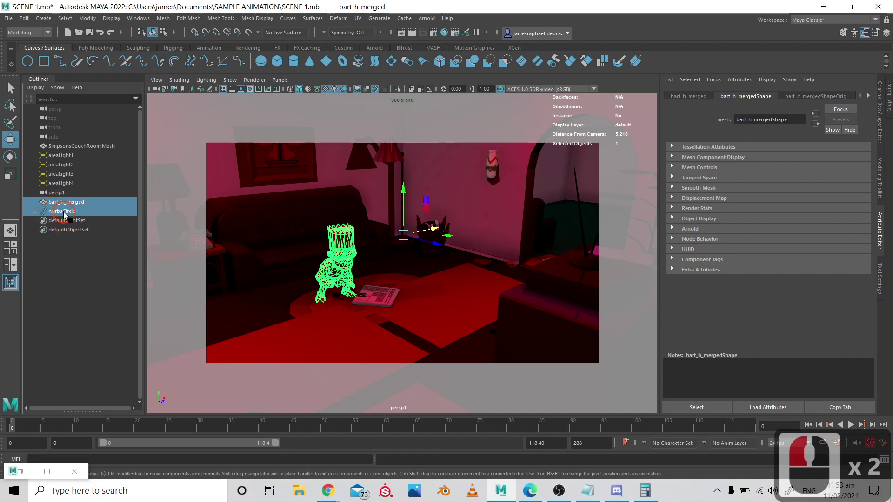
shift+click(65, 212)
key(ctrl+g)
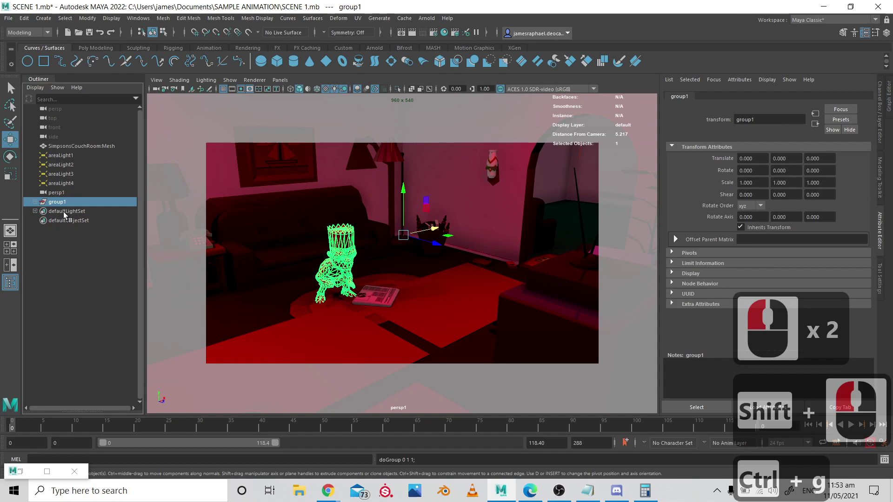
drag(57, 204, 64, 152)
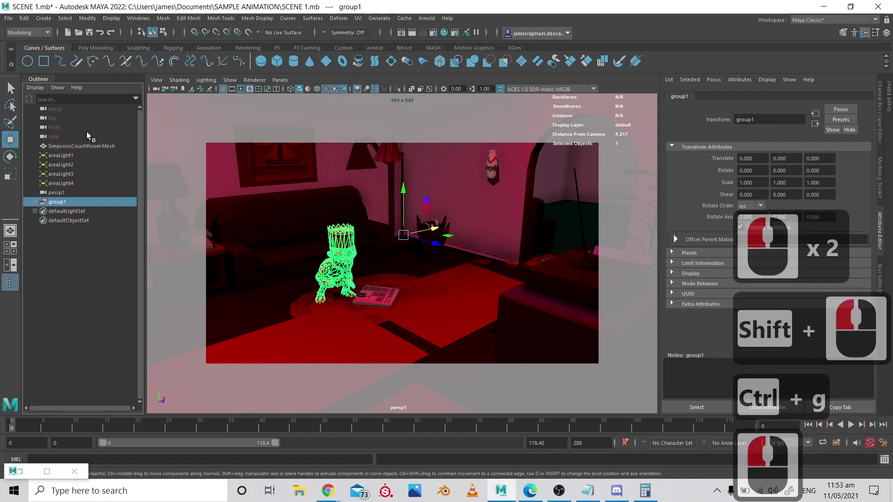
drag(101, 110, 80, 123)
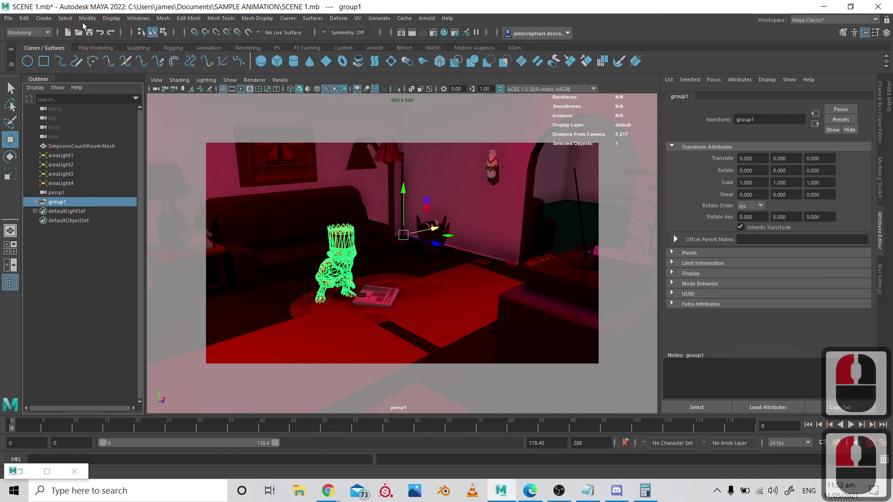
- Prefix all names in Bart's group hierarchy with "bart"
click(87, 18)
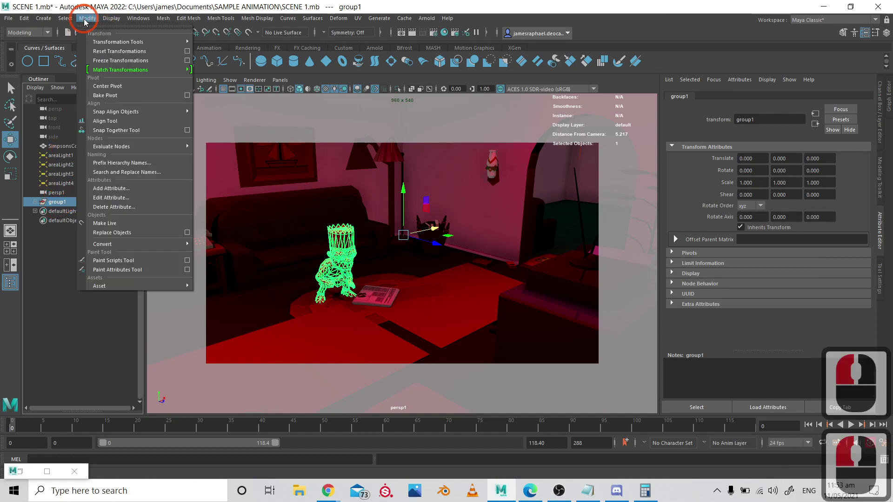
click(145, 163)
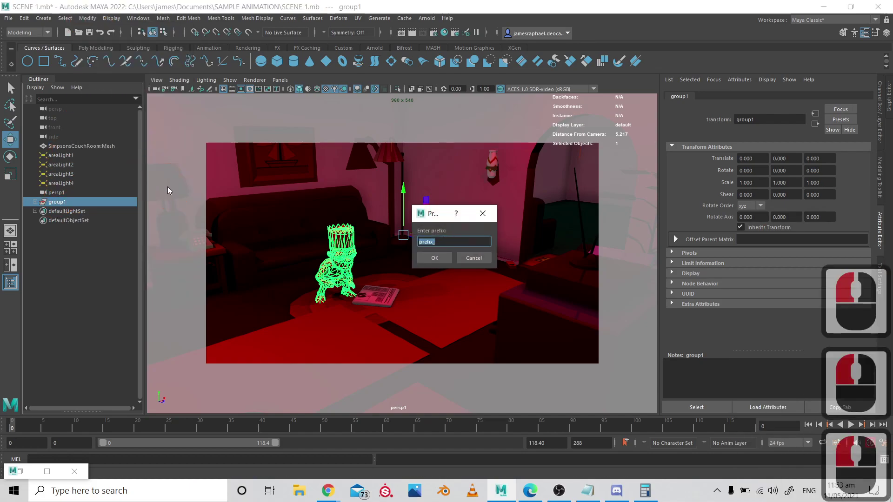
text(bart)
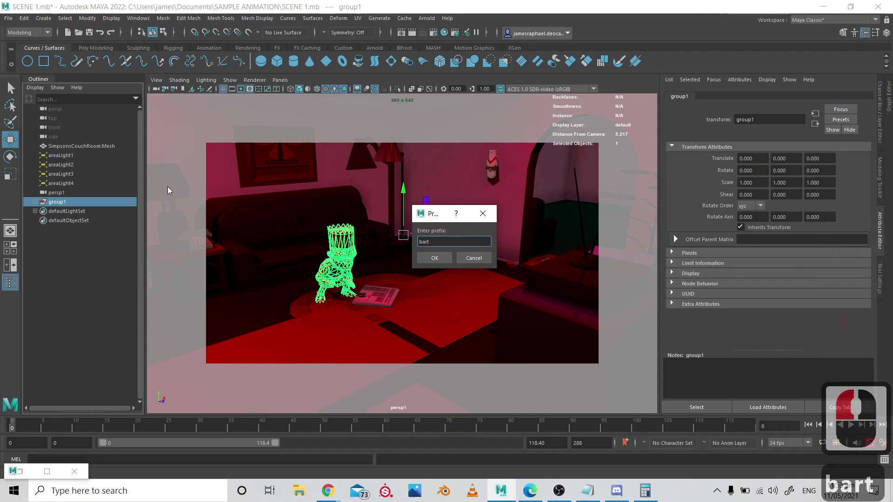
key(Return)
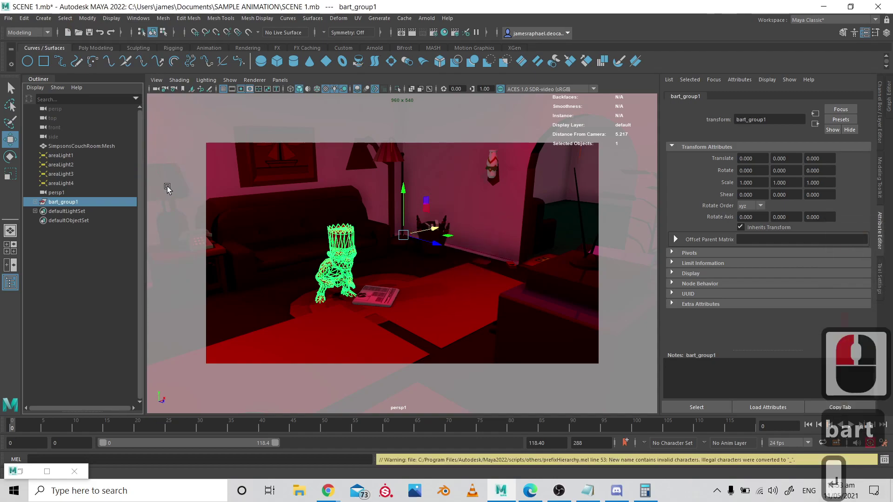
- Apply the hierarchy prefix "bart_" to Bart's group a second time and run through the timeline to check his animation
click(90, 21)
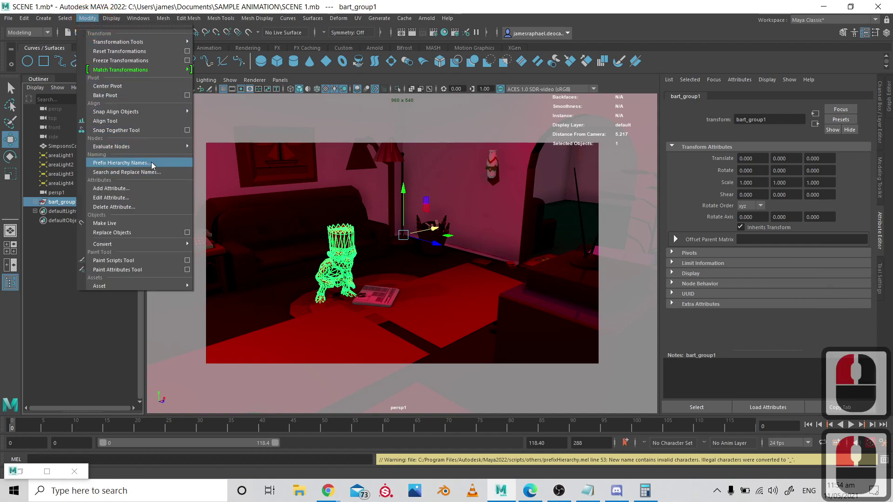
click(151, 163)
text(bart_)
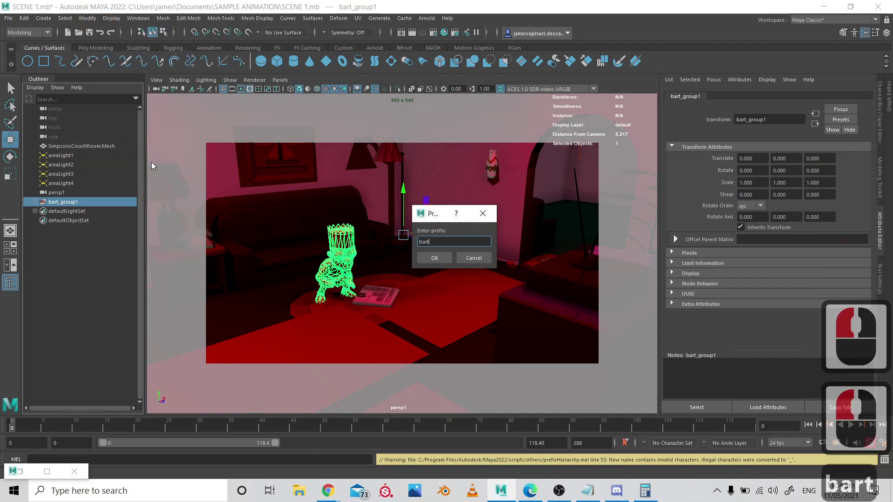
key(Return)
drag(30, 427, 602, 418)
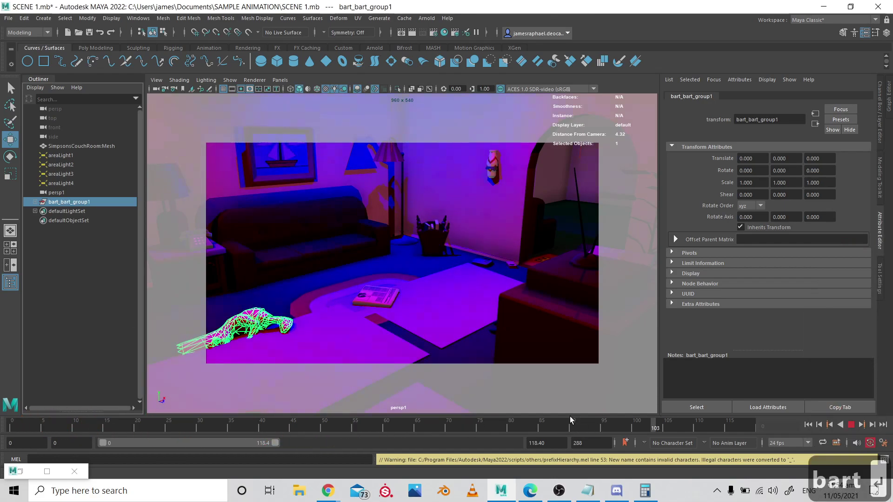
- Switch to the browser and import the downloaded Flying Kick.fbx of Milhouse into the Maya scene
key(alt+Tab)
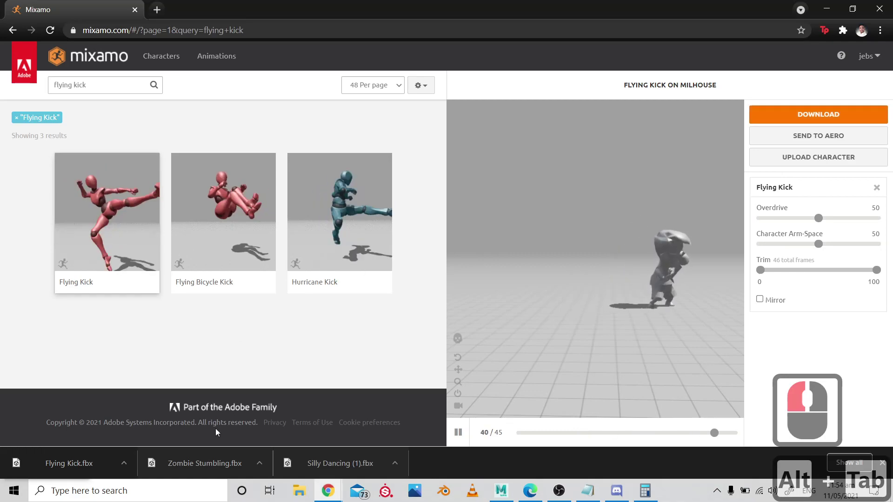
click(73, 466)
drag(113, 470, 442, 301)
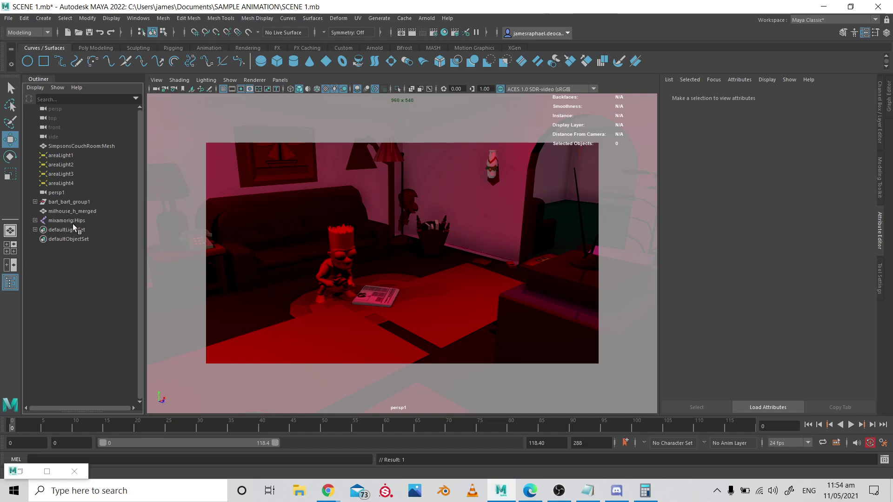
- Create a NURBS circle and parent Milhouse's mixamorig:Hips joint under it as his control
click(28, 61)
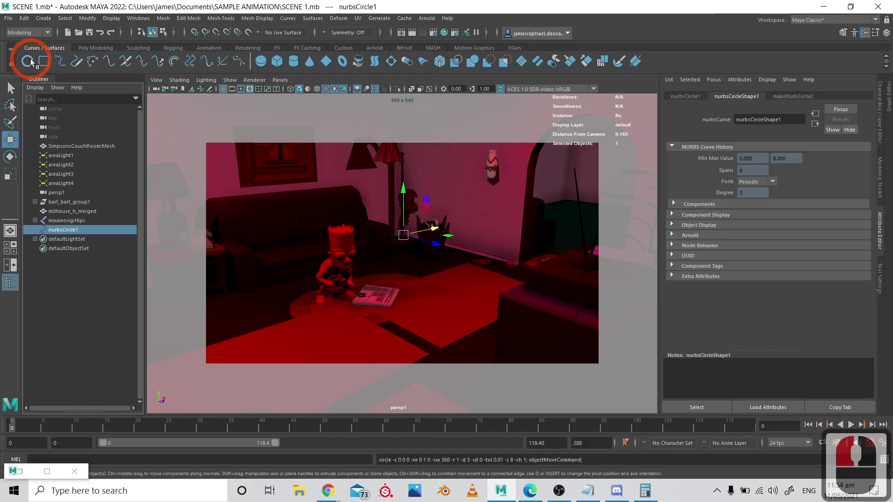
click(70, 222)
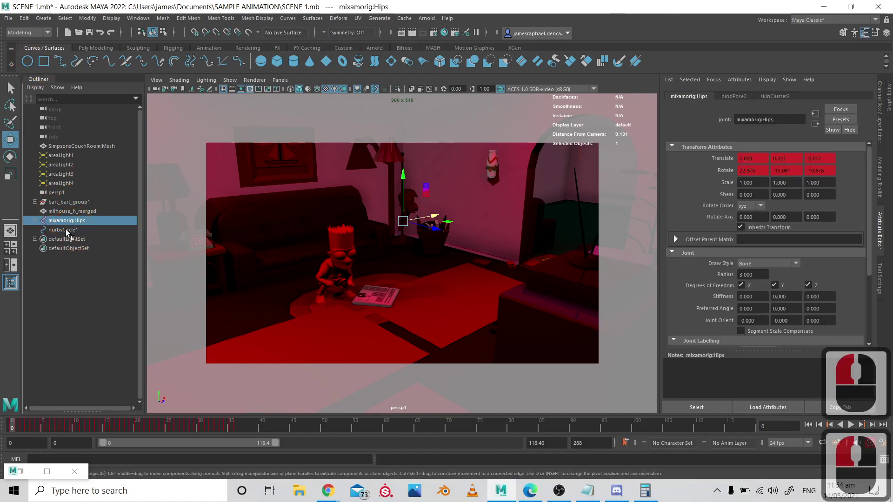
ctrl+click(63, 230)
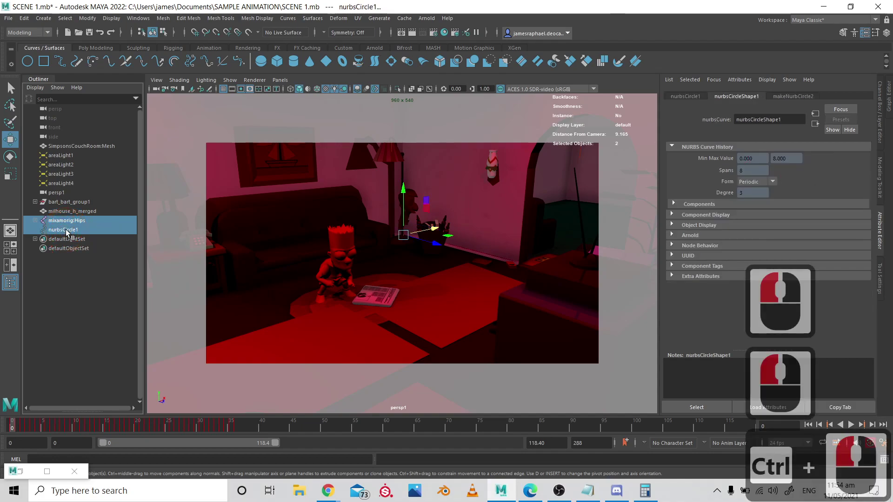
key(p)
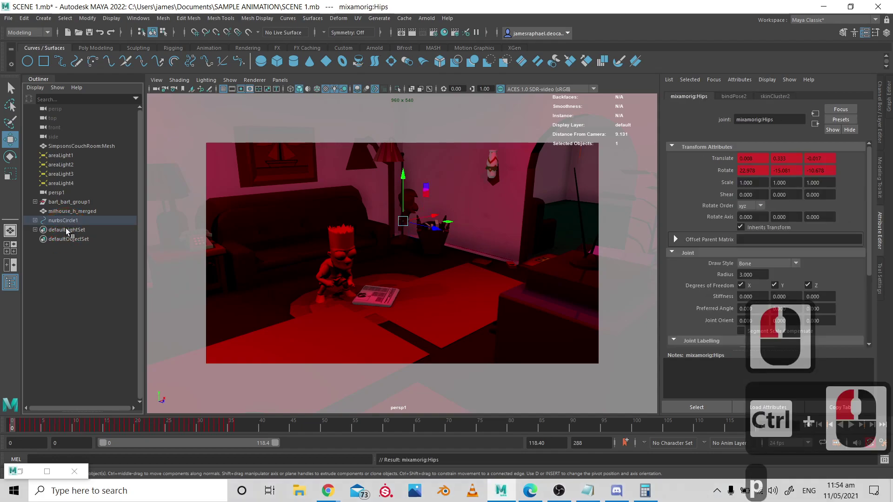
- Move and rotate Milhouse's control circle so his flying kick is aimed at Bart at frame 10
click(58, 222)
key(w)
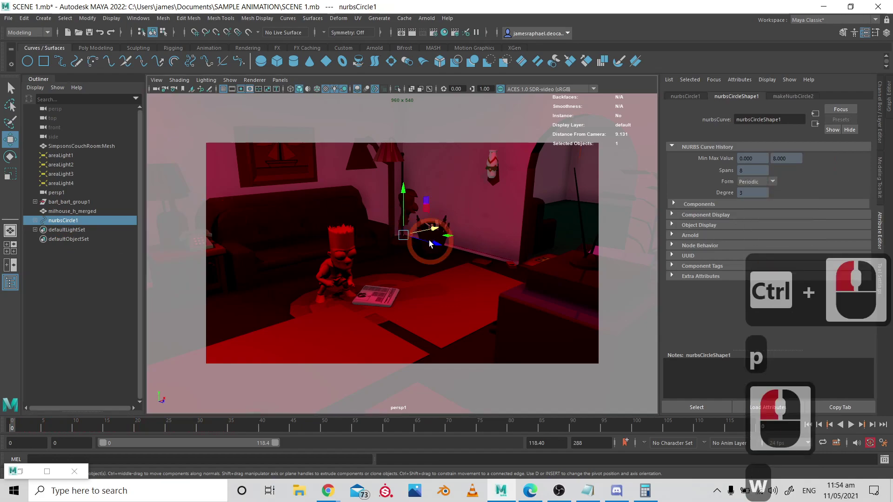
drag(433, 243, 458, 285)
key(ctrl+z)
drag(32, 426, 74, 414)
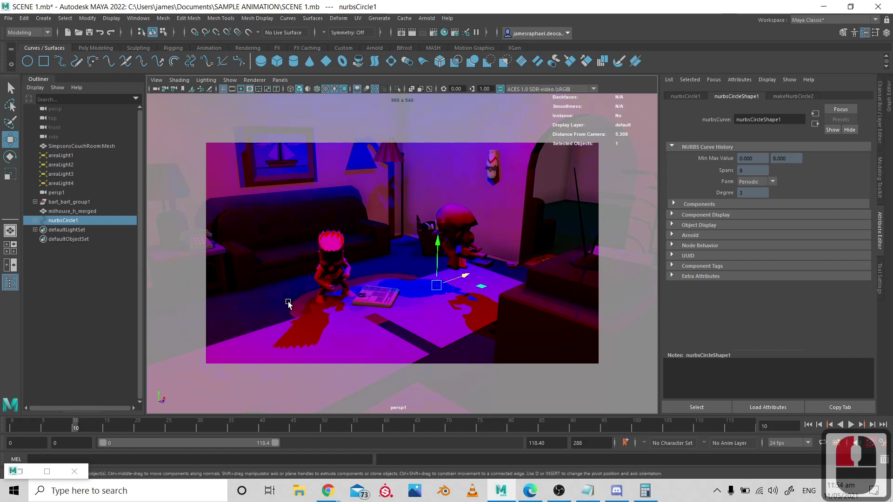
key(e)
drag(453, 300, 391, 309)
key(w)
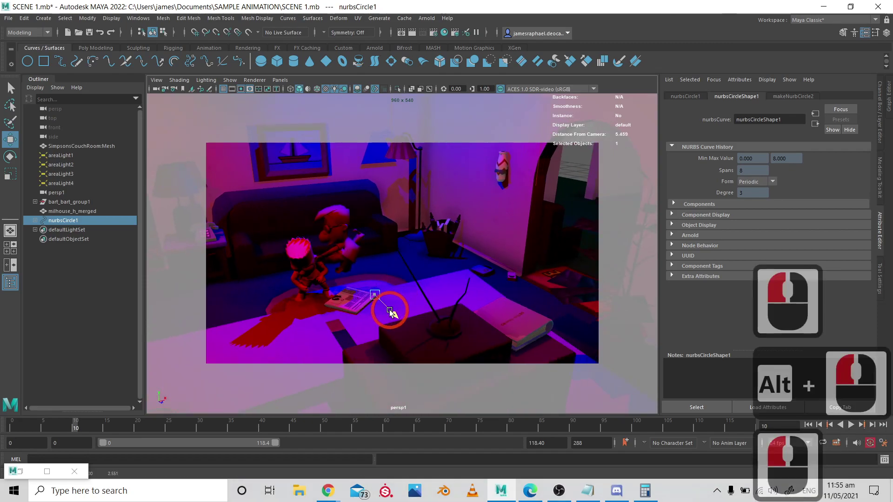
- Play the animation repeatedly from frame 0 to check the timing of Milhouse's kick against Bart's fall
click(830, 424)
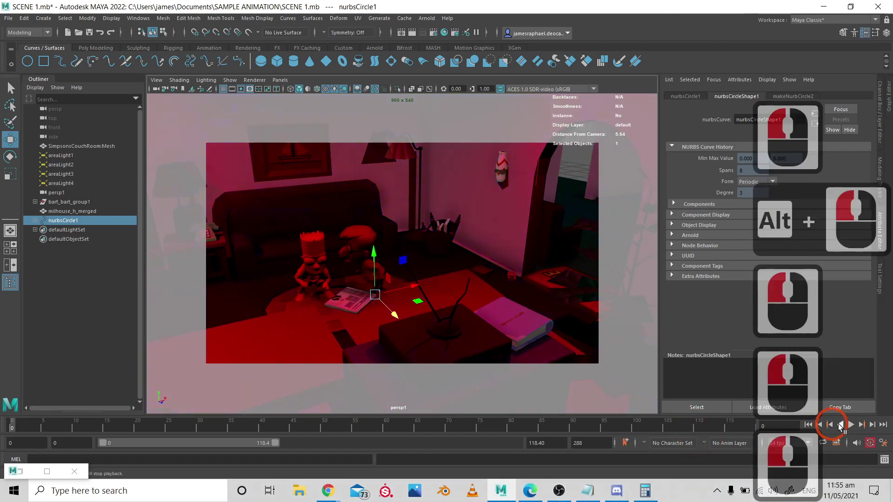
click(852, 424)
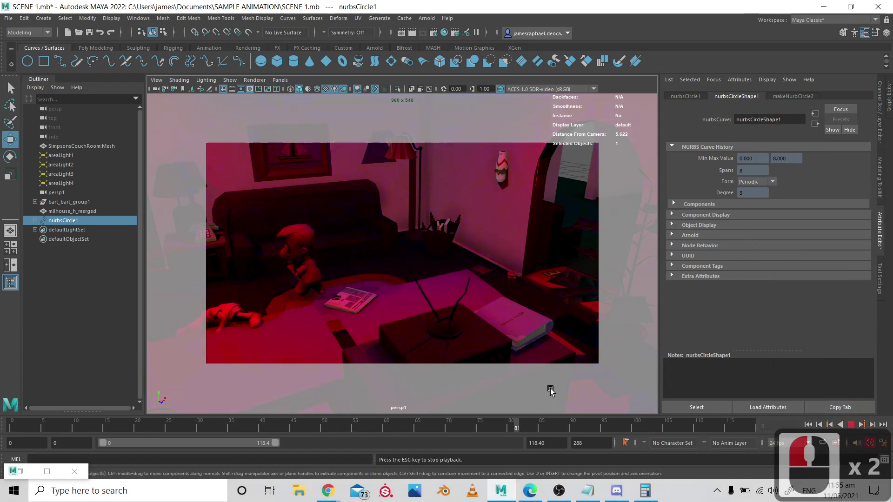
click(851, 425)
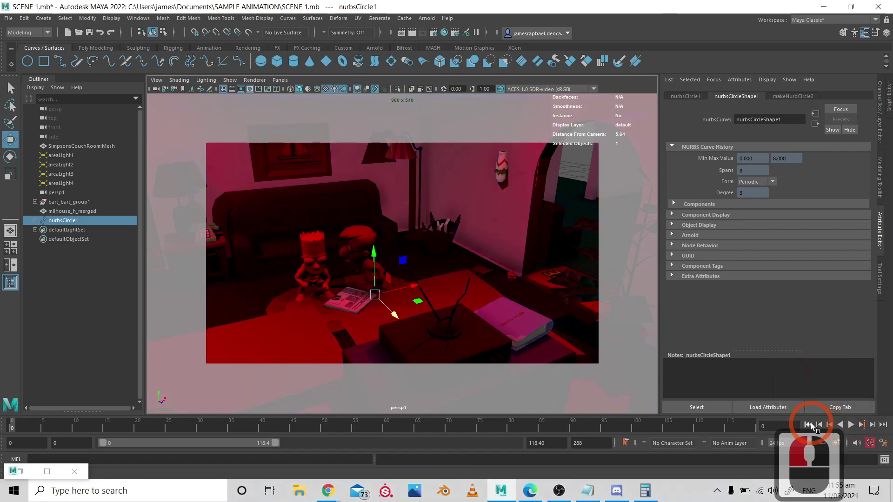
click(848, 424)
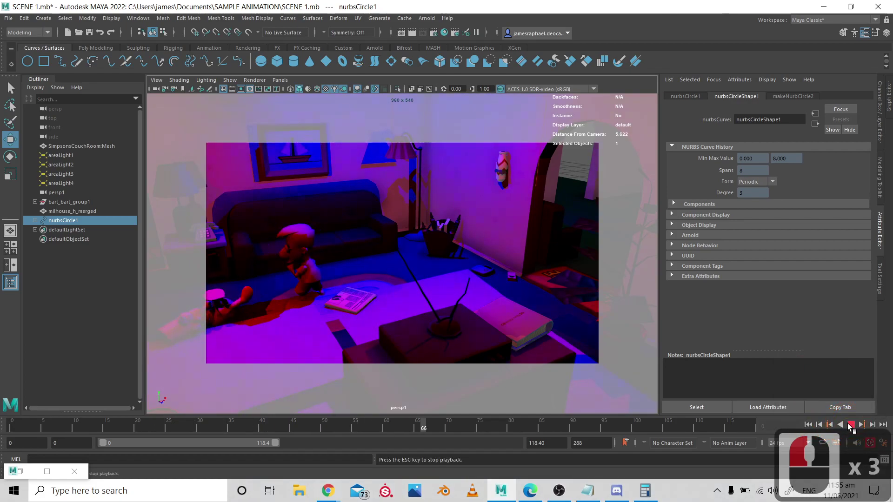
click(849, 424)
click(818, 425)
click(819, 424)
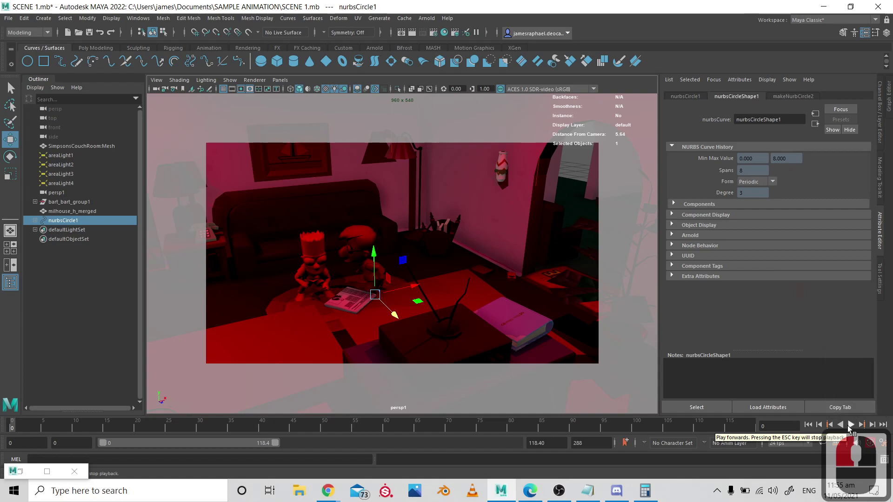
click(847, 426)
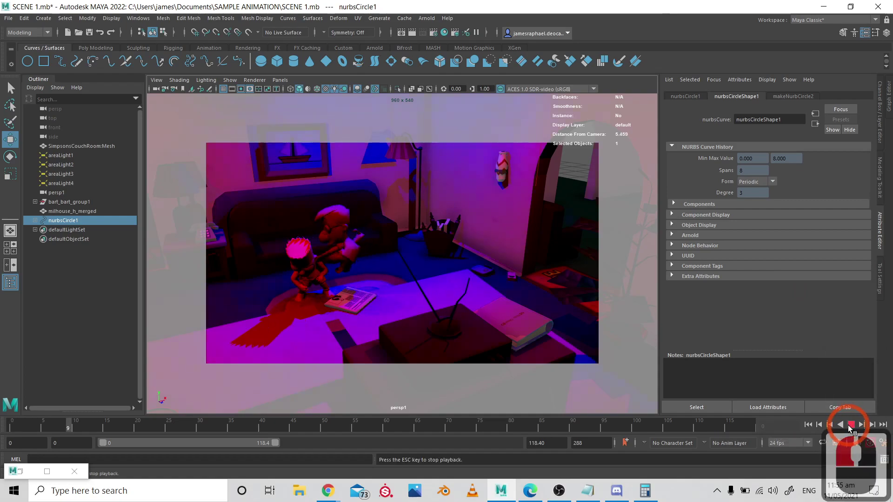
click(830, 429)
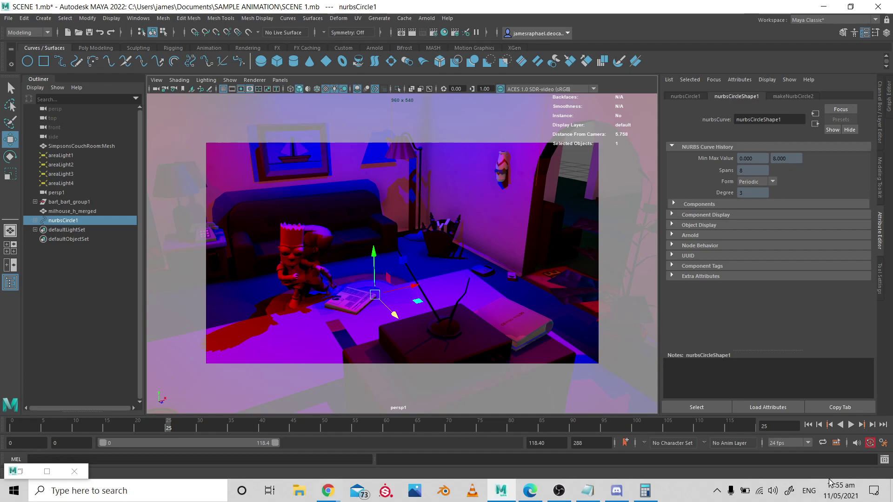
double_click(851, 425)
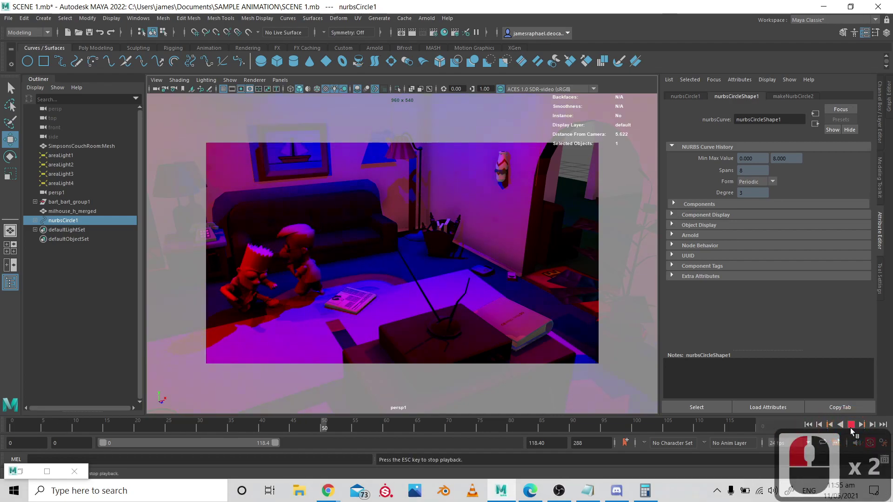
double_click(851, 425)
- Select the persp1 camera and reframe the shot lower and closer on Bart and Milhouse in front of the couch
click(155, 89)
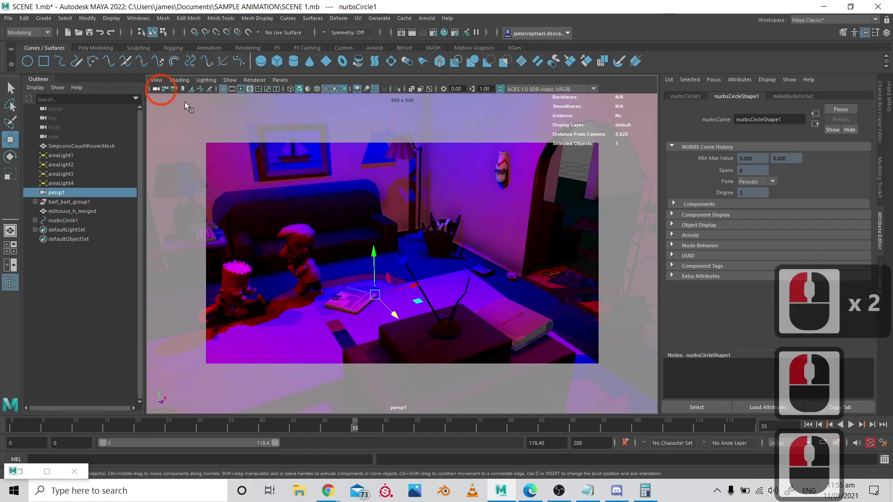
scroll(379, 199, up, 3)
alt+drag(379, 199, 472, 226)
alt+middle_drag(434, 227, 381, 236)
scroll(380, 236, up, 5)
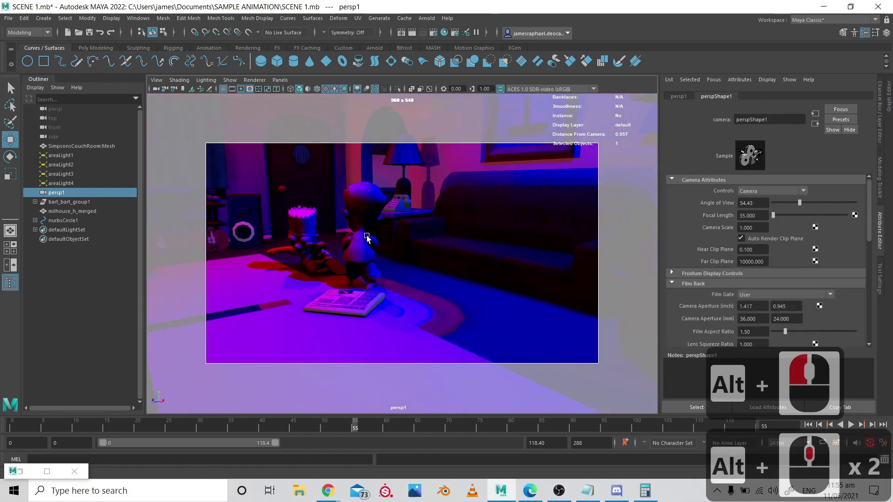
scroll(422, 236, down, 5)
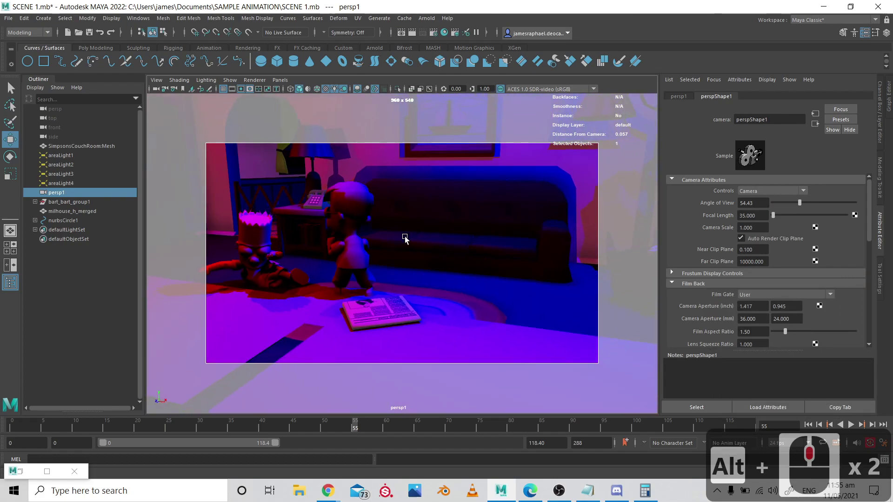
alt+drag(405, 239, 424, 250)
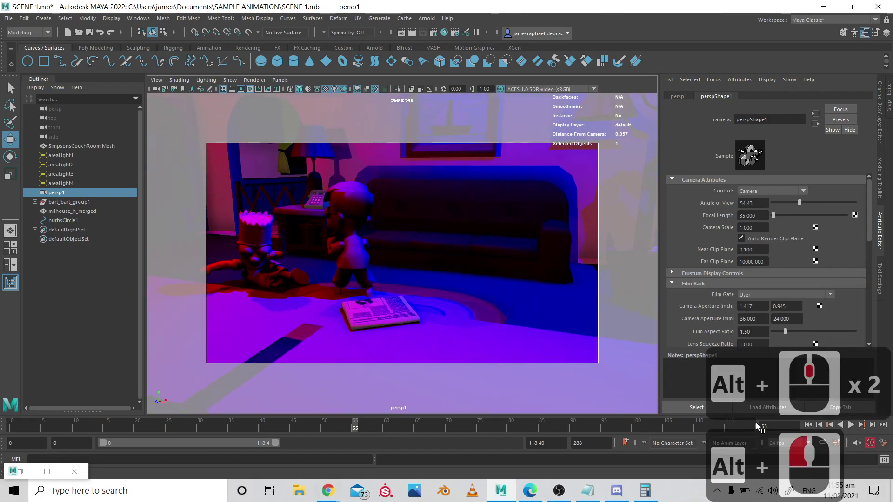
- Play the animation from frame 0 to review it in the reframed camera shot
click(808, 425)
click(850, 425)
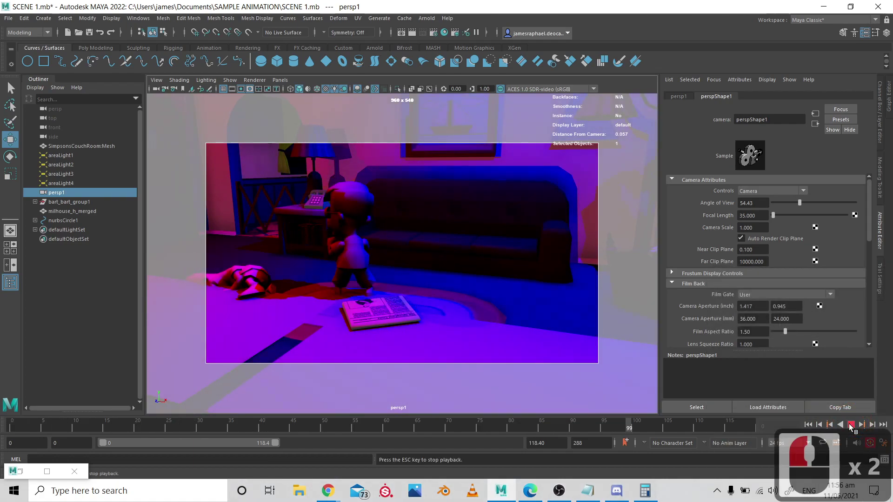
click(851, 425)
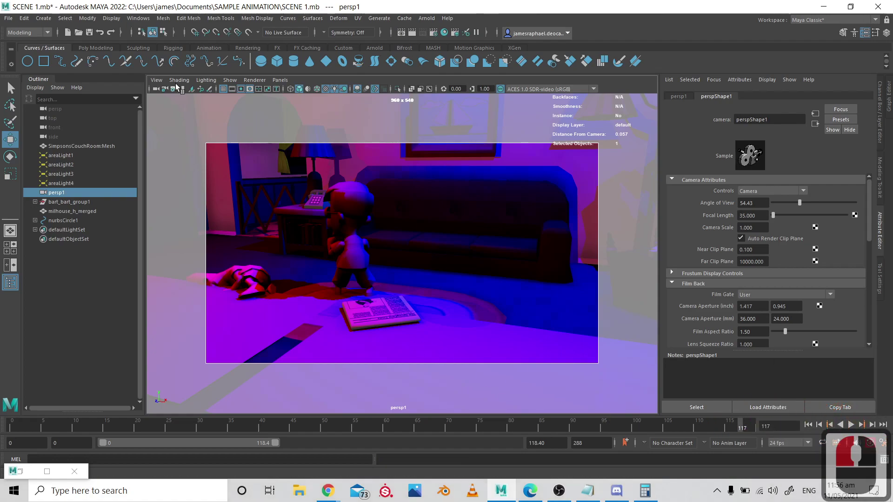
- Keyframe the persp1 camera at frame 0 and again at frame 100, reframed closer on Milhouse standing over the fallen Bart
drag(47, 424, 10, 424)
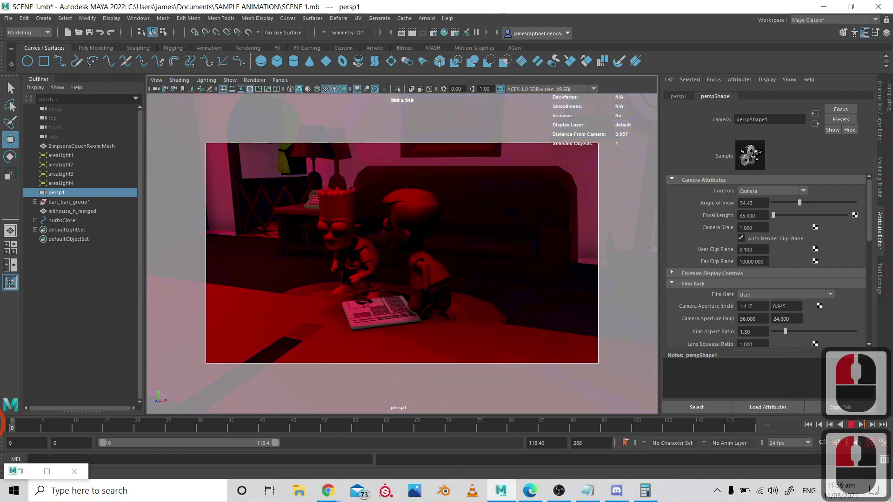
drag(474, 425, 605, 433)
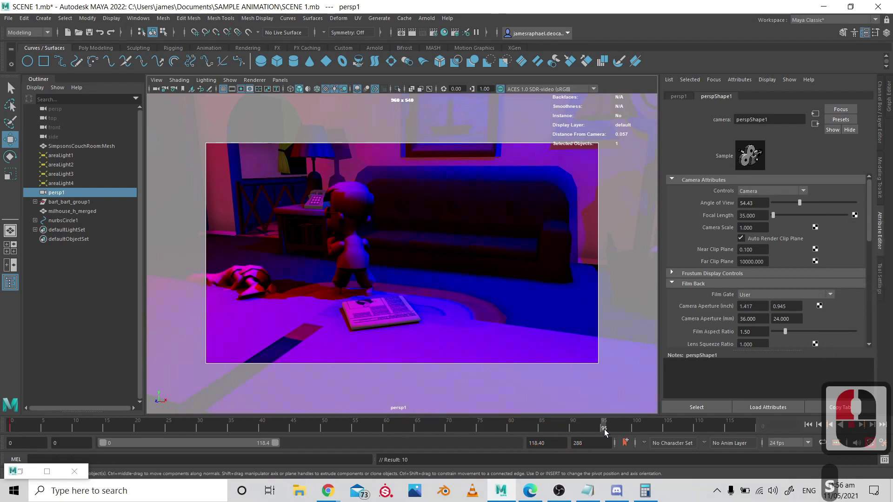
alt+drag(349, 259, 471, 285)
alt+middle_drag(470, 285, 485, 290)
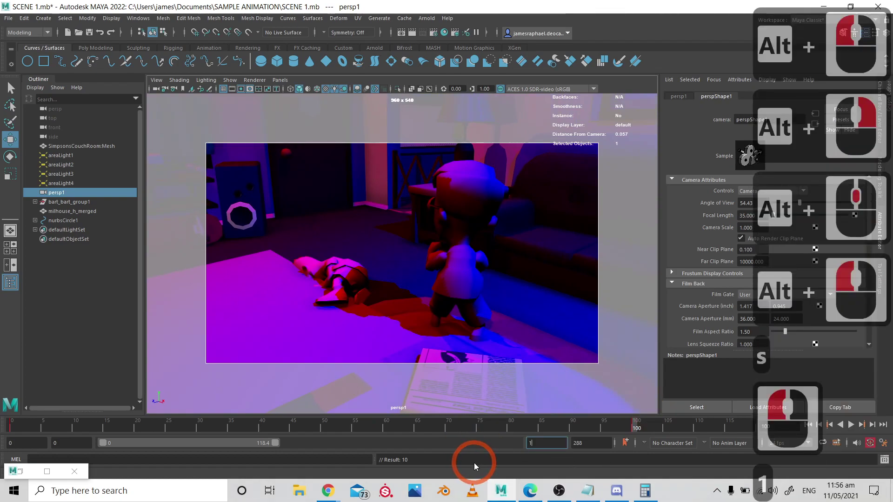
- Set the playback range to end at frame 100 and play the keyed camera move from the start
text(100)
key(Return)
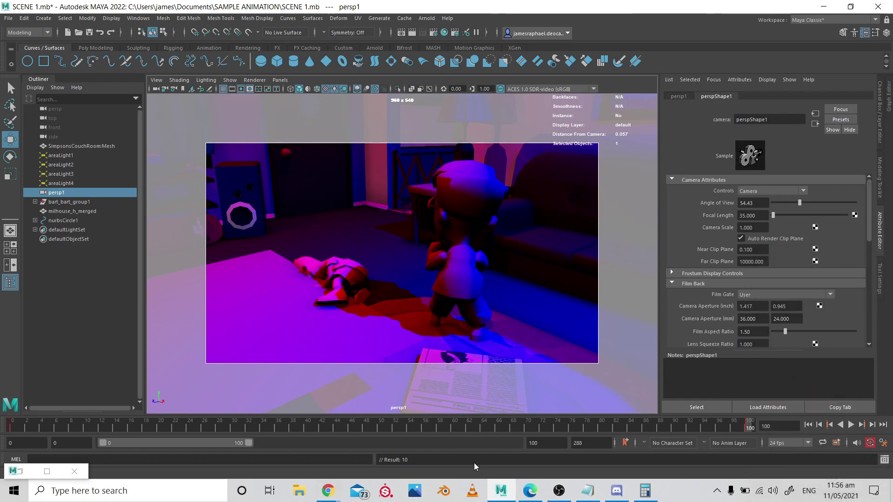
click(808, 425)
click(851, 425)
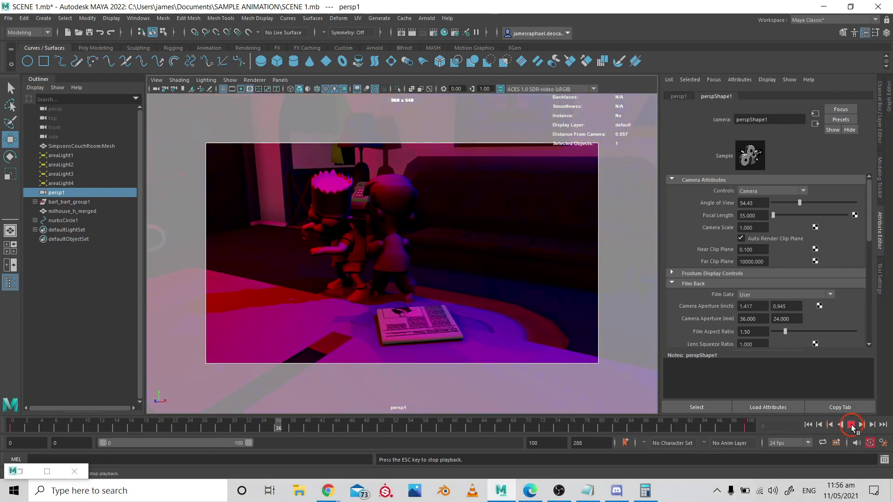
double_click(851, 426)
click(520, 345)
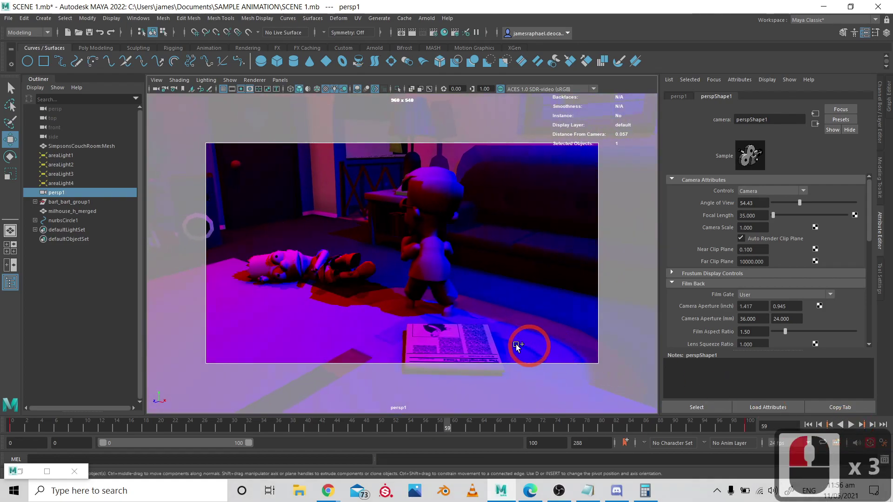
- Save the scene under a new file name as SCENE 2.mb in the SAMPLE ANIMATION folder
key(ctrl+shift+s)
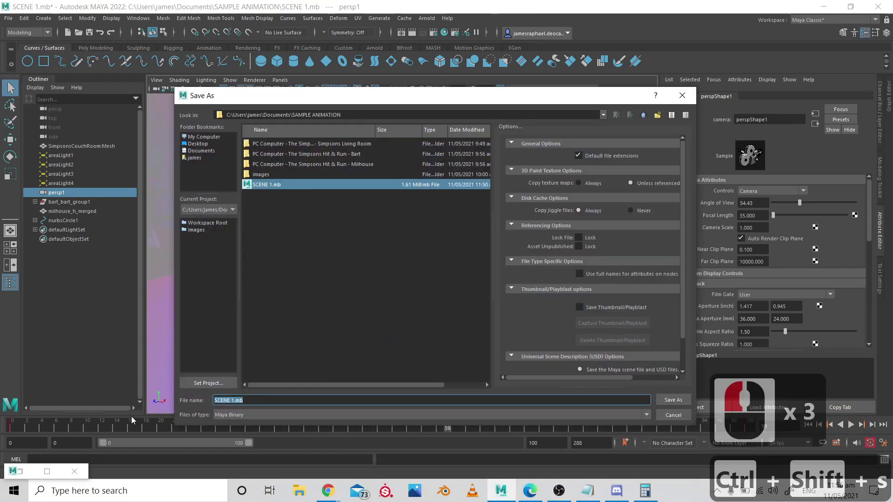
click(262, 415)
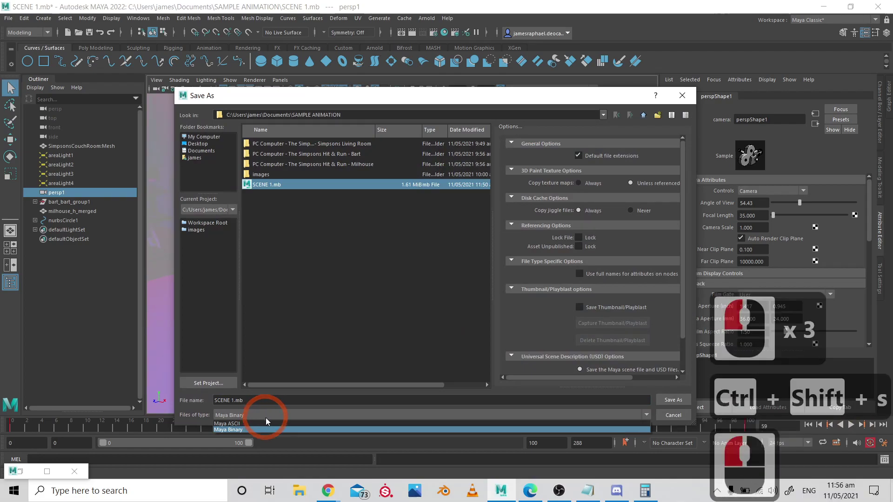
click(237, 407)
click(234, 401)
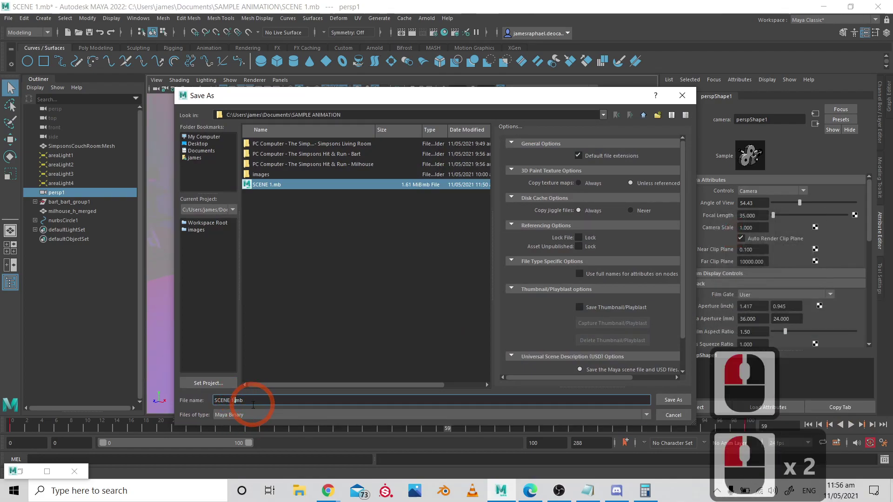
key(BackSpace)
text(2)
key(Return)
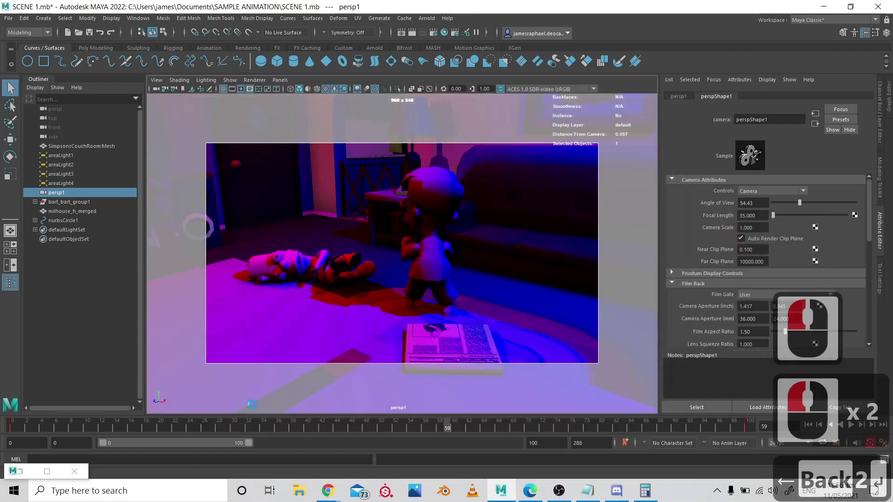
- Review the start of the animation through persp1 and return to frame 0
click(14, 425)
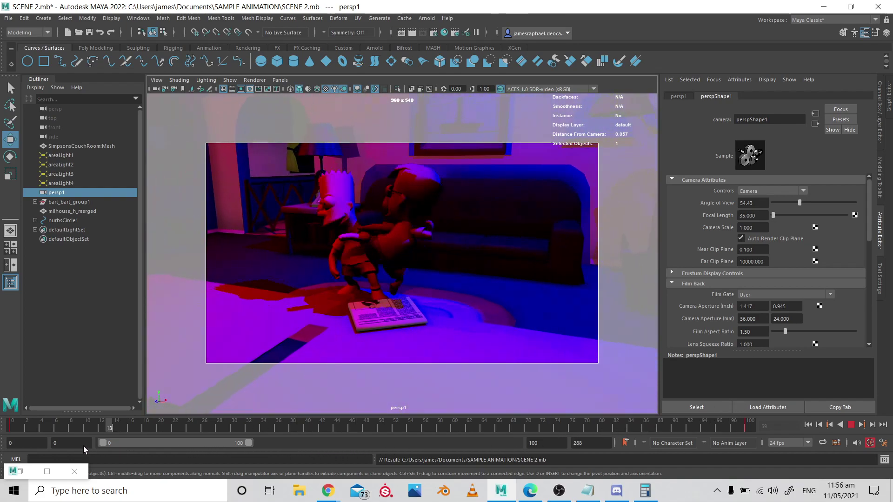
click(851, 425)
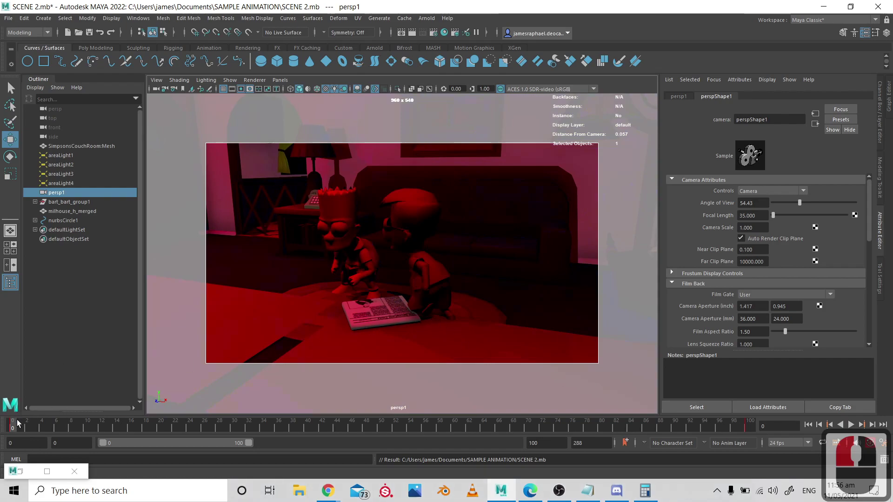
drag(42, 431, 30, 426)
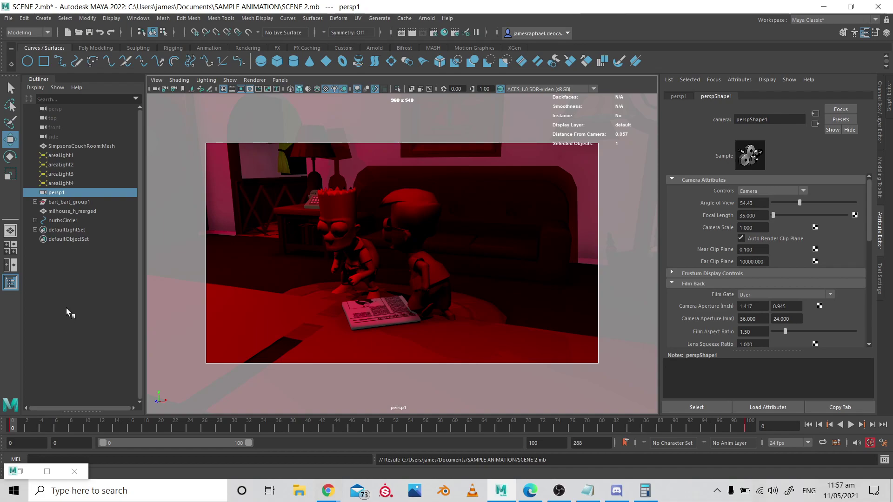
- Delete bart_bart_group1, milhouse_h_merged and nurbsCircle1 from the scene, leaving the room, lights and camera
click(72, 203)
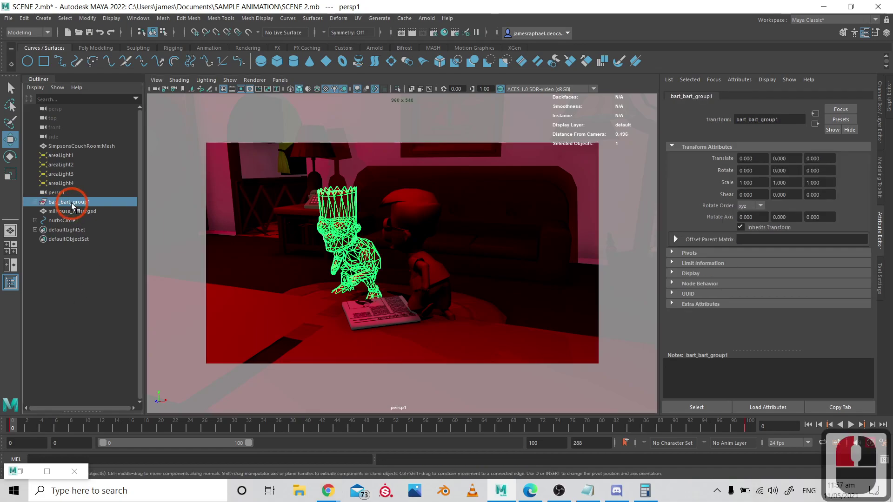
key(Delete)
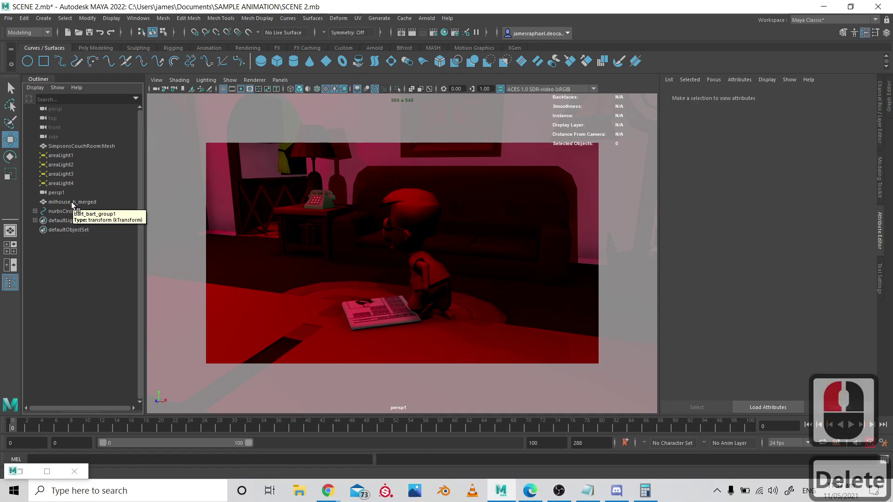
click(72, 202)
key(Delete)
click(72, 203)
key(Delete)
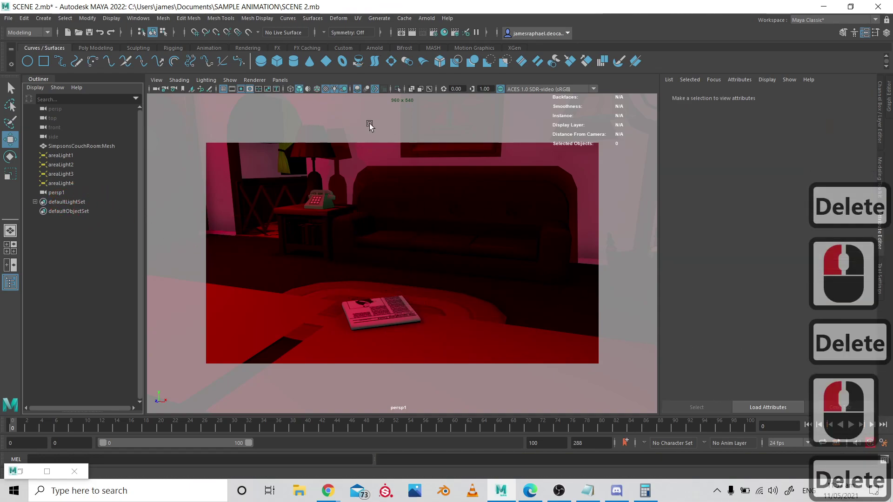
- Create a new perspective camera and pull its view back to show the whole living room
click(280, 80)
mouse_move(339, 88)
click(392, 113)
alt+drag(378, 219, 237, 252)
alt+right_drag(237, 252, 300, 163)
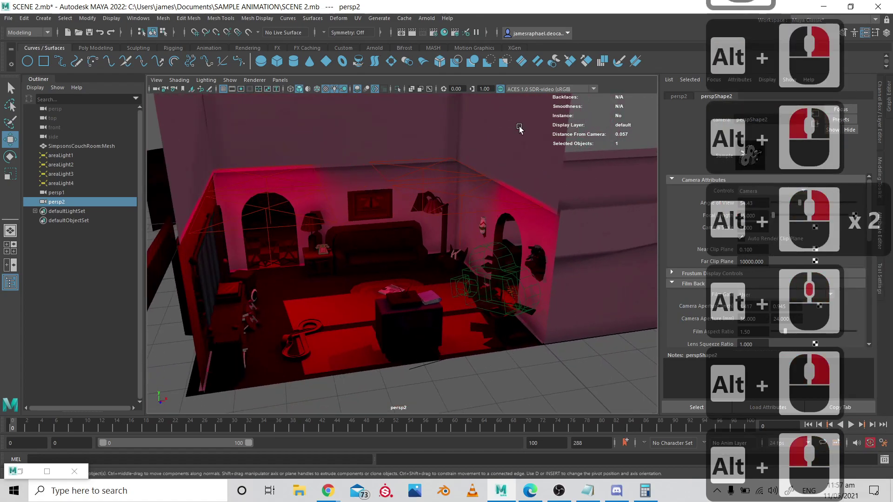
- Switch to the Mixamo page in Chrome and import the downloaded Zombie Stumbling.fbx into the Maya scene
key(alt+Tab)
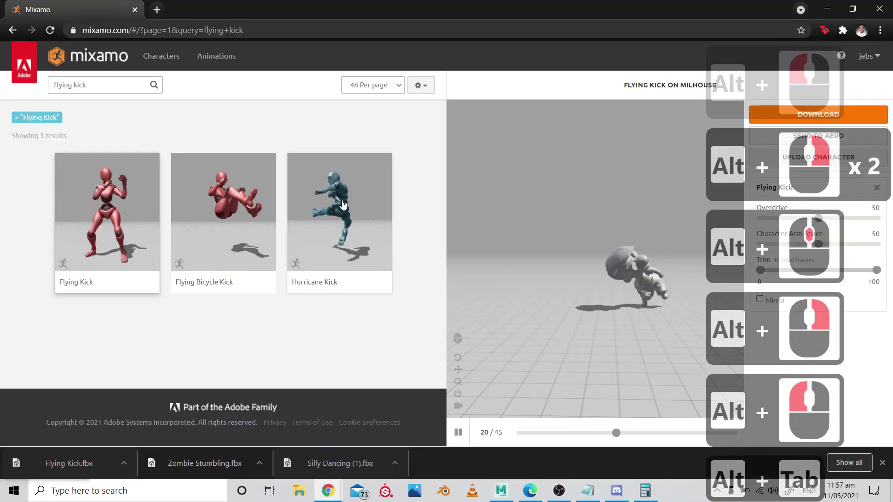
click(348, 359)
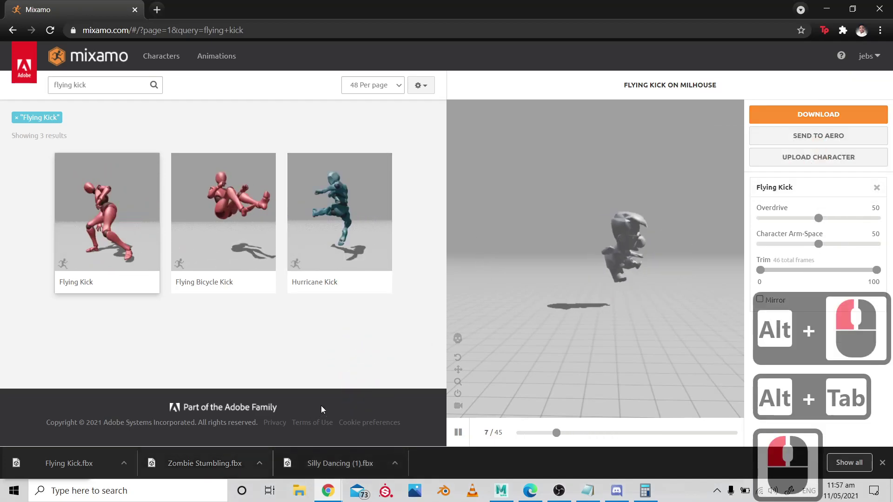
click(284, 421)
drag(235, 463, 367, 301)
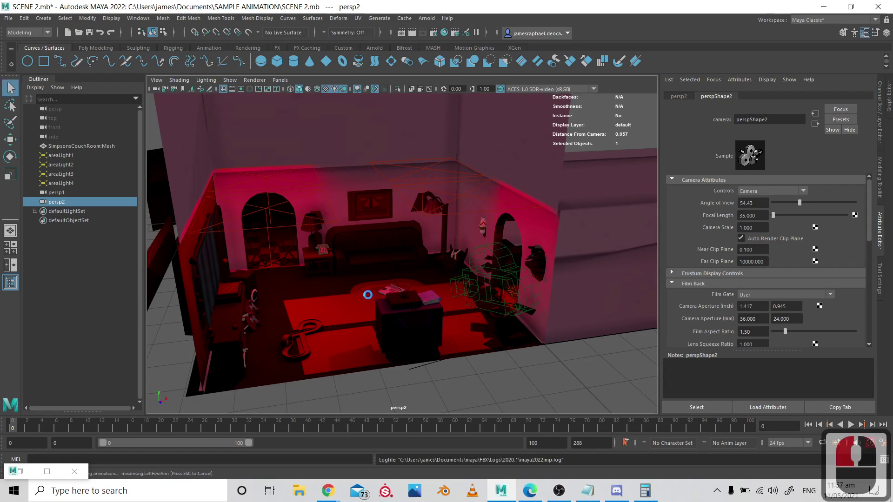
- Turn off automatic keyframing and look around the couch area for the imported Bart
scroll(447, 245, up, 7)
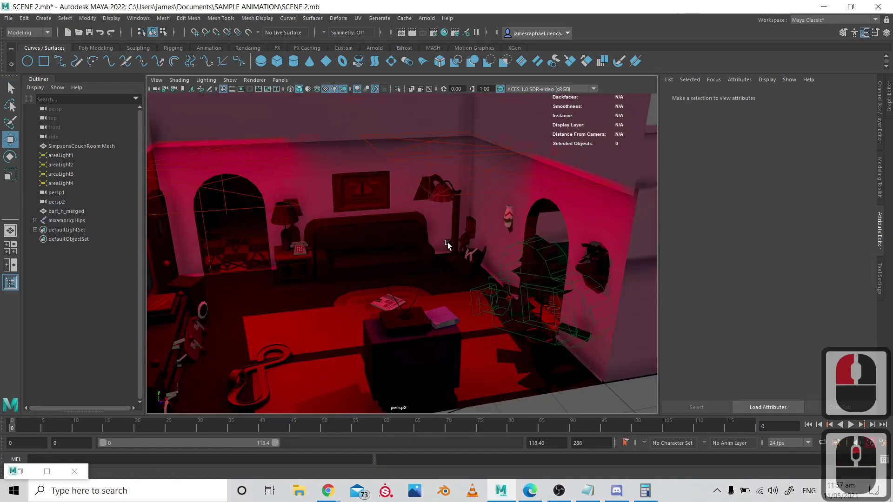
click(487, 234)
alt+middle_drag(456, 241, 506, 226)
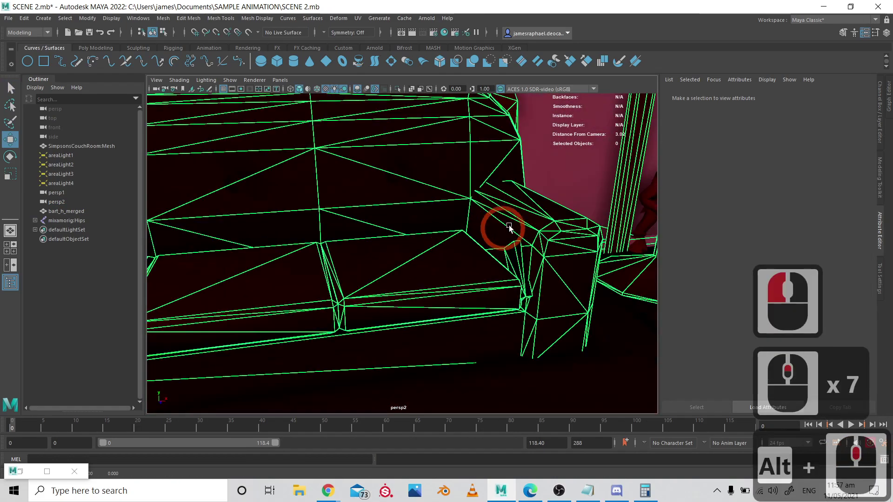
scroll(507, 226, down, 2)
alt+middle_drag(579, 253, 574, 256)
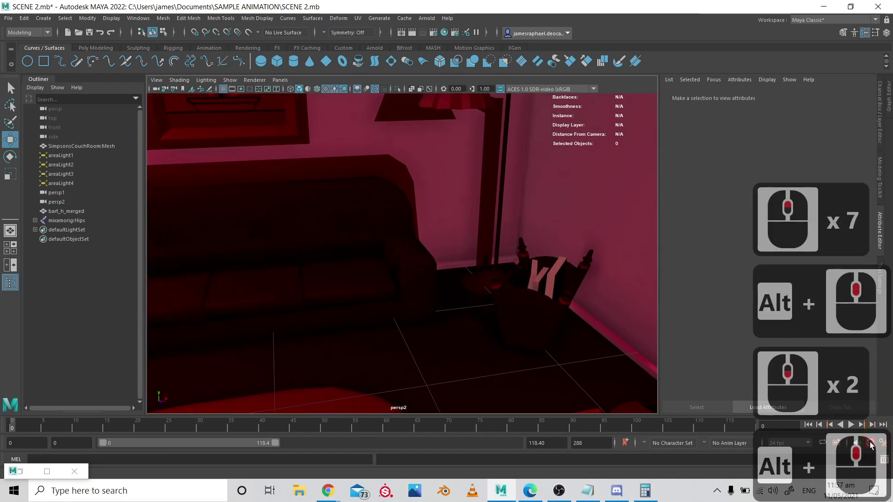
click(871, 445)
alt+middle_drag(554, 345, 290, 269)
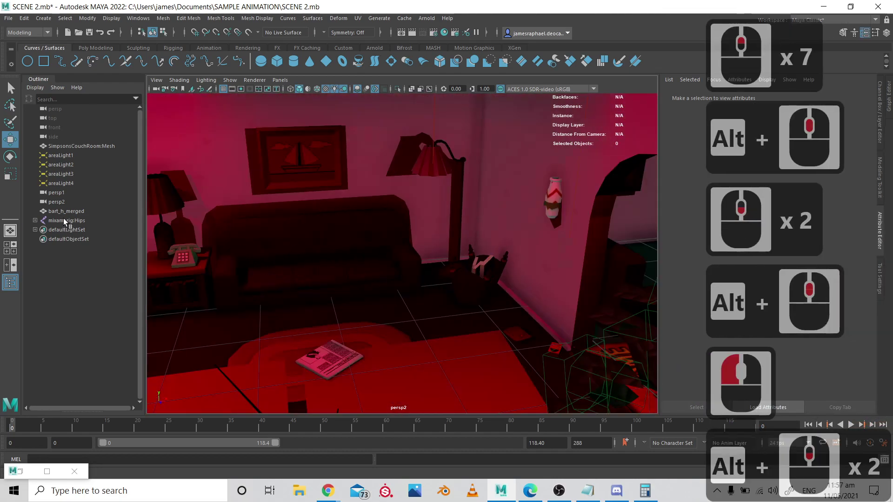
- Try to move Bart's mixamorig:Hips joint in front of the couch and play the animation from frame 0 to test it
click(65, 220)
alt+middle_drag(231, 243, 472, 254)
key(w)
drag(486, 240, 355, 310)
click(814, 425)
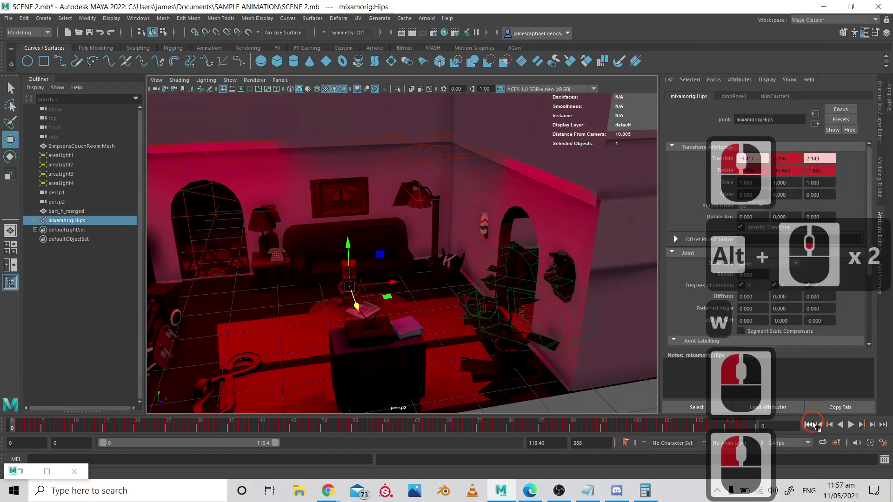
click(850, 425)
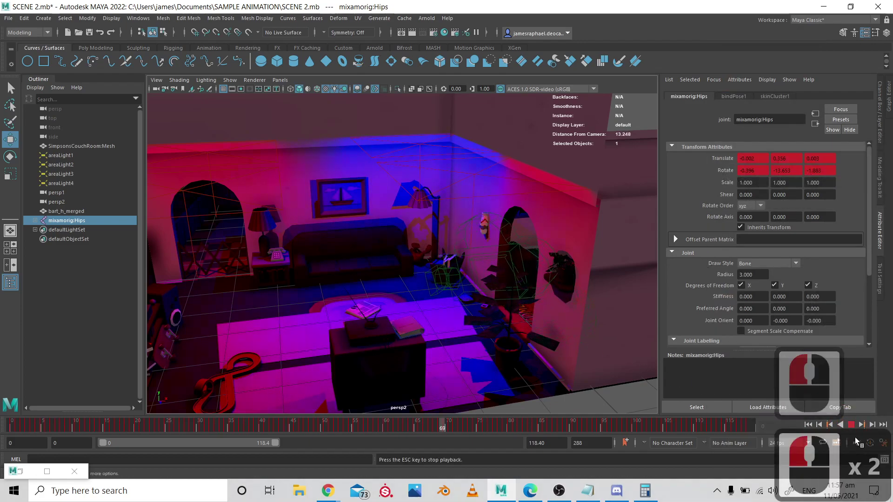
double_click(812, 425)
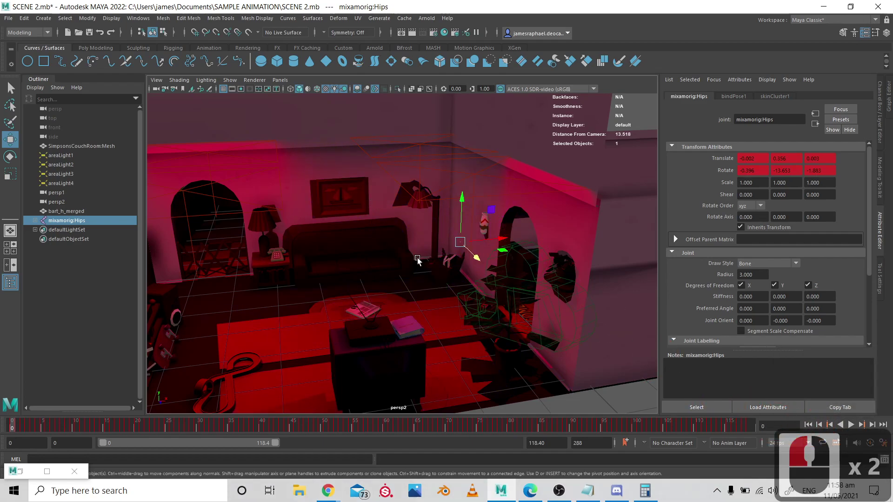
- Hide the SimpsonsCouchRoom:Mesh so that only the imported Bart is shown, framed close up
click(54, 289)
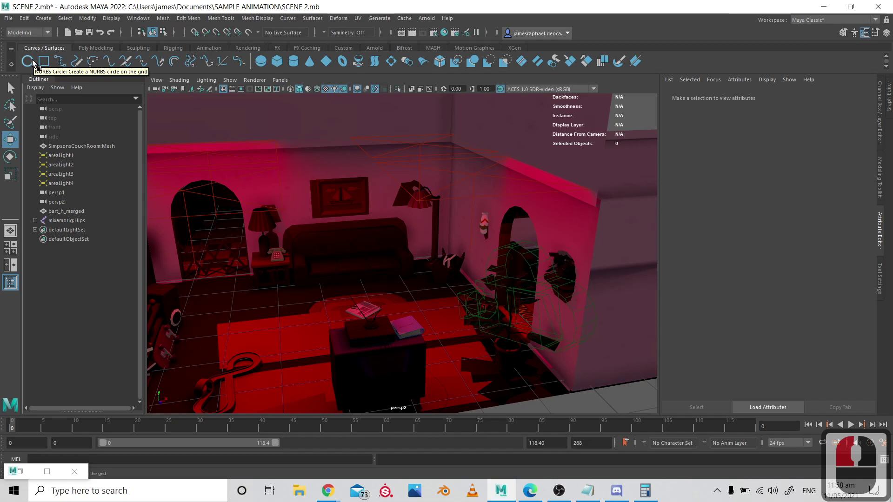
click(101, 146)
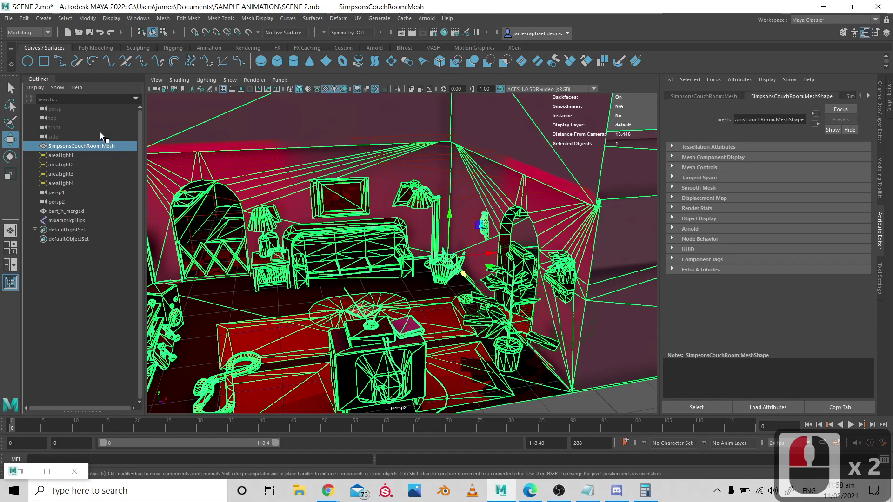
key(ctrl+h)
scroll(482, 211, up, 5)
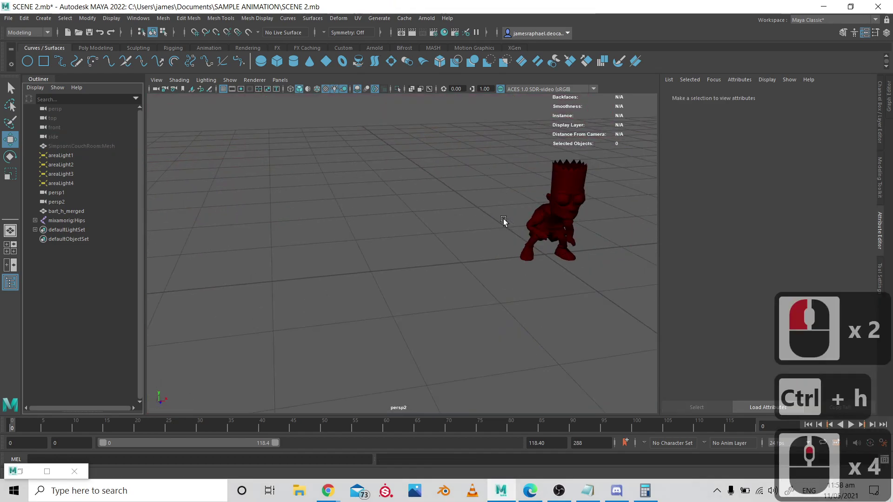
alt+middle_drag(482, 210, 419, 232)
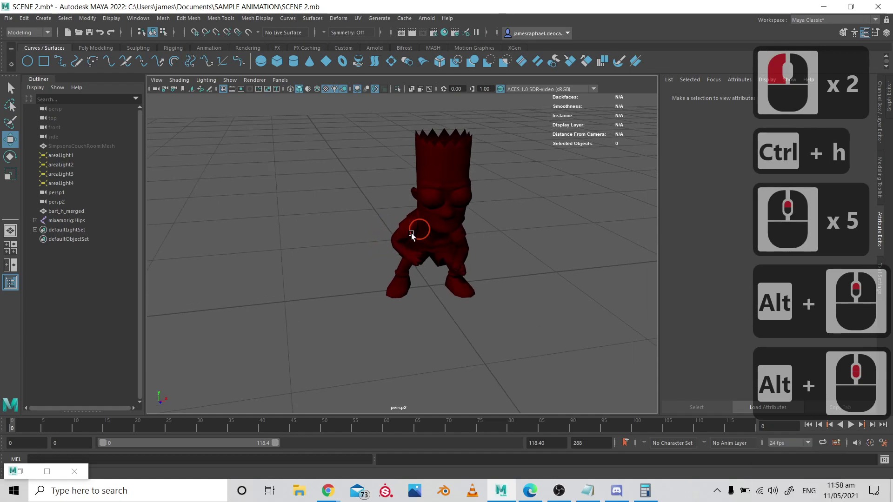
- Show the joints in the viewport with a joint size of 0.01 and X-ray them through Bart's mesh
click(228, 80)
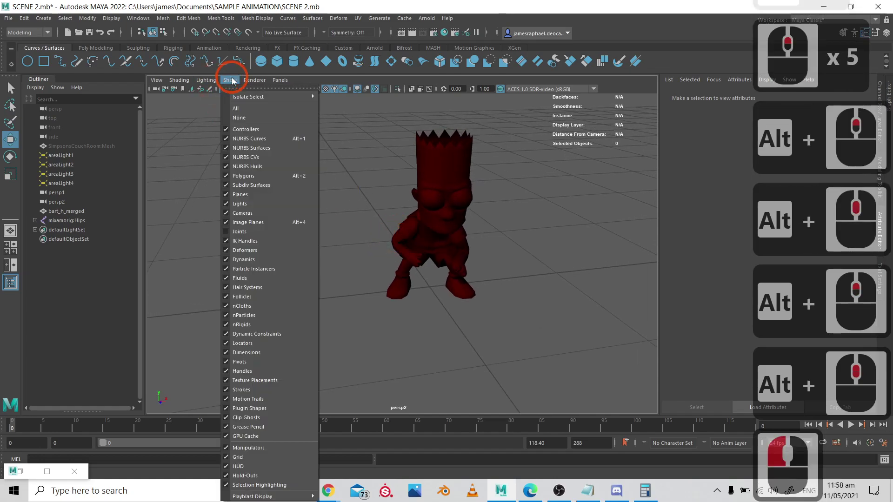
click(240, 229)
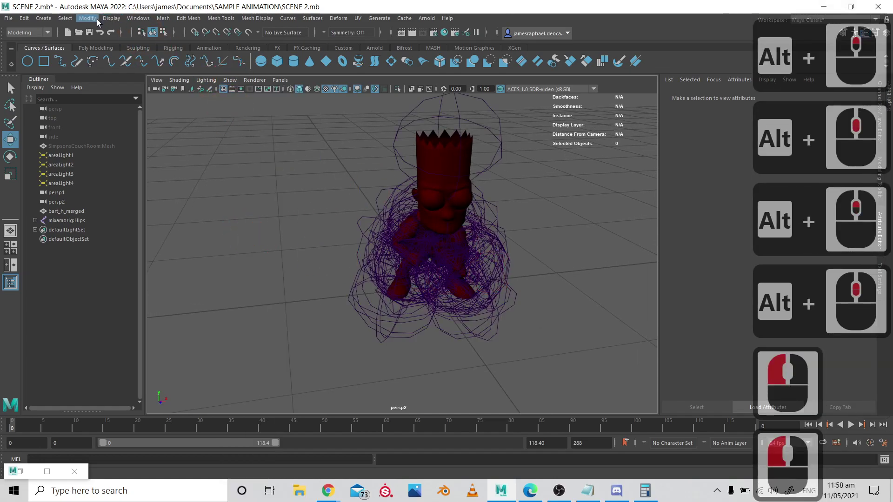
click(111, 18)
mouse_move(252, 135)
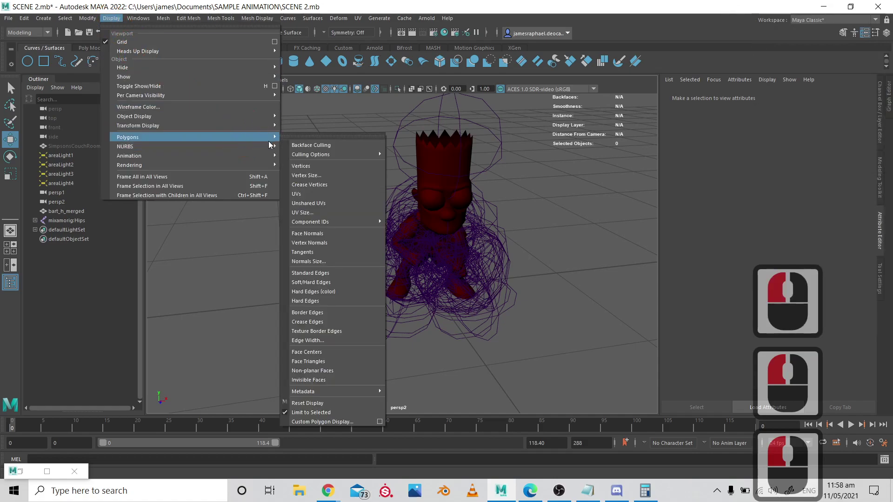
mouse_move(261, 156)
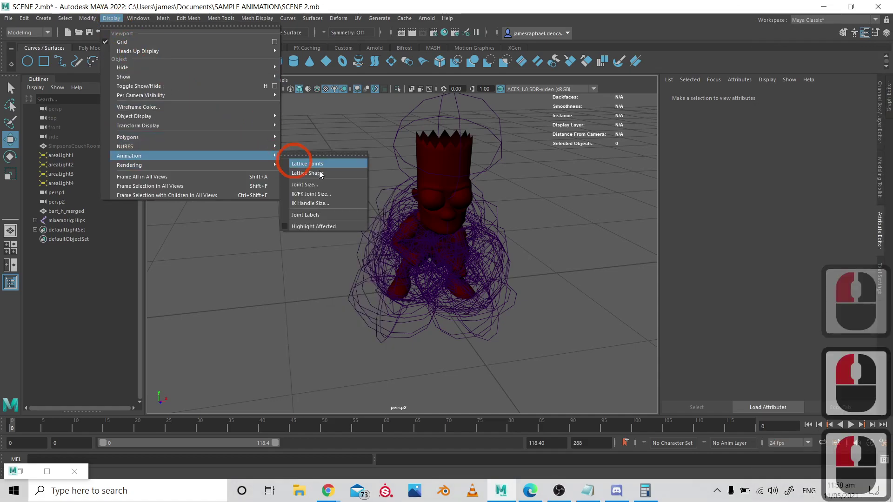
click(305, 185)
drag(348, 195, 337, 193)
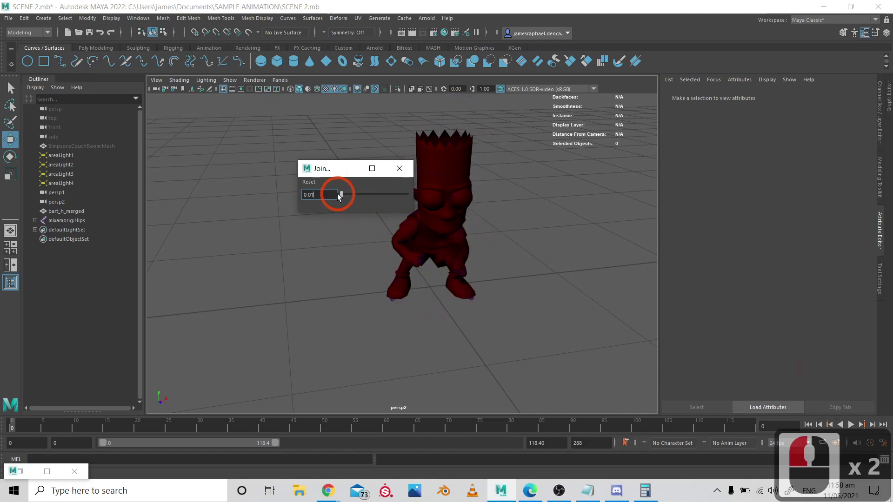
click(399, 168)
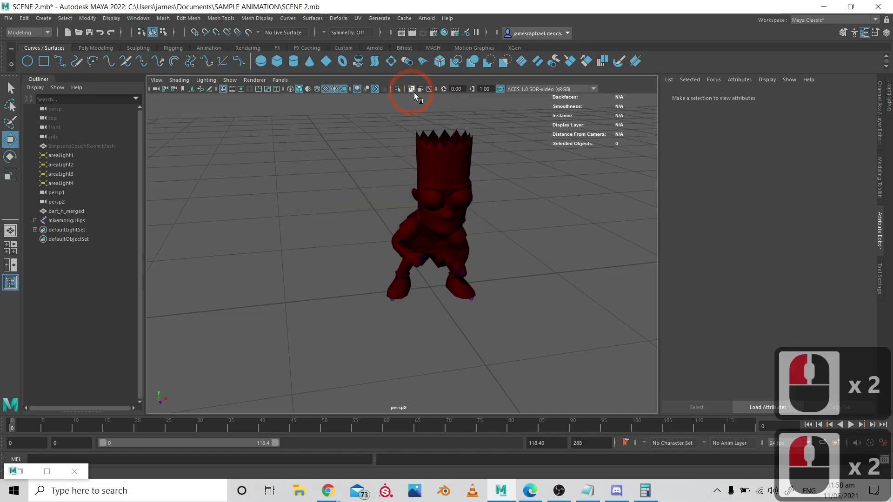
click(429, 88)
- Try to move Bart's mixamorig:Hips joint across the grid, test it by playing the animation, and return to frame 0
alt+drag(489, 227, 485, 242)
click(442, 235)
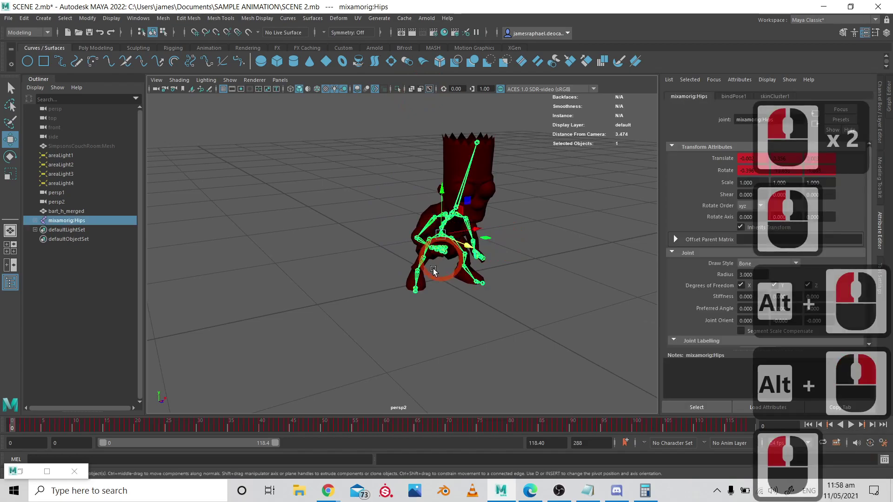
scroll(435, 282, down, 4)
key(w)
drag(449, 238, 251, 275)
click(845, 424)
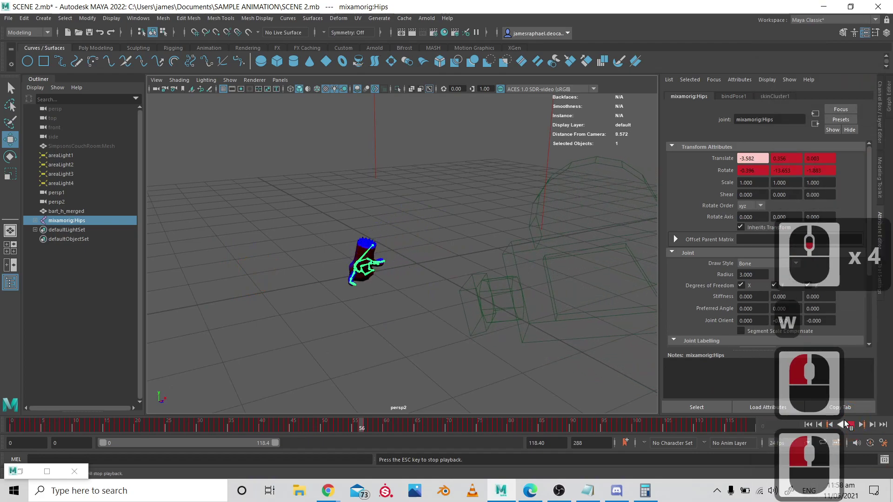
click(850, 425)
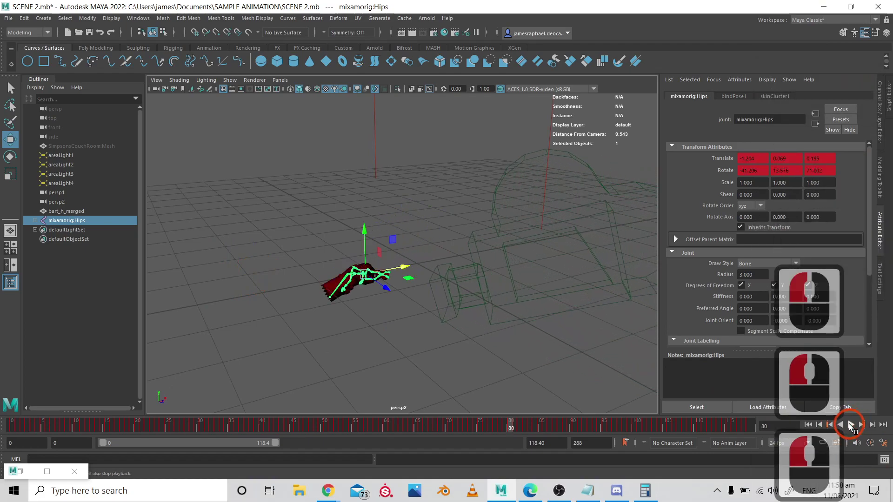
click(809, 424)
alt+right_drag(345, 197, 422, 219)
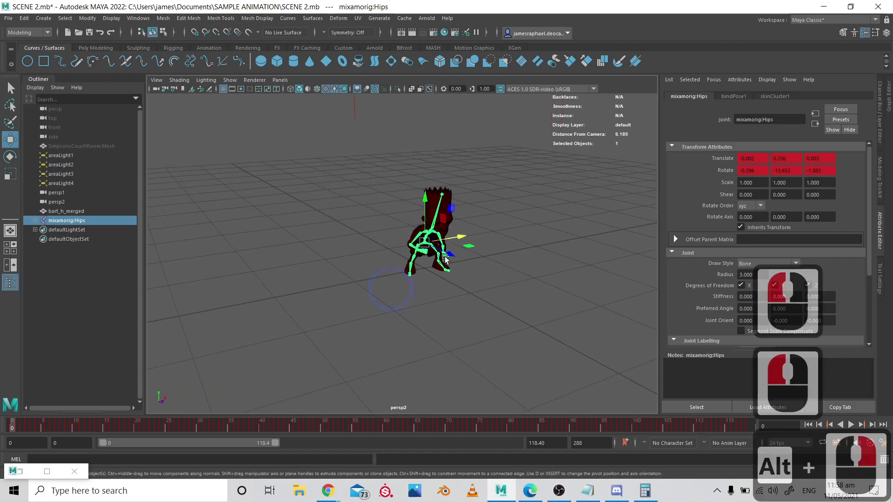
- Create a NURBS circle on the grid around Bart's feet and parent mixamorig:Hips under it
click(373, 293)
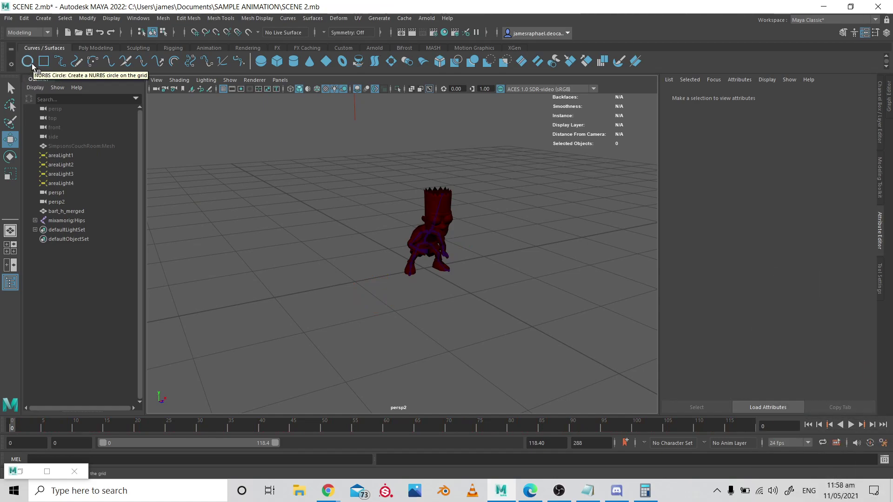
click(31, 64)
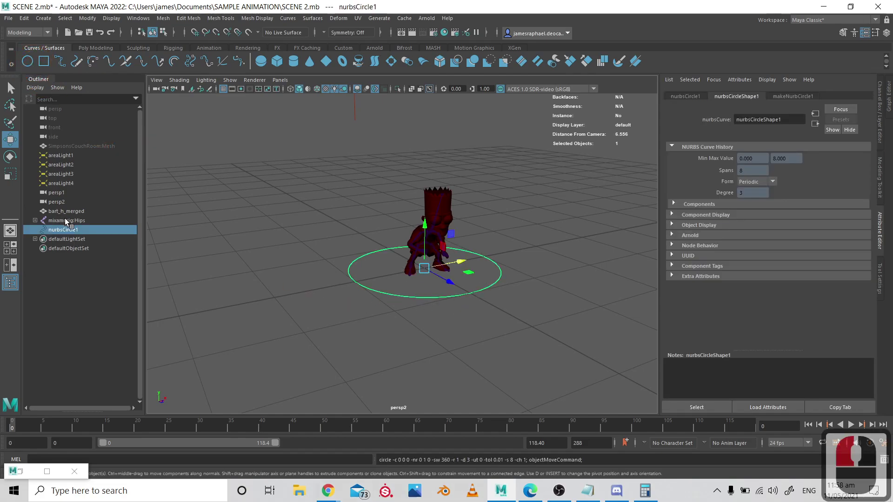
drag(66, 222, 71, 223)
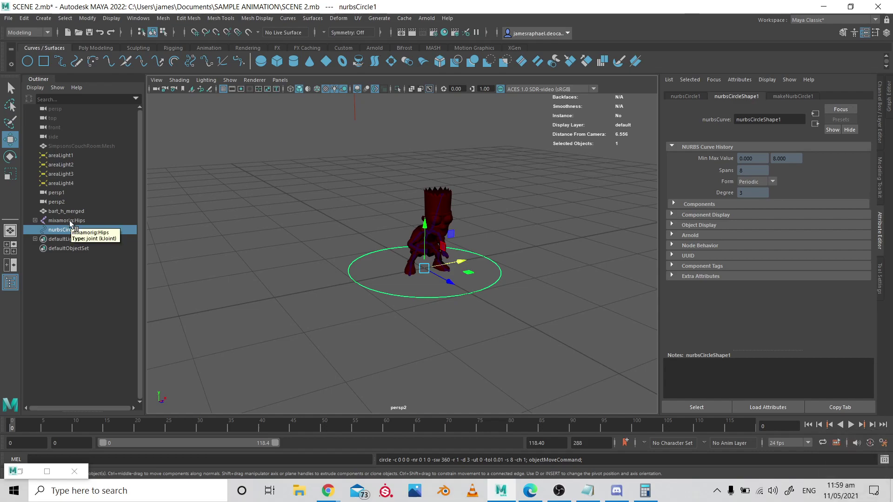
click(69, 220)
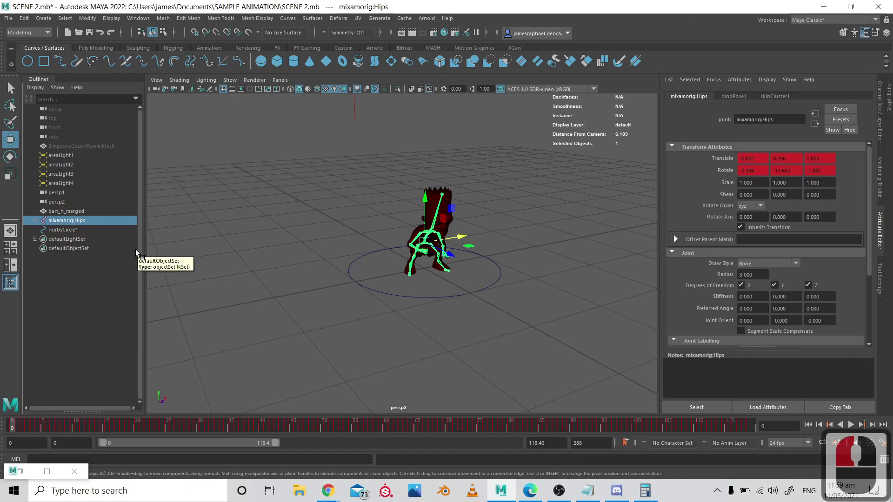
ctrl+click(61, 230)
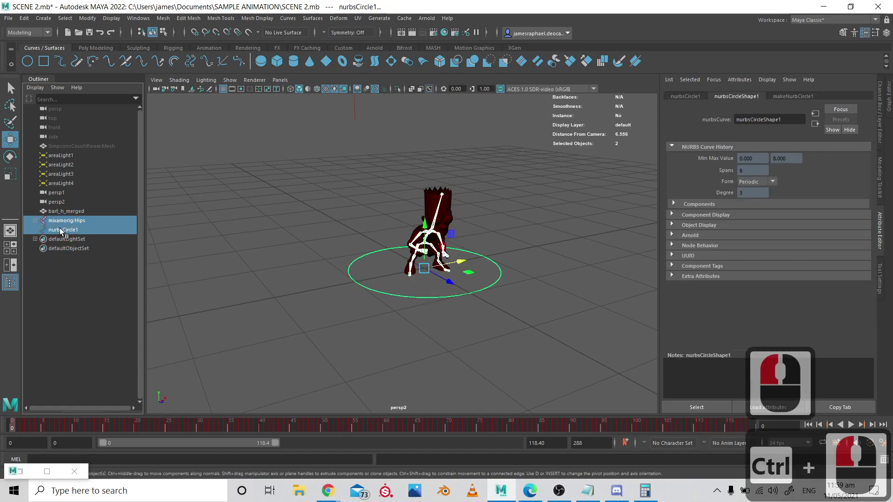
key(p)
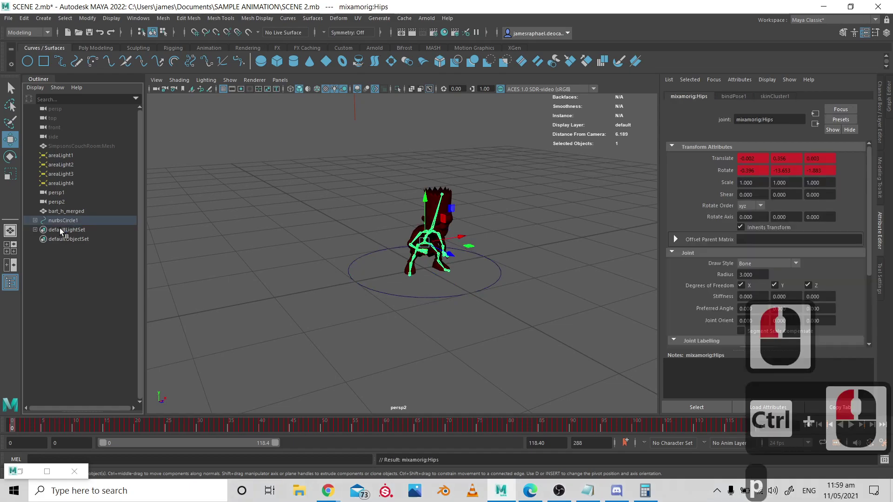
- Try moving nurbsCircle1 across the grid to test that Bart follows it, and undo the moves
click(71, 223)
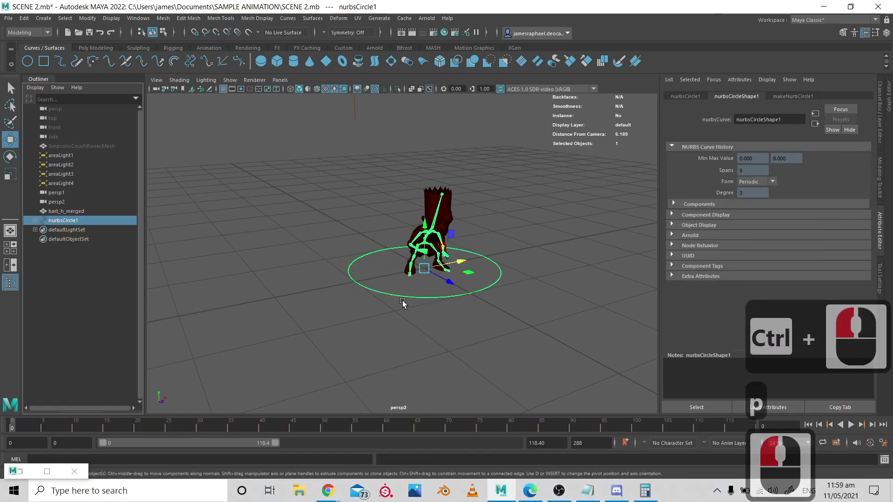
drag(417, 285, 354, 247)
key(ctrl+z)
key(ctrl+z)
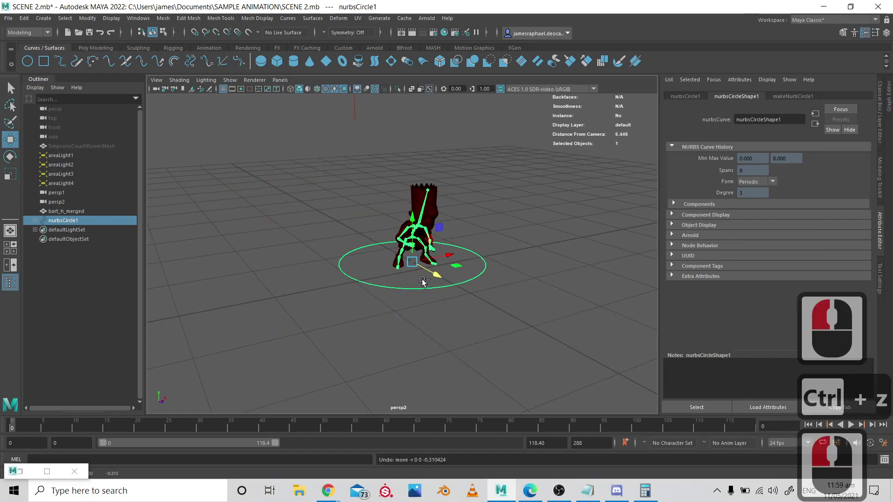
drag(455, 261, 522, 261)
key(ctrl+z)
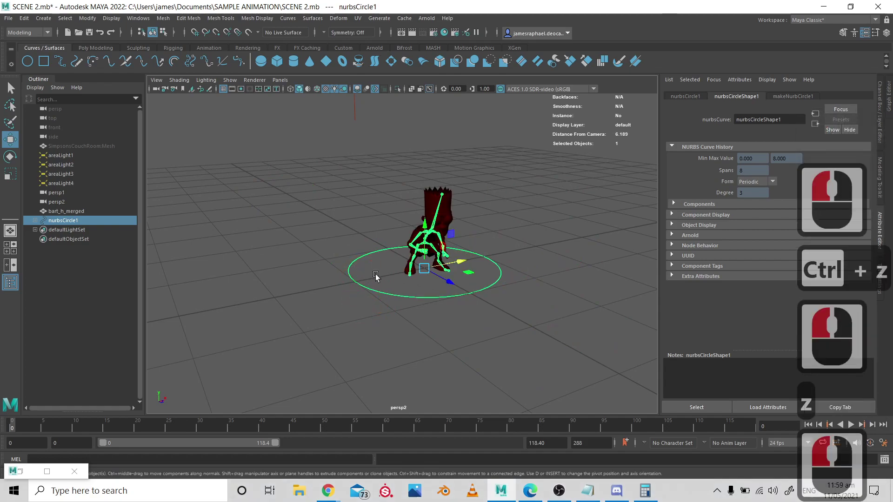
- Rotate nurbsCircle1 about its vertical axis to turn Bart, play the animation as a test, and return to frame 0
alt+scroll(389, 274, down, 4)
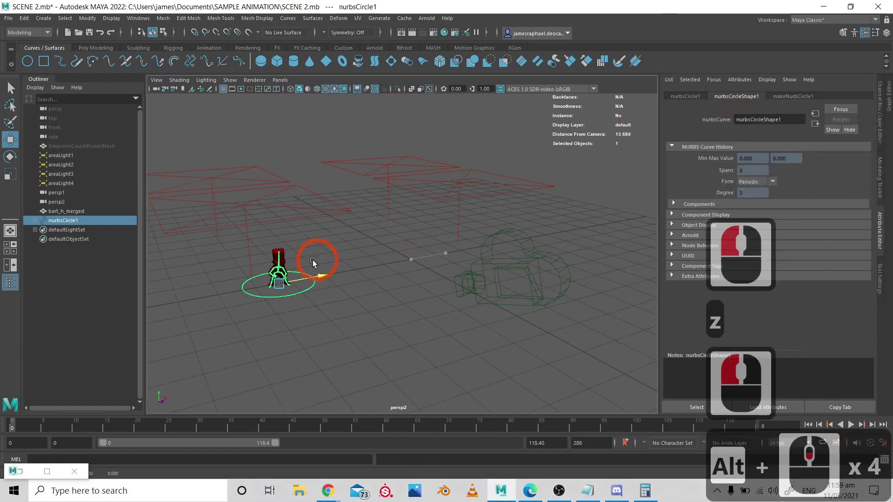
key(e)
drag(302, 296, 254, 291)
click(851, 425)
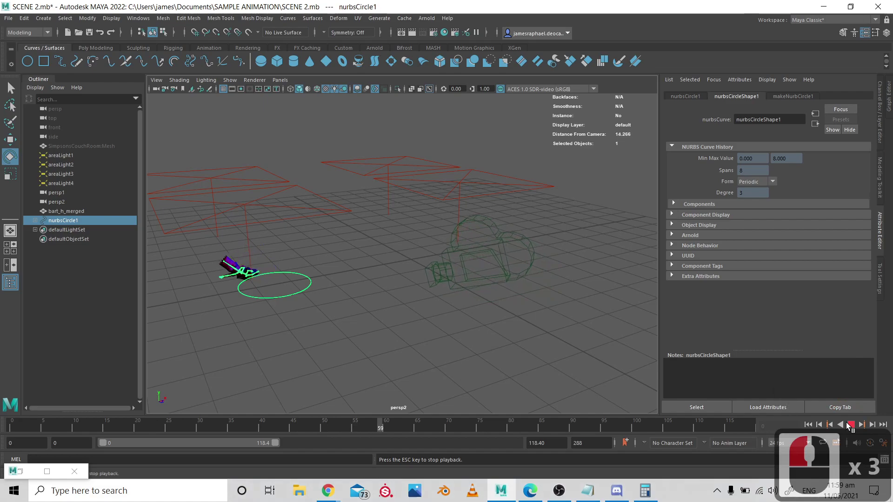
click(830, 425)
click(808, 425)
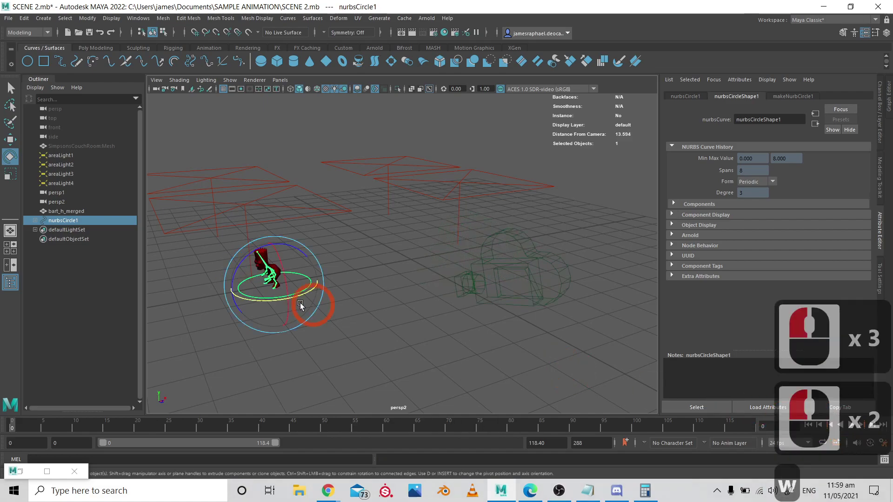
- Move nurbsCircle1 closer to the viewer, turn it to reorient Bart, and play the stumbling animation to check the placement
key(w)
drag(263, 281, 343, 279)
key(e)
click(371, 287)
key(w)
drag(354, 278, 474, 343)
key(e)
click(391, 334)
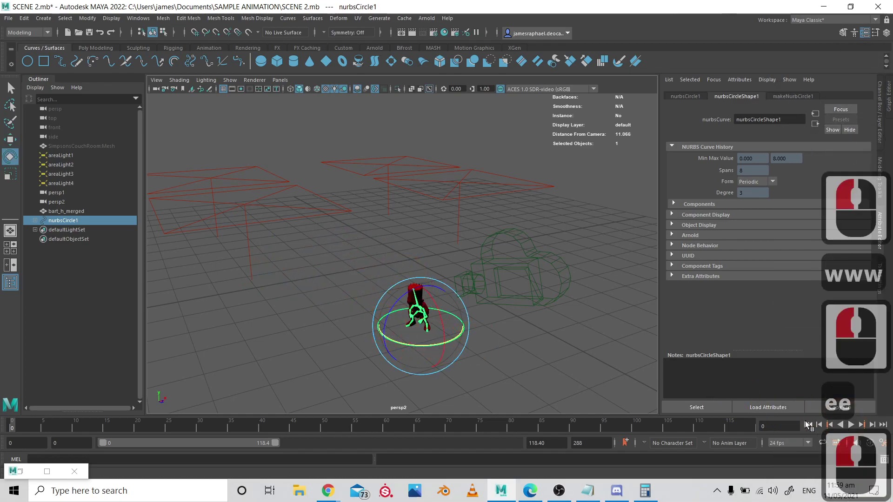
click(849, 425)
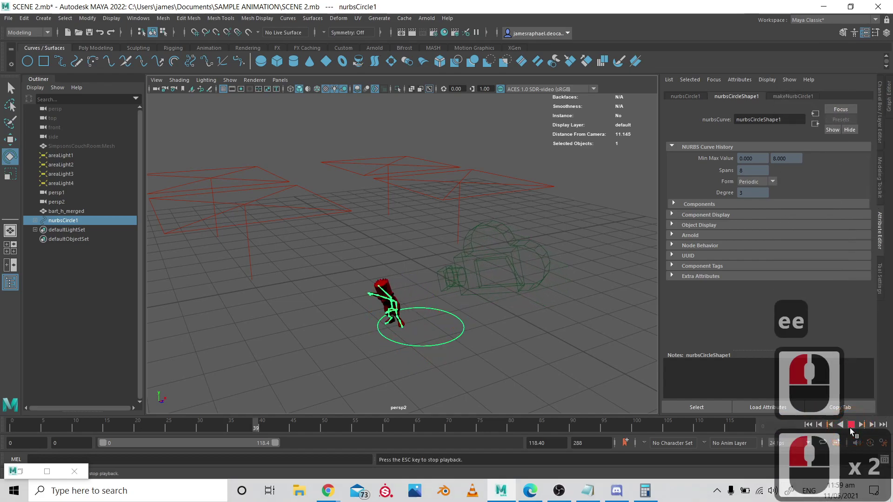
click(851, 425)
- Group bart_h_merged together with nurbsCircle1
key(alt+Tab)
key(alt+Tab)
click(73, 278)
click(73, 213)
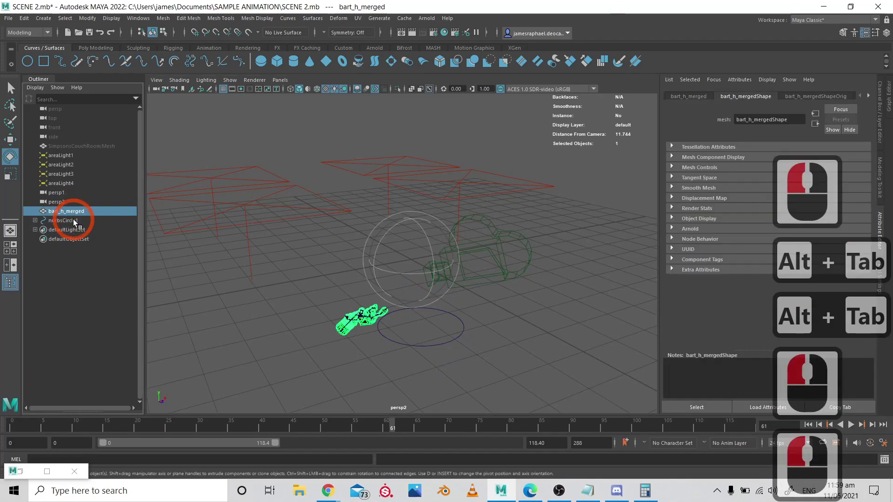
shift+click(74, 220)
key(ctrl+g)
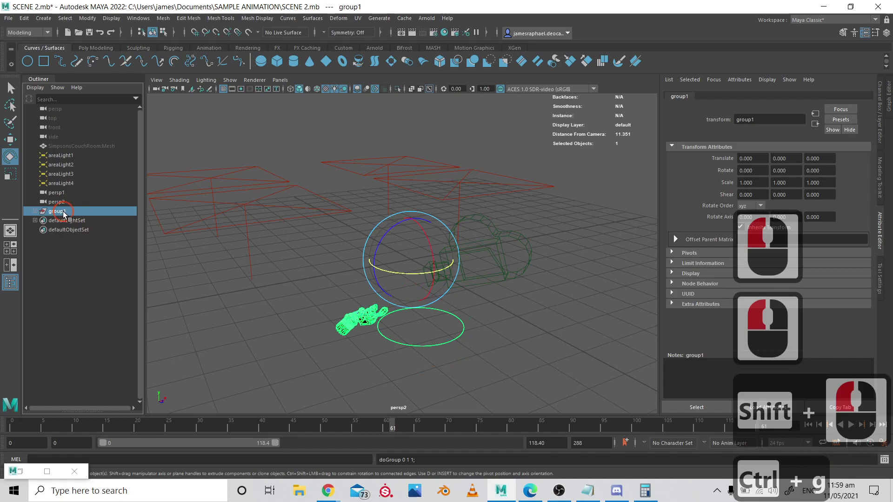
- Prefix the names in the Bart group's hierarchy with adsdaas, and prefix them again with asdasd
click(88, 18)
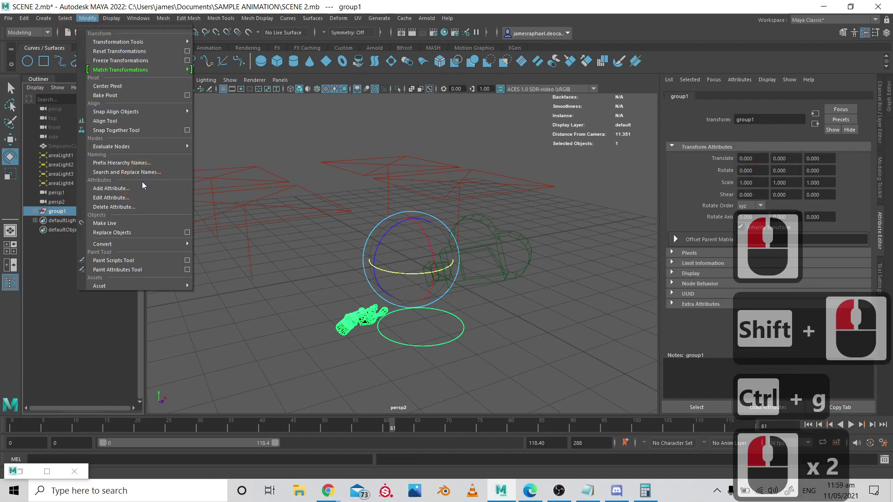
click(140, 162)
text(adsdaas)
key(Return)
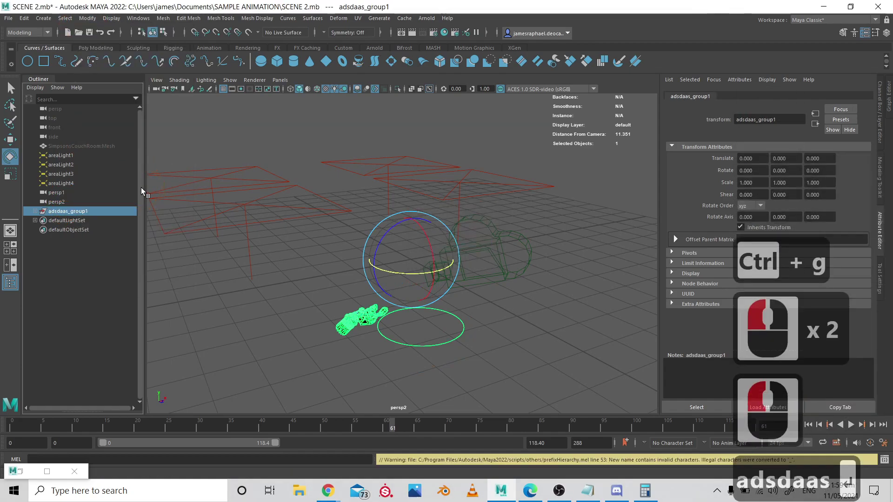
click(93, 19)
click(124, 169)
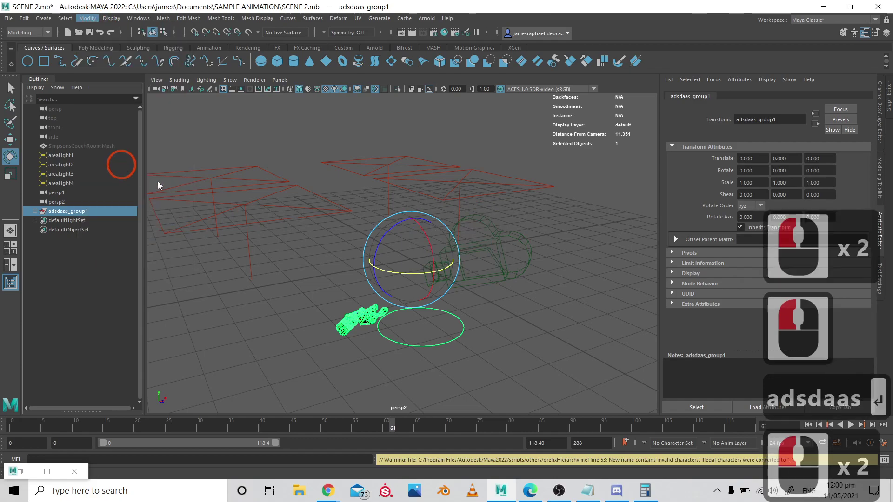
text(asdasd)
key(Return)
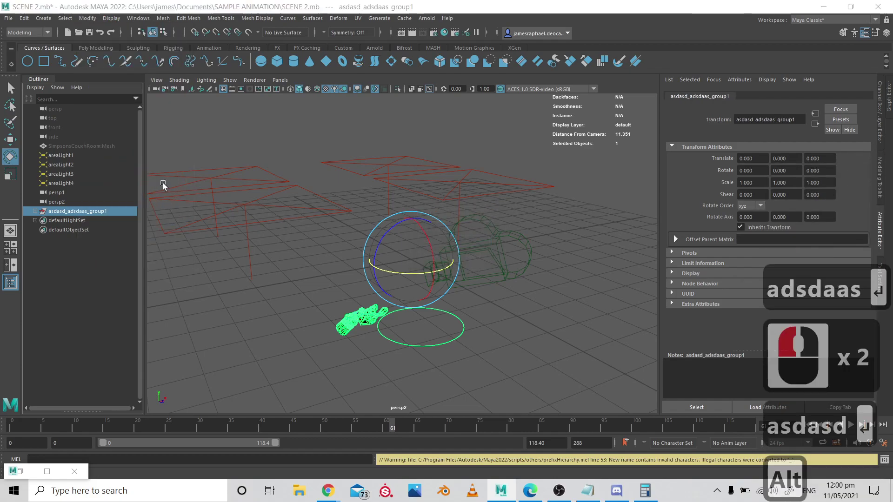
- Switch to the downloaded files and import Flying Kick.fbx into the Maya scene
key(alt+Tab)
drag(79, 466, 467, 423)
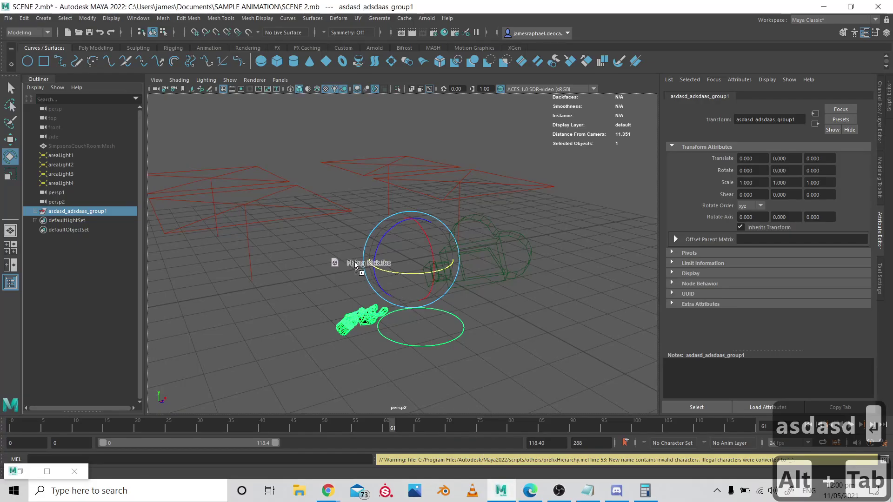
drag(356, 265, 354, 262)
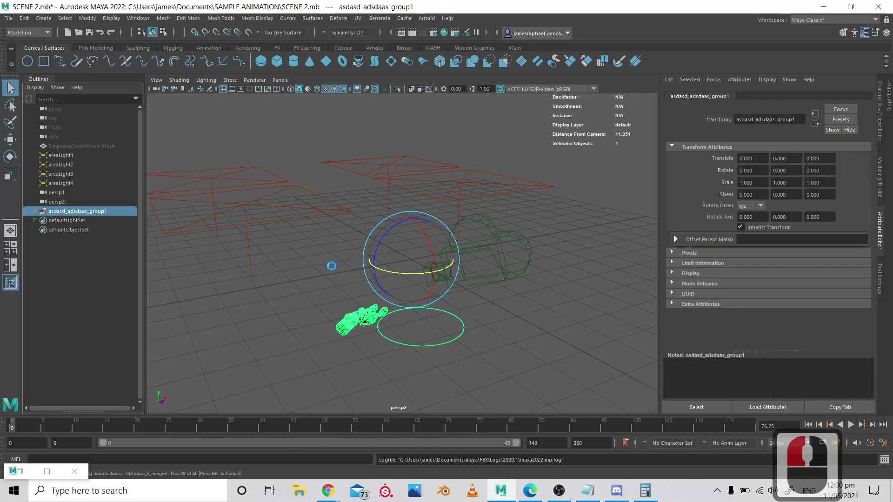
- Create a new NURBS circle at the origin around Milhouse's feet
scroll(367, 263, up, 3)
click(381, 277)
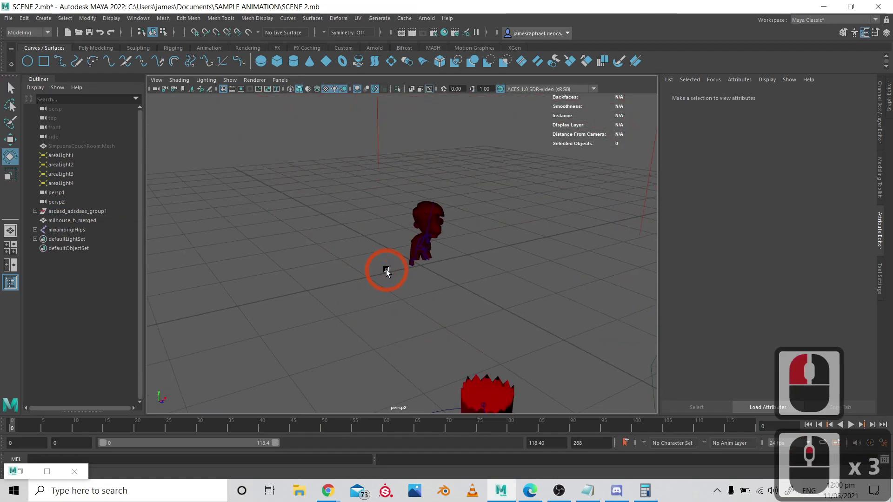
alt+drag(386, 272, 40, 95)
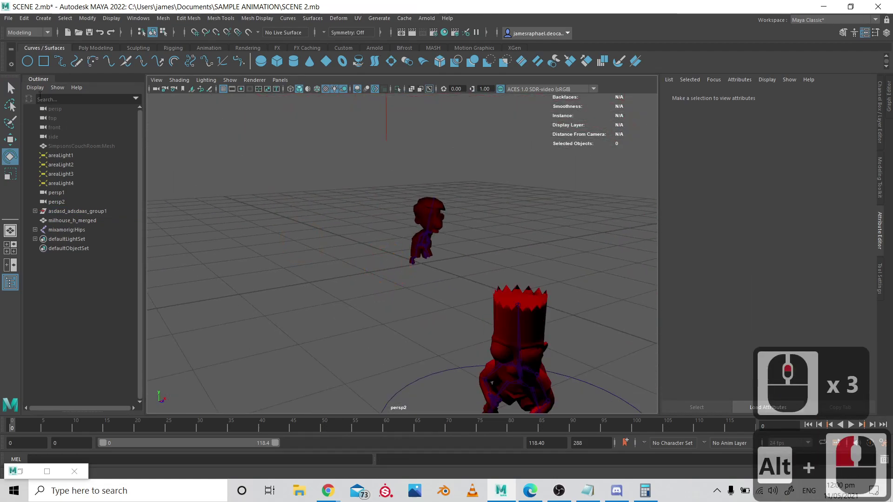
click(26, 65)
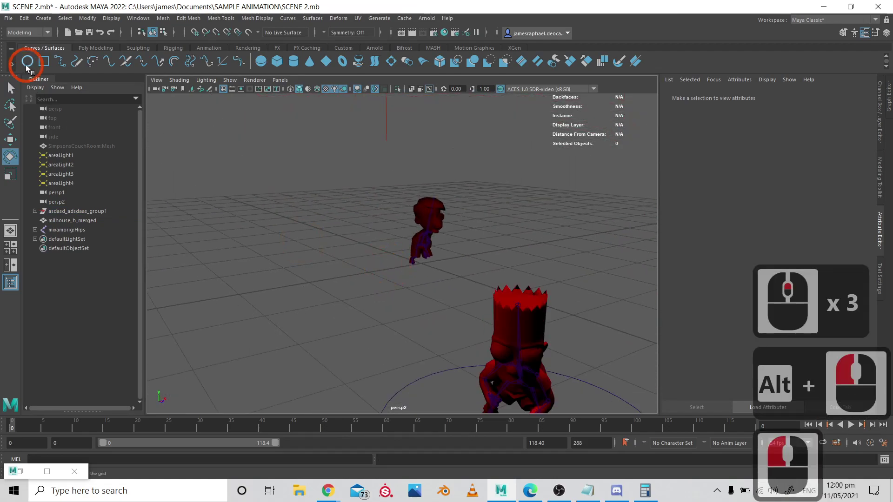
- Parent Milhouse's mixamorig:Hips to nurbsCircle1 and scrub through the opening frames to check the motion
click(68, 230)
mouse_move(67, 229)
middle_down()
mouse_move(69, 253)
mouse_move(71, 239)
middle_up()
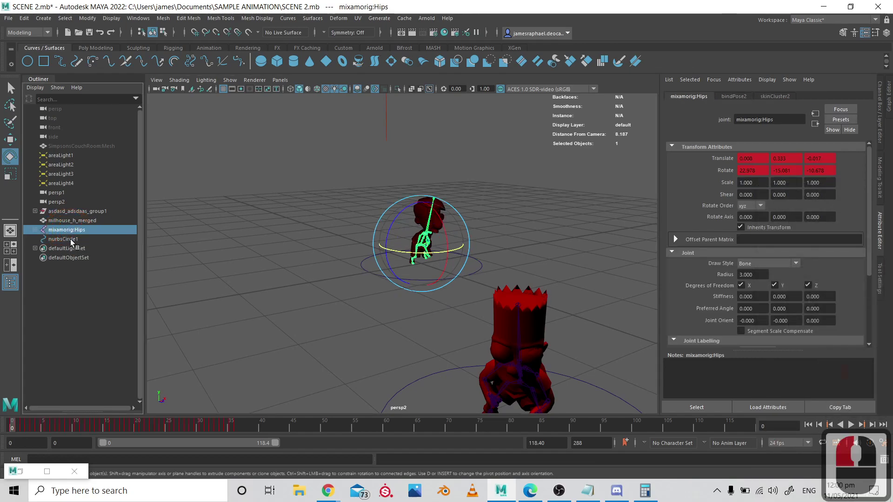
ctrl+click(71, 239)
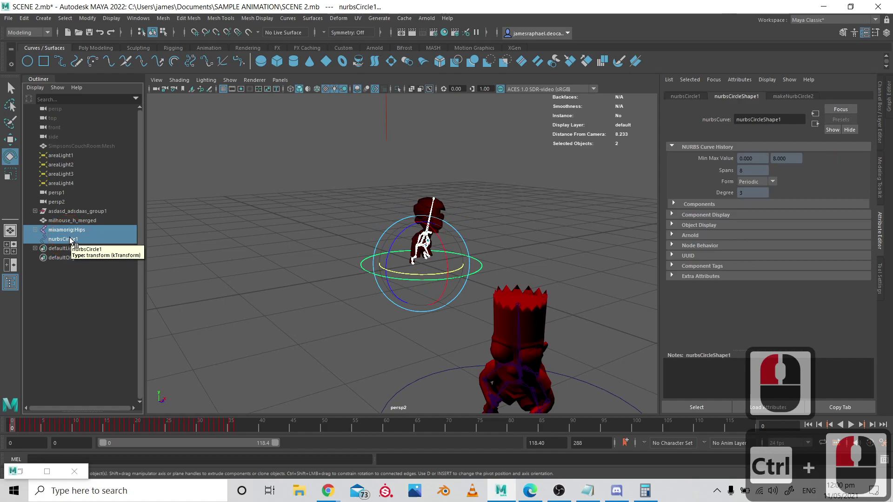
key(p)
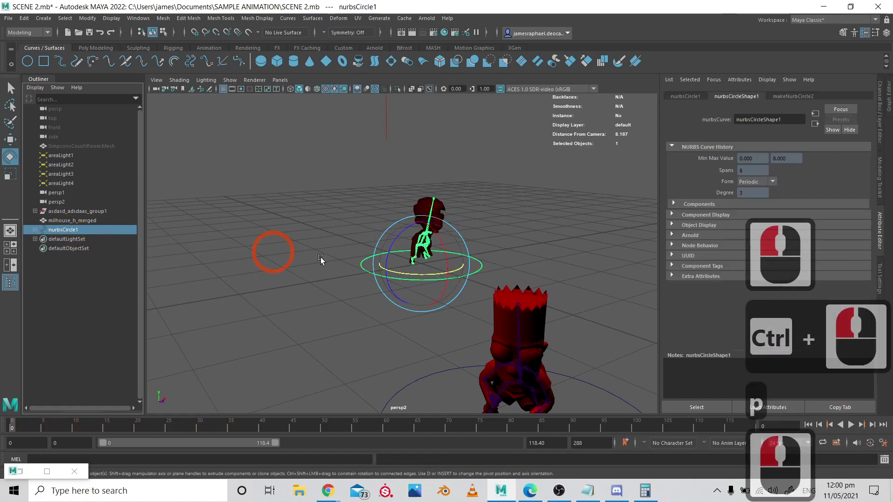
key(e)
scroll(188, 246, down, 2)
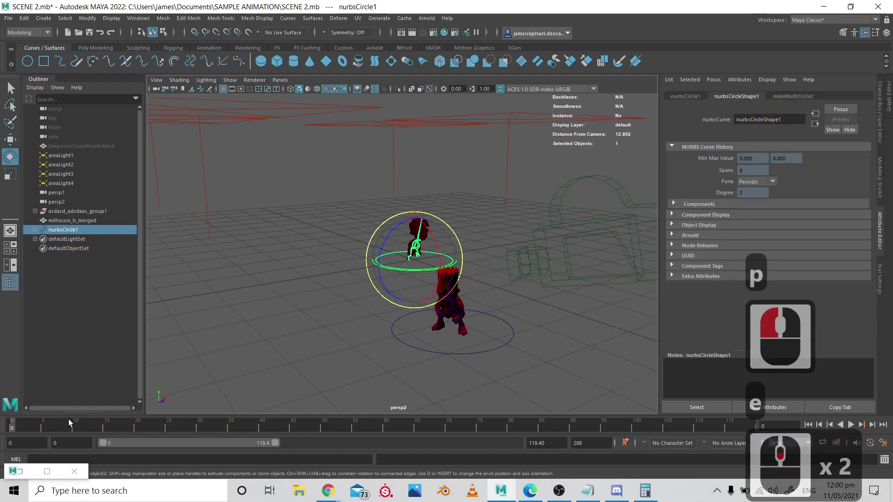
click(104, 426)
drag(114, 428, 12, 424)
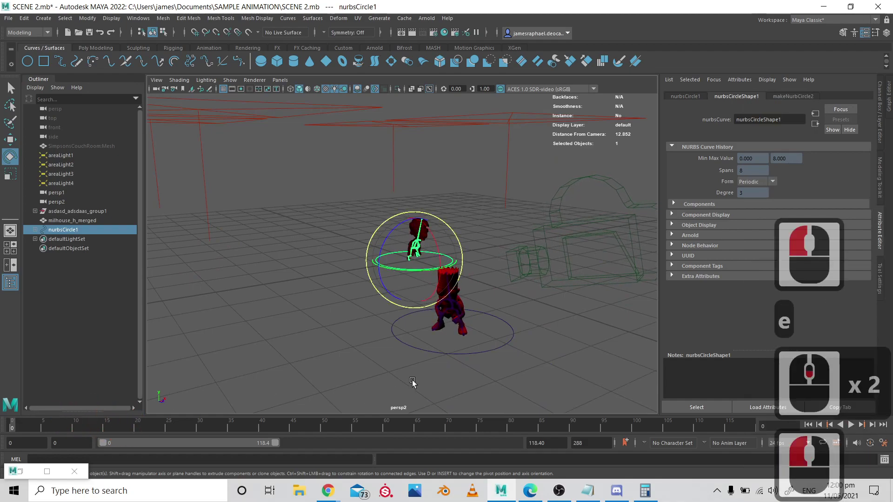
- Reset Bart's control circle to the origin by setting its Translate X, Y, Z and Rotate X, Y to 0
drag(399, 339, 467, 378)
click(881, 126)
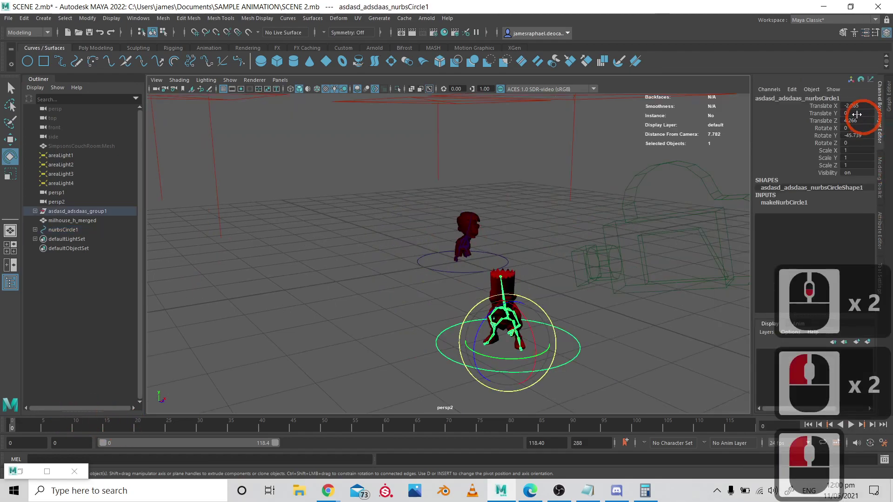
double_click(850, 107)
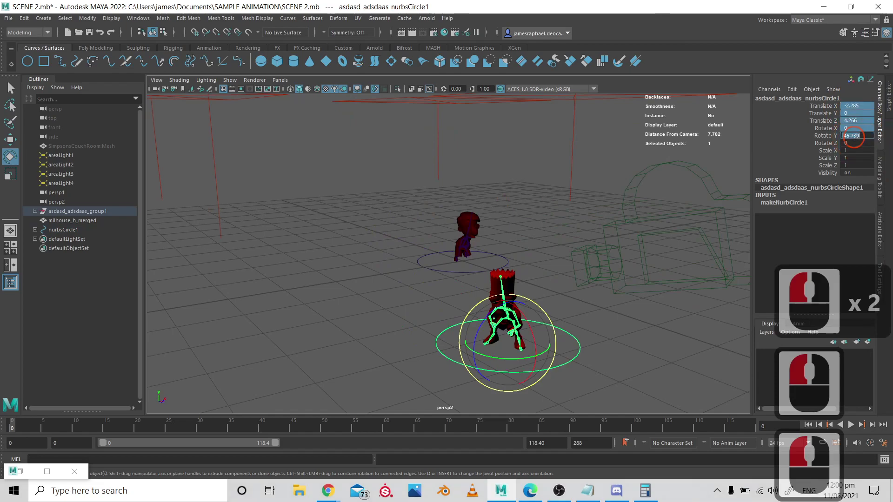
text(0)
key(Return)
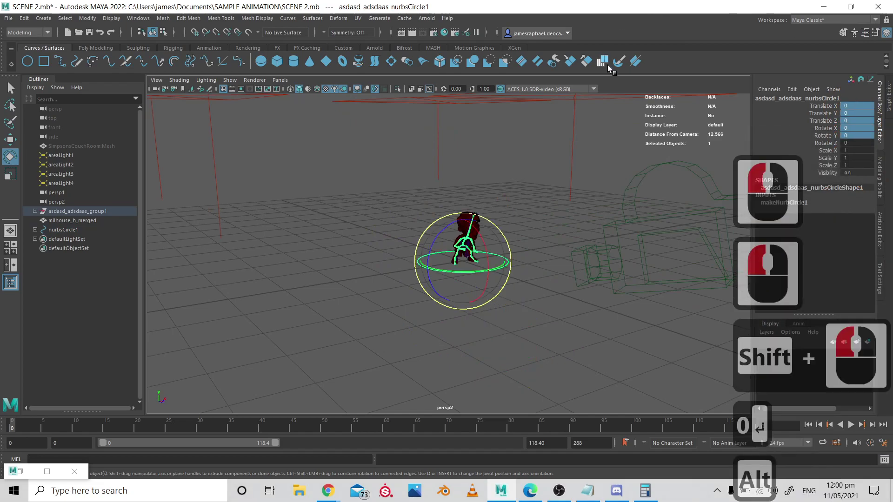
- Move Milhouse's nurbsCircle1 along X away from Bart and scrub the early frames to check the spacing
alt+scroll(509, 235, up, 3)
alt+click(70, 230)
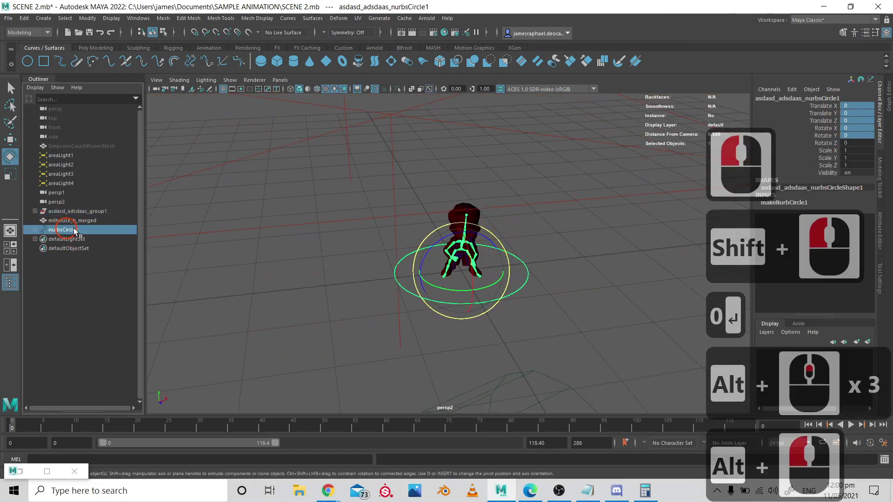
click(71, 231)
key(w)
key(w)
drag(505, 269, 565, 265)
drag(68, 423, 80, 406)
- Rotate nurbsCircle1 to about -85° in Y so Milhouse faces Bart, and place it at about 0.86 in X
key(w)
key(w)
key(e)
drag(528, 284, 499, 279)
key(w)
drag(545, 263, 531, 263)
- Play the animation from the start several times, including from a closer view, to examine how Milhouse's kick lines up with Bart's stumble
click(809, 425)
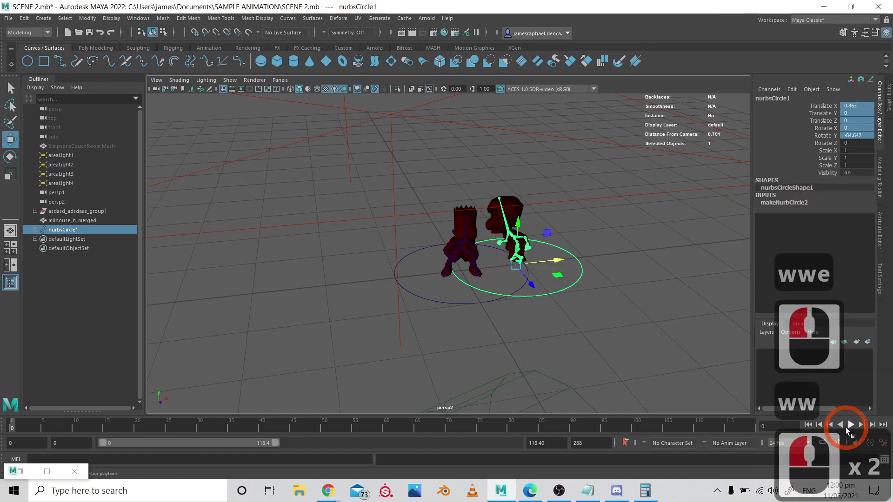
click(846, 427)
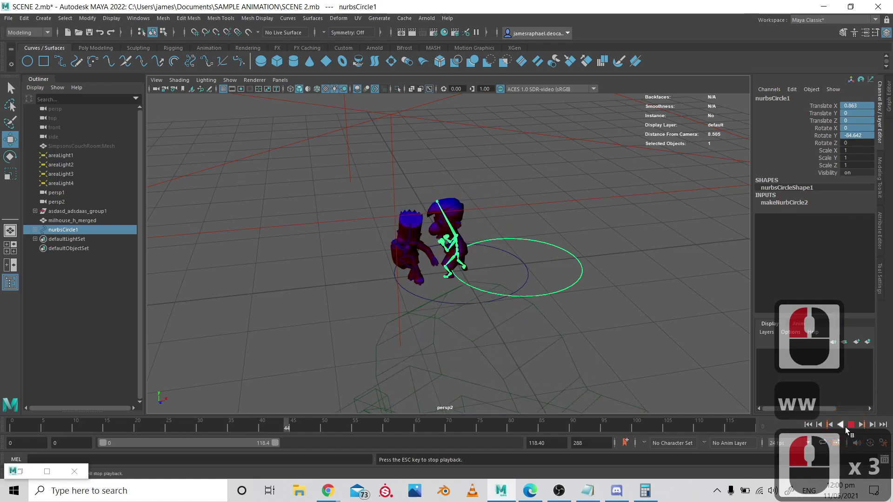
triple_click(829, 426)
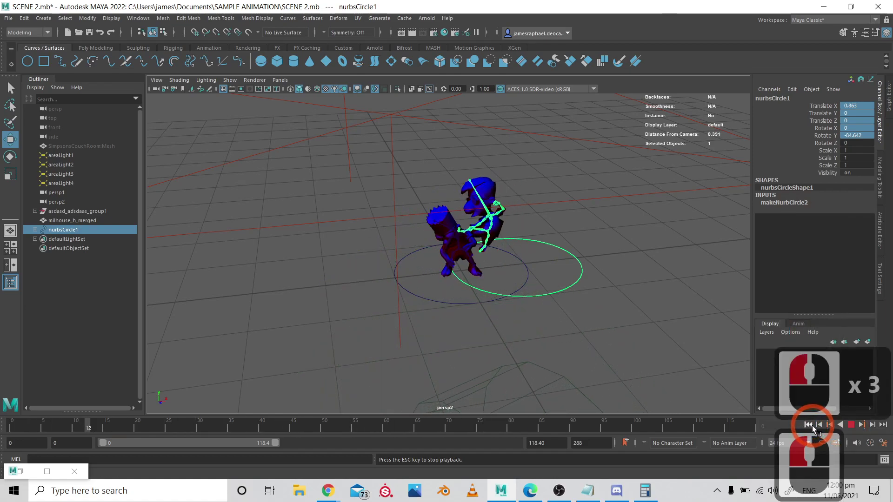
click(852, 426)
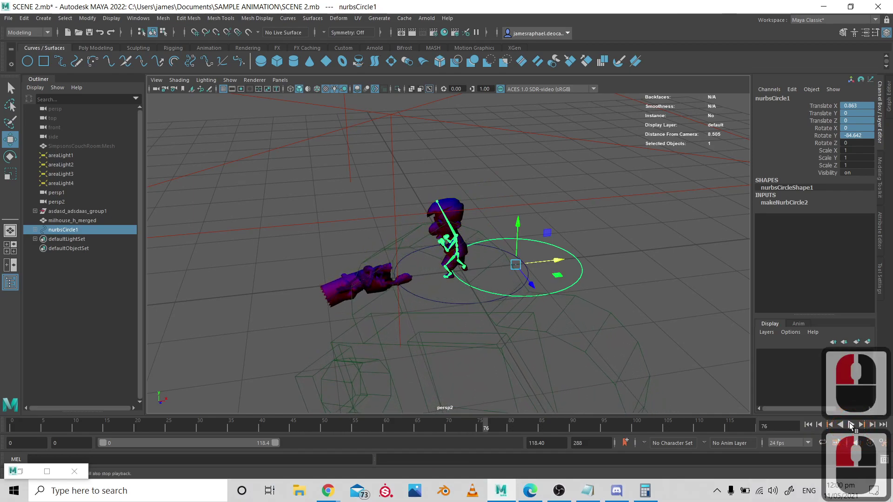
click(808, 425)
alt+right_drag(526, 261, 546, 255)
alt+drag(545, 255, 492, 250)
mouse_move(614, 262)
alt+right_down()
mouse_move(633, 275)
mouse_move(614, 262)
alt+right_up()
click(808, 424)
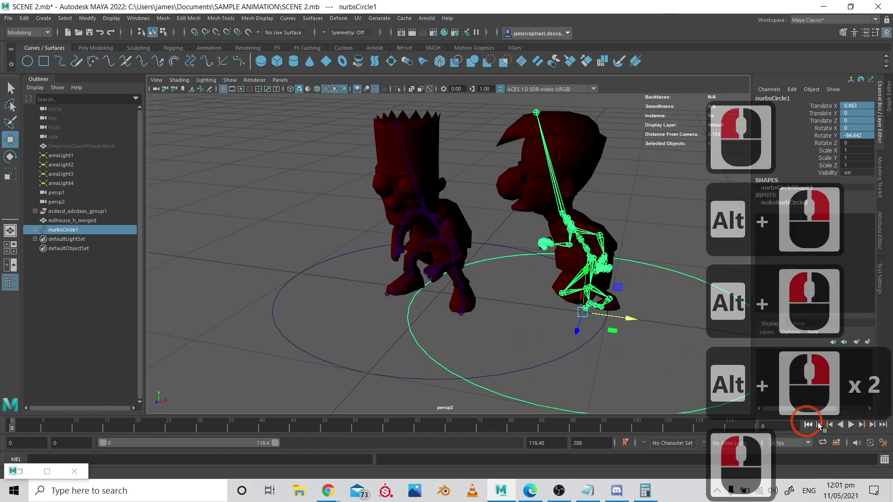
click(851, 425)
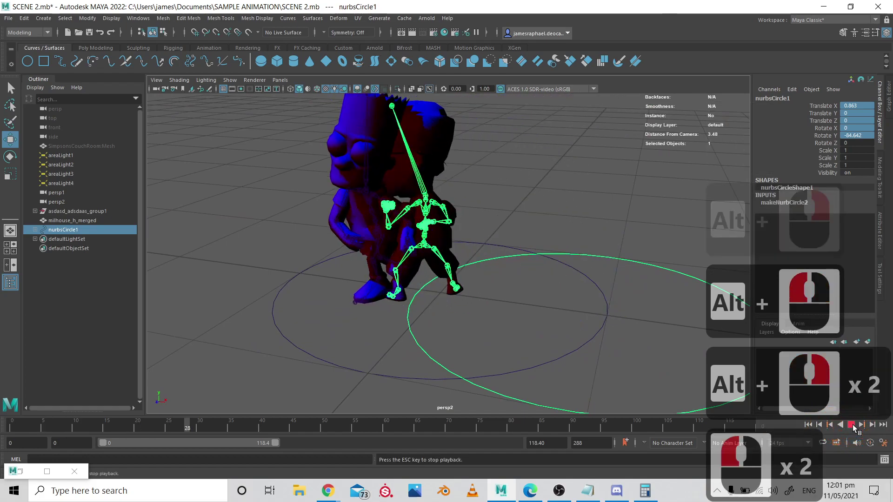
click(850, 425)
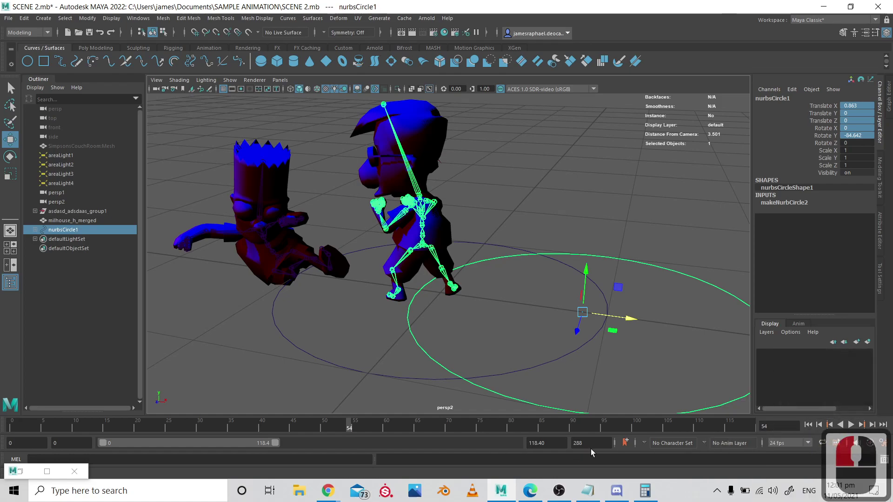
- Set the playback range's end frame to 100, replay the animation from the start, and deselect the circle
double_click(546, 443)
text(100)
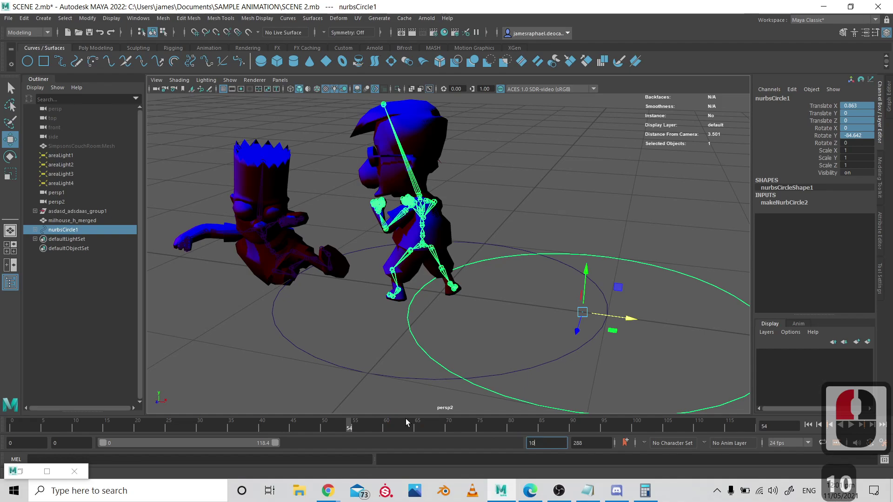
key(Return)
click(809, 426)
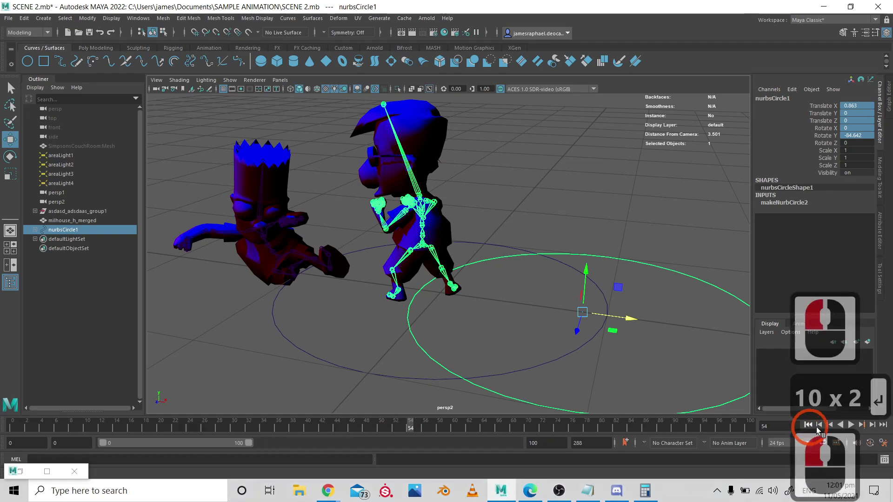
click(851, 426)
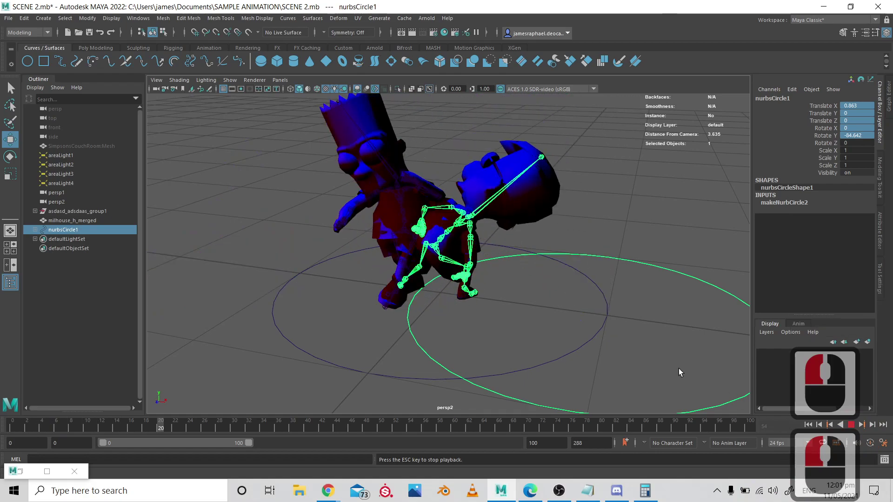
click(633, 358)
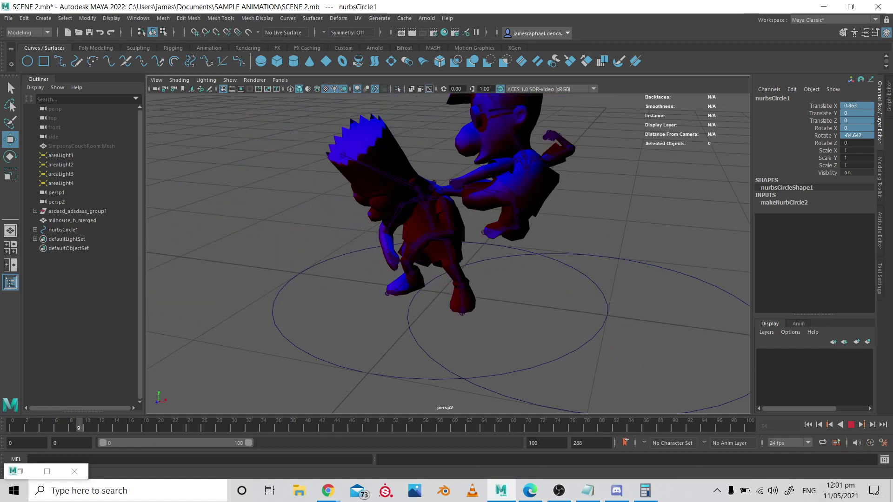
click(563, 492)
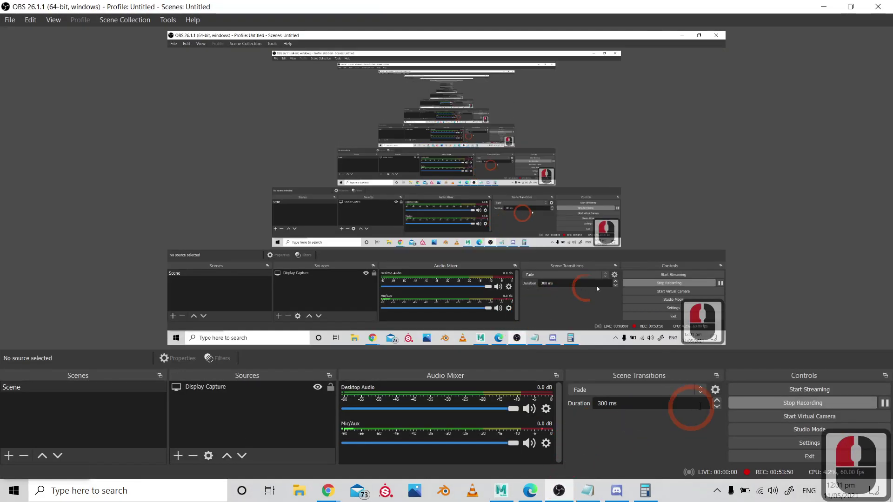